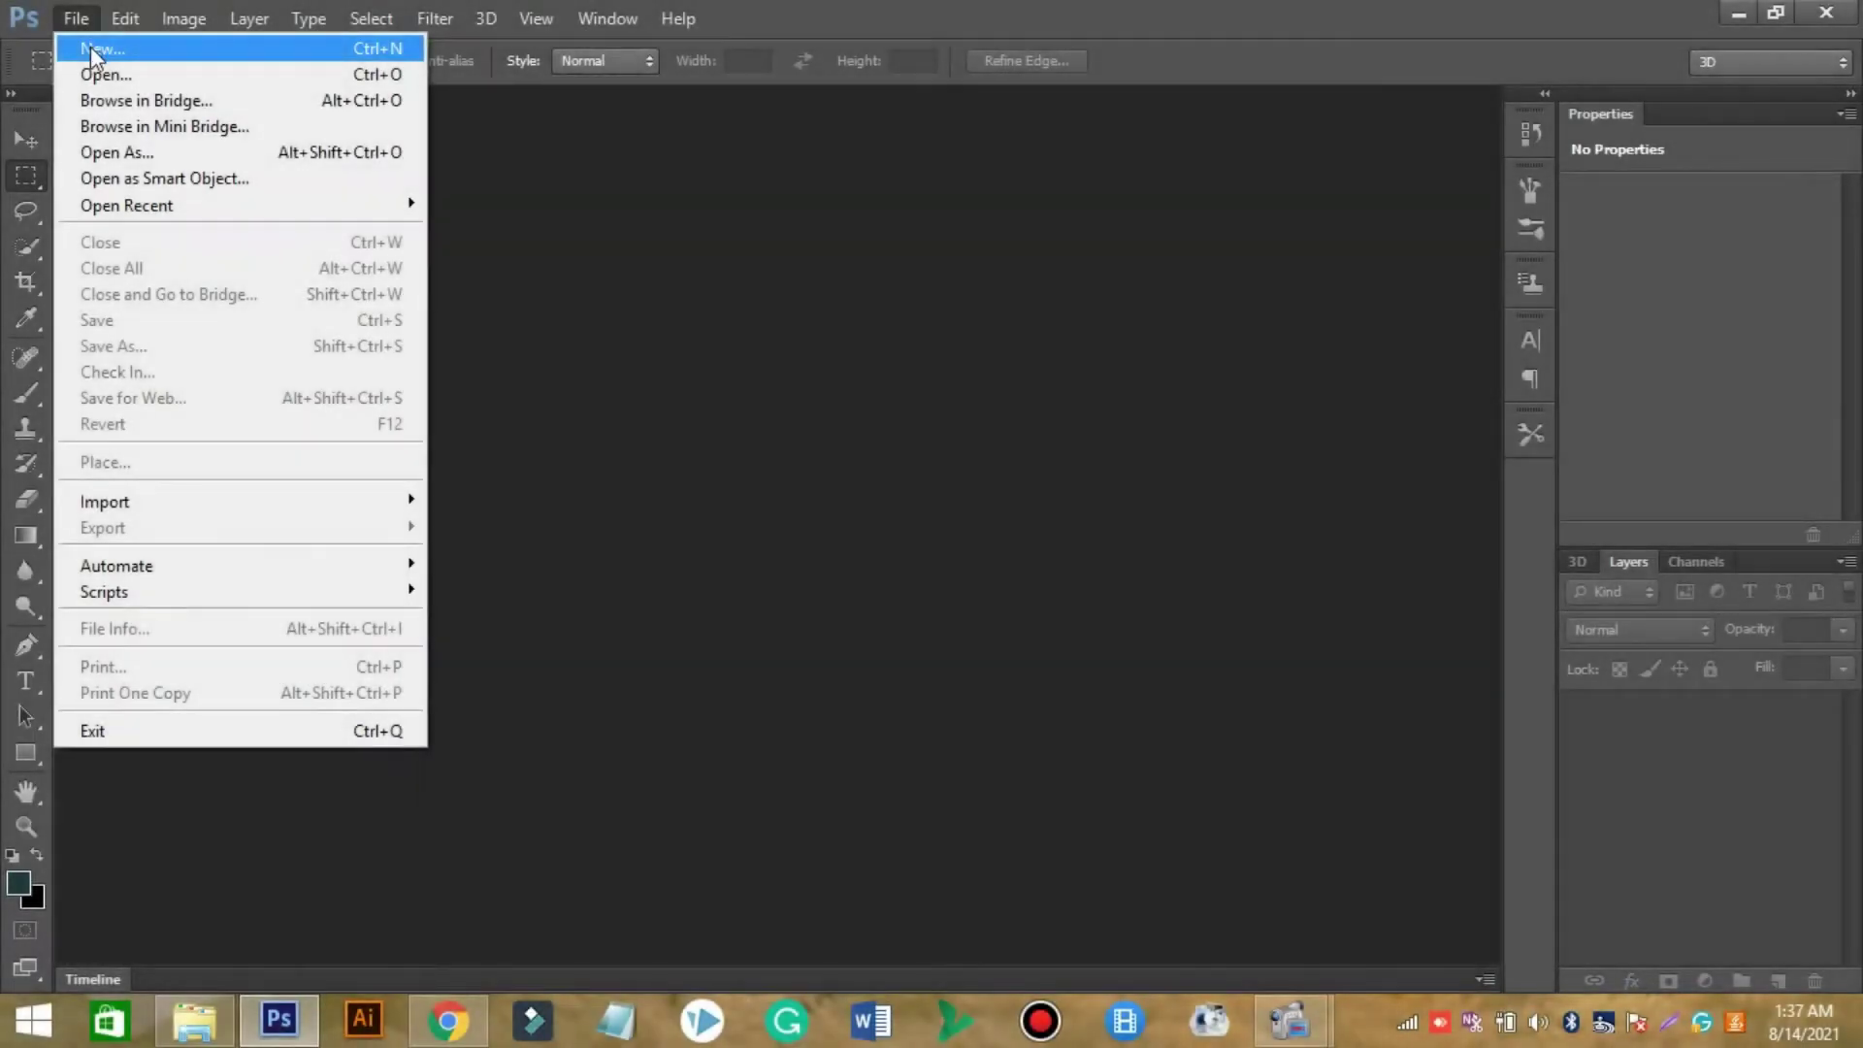
Create a U.S. Paper Letter (8.5 × 11 in, 300 ppi) CMYK document named 'Poster Design intro'.
left_click(91, 47)
left_click(851, 281)
left_click(806, 384)
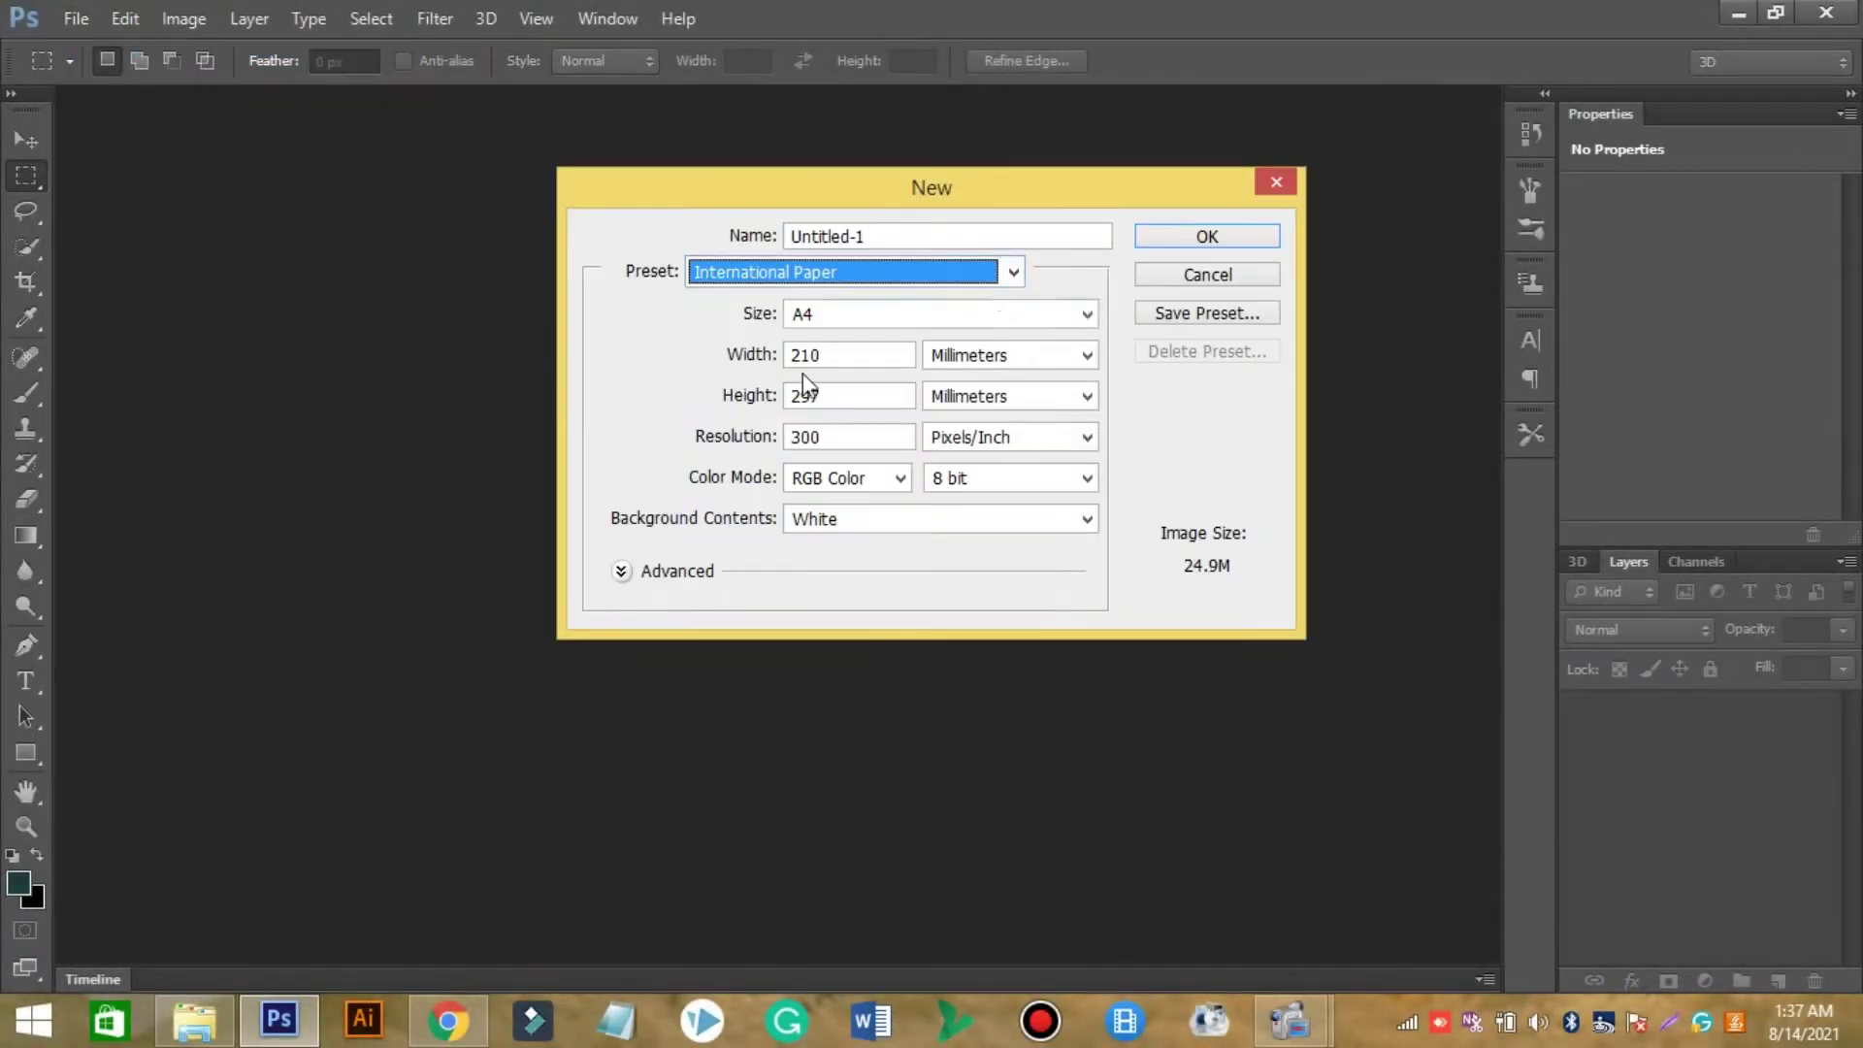
left_click(948, 283)
left_click(861, 361)
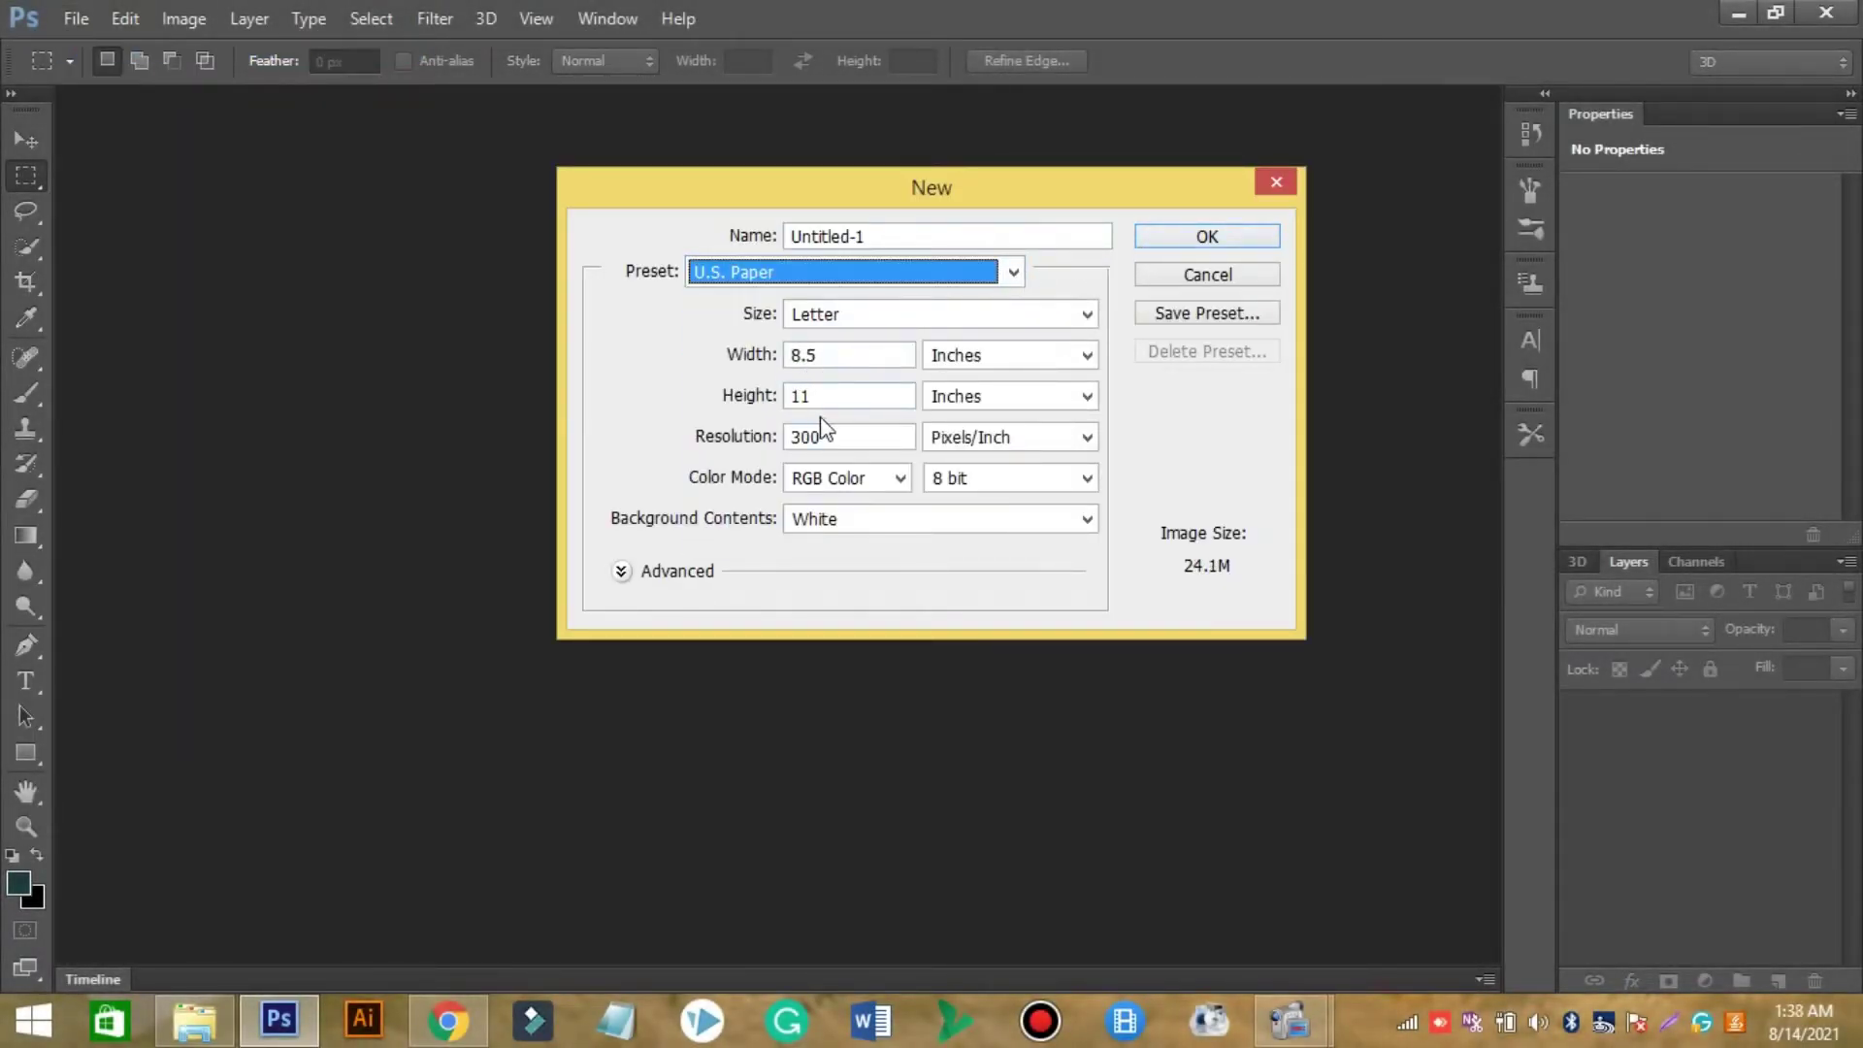
left_click(831, 493)
left_click(815, 571)
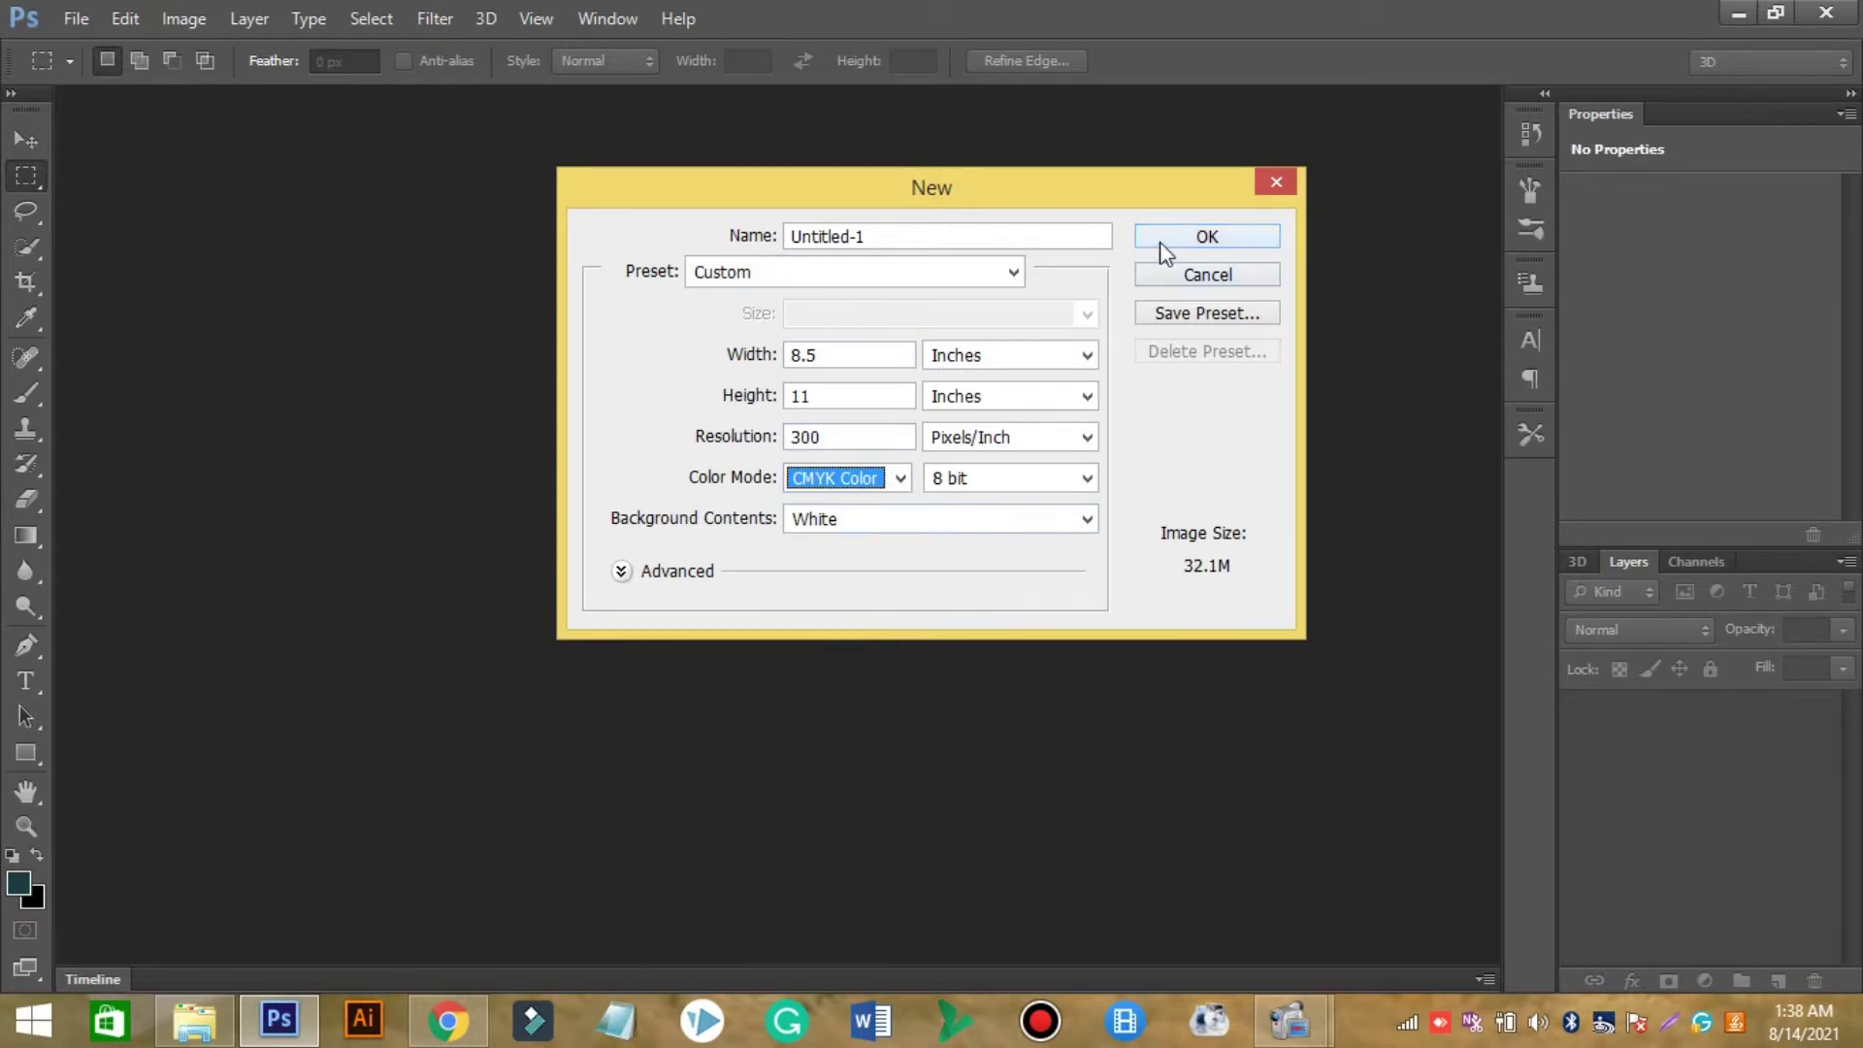
left_click(996, 237)
type("Poster Design intro")
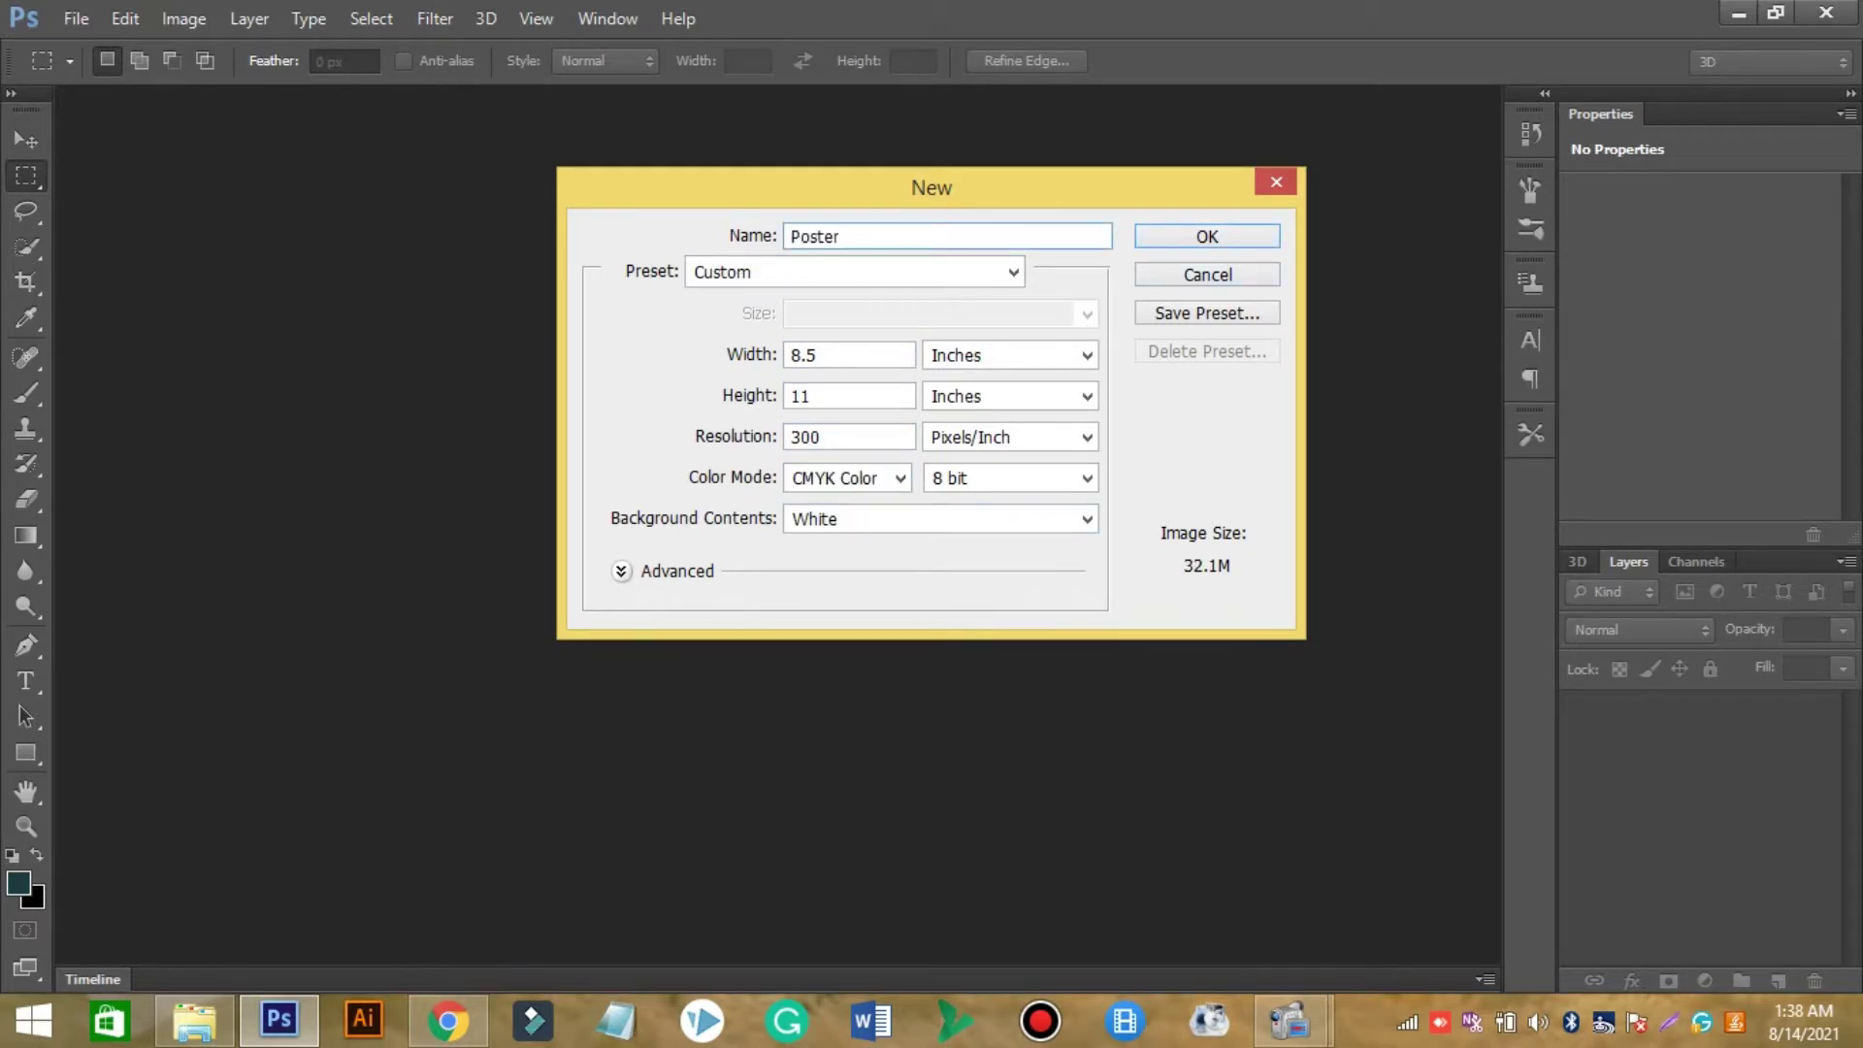
left_click(1207, 237)
Duplicate the model photo with Ctrl+J and drag it into Poster Design intro.
key("v")
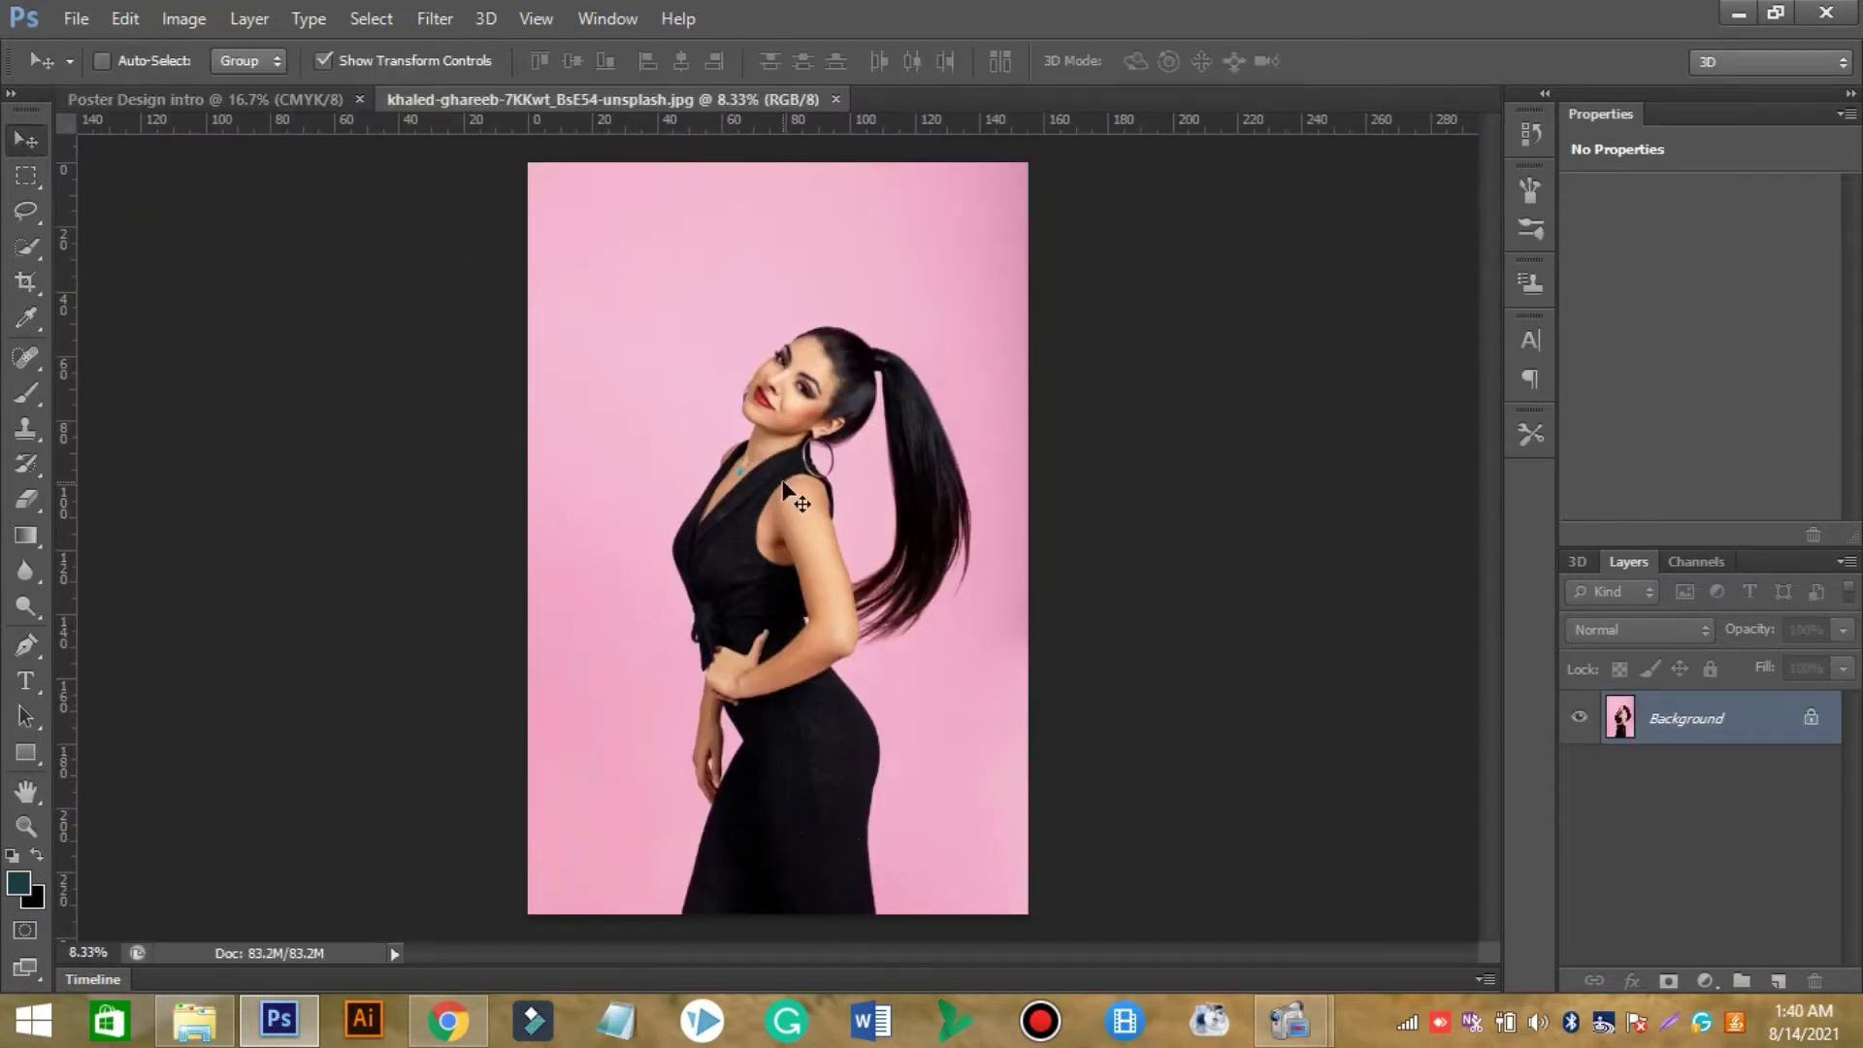
left_click(673, 445)
left_click(936, 403)
key("ctrl+j")
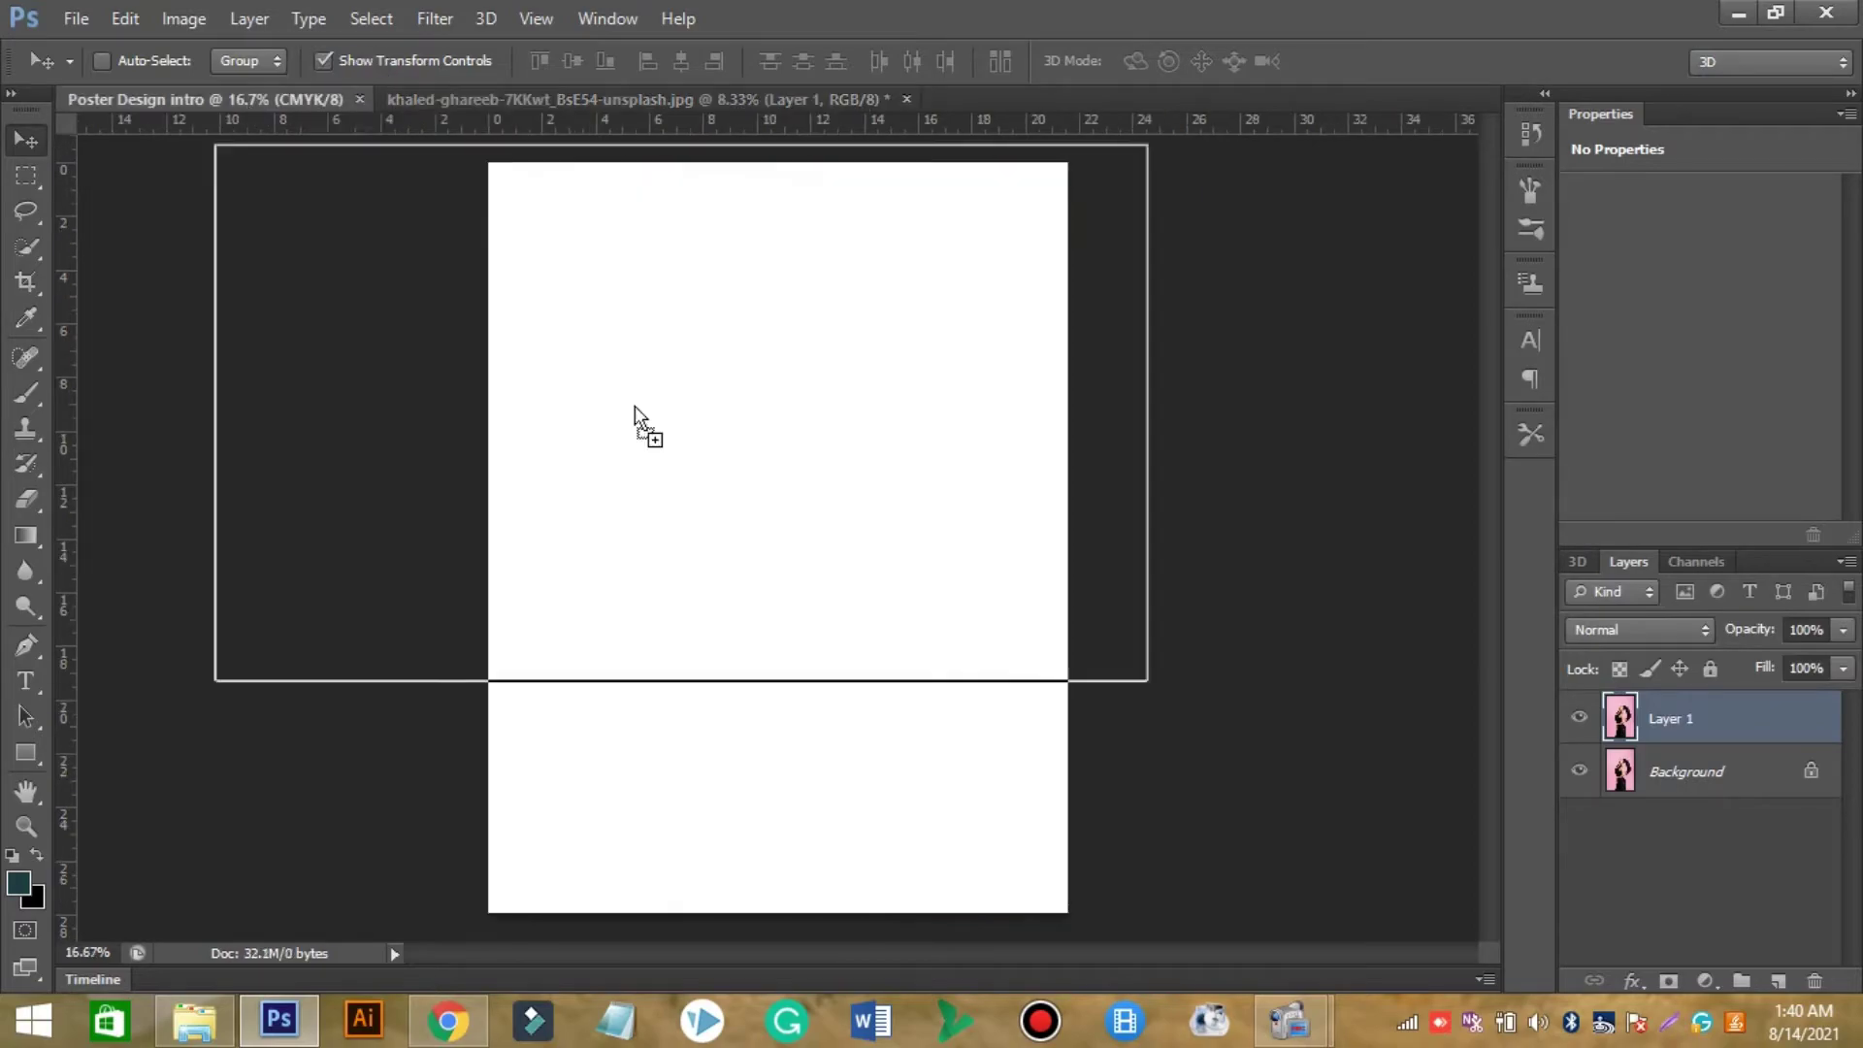
left_click_drag(764, 550, 641, 424)
Zoom out and position the photo over the poster page.
left_click(26, 829)
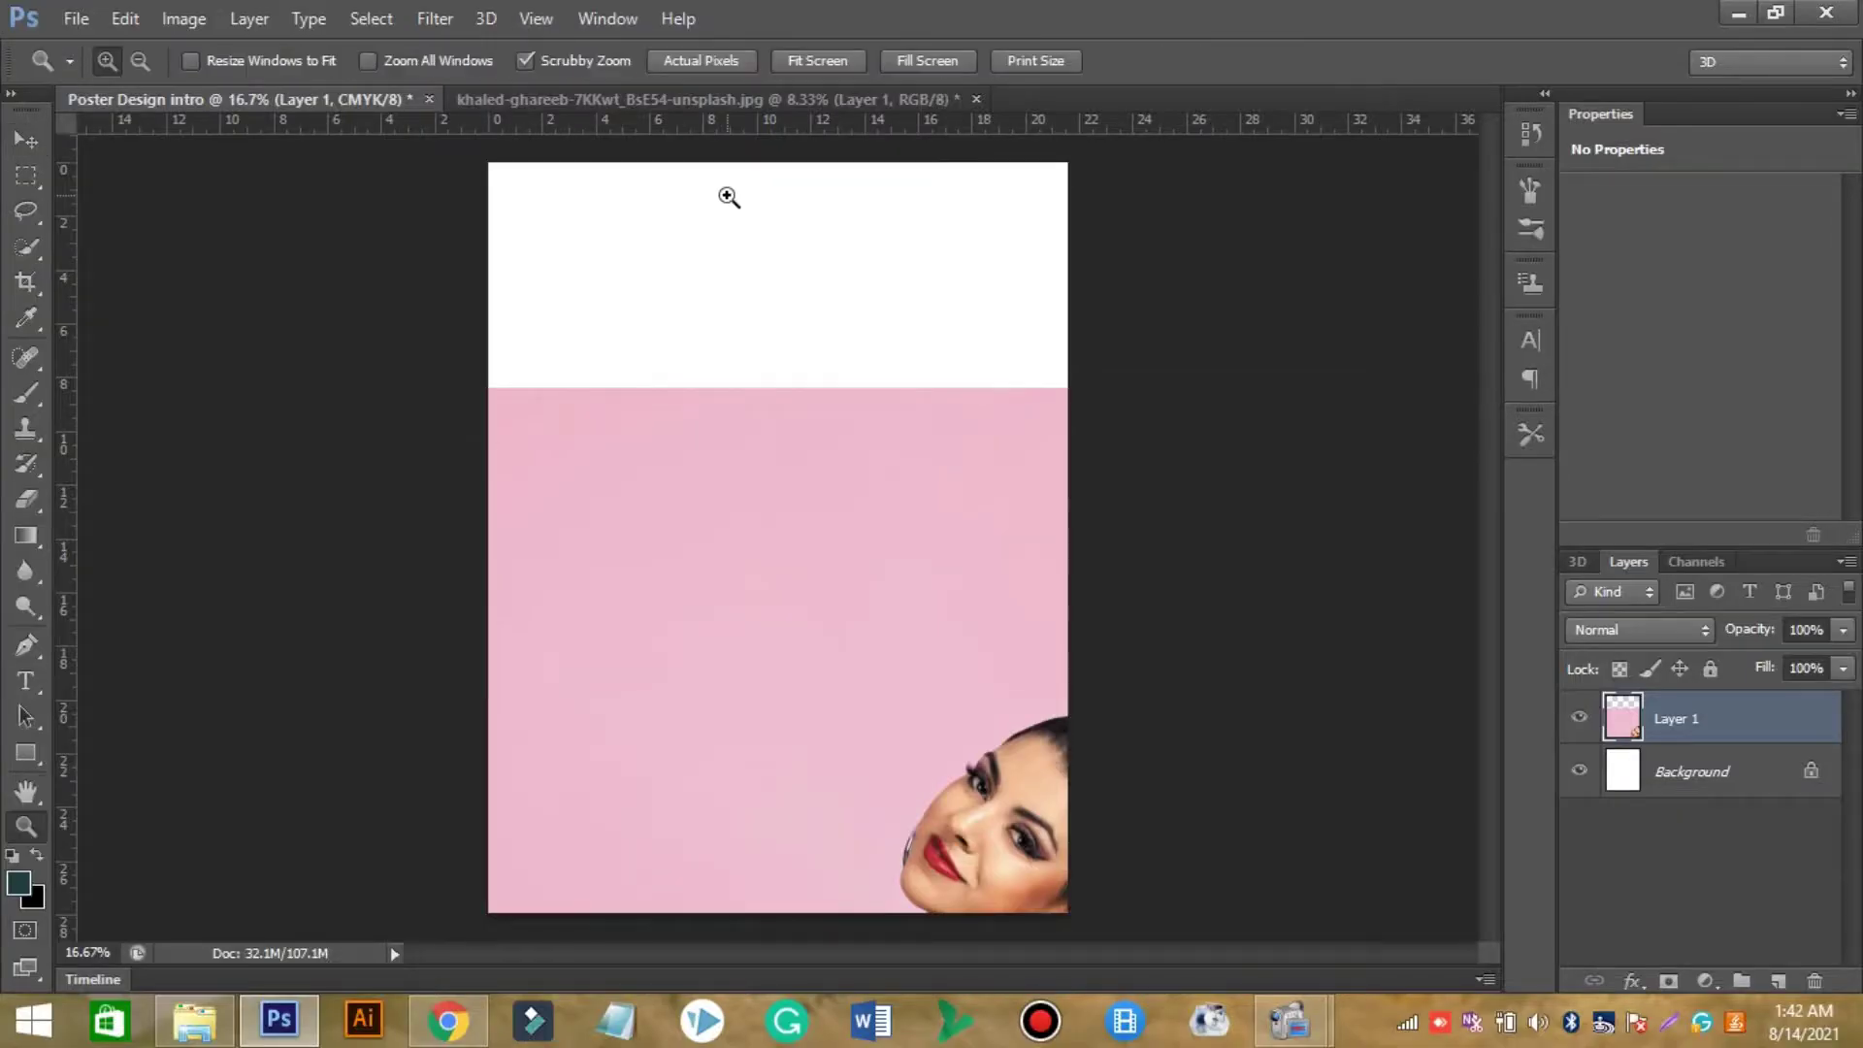
key("ctrl+minus")
key("ctrl+minus")
key("ctrl+minus")
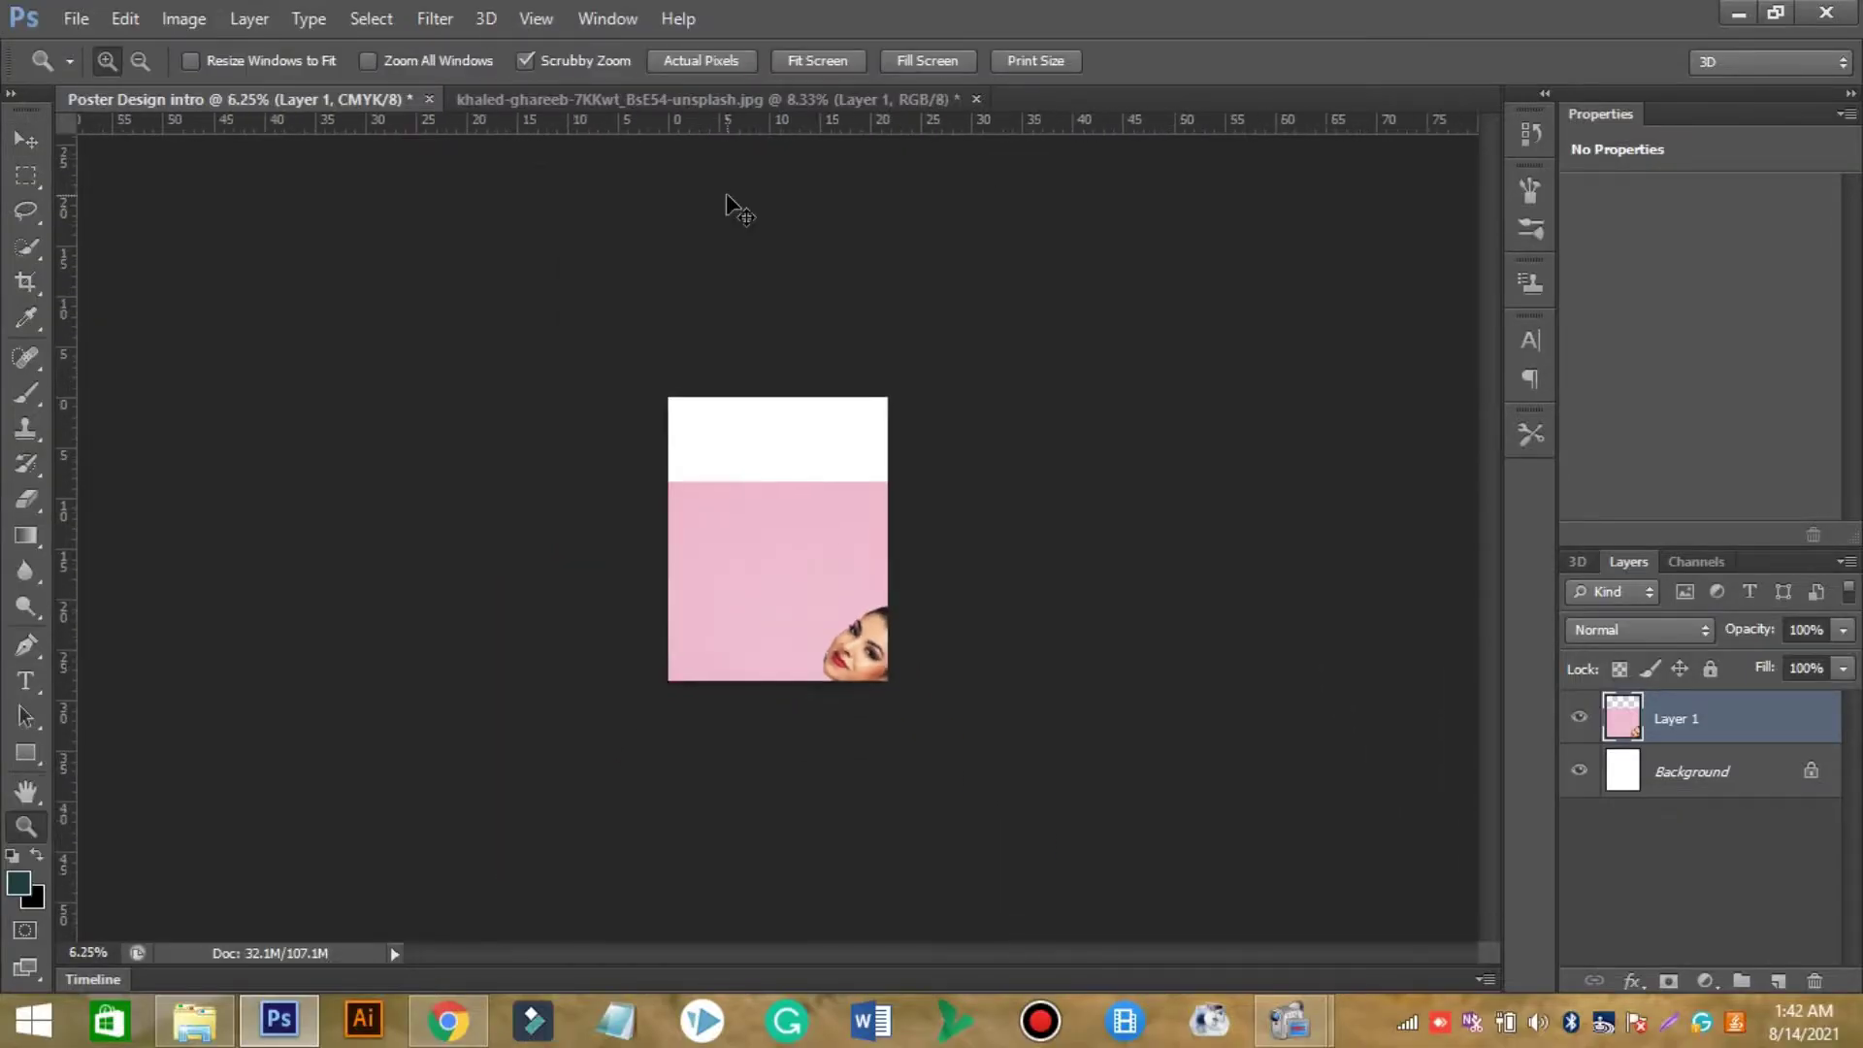
key("ctrl+minus")
key("v")
left_click_drag(867, 811, 873, 748)
Free-transform the photo so it covers the page, commit, and fit the view.
key("ctrl+t")
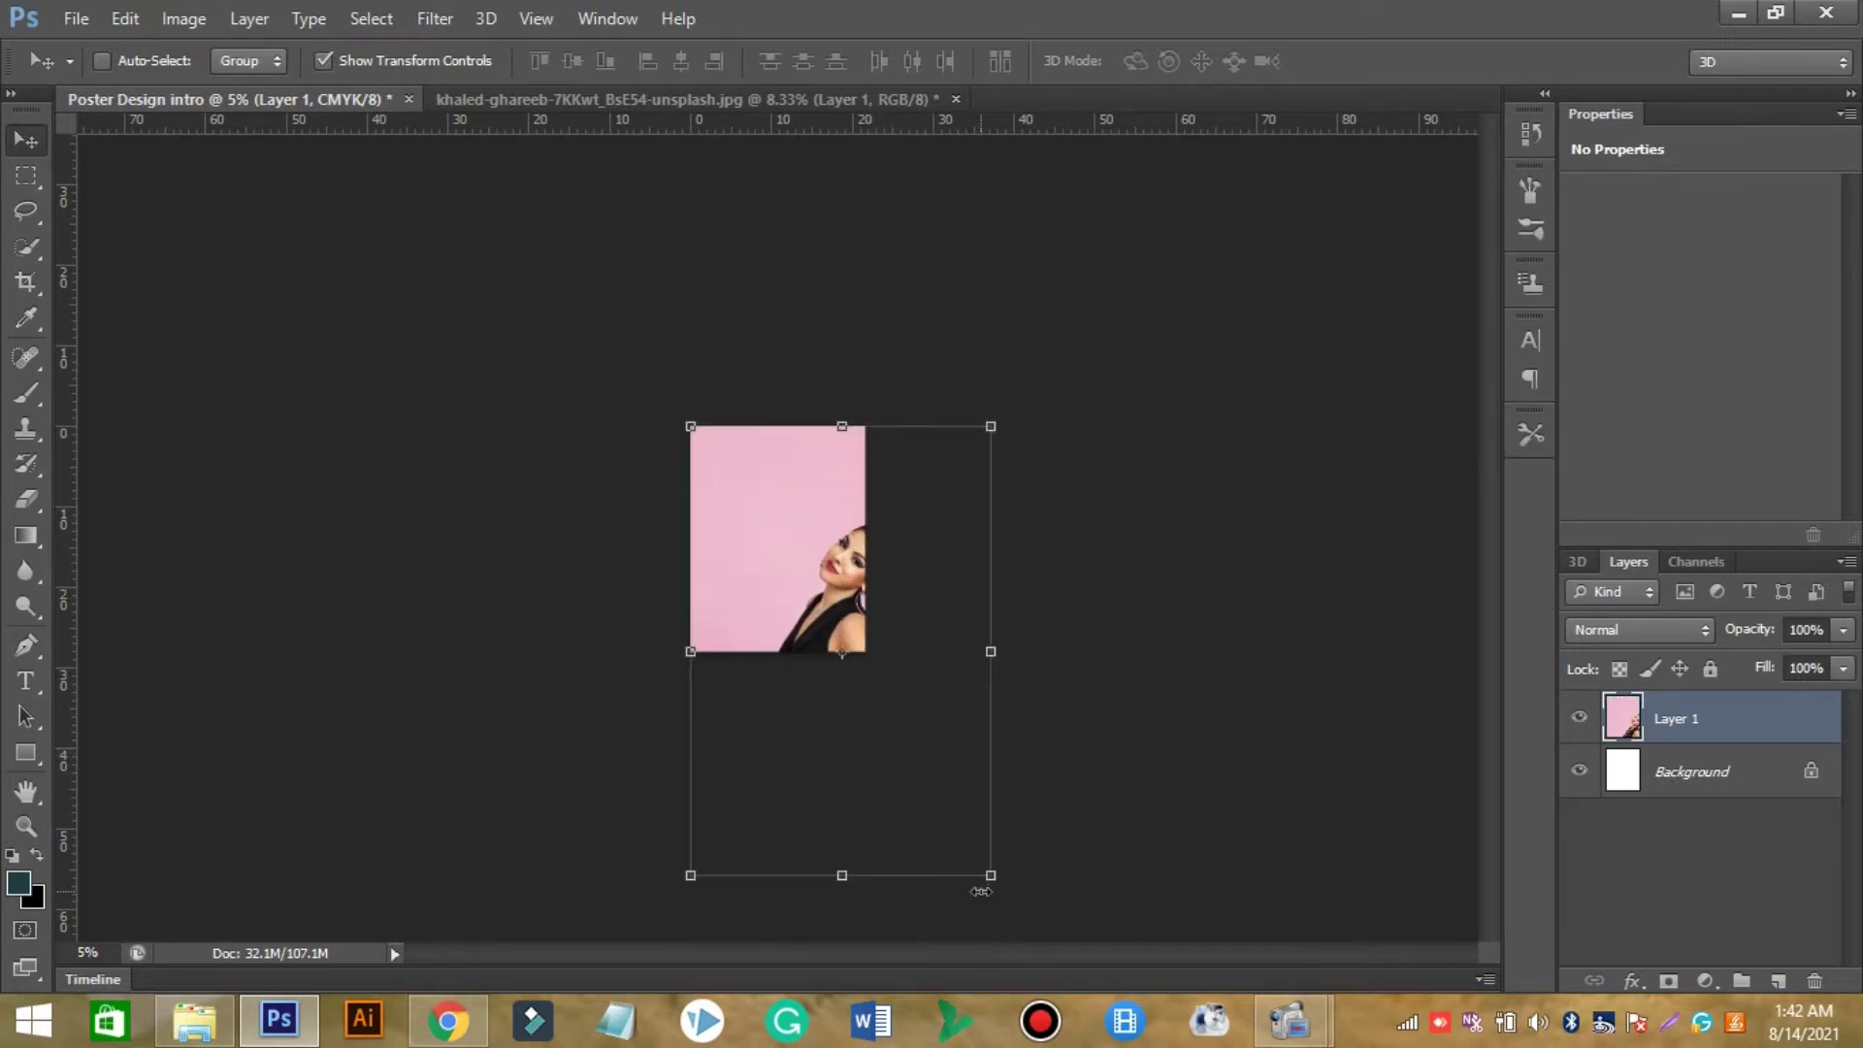
mouse_move(985, 874)
left_mouse_down()
mouse_move(883, 676)
mouse_move(898, 690)
left_mouse_up()
left_click_drag(842, 626, 824, 597)
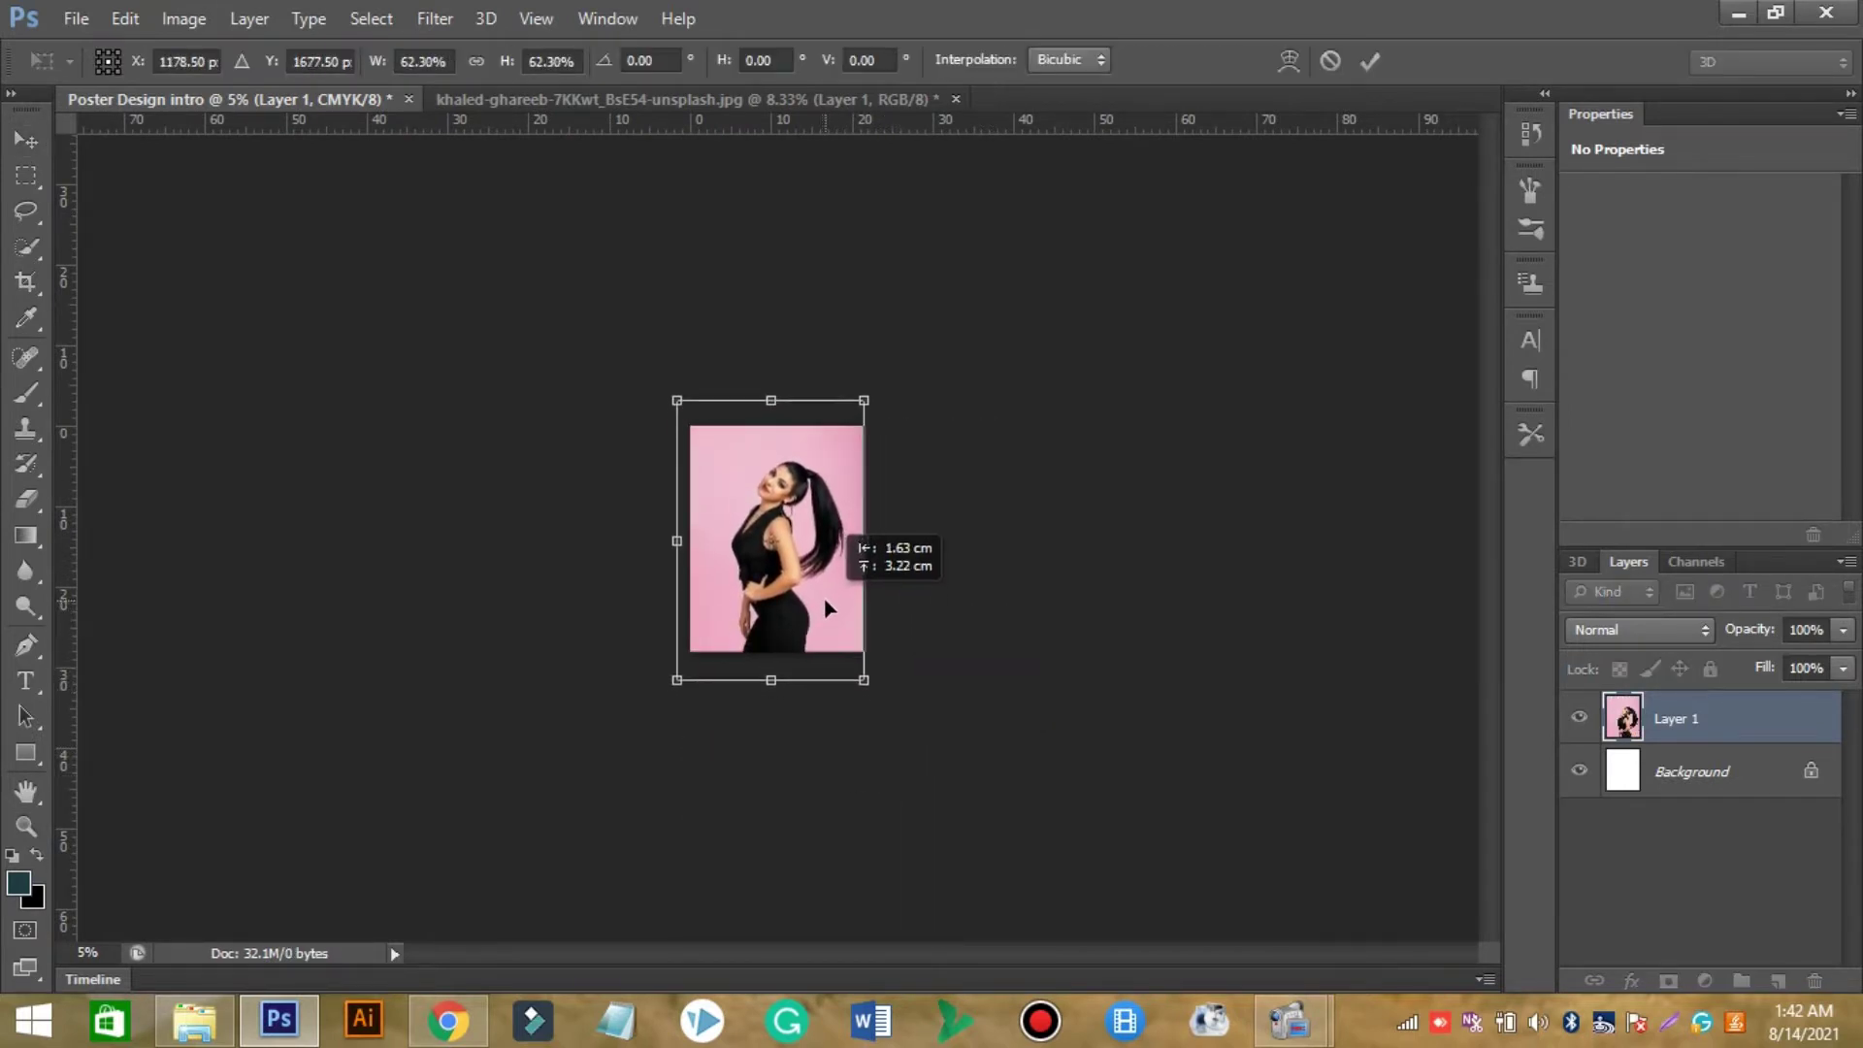
left_click(1370, 60)
key("ctrl+0")
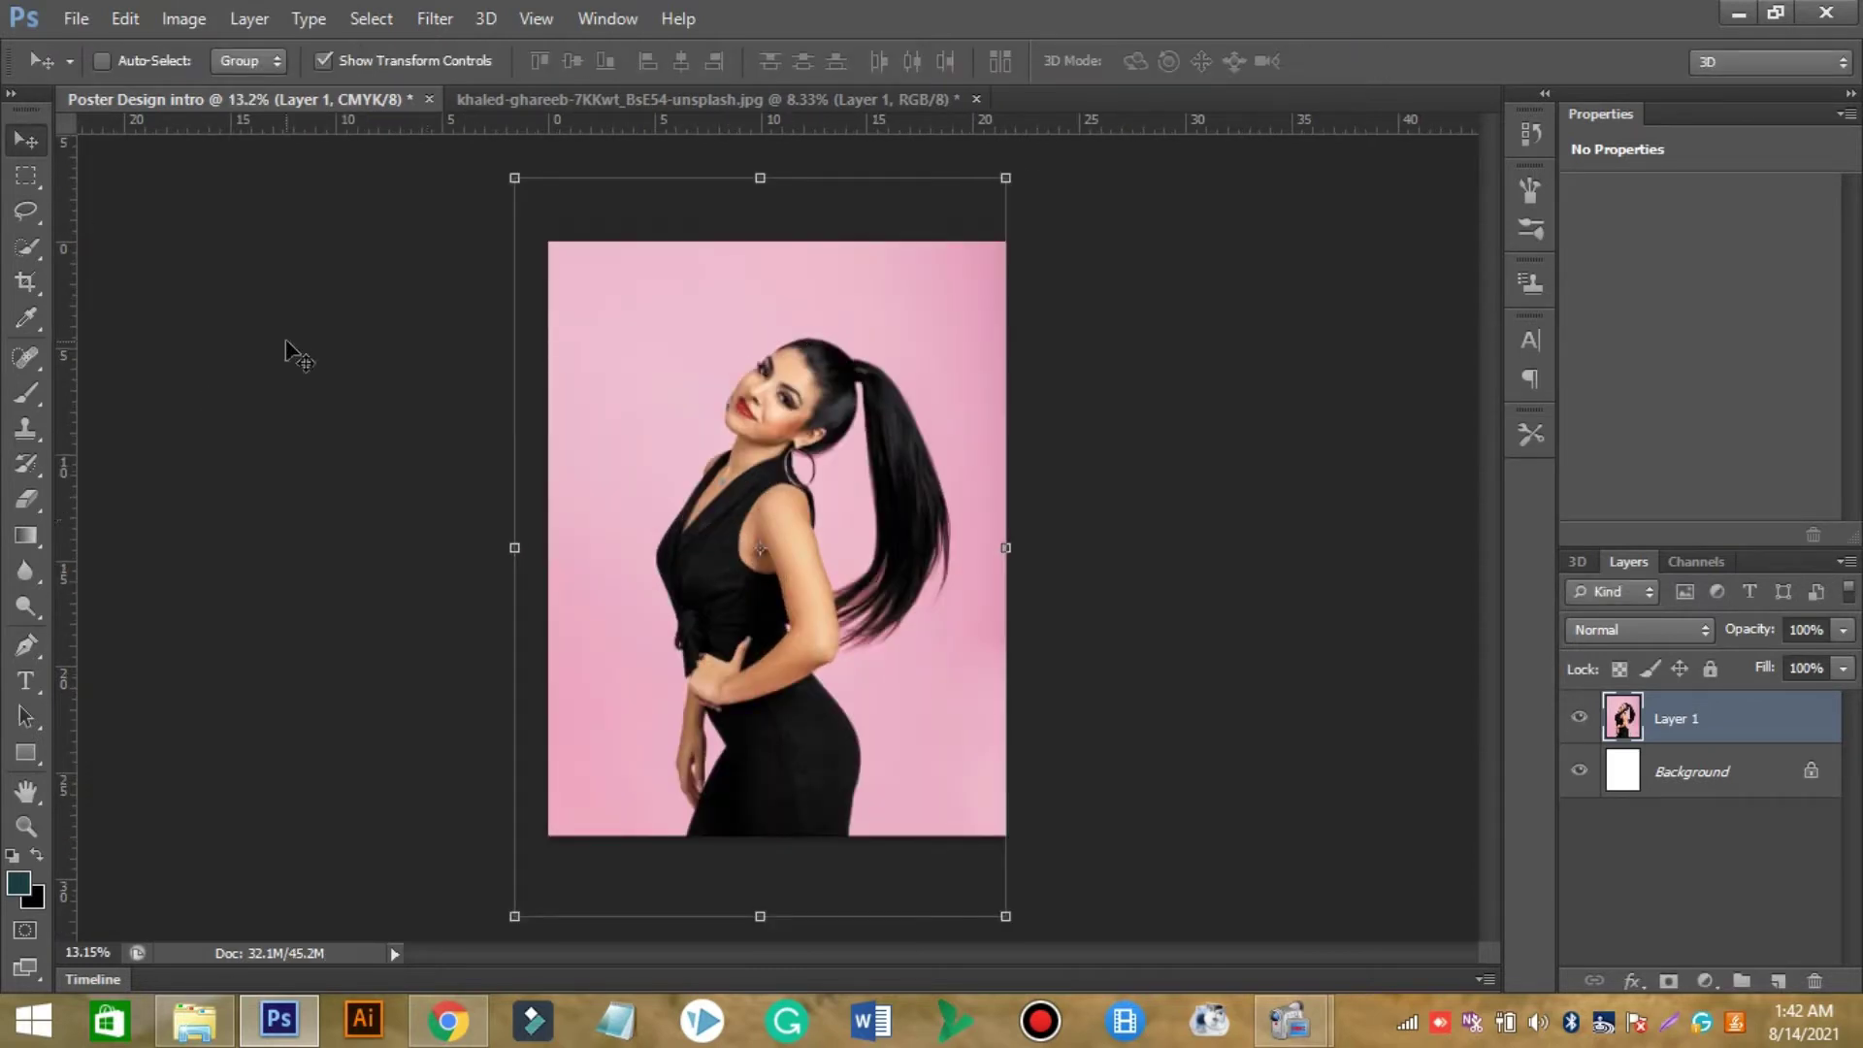
Quick-select the woman from head to body, adding her whole ponytail.
left_click(27, 247)
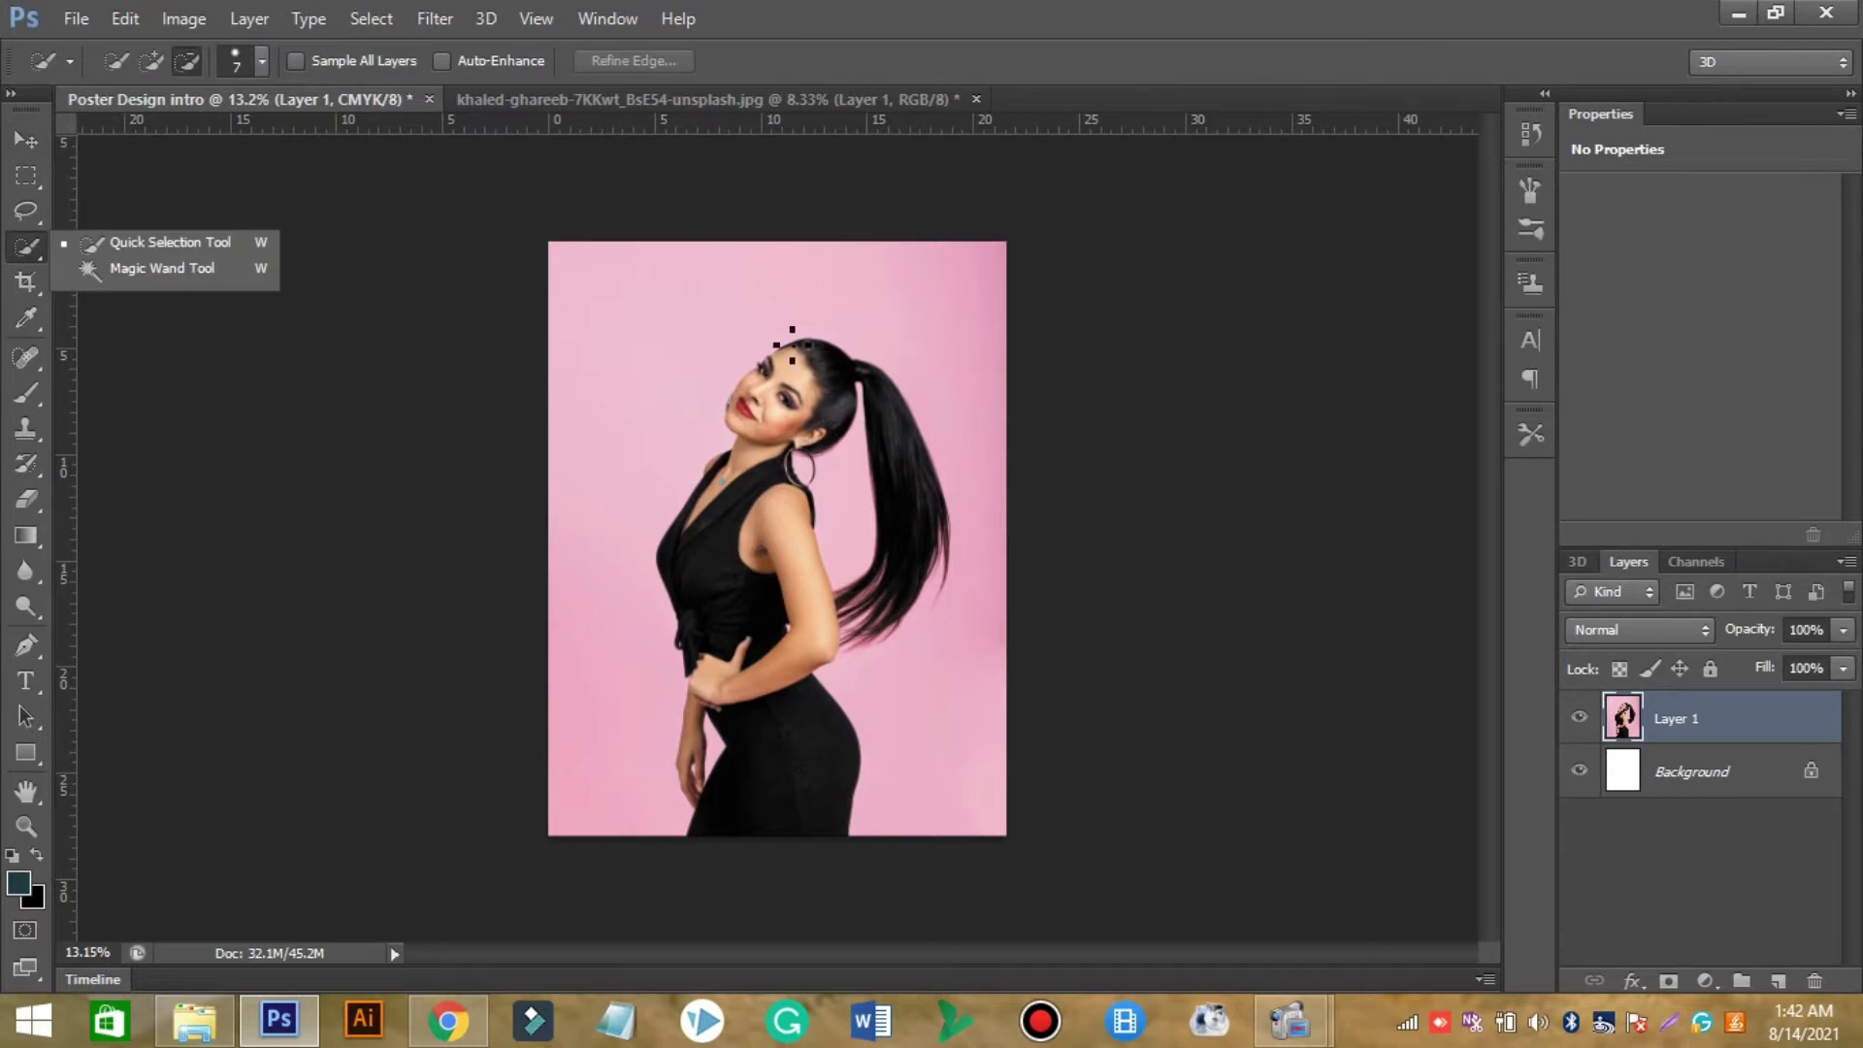
left_click_drag(792, 345, 748, 437)
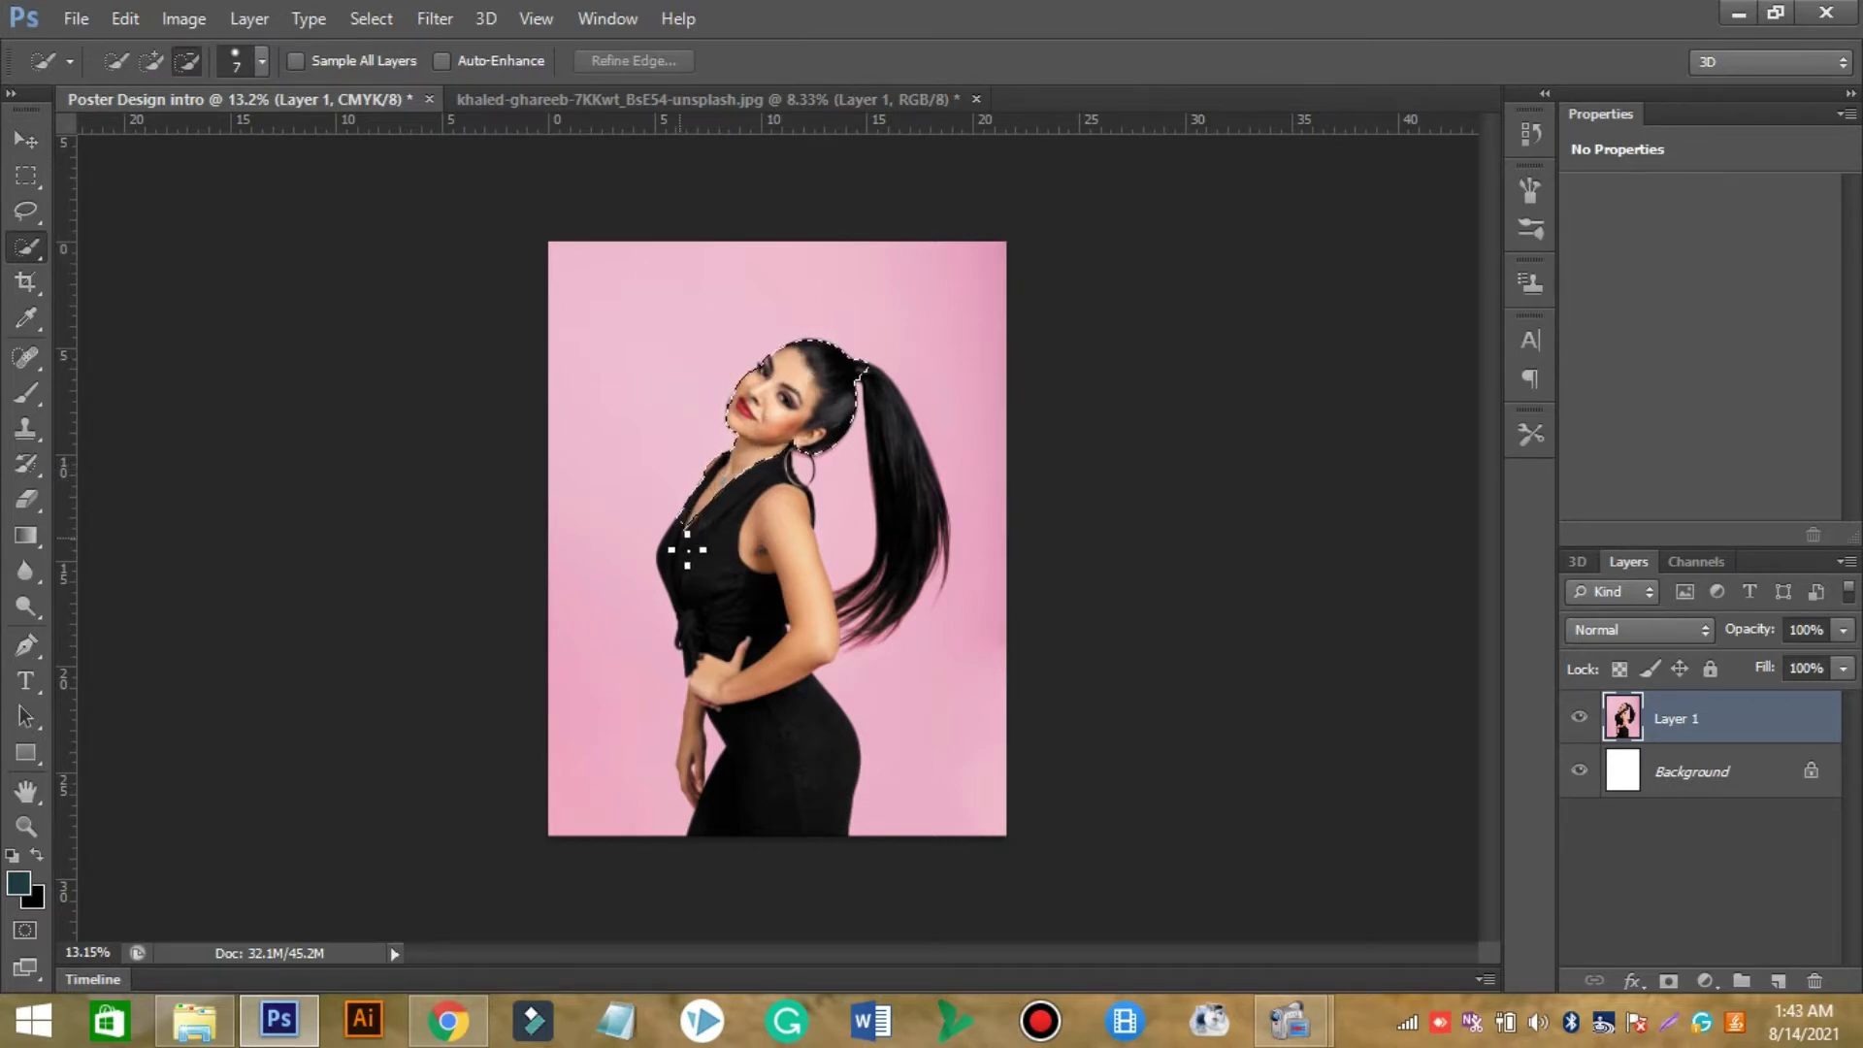
left_click_drag(695, 618, 805, 463)
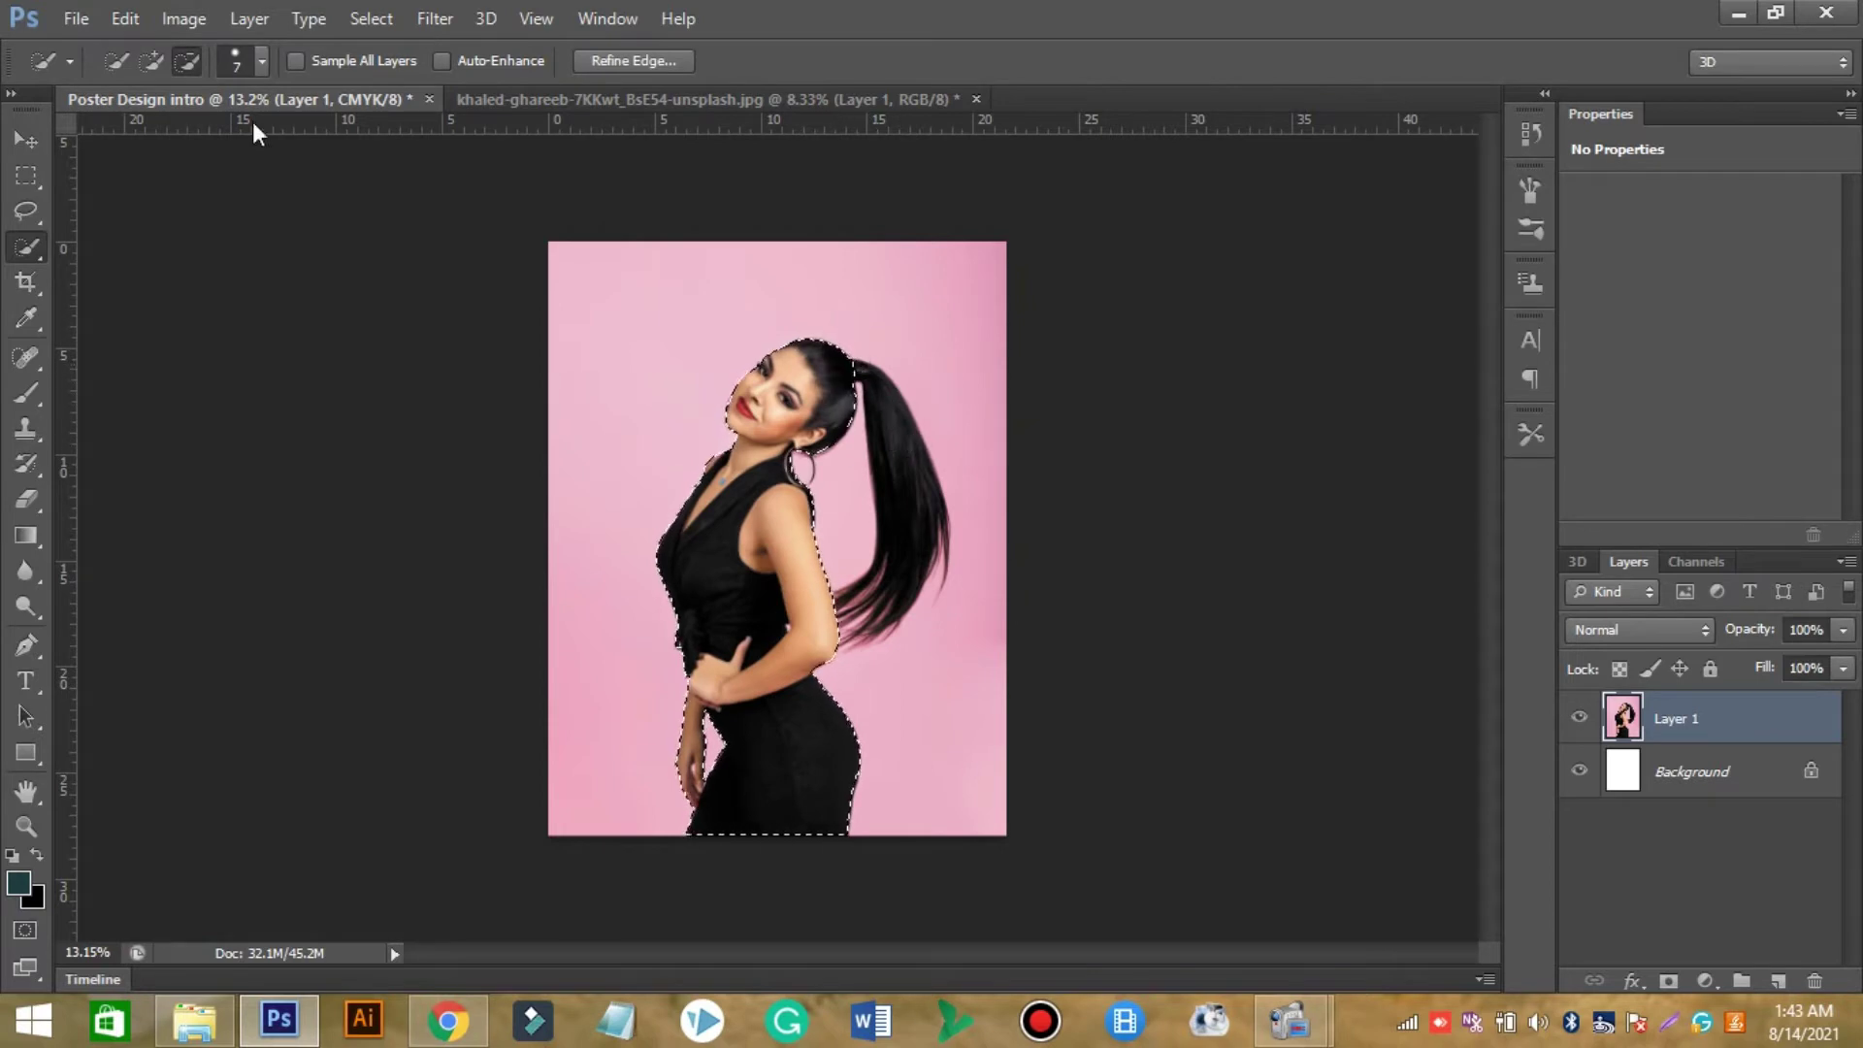
left_click(155, 62)
left_click_drag(859, 374, 912, 445)
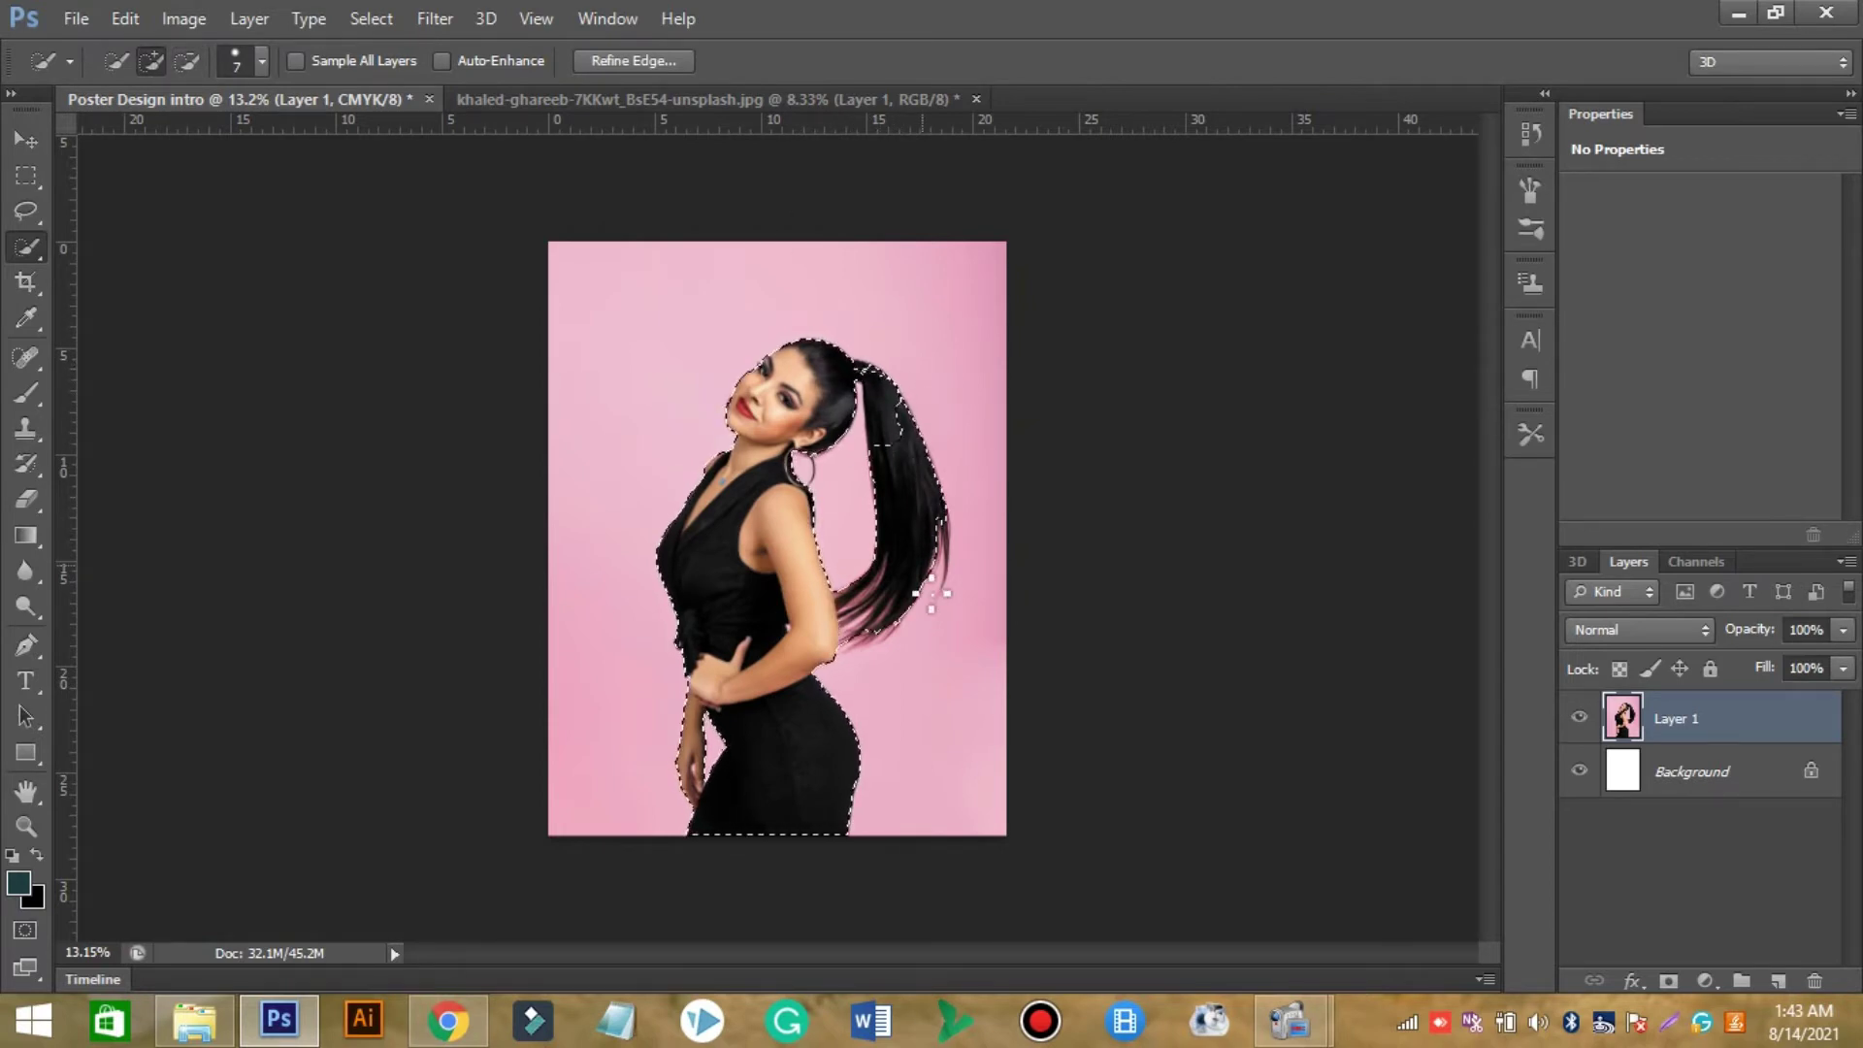
left_click_drag(931, 594, 890, 469)
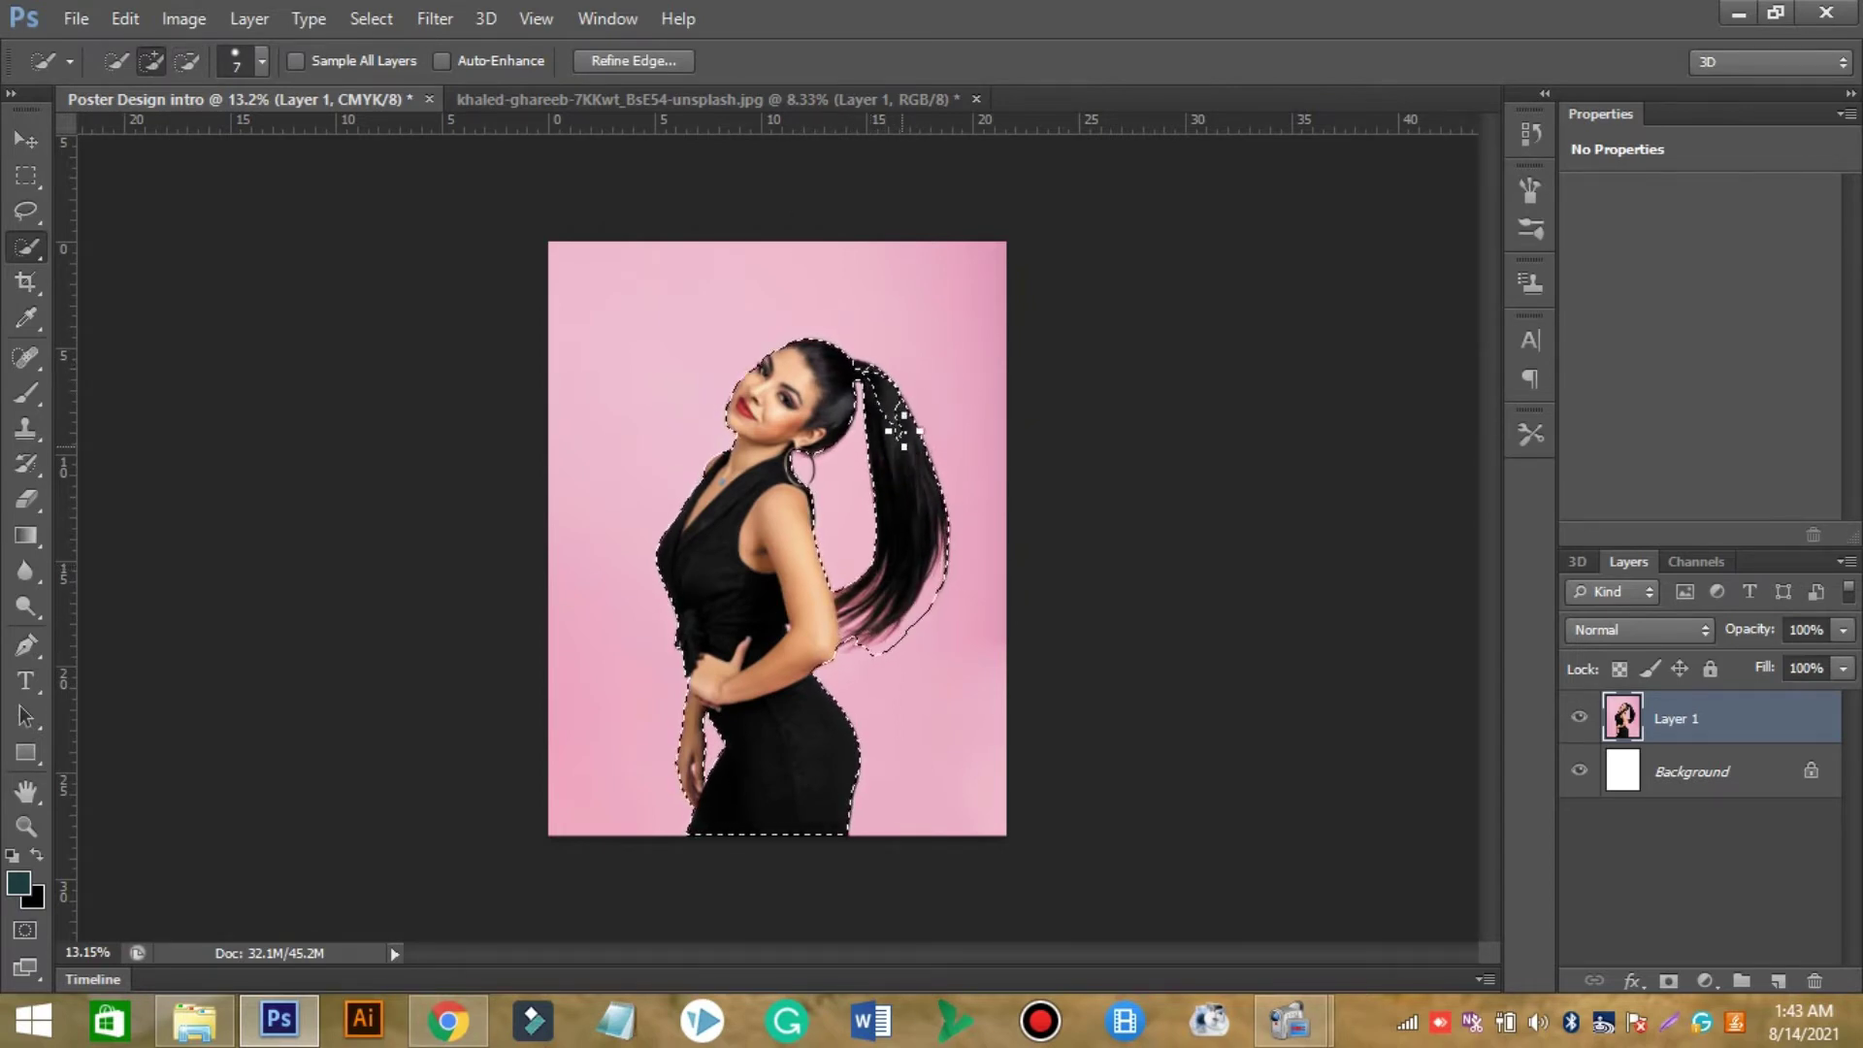
left_click(867, 372)
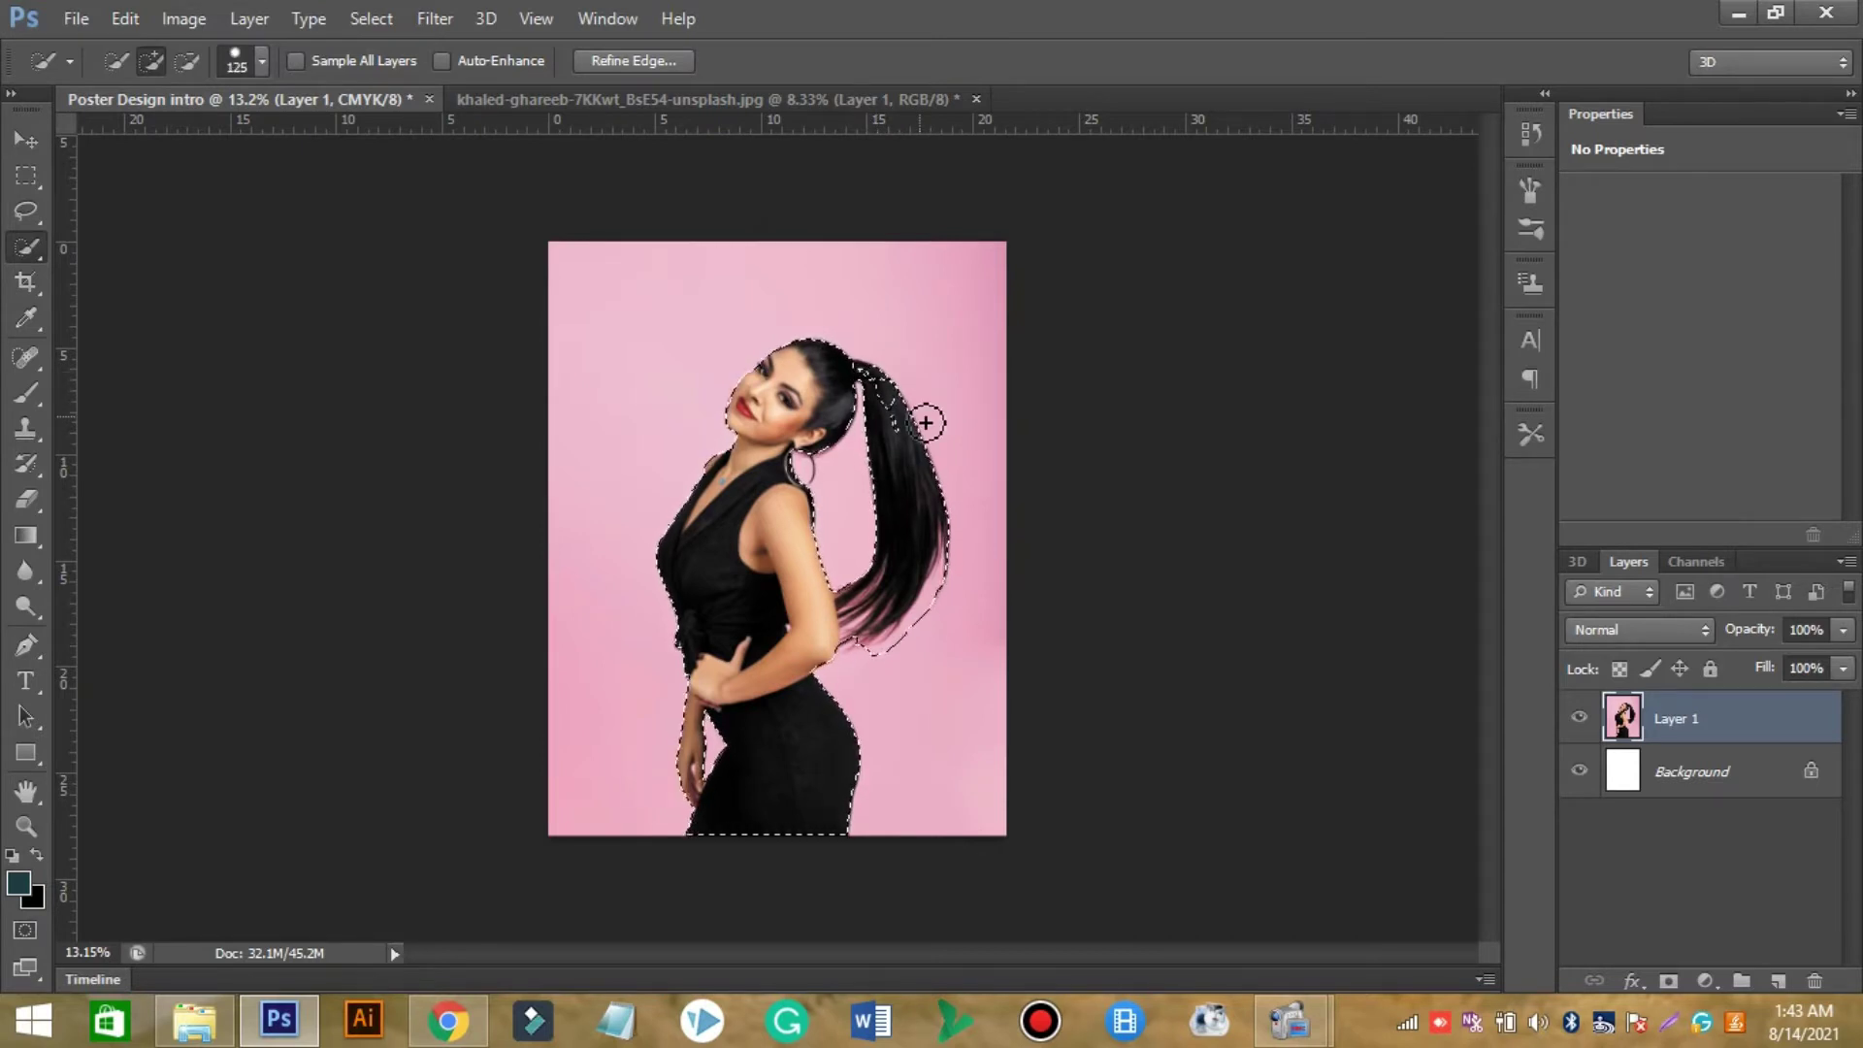
left_click(910, 502)
With a smaller brush, subtract the pink near the ponytail tips and between back and hair.
key("[")
key("[")
key("[")
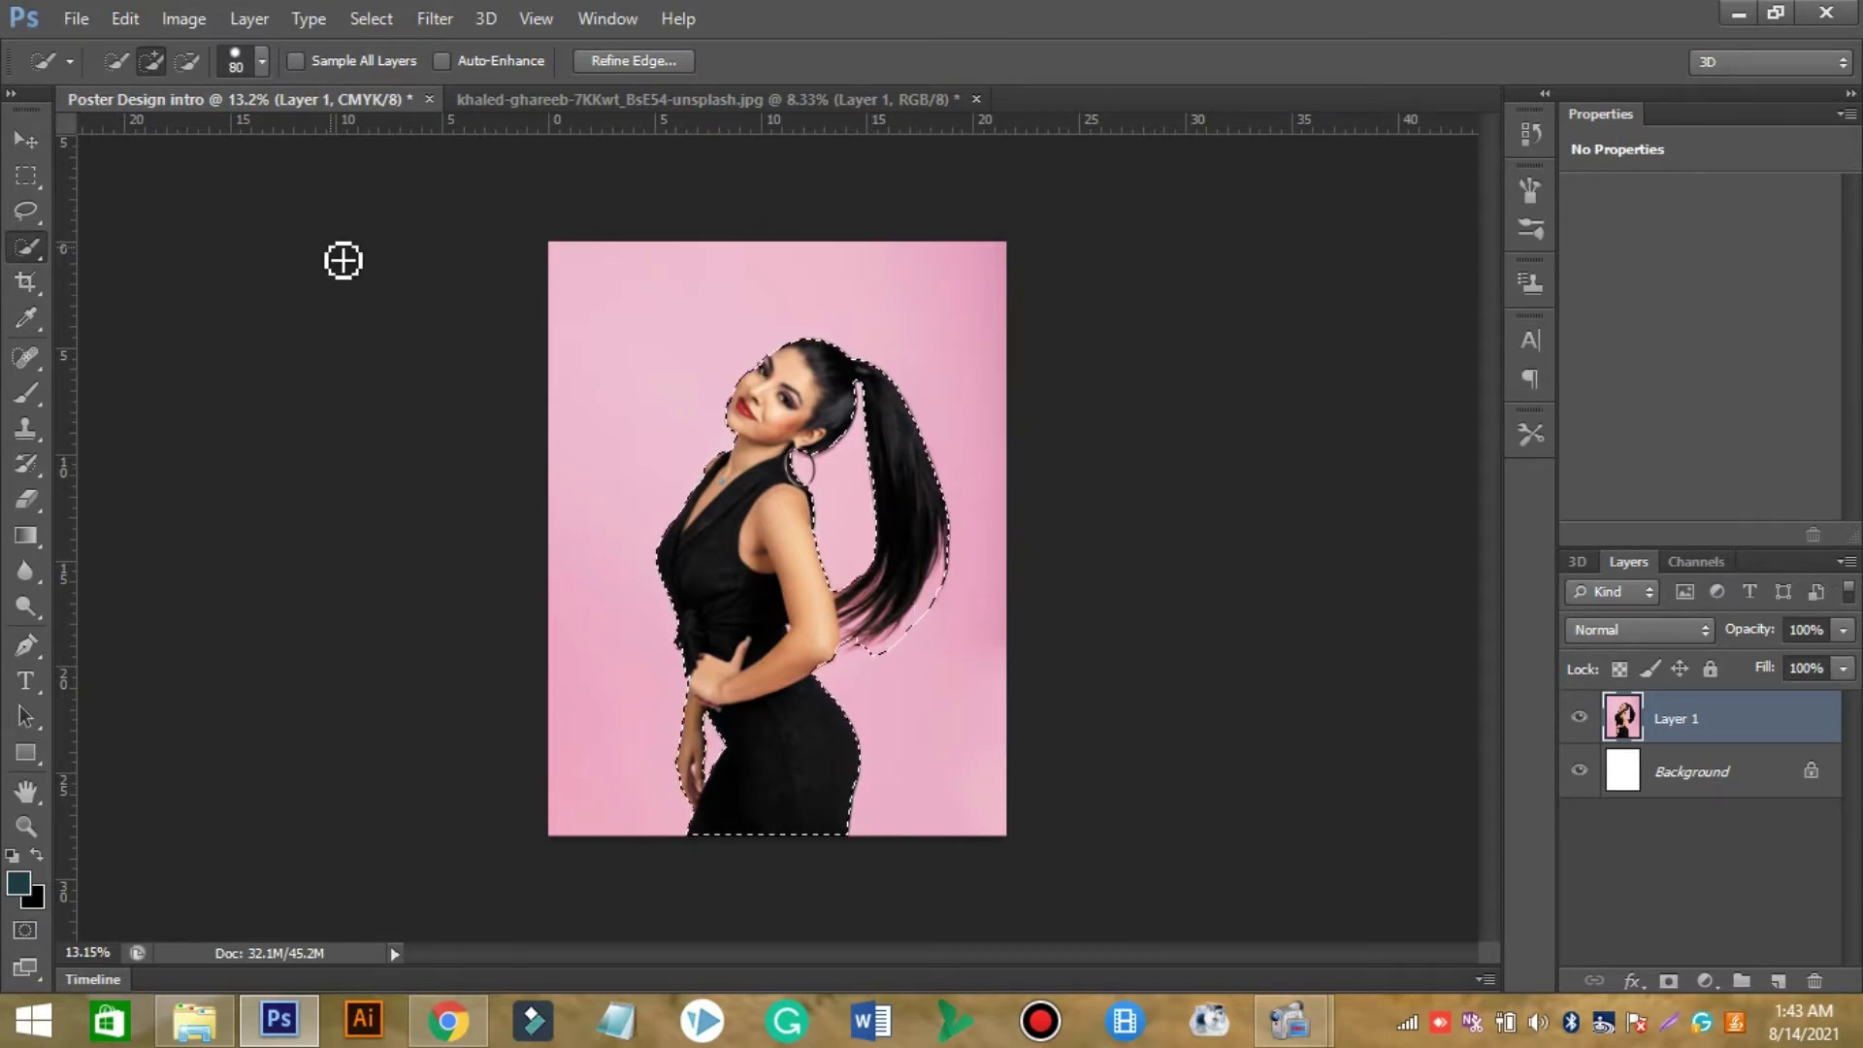
key("[")
key("[")
key("[")
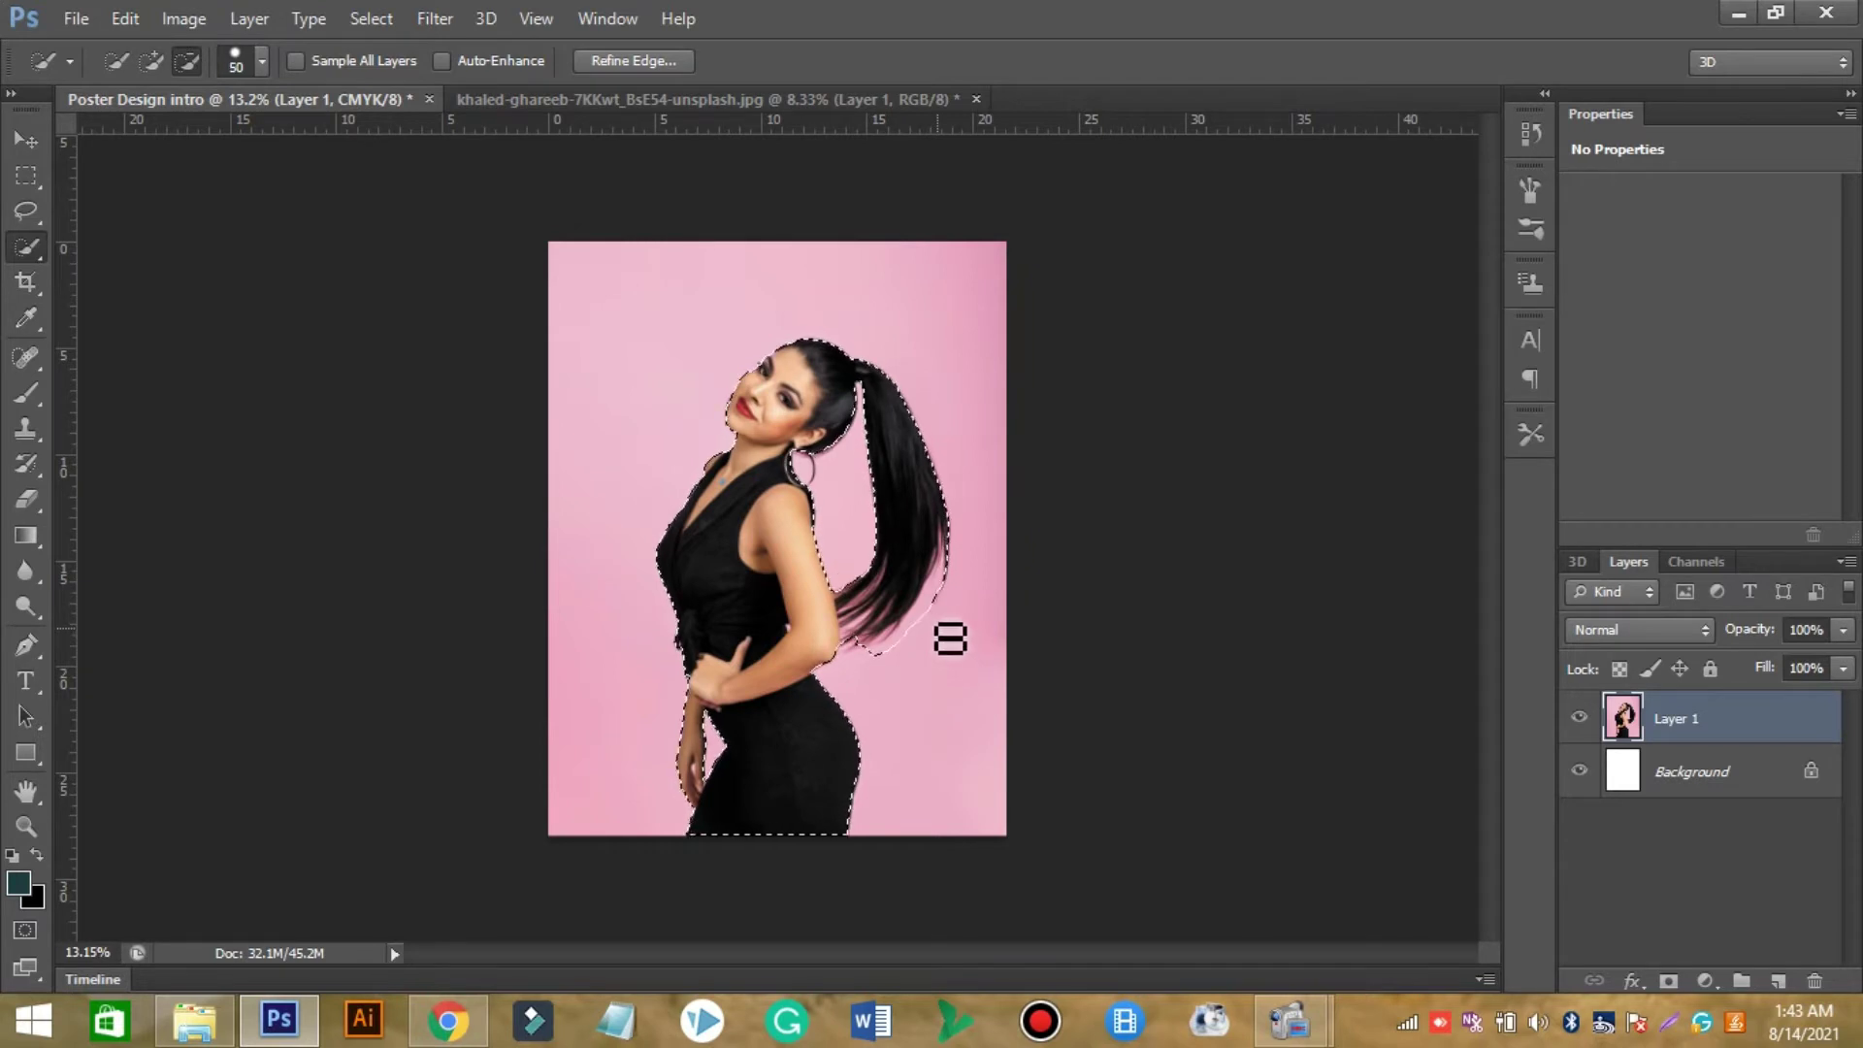
left_click_drag(927, 657, 882, 672)
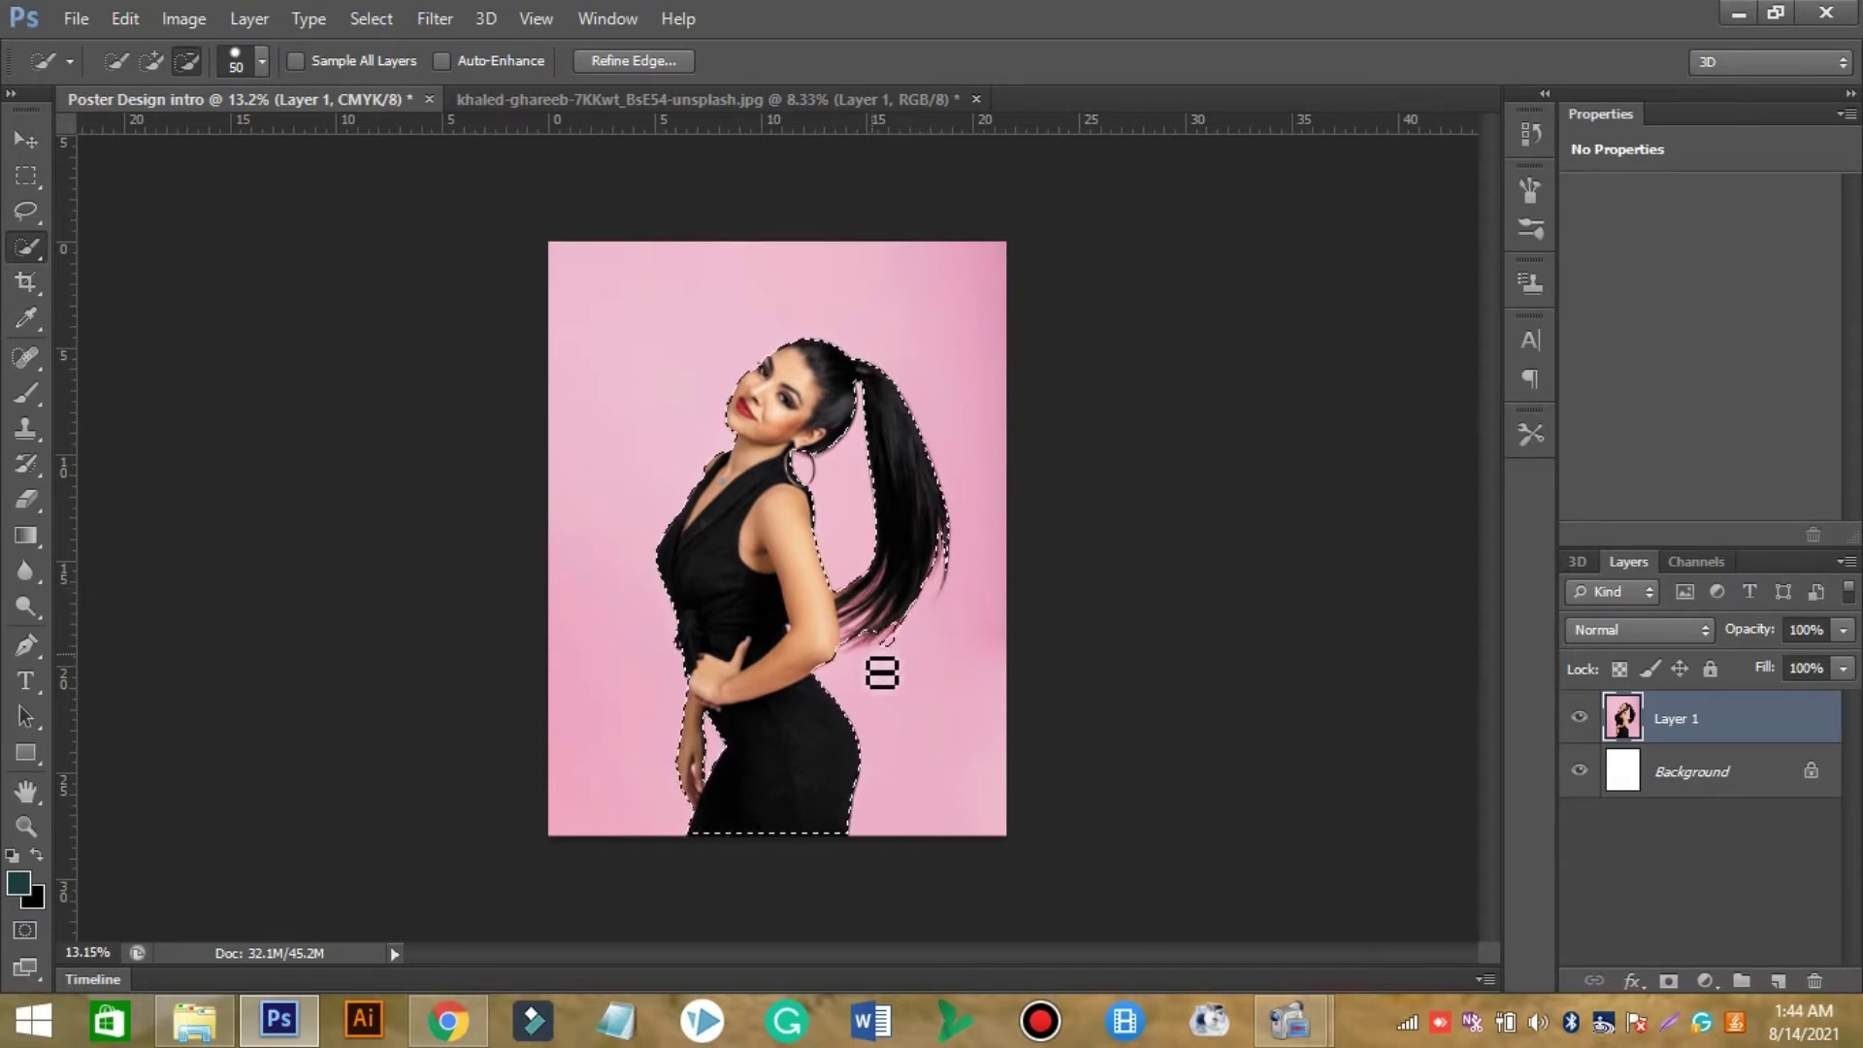
left_click(151, 60)
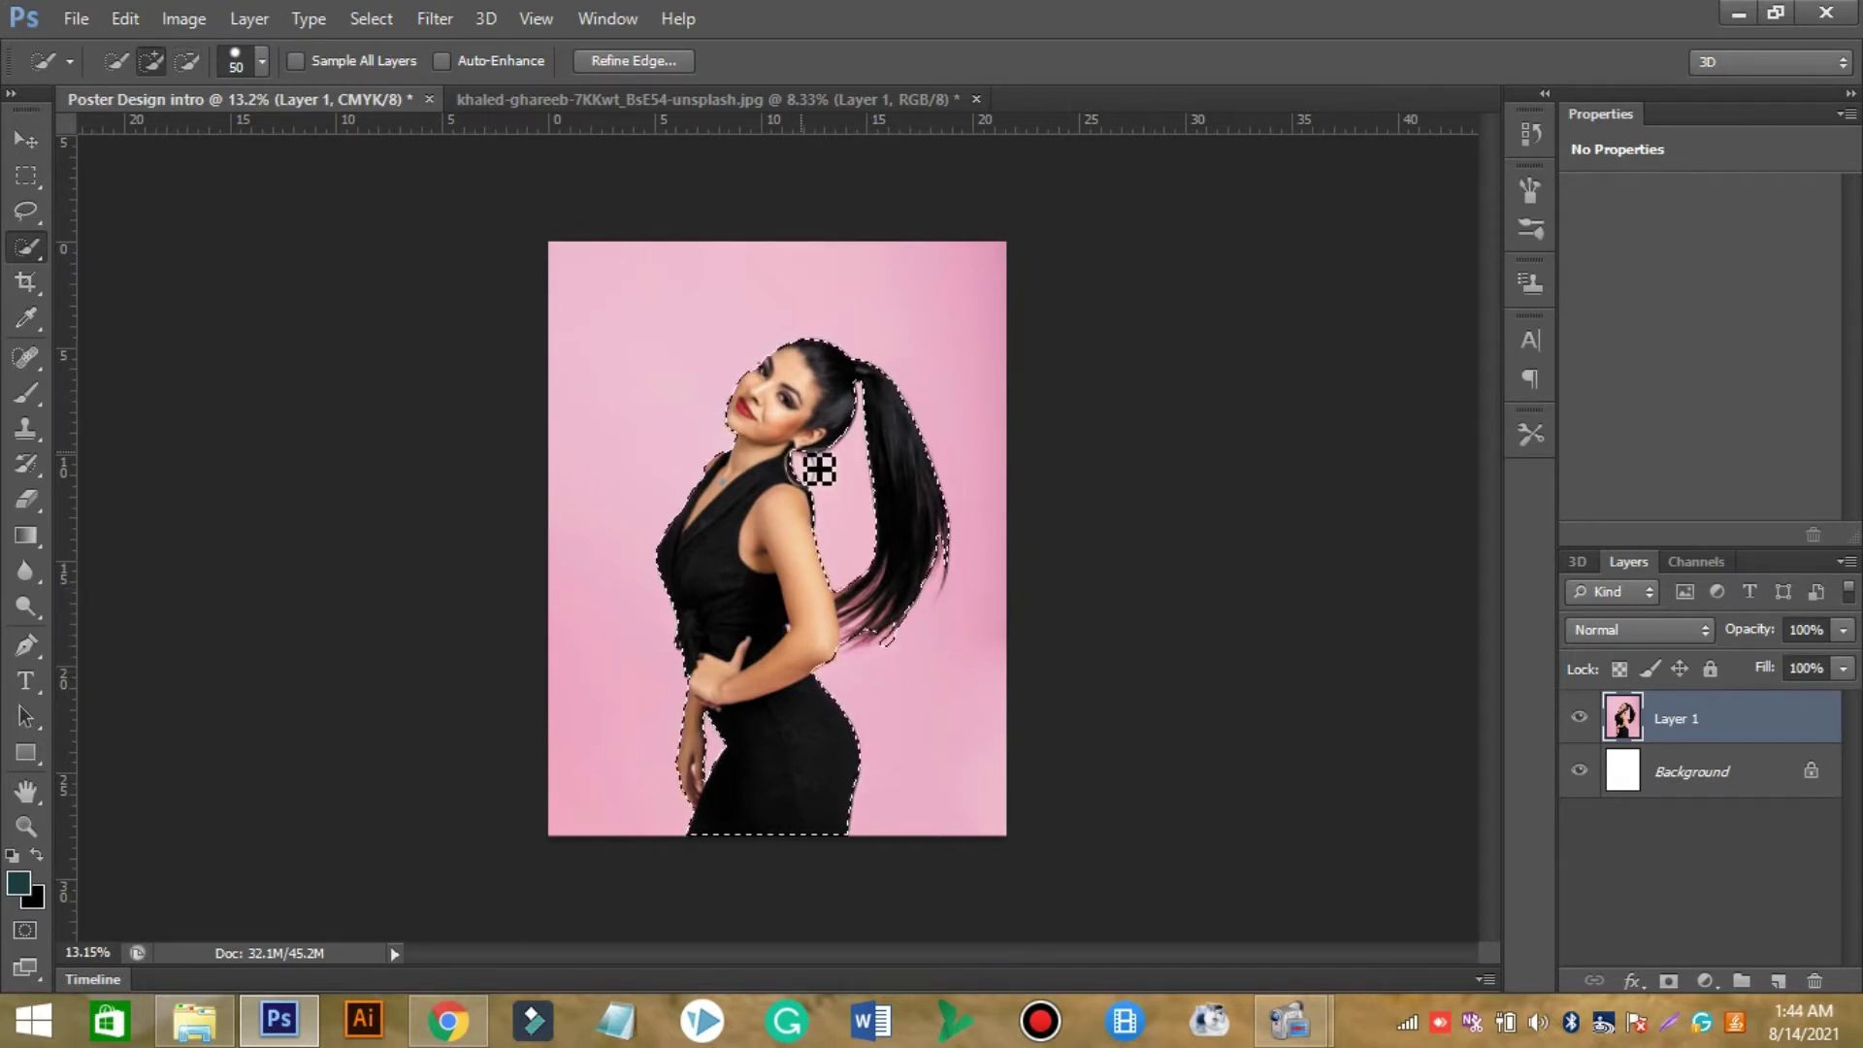
left_click(187, 61)
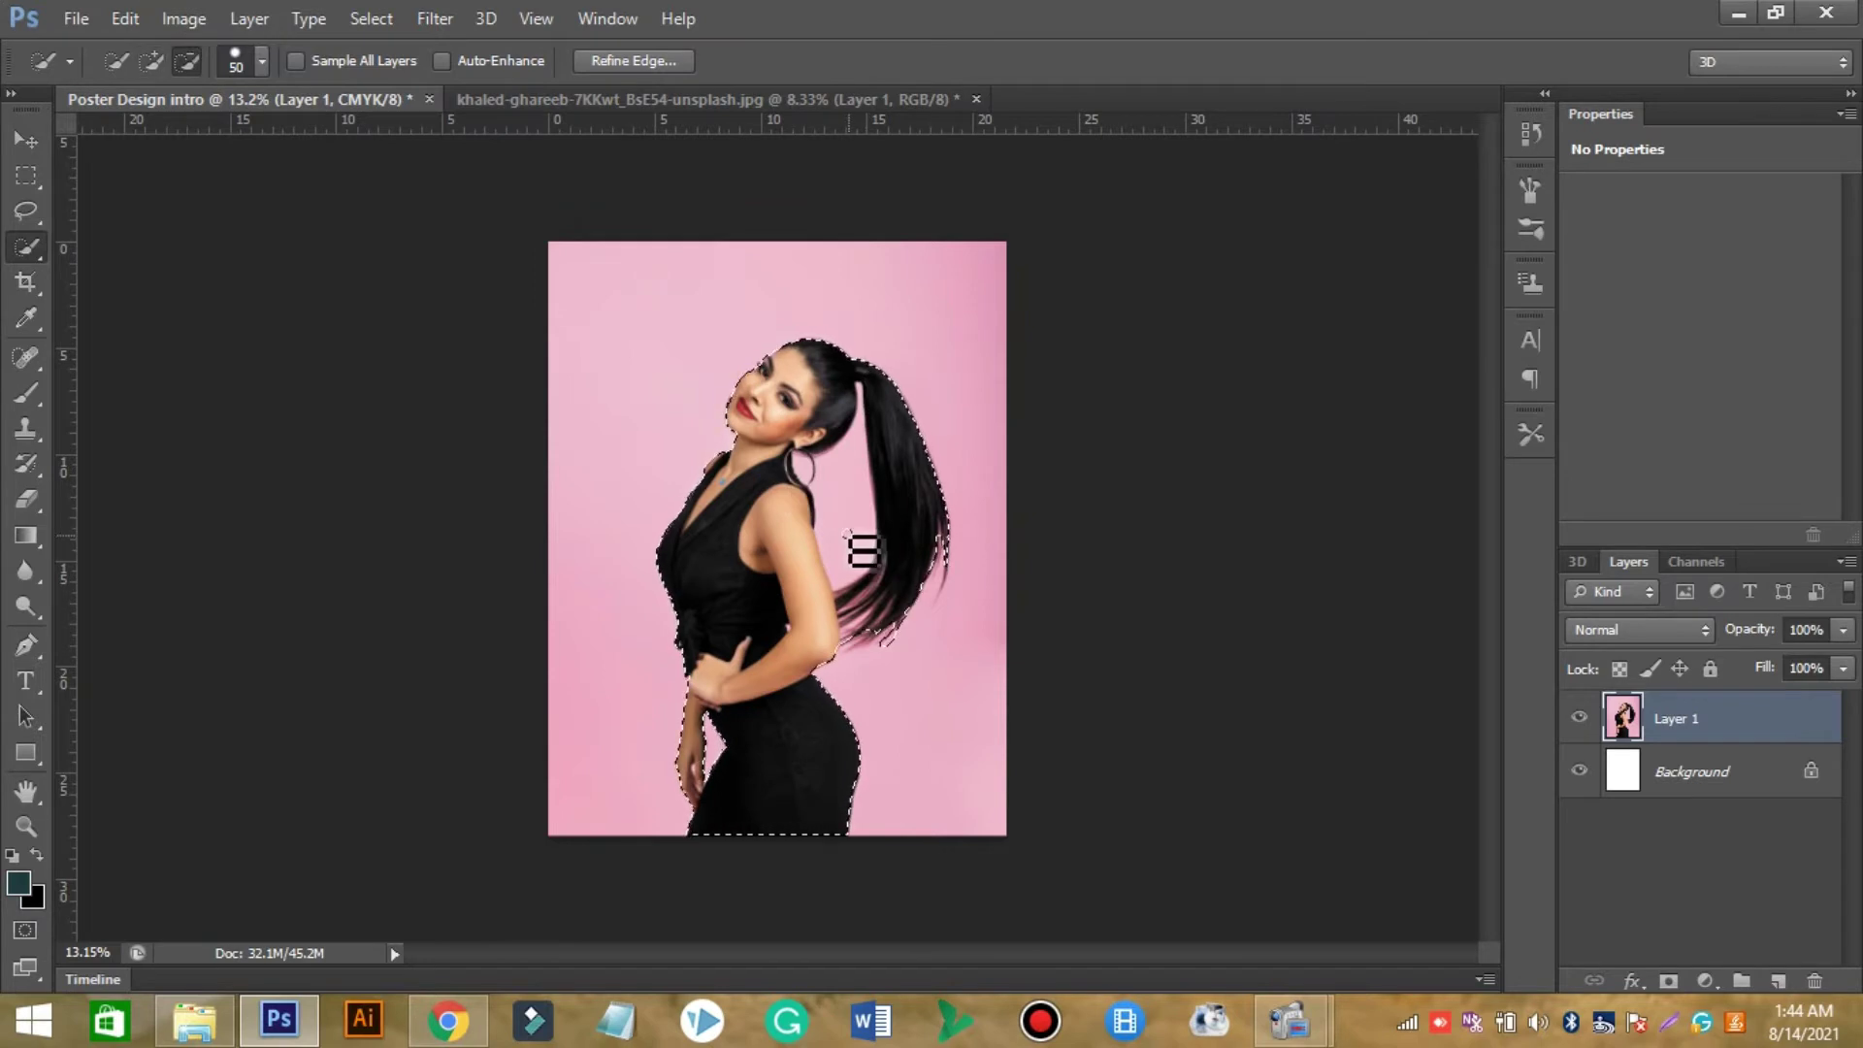
mouse_move(863, 549)
left_mouse_down()
mouse_move(861, 479)
mouse_move(819, 486)
mouse_move(853, 560)
left_mouse_up()
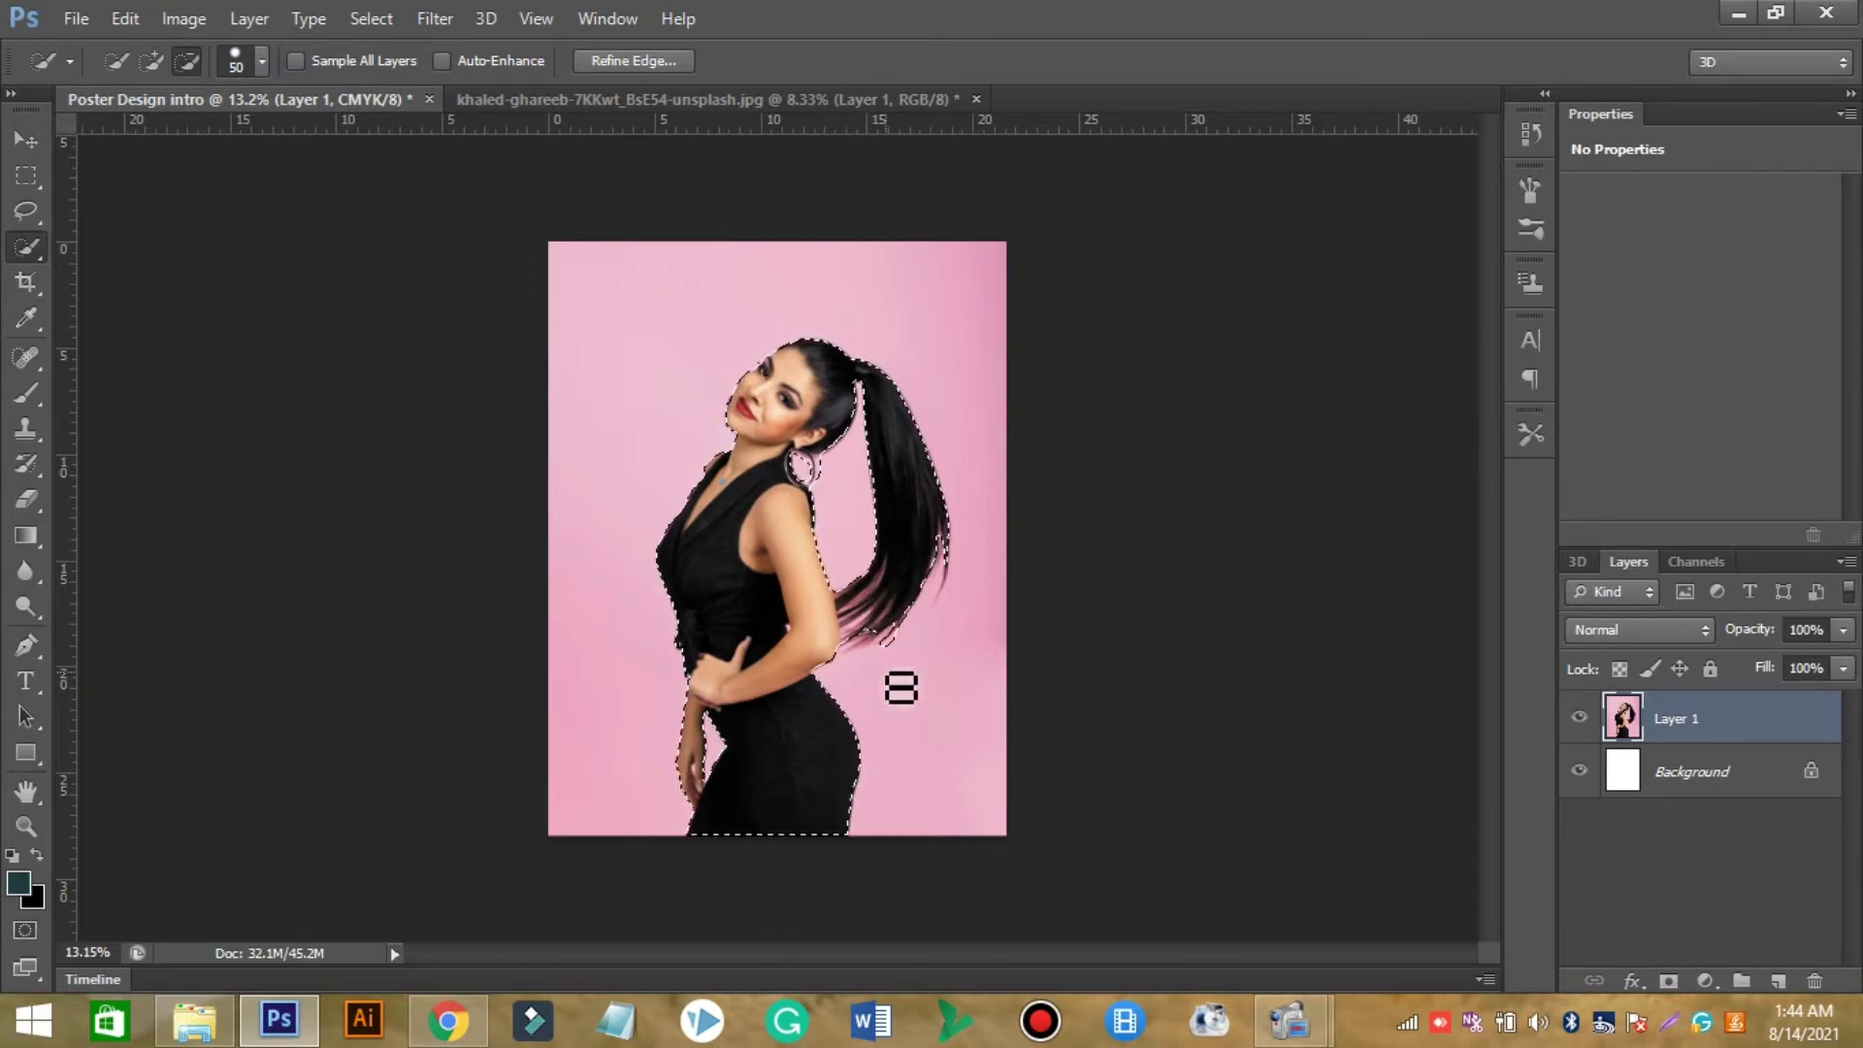
Copy the selected woman to a new layer, hide the original photo, and zoom on the earring.
right_click(691, 581)
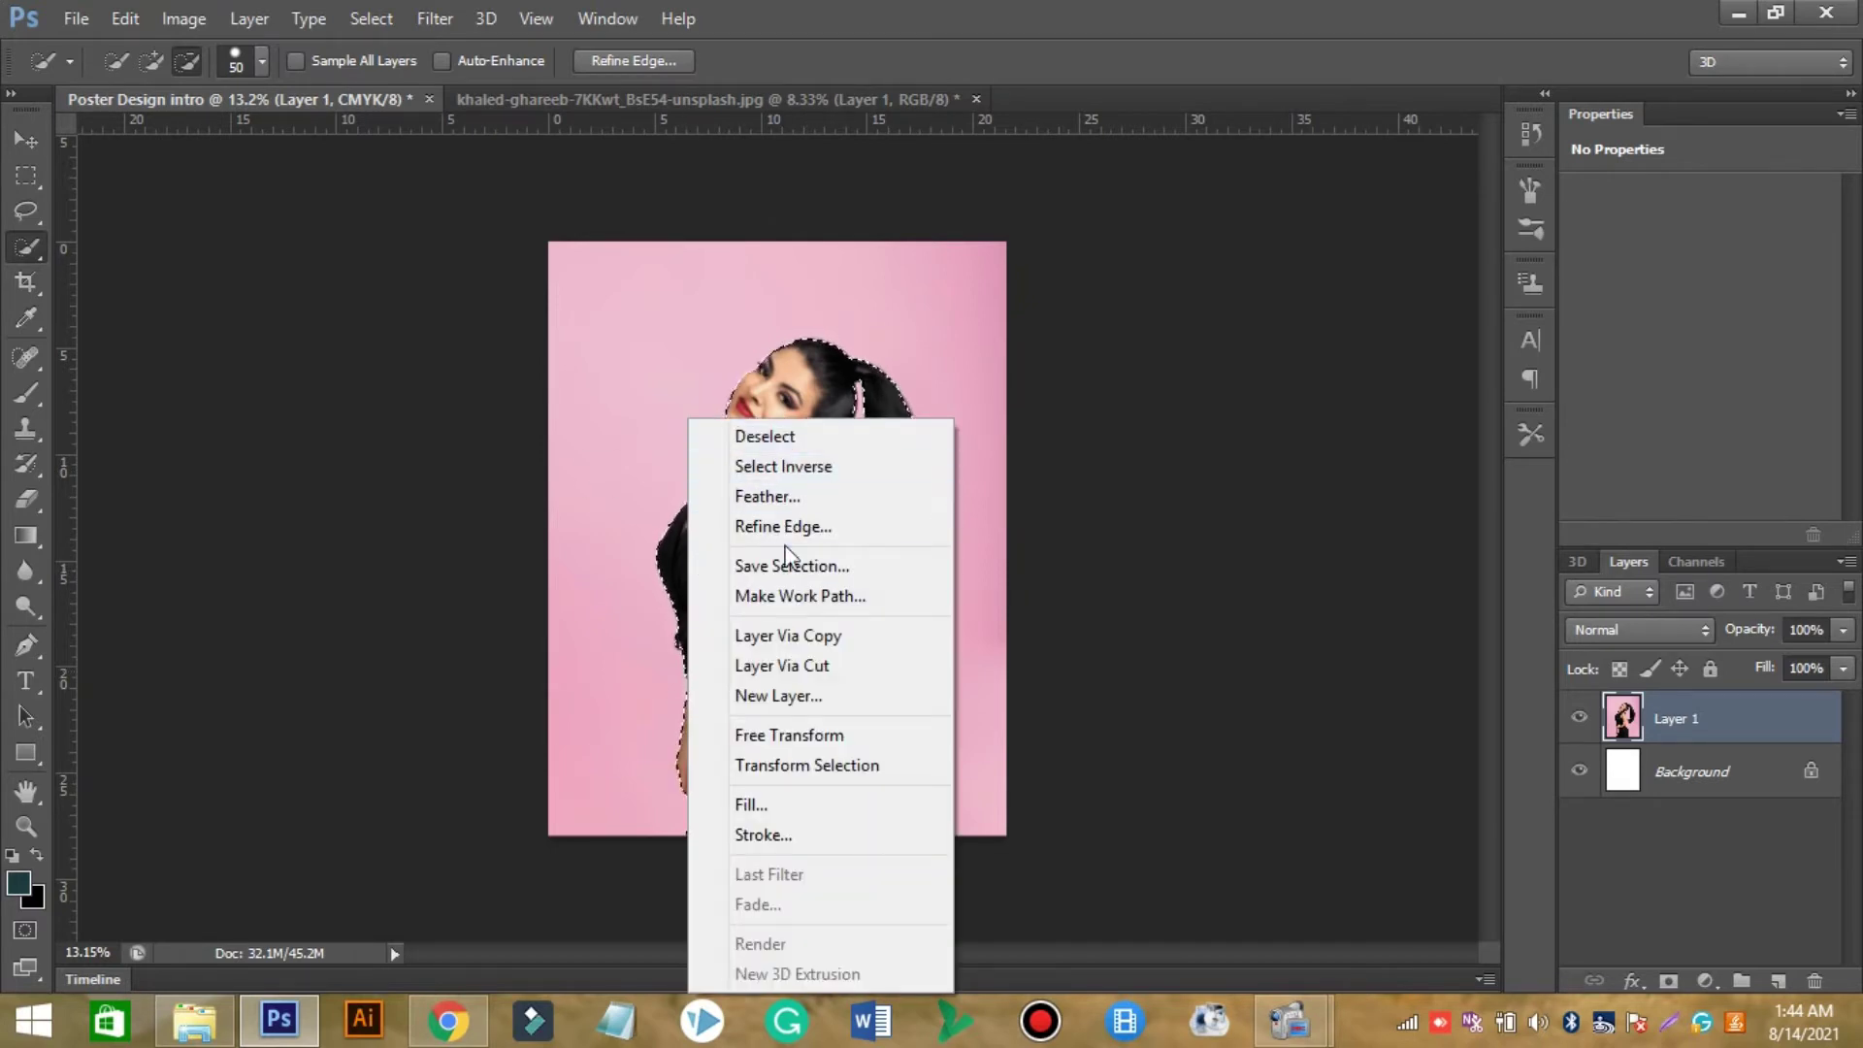
left_click(786, 636)
left_click(1579, 772)
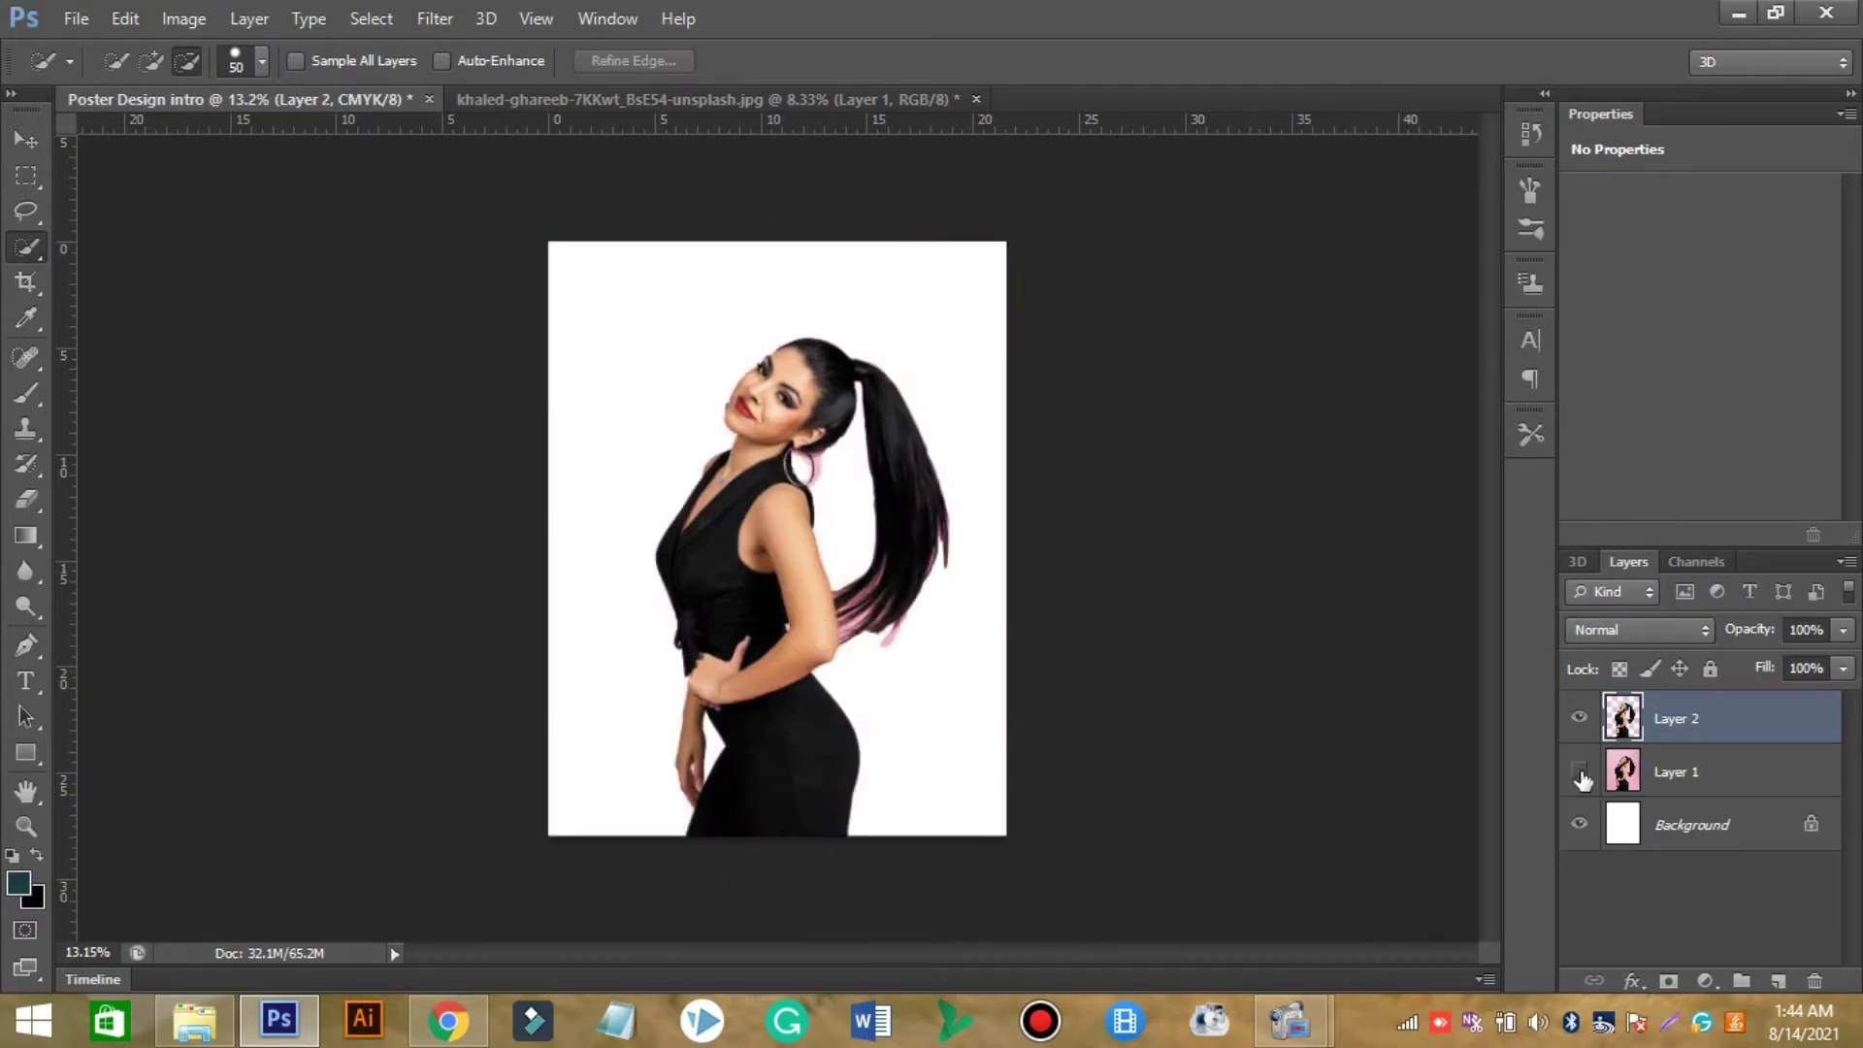
left_click(26, 826)
left_click_drag(806, 456, 843, 371)
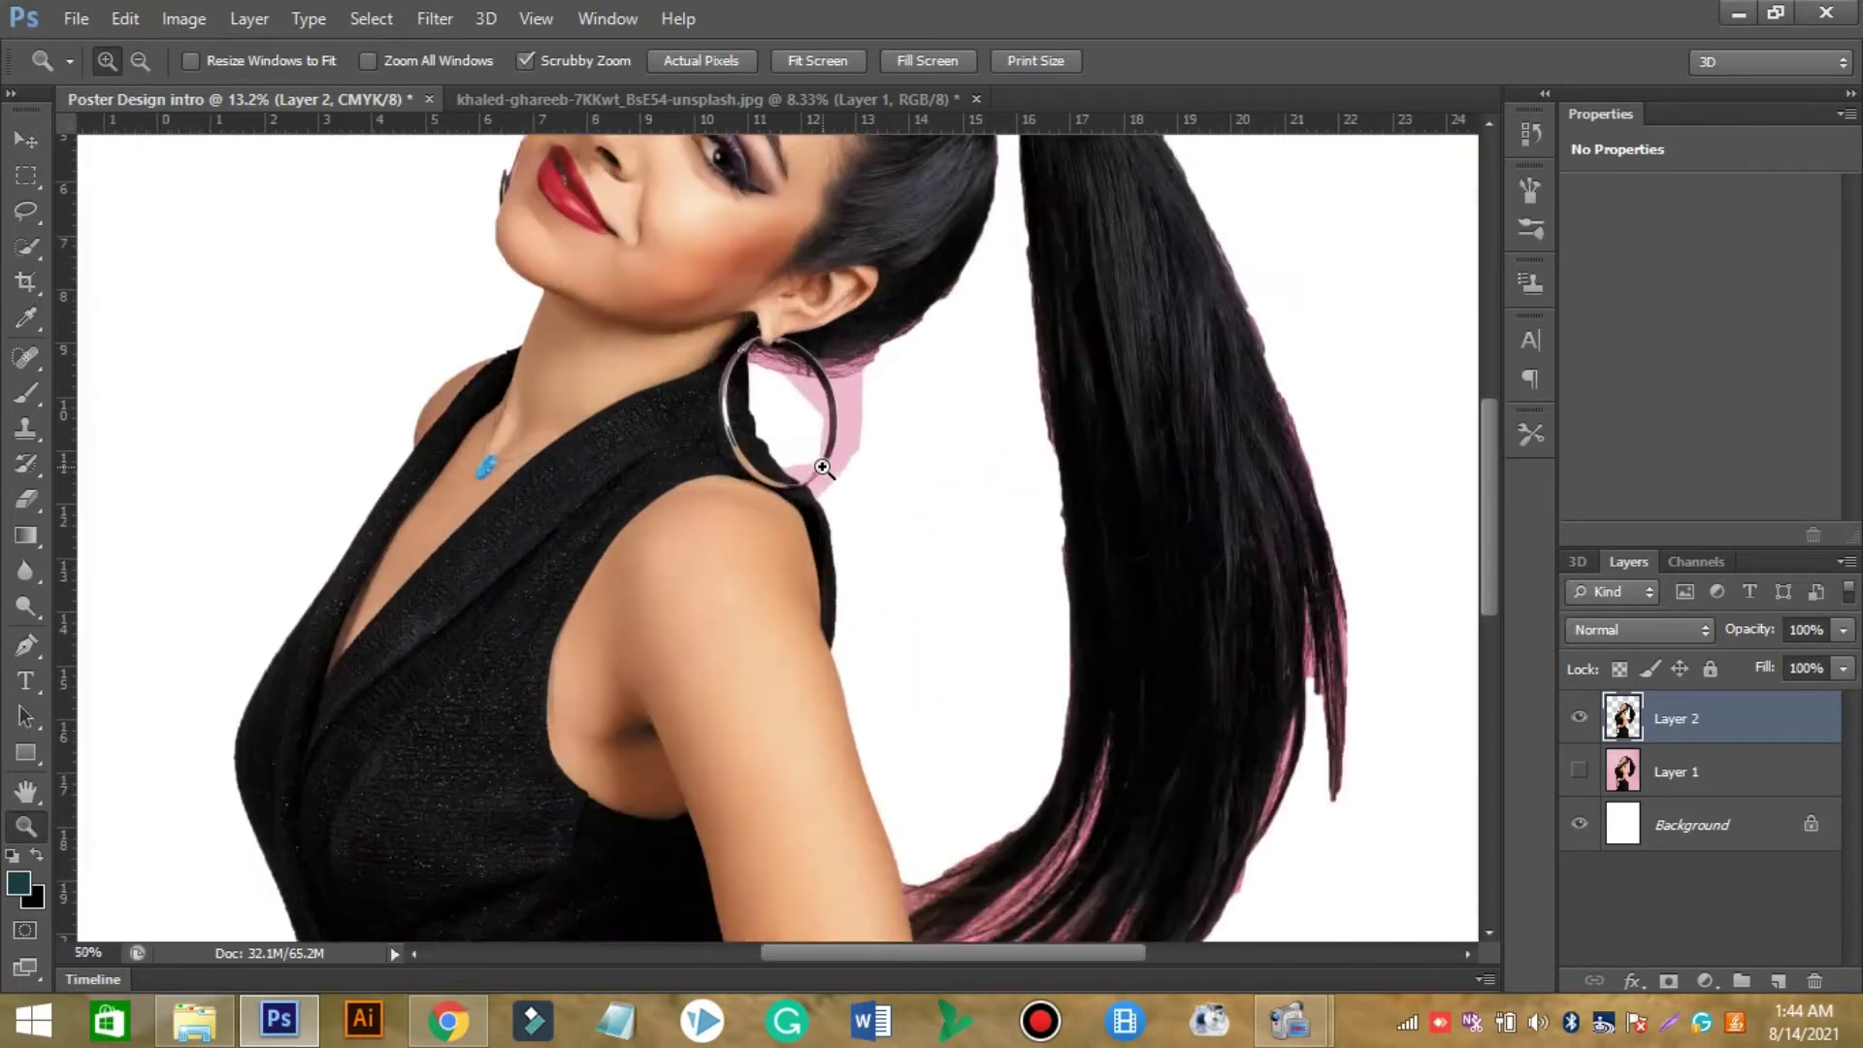
left_click_drag(1486, 466, 1487, 423)
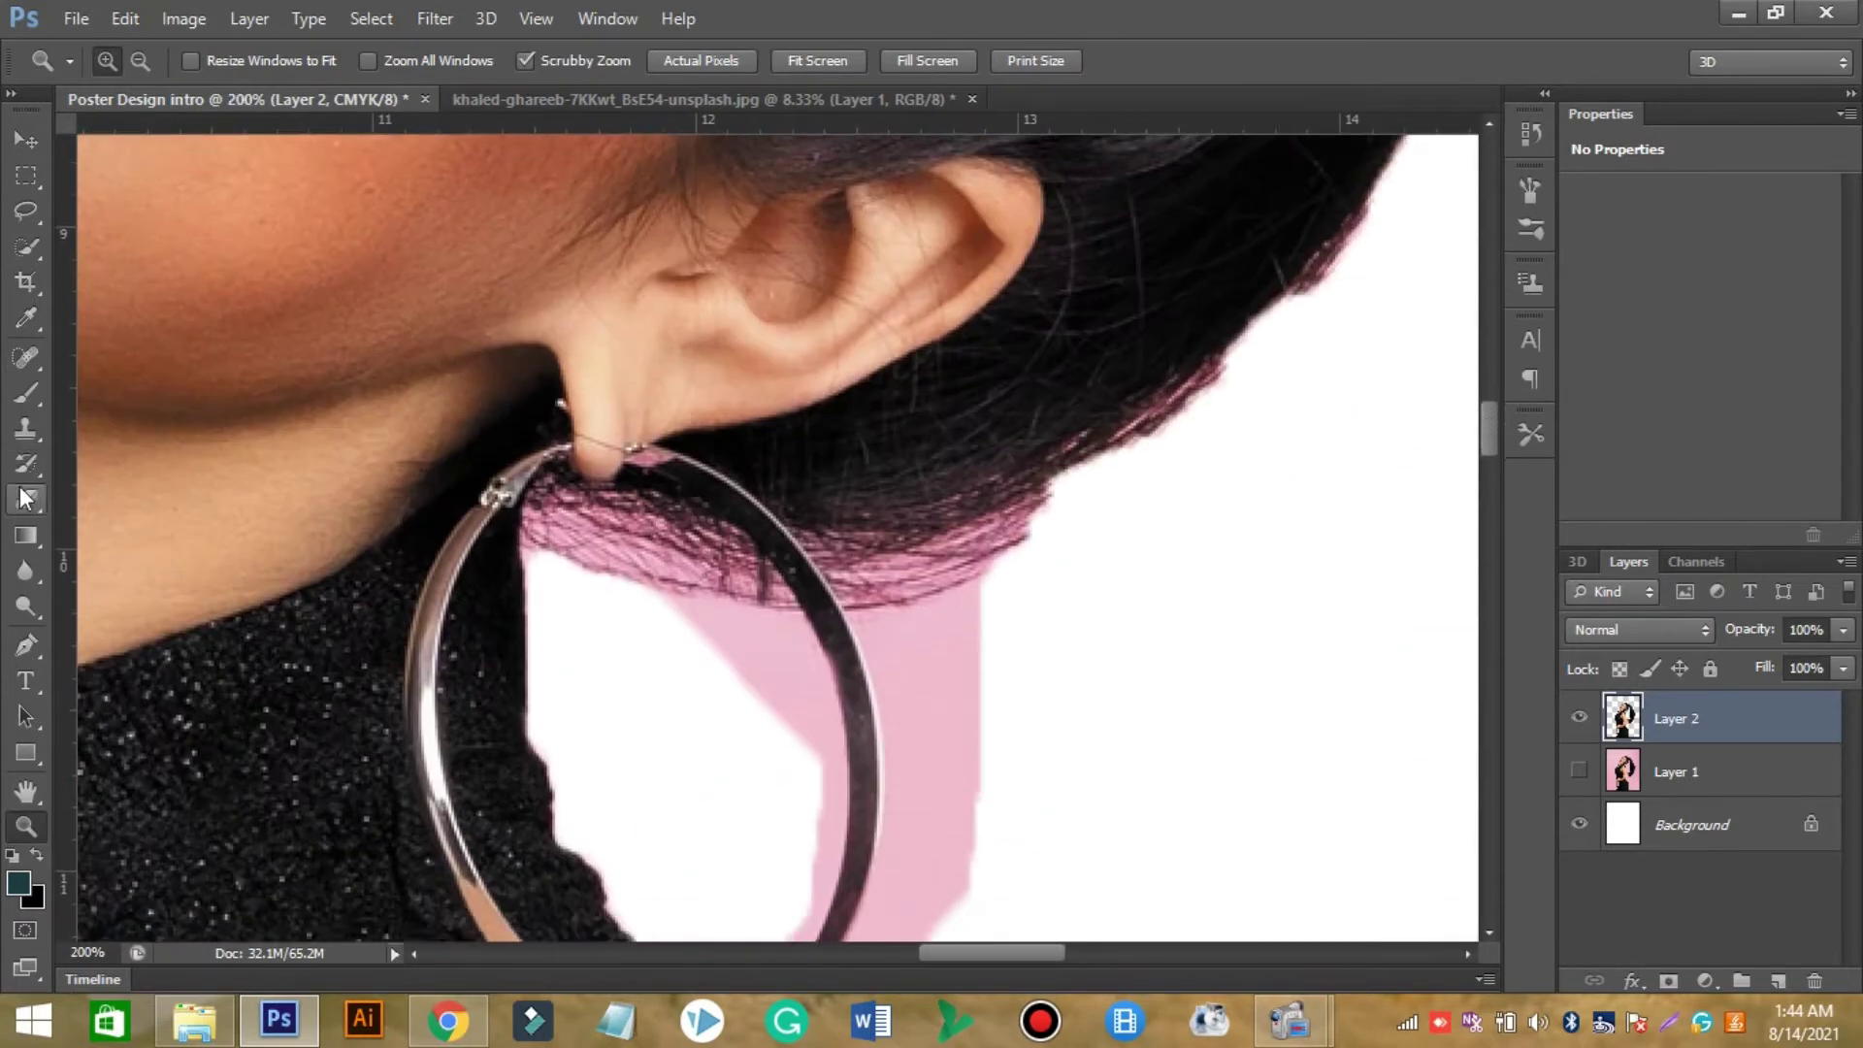
Add a layer mask and erase pink leftovers beside the hoop earring and under the hair edge.
left_click(1669, 982)
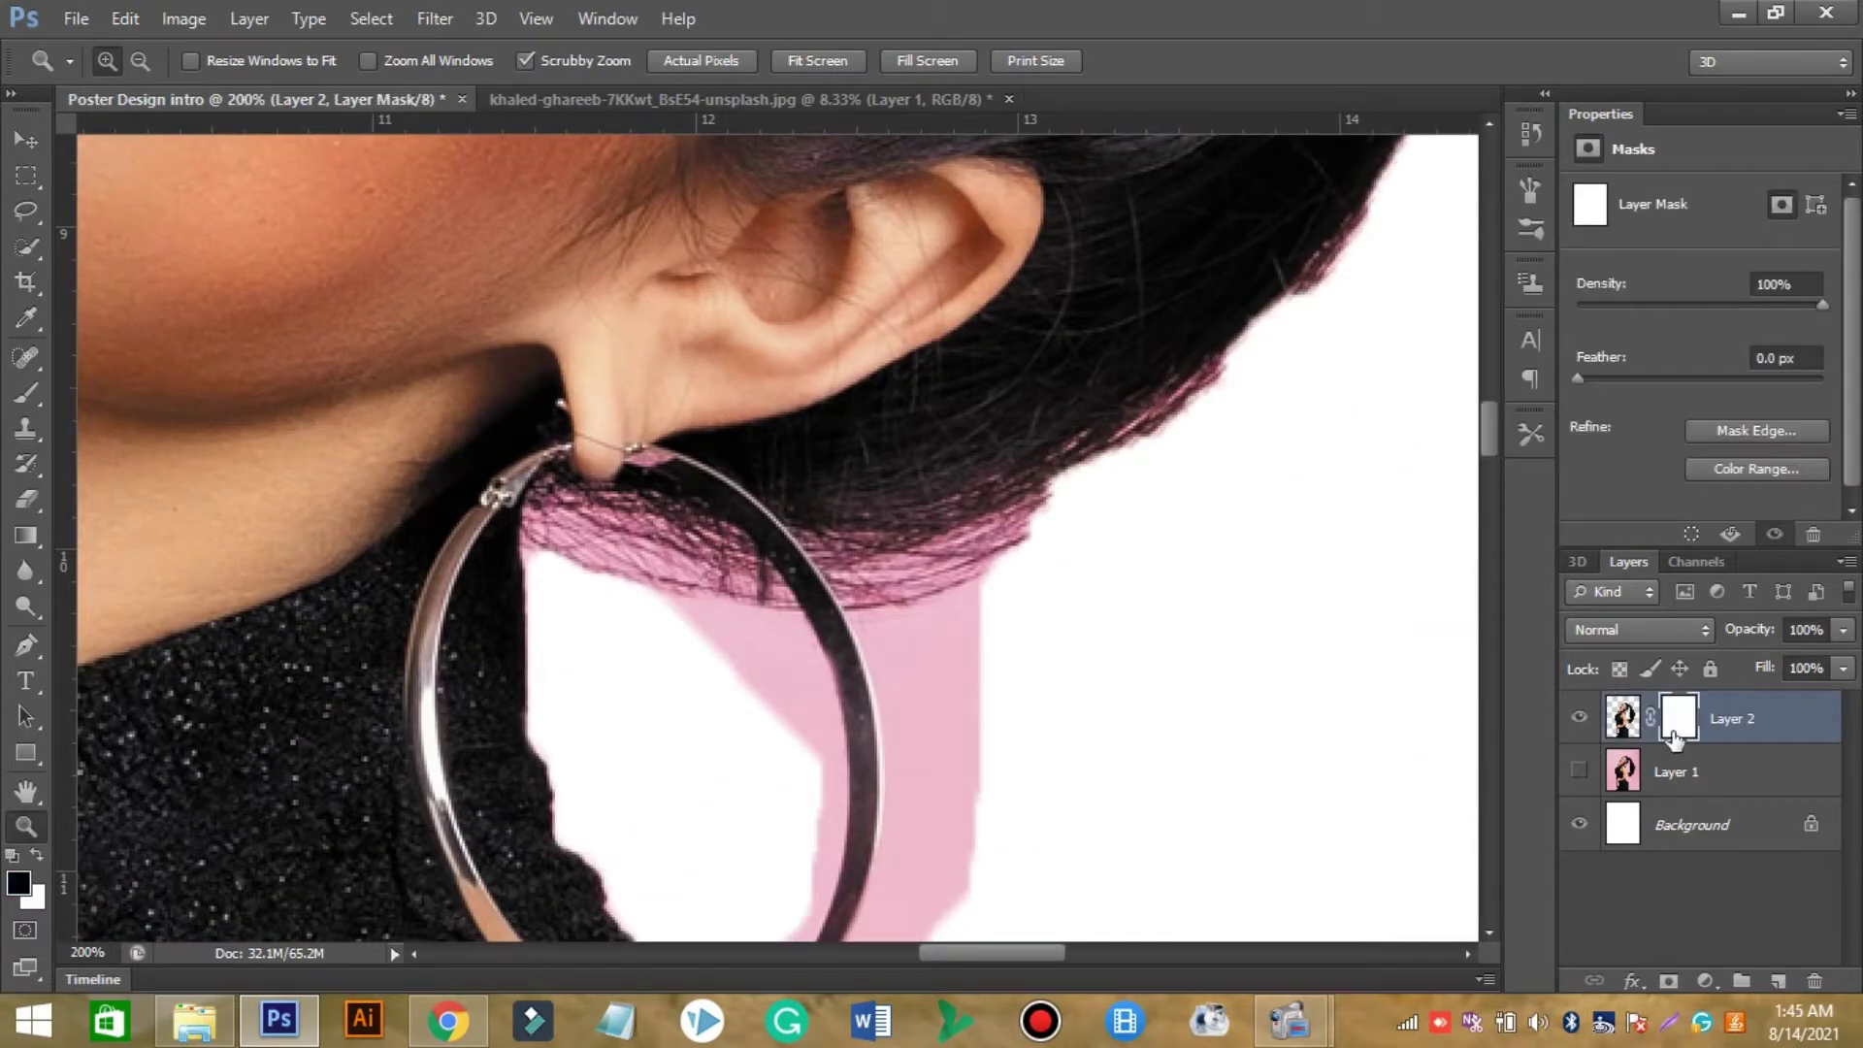
key("ctrl+i")
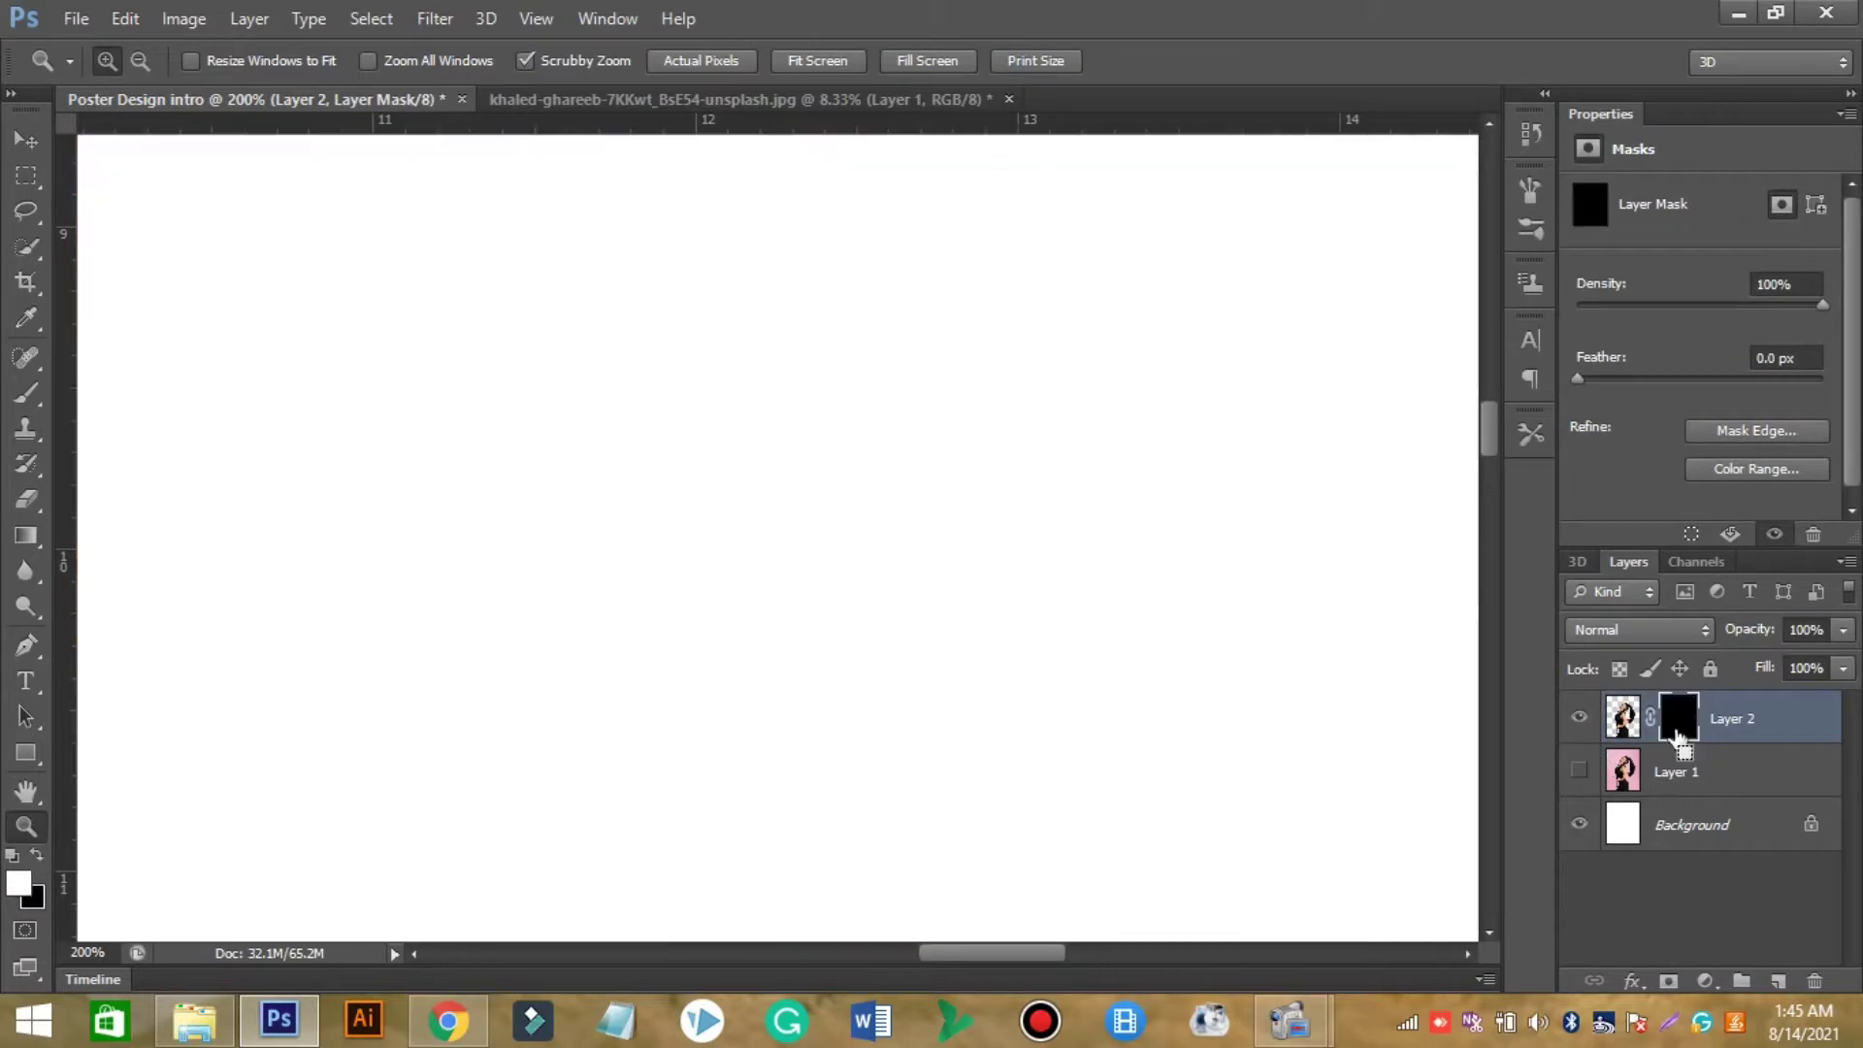
key("ctrl+i")
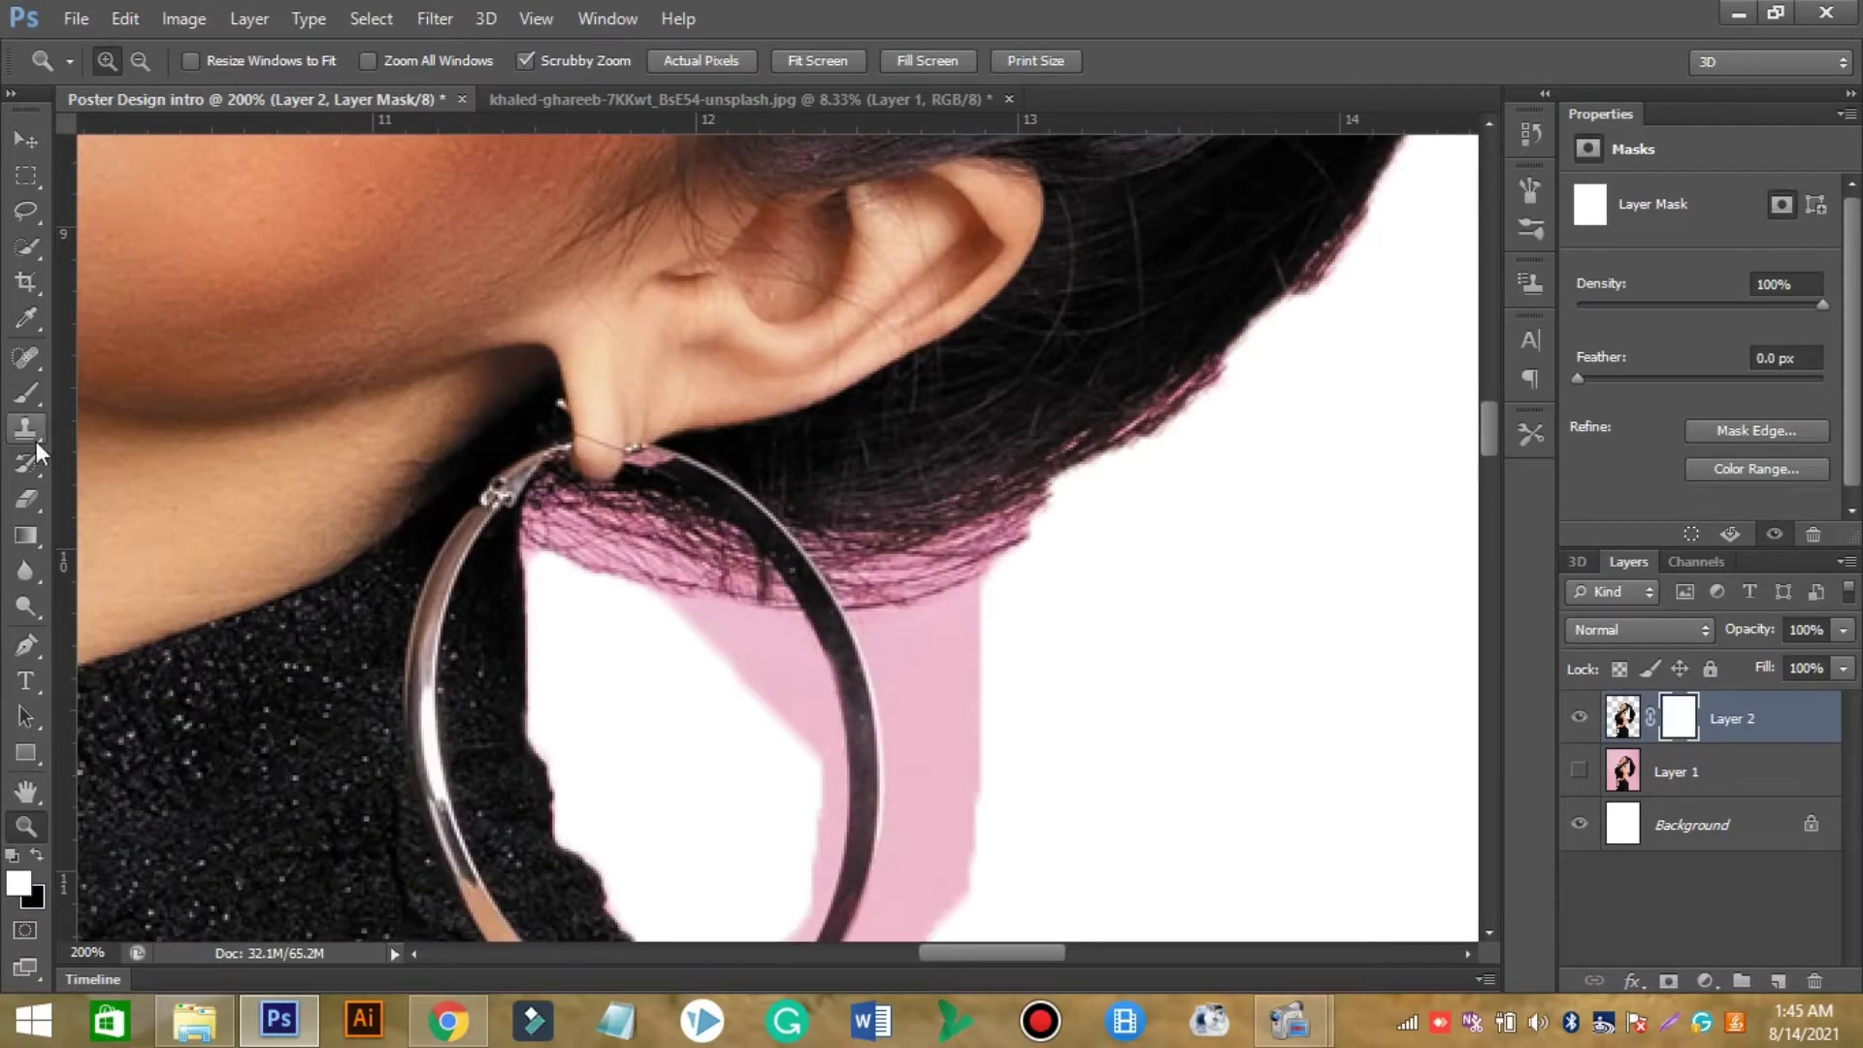
left_click(26, 499)
mouse_move(657, 619)
left_mouse_down()
mouse_move(649, 603)
mouse_move(786, 632)
mouse_move(824, 740)
mouse_move(823, 686)
mouse_move(828, 873)
left_mouse_up()
left_click(137, 61)
left_click(595, 595)
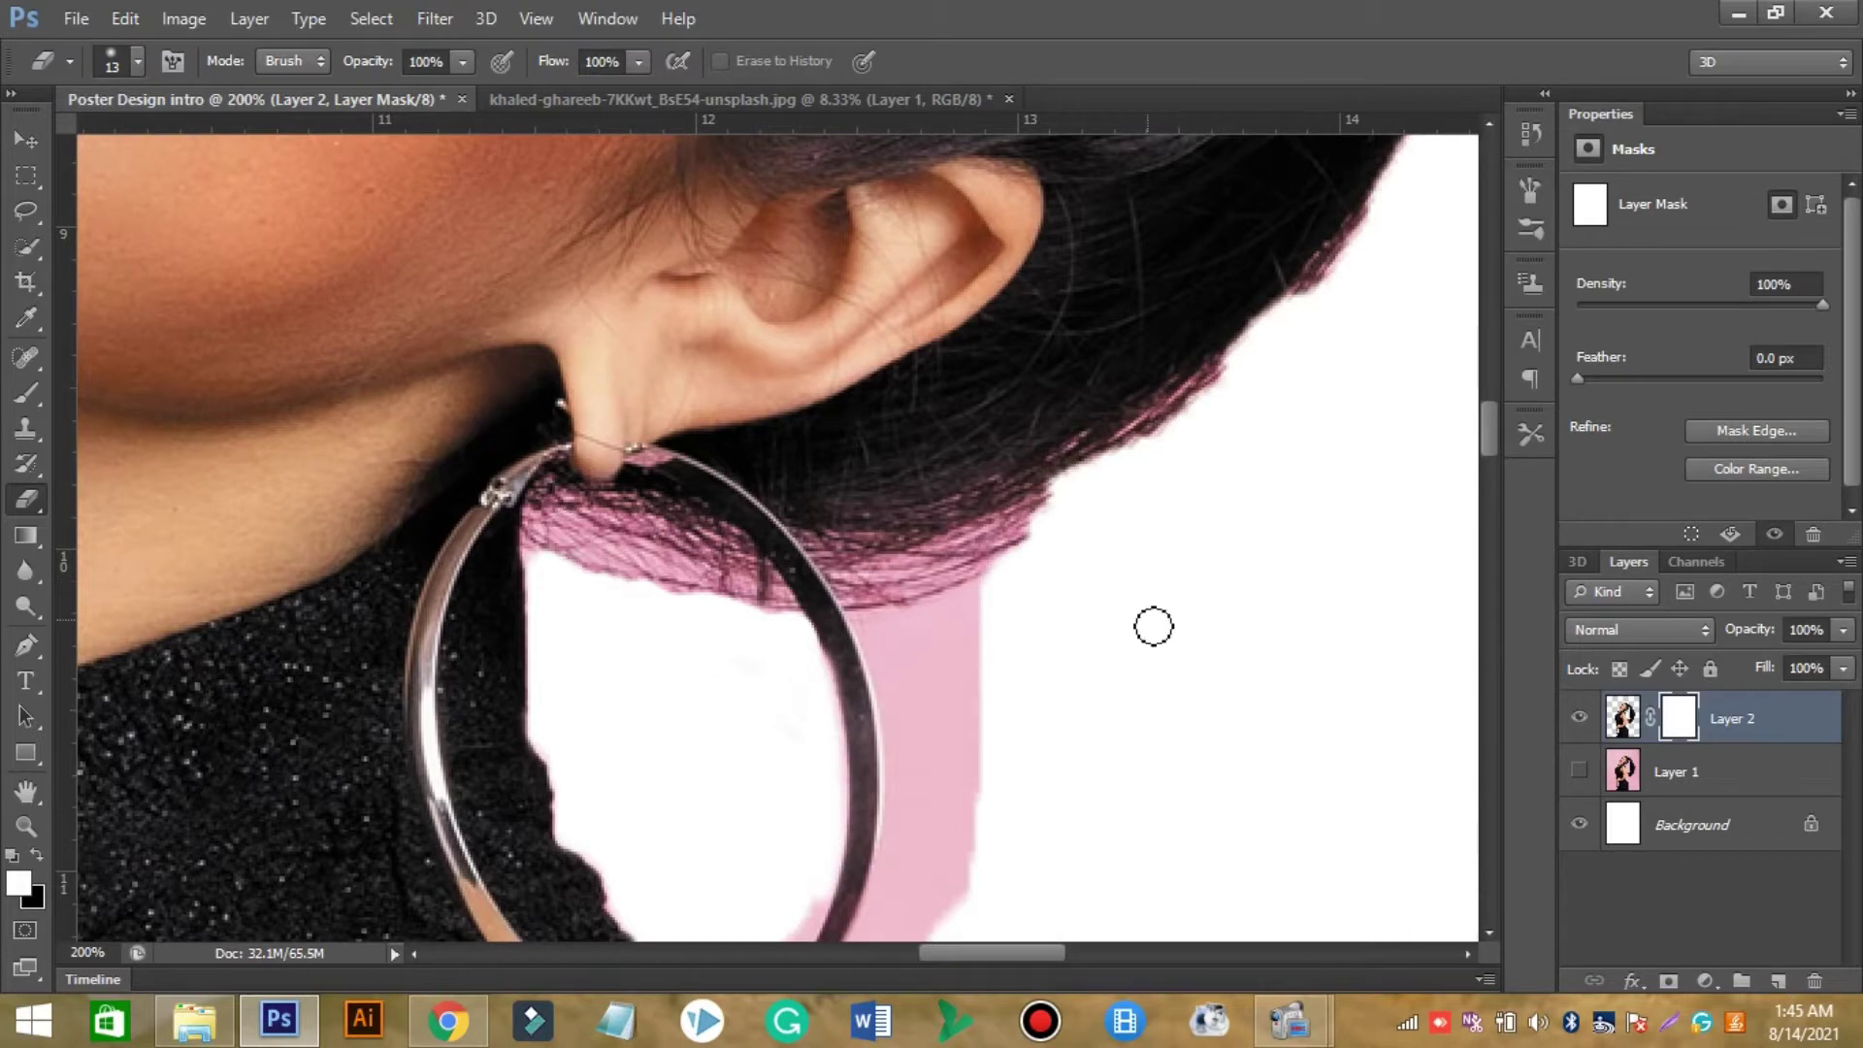
mouse_move(981, 598)
left_mouse_down()
mouse_move(1074, 491)
mouse_move(854, 558)
mouse_move(1035, 532)
mouse_move(916, 560)
mouse_move(960, 748)
mouse_move(919, 591)
mouse_move(922, 796)
left_mouse_up()
left_click_drag(1489, 449, 1495, 482)
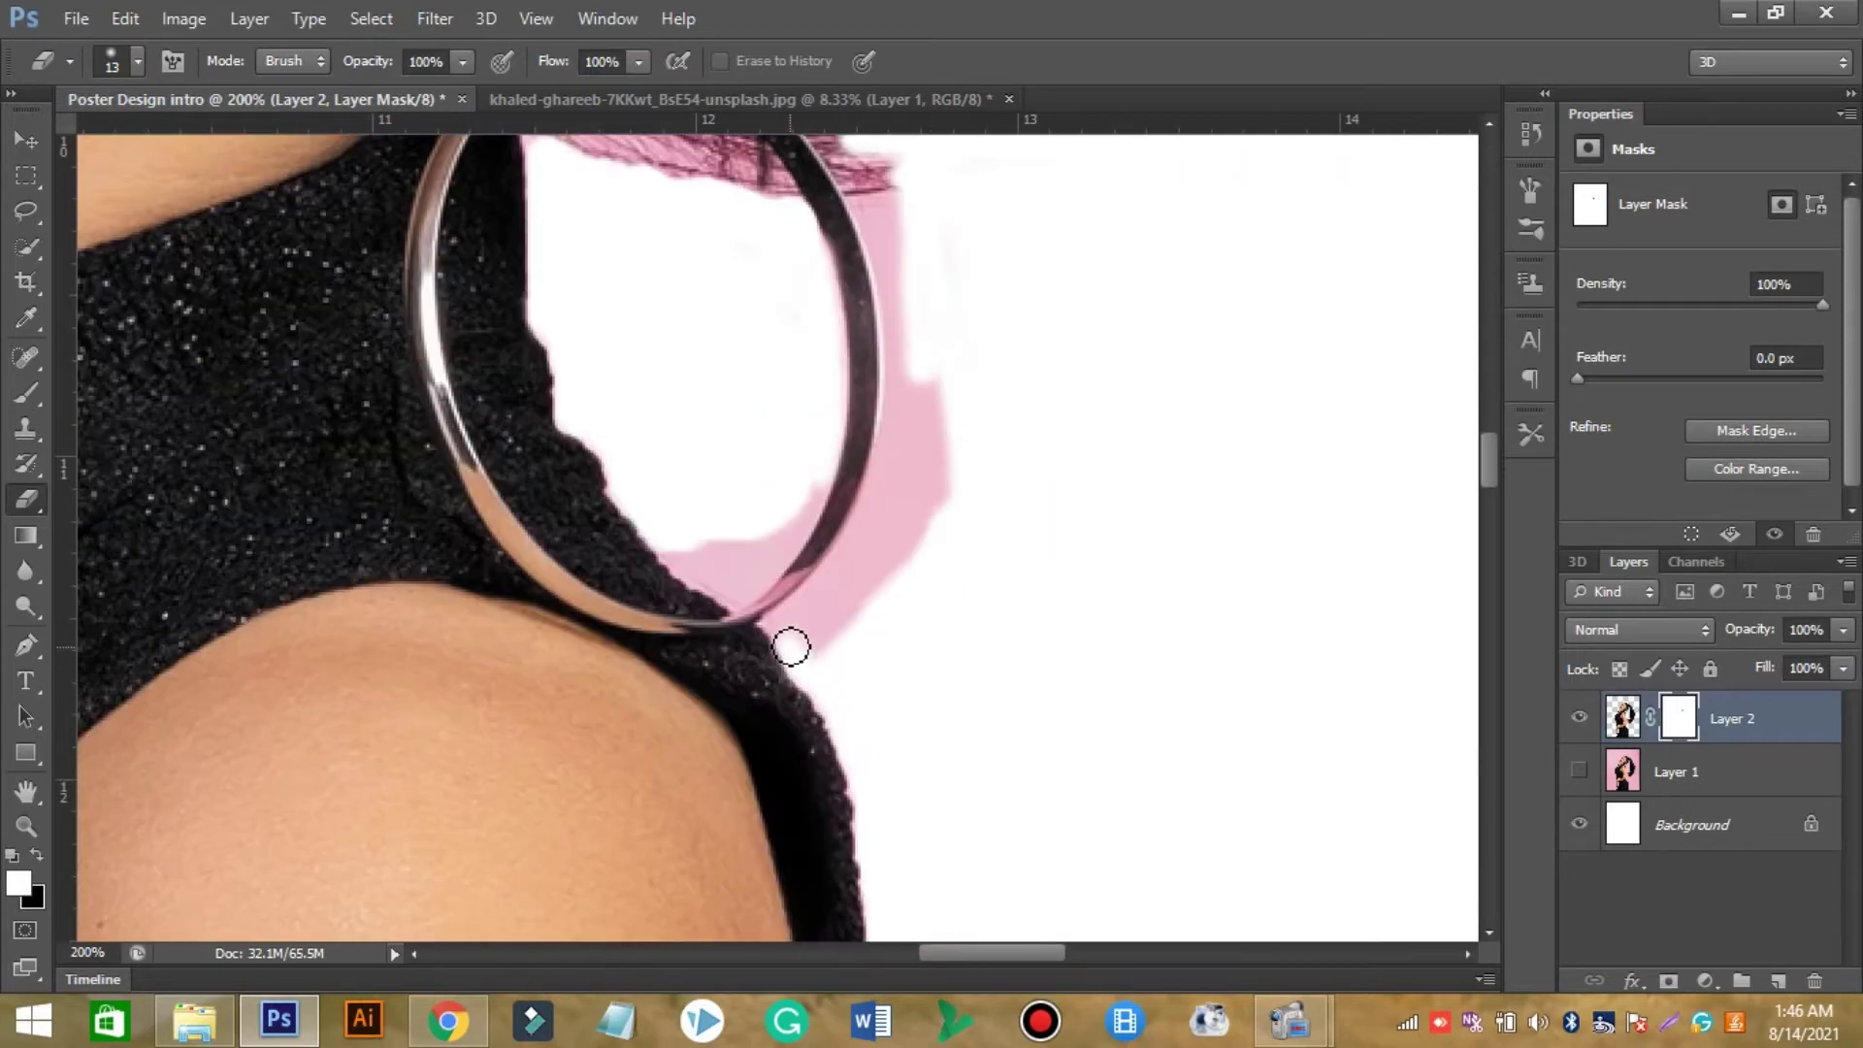
Clear the remaining pink along and inside the hoop, then fit the poster on screen.
mouse_move(798, 623)
left_mouse_down()
mouse_move(886, 478)
mouse_move(903, 392)
mouse_move(870, 216)
mouse_move(932, 420)
mouse_move(955, 292)
mouse_move(857, 574)
mouse_move(911, 515)
mouse_move(929, 542)
left_mouse_up()
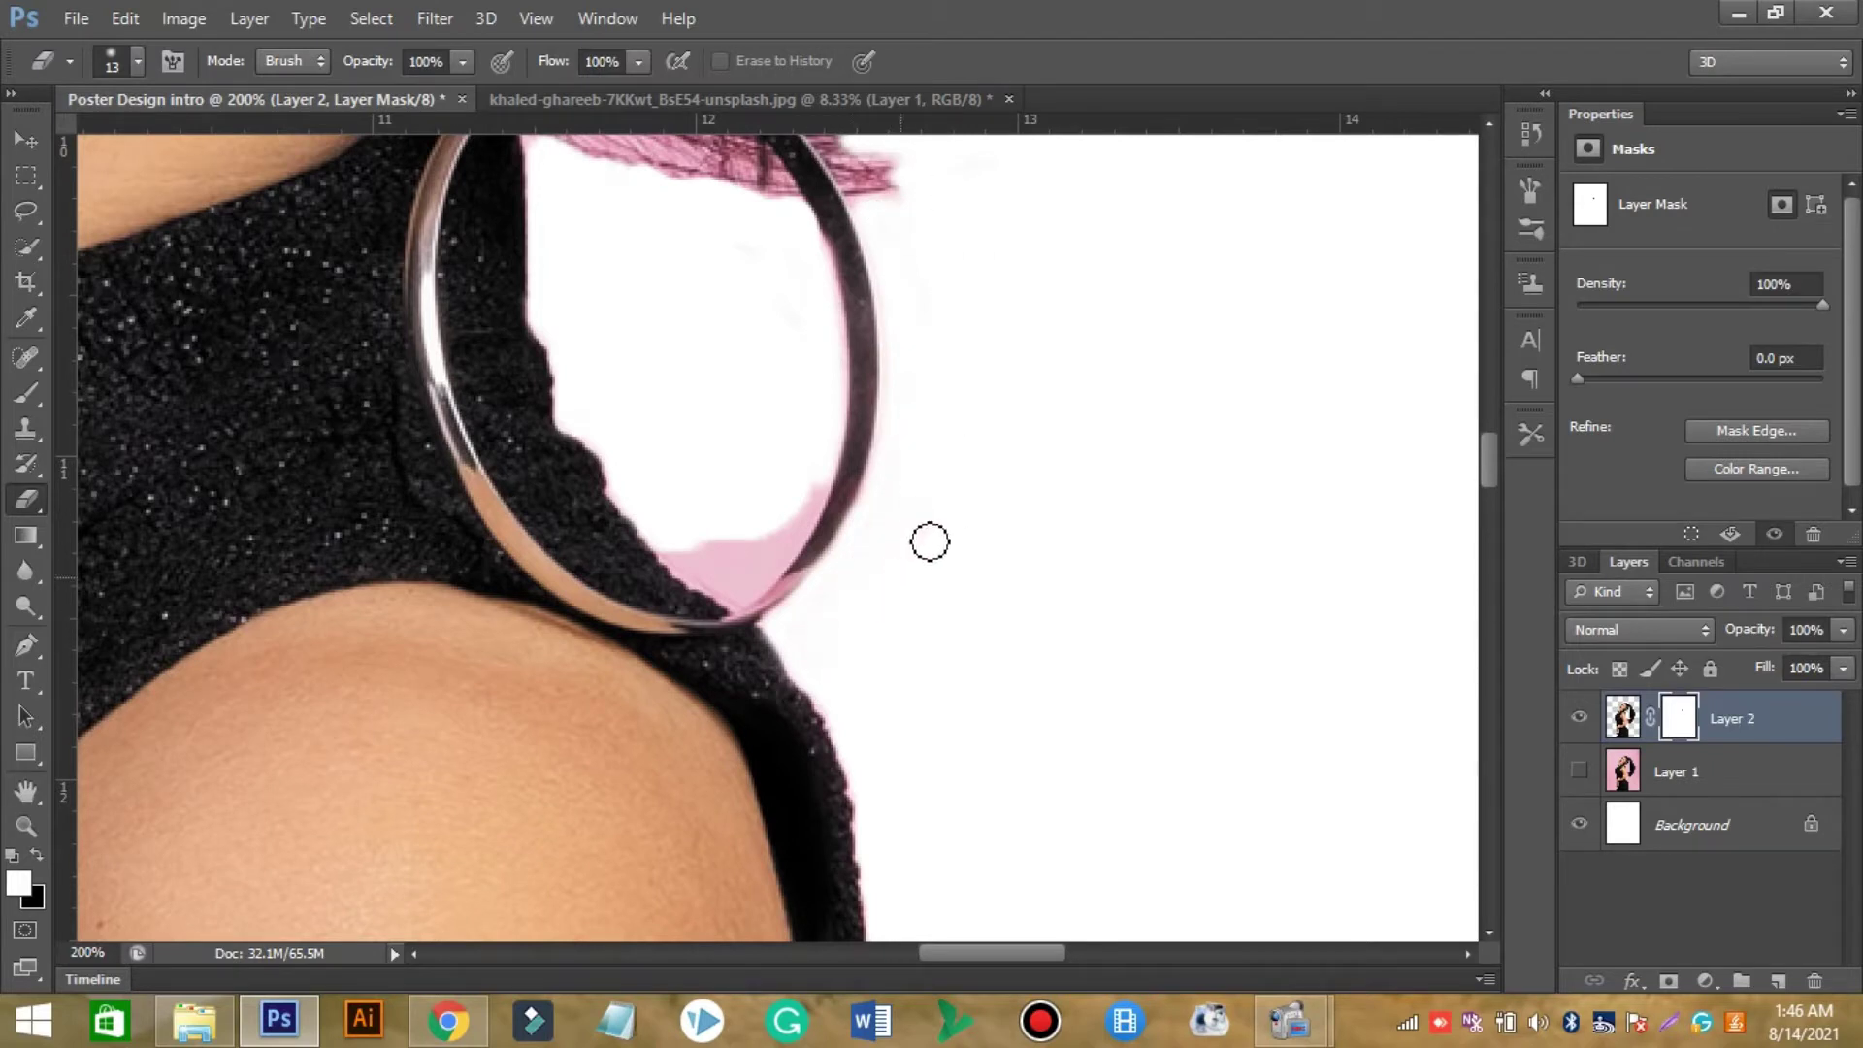
mouse_move(742, 604)
left_mouse_down()
mouse_move(815, 499)
mouse_move(766, 545)
left_mouse_up()
left_click_drag(1489, 466, 1489, 437)
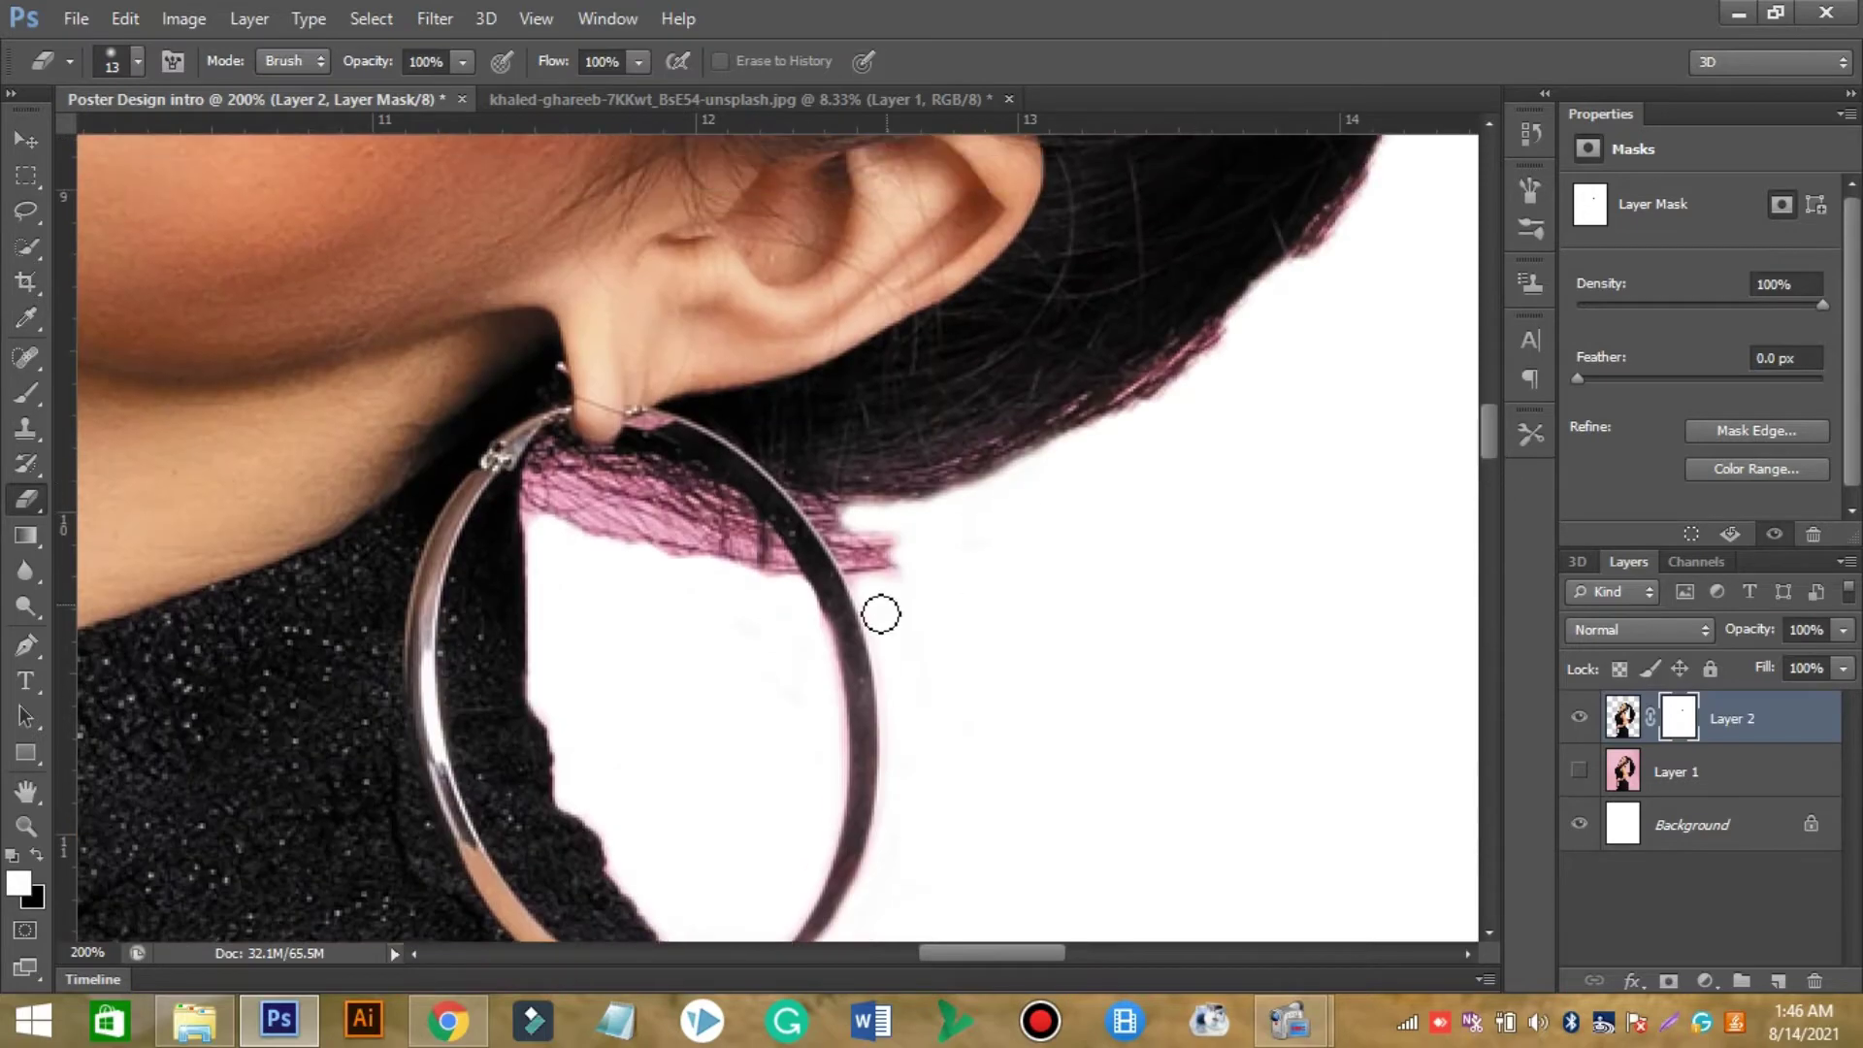
mouse_move(828, 512)
left_mouse_down()
mouse_move(887, 577)
mouse_move(644, 470)
mouse_move(544, 465)
mouse_move(581, 500)
mouse_move(590, 470)
mouse_move(529, 470)
left_mouse_up()
key("ctrl+z")
mouse_move(797, 596)
left_mouse_down()
mouse_move(732, 504)
mouse_move(612, 469)
mouse_move(544, 486)
mouse_move(741, 544)
mouse_move(582, 533)
mouse_move(671, 572)
left_mouse_up()
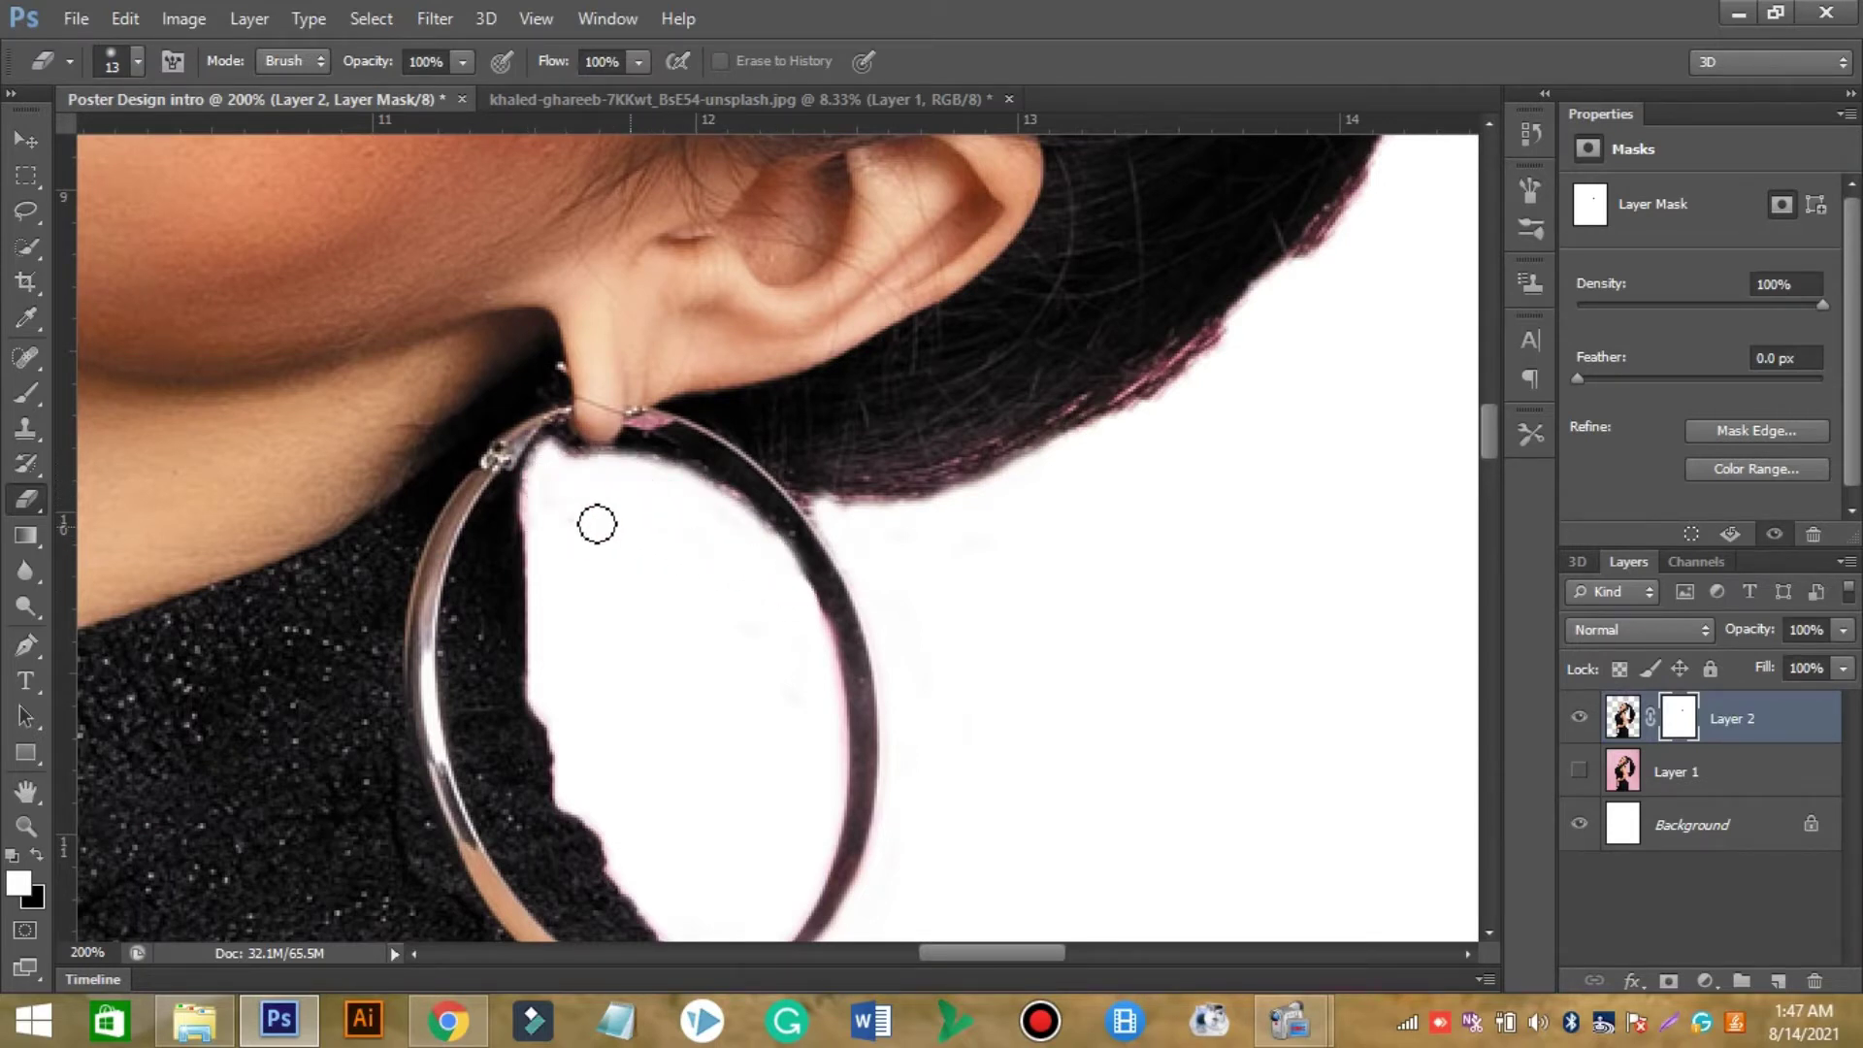
key("ctrl+0")
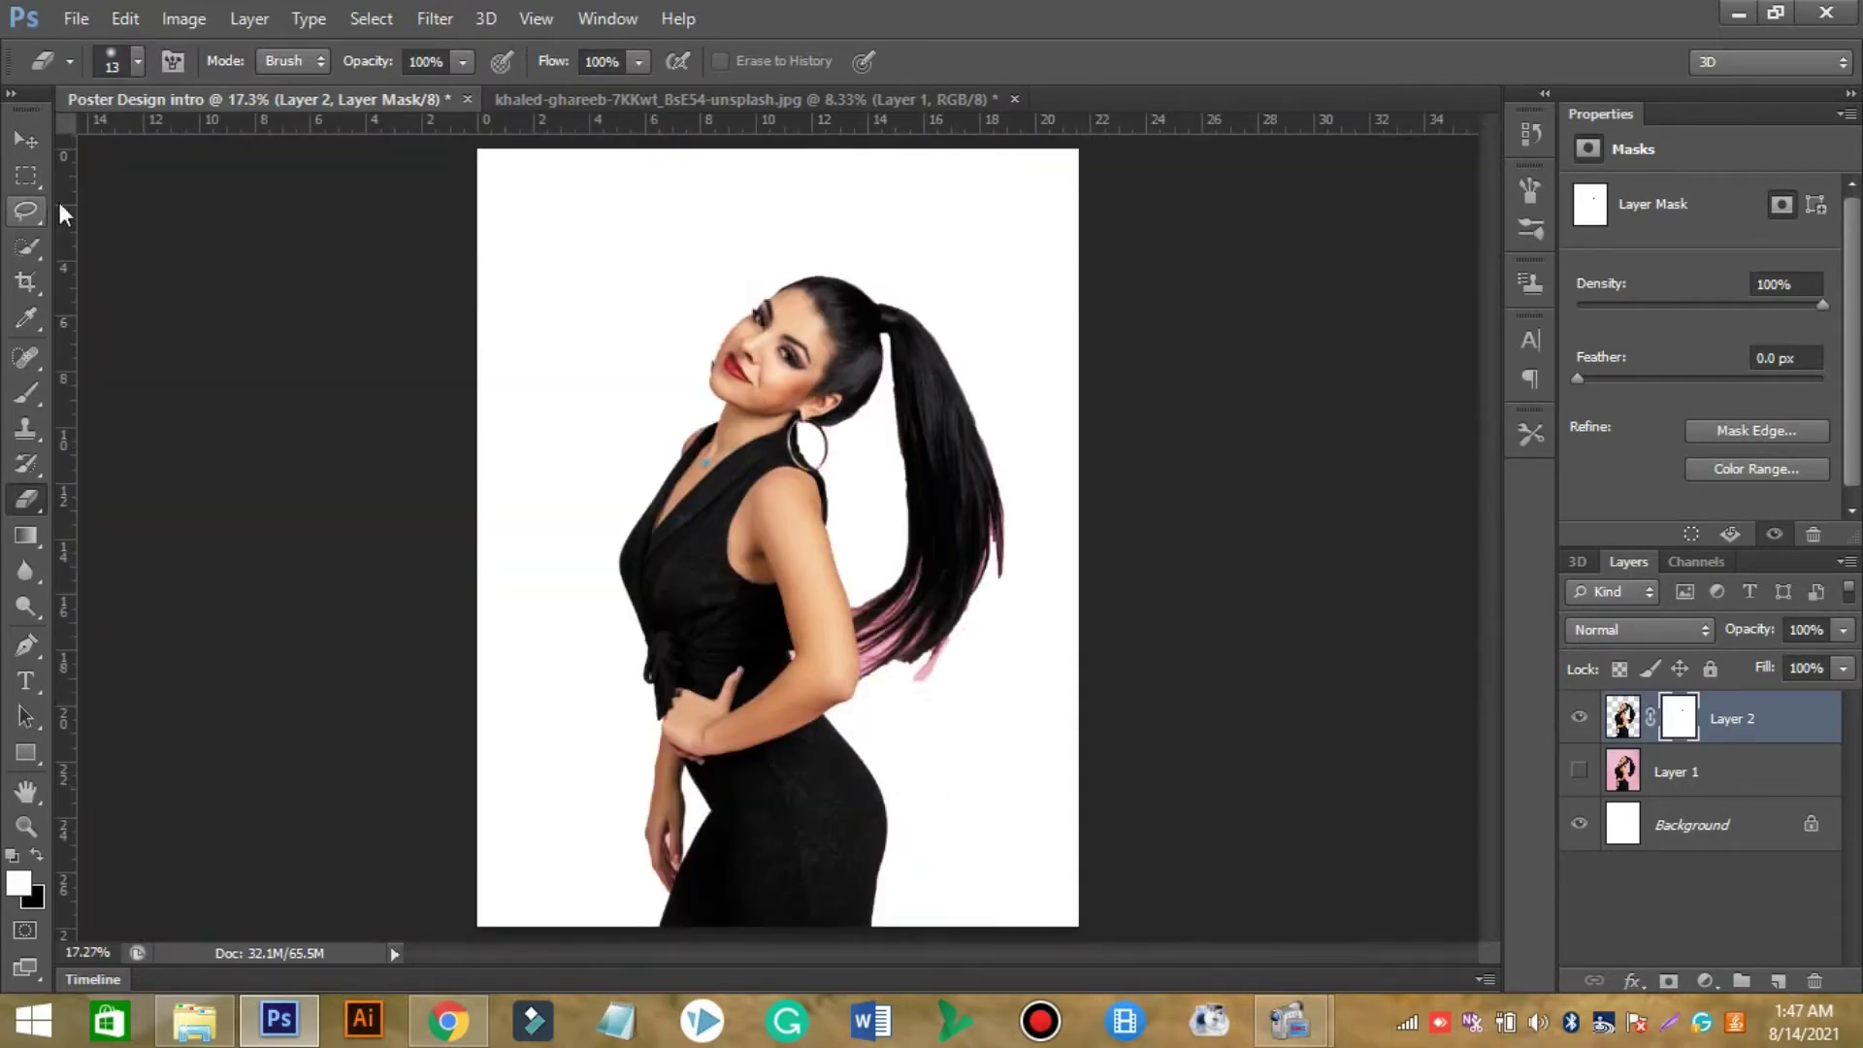
Show Layer 1's pink backdrop, select Layers 1 and 2 together, and nudge them left.
key("z")
key("e")
left_click(1578, 772)
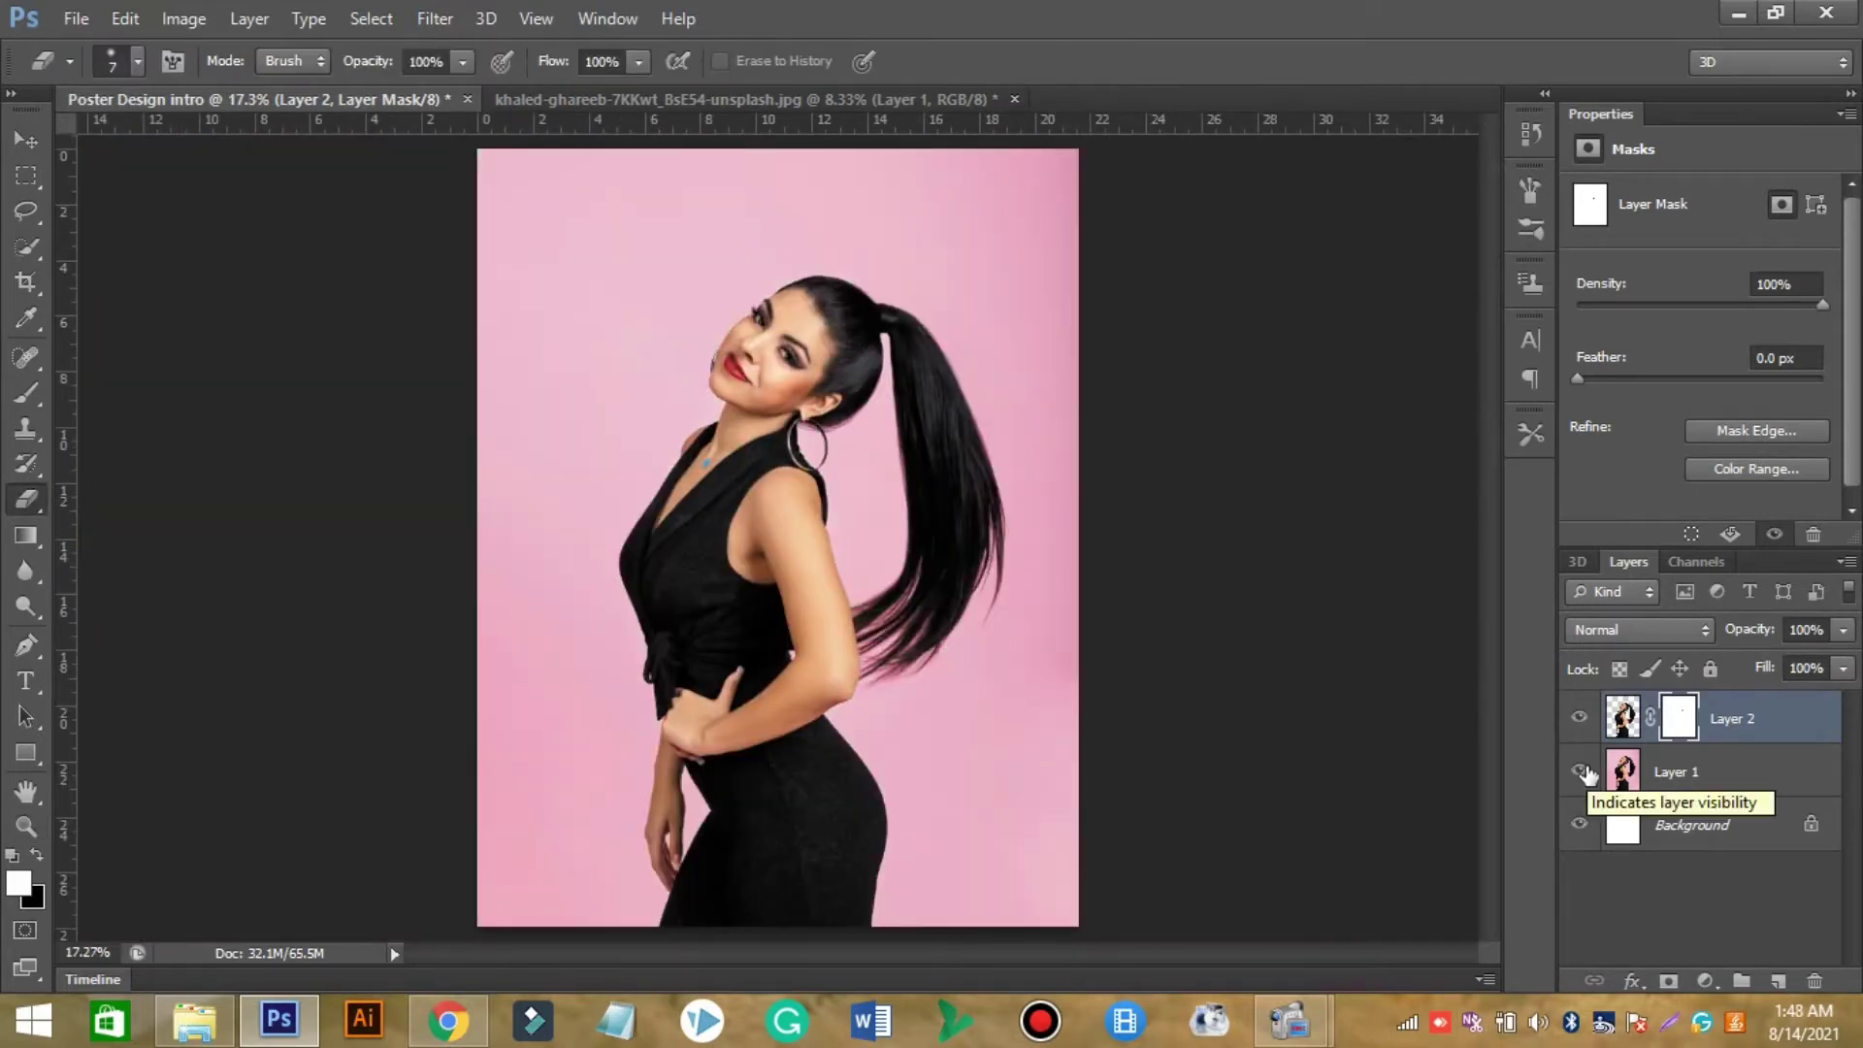
left_click(1578, 771)
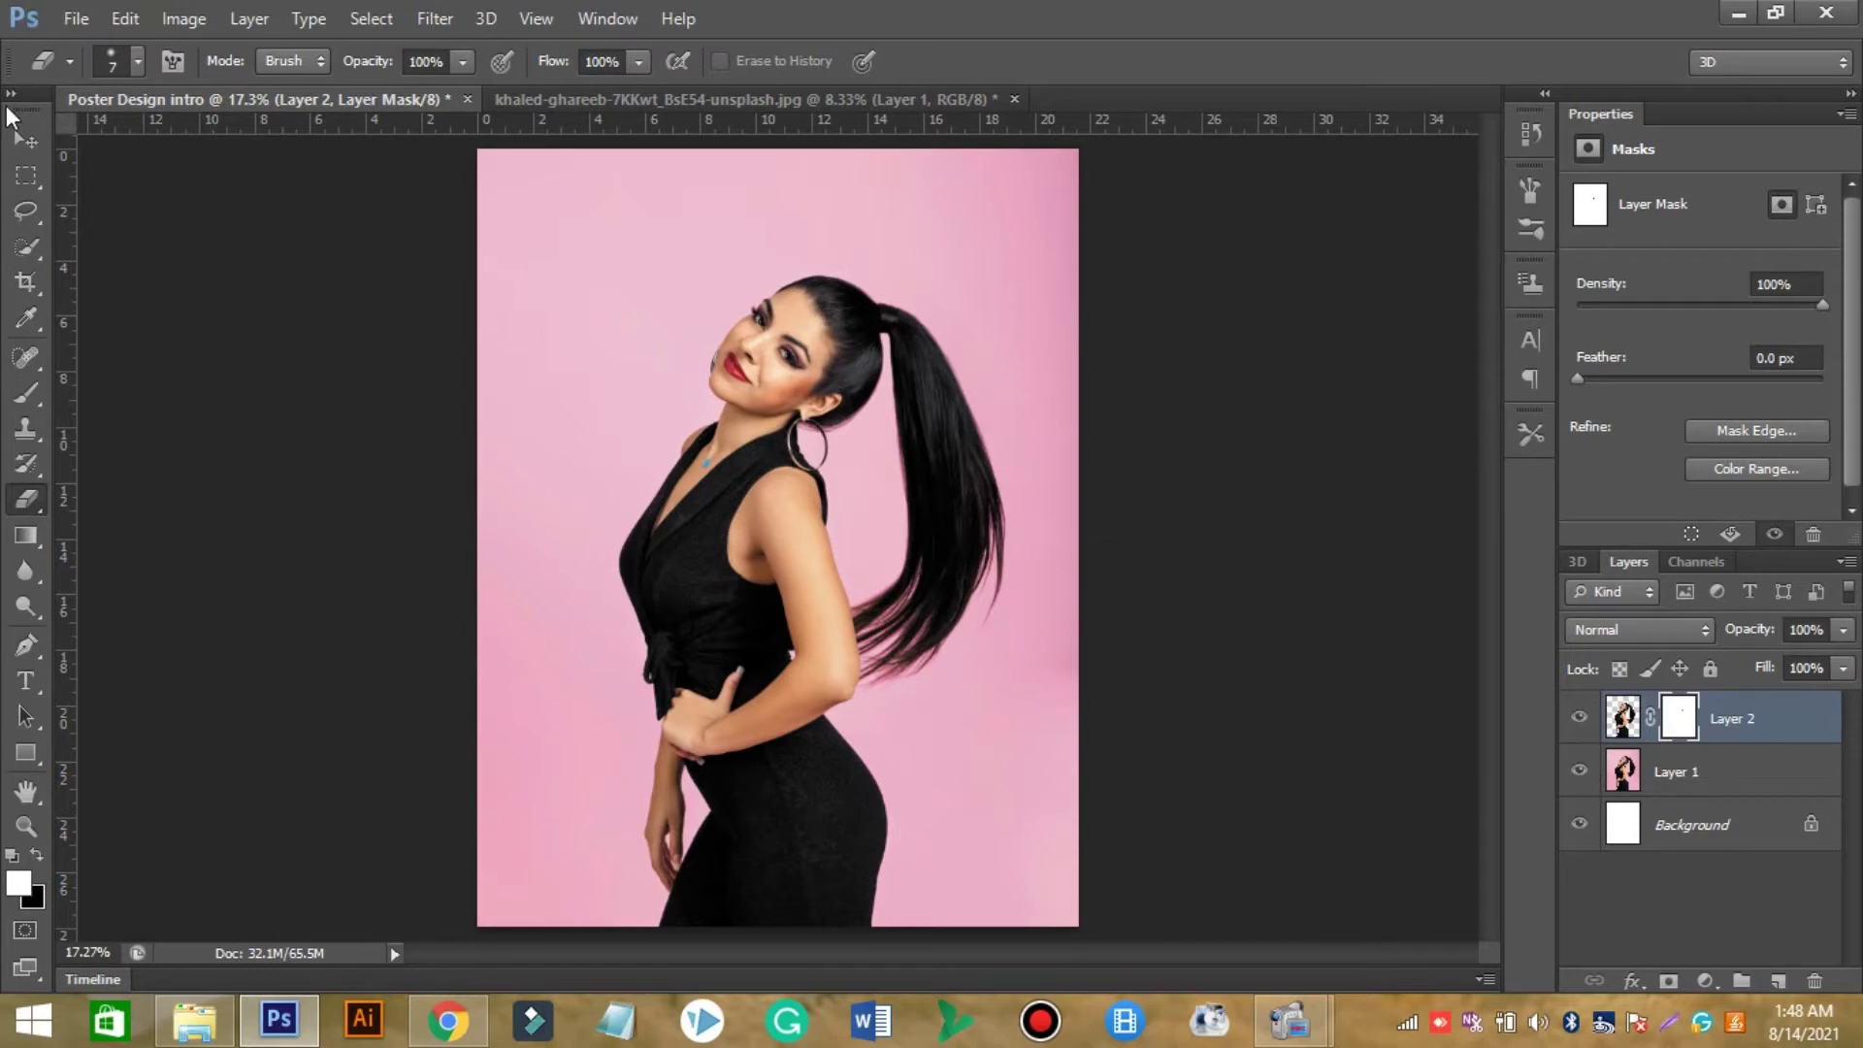
left_click(26, 138)
left_click(1653, 784)
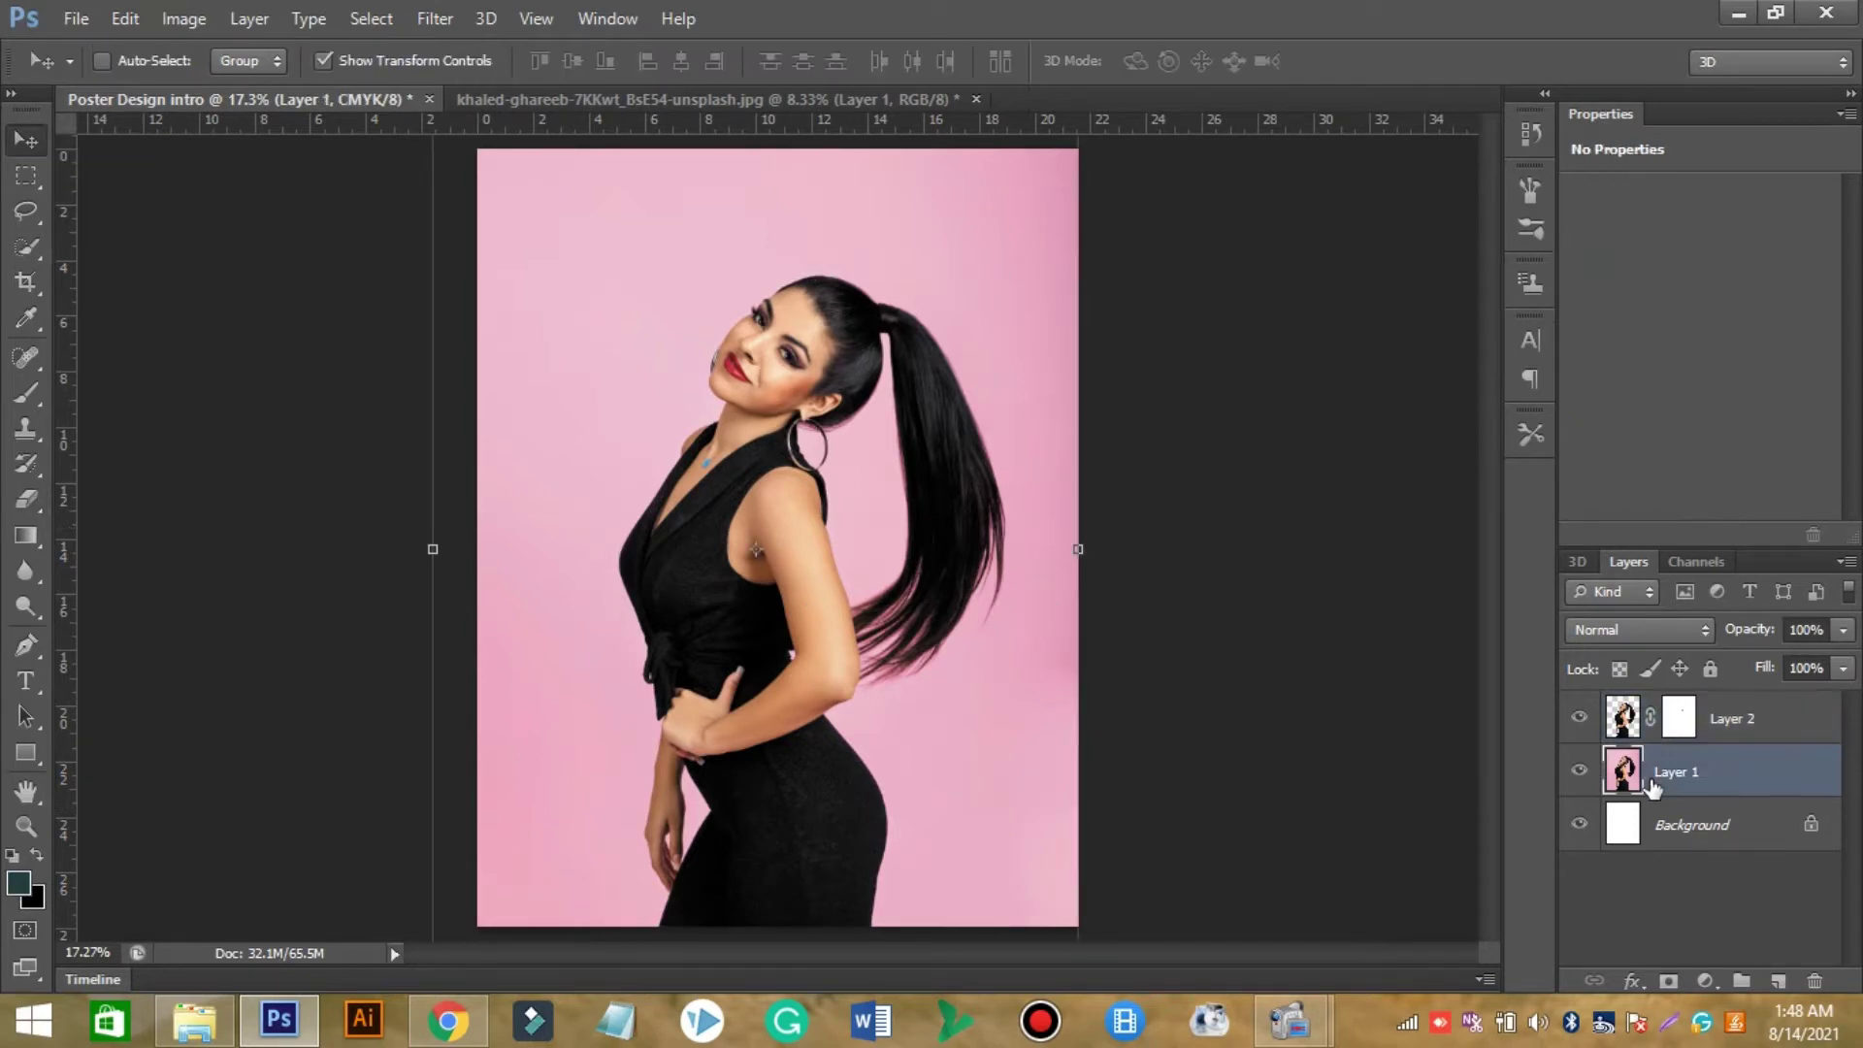
left_click(1640, 720, "ctrl")
left_click(1732, 718, "ctrl")
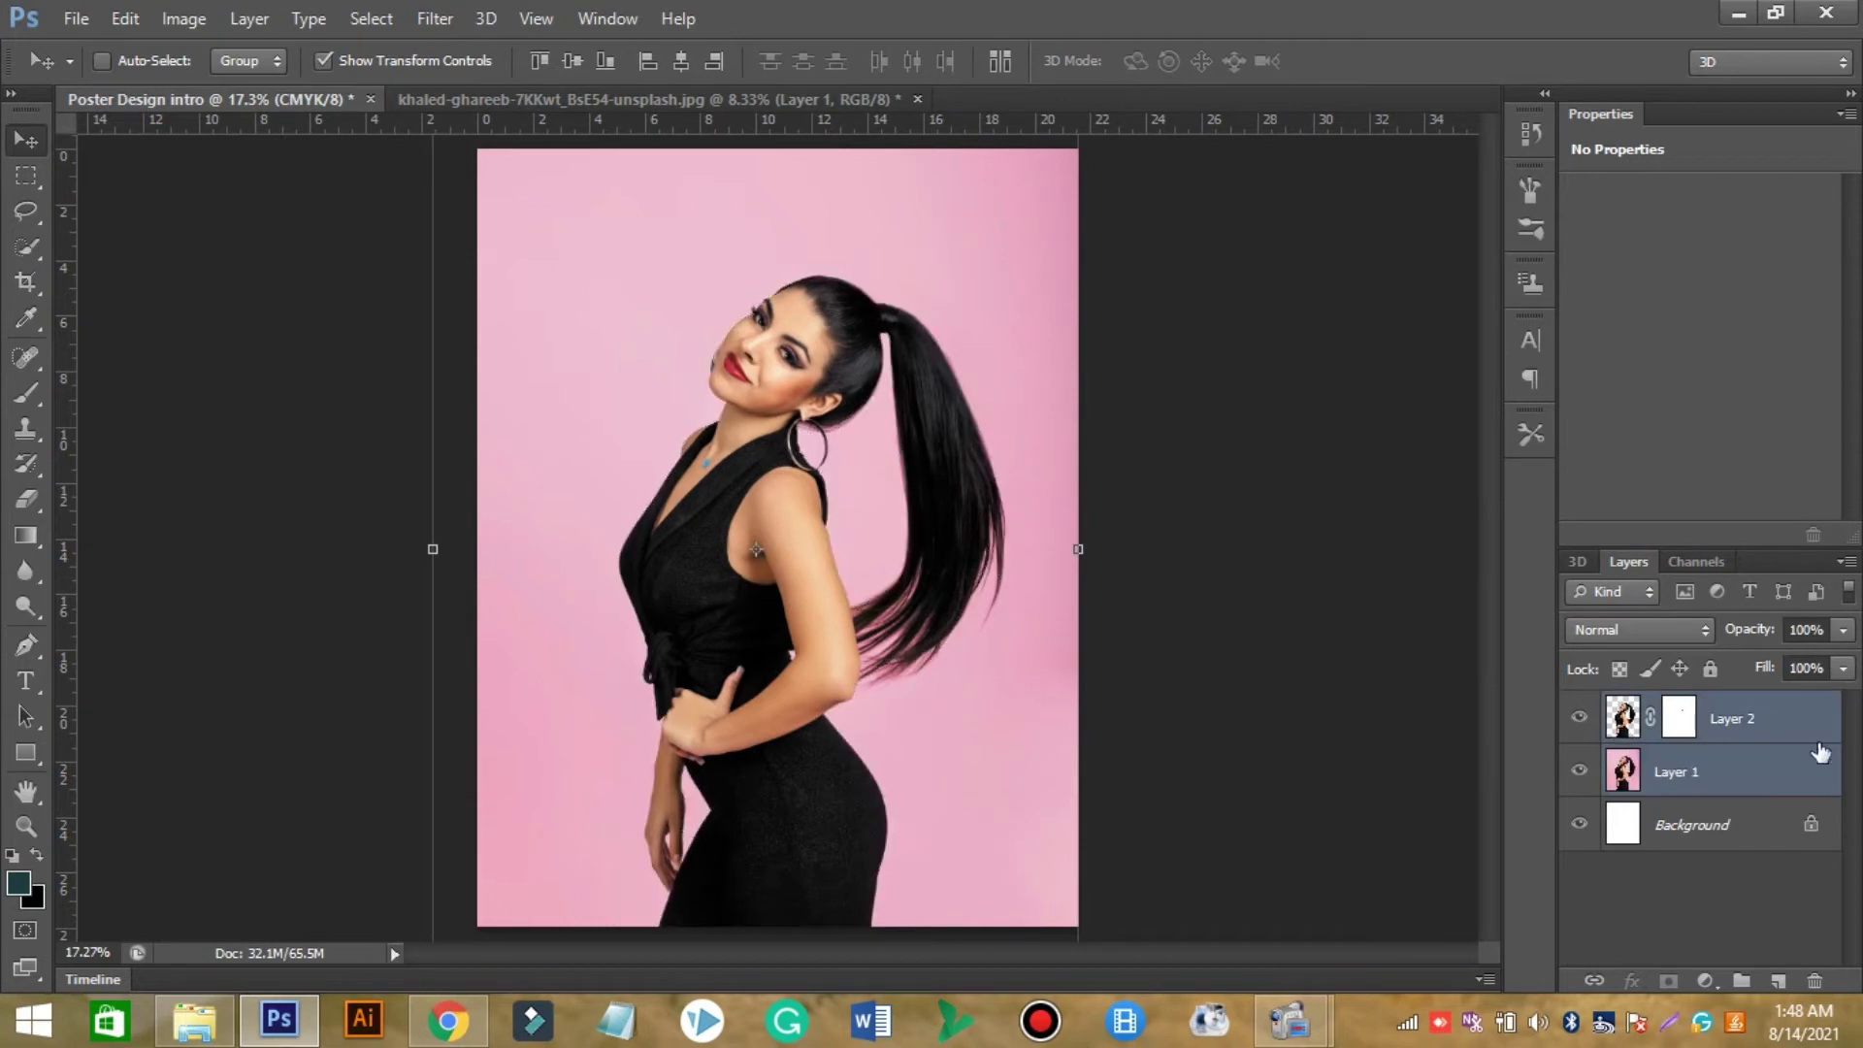
key("ctrl+d")
key("shift+Left")
key("shift+Left")
key("shift+Left")
key("shift+Left")
key("shift+Left")
key("shift+Left")
key("shift+Left")
key("shift+Left")
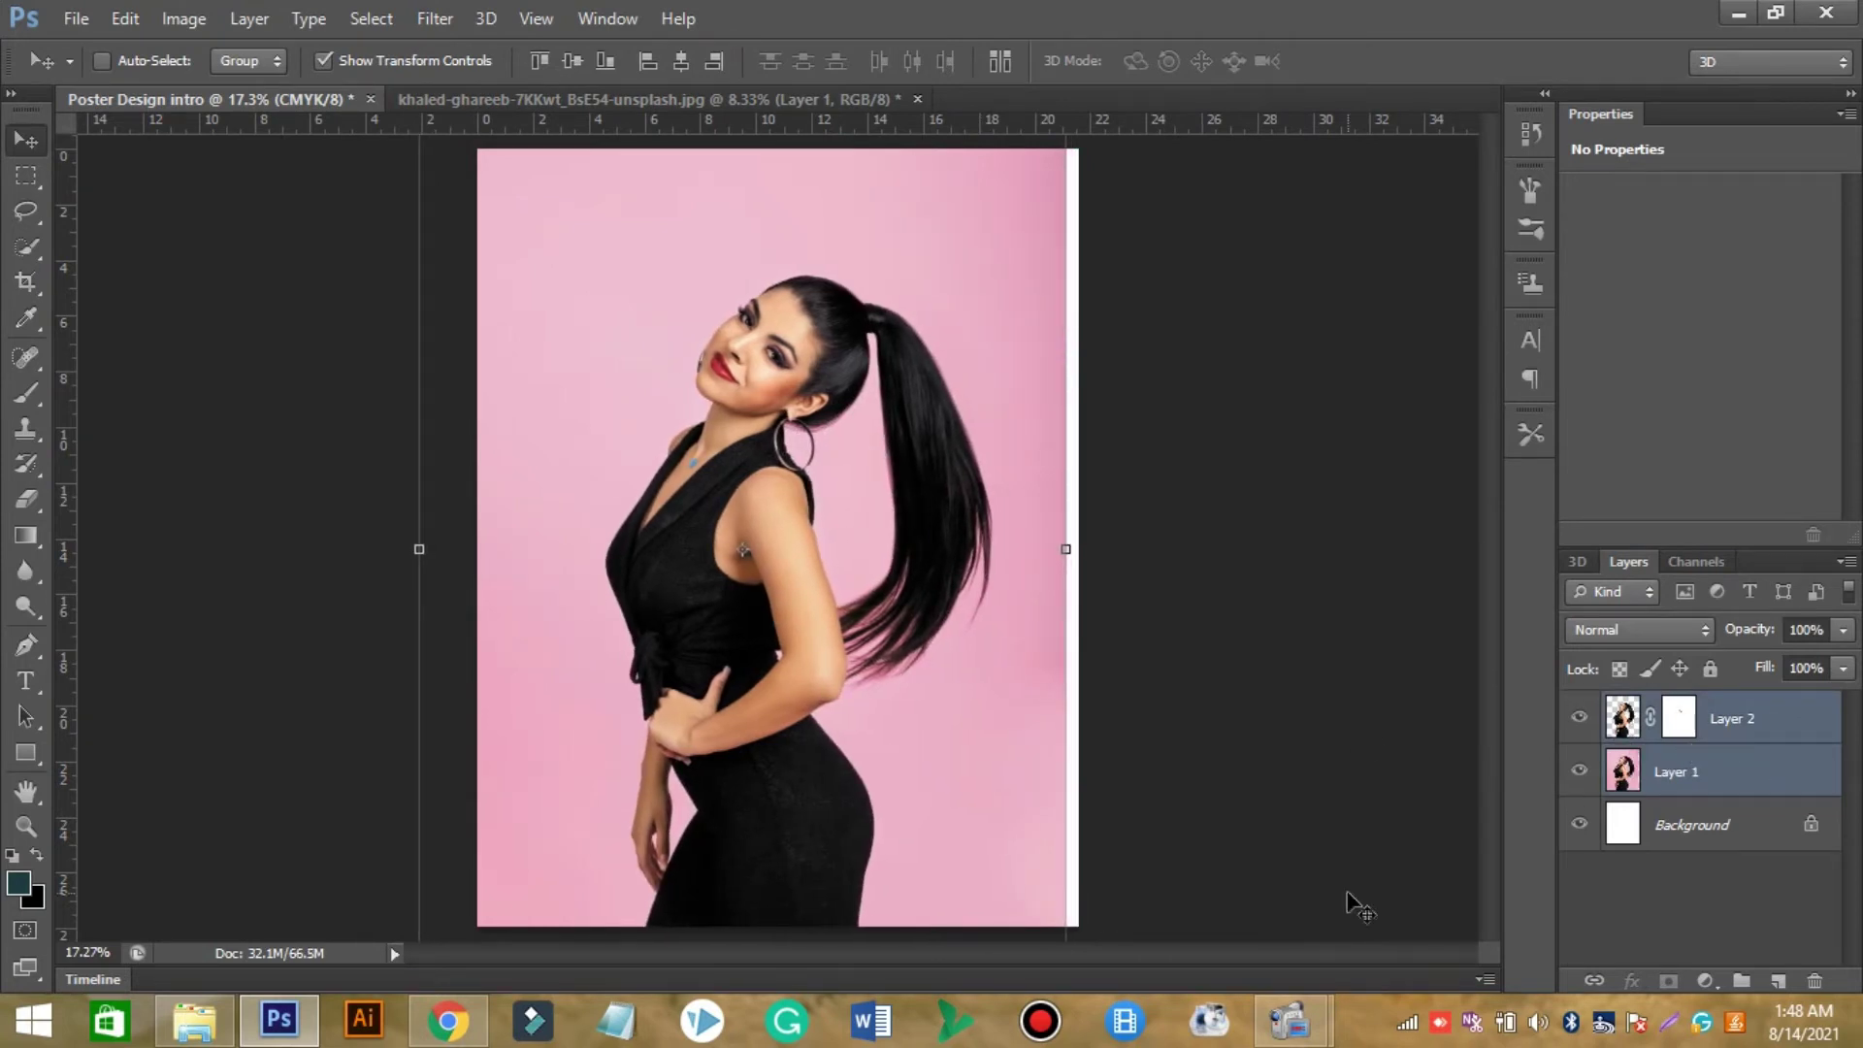
Scale both photo layers up to cover the white strip and fit the poster in view.
left_click(25, 826)
left_click(138, 64)
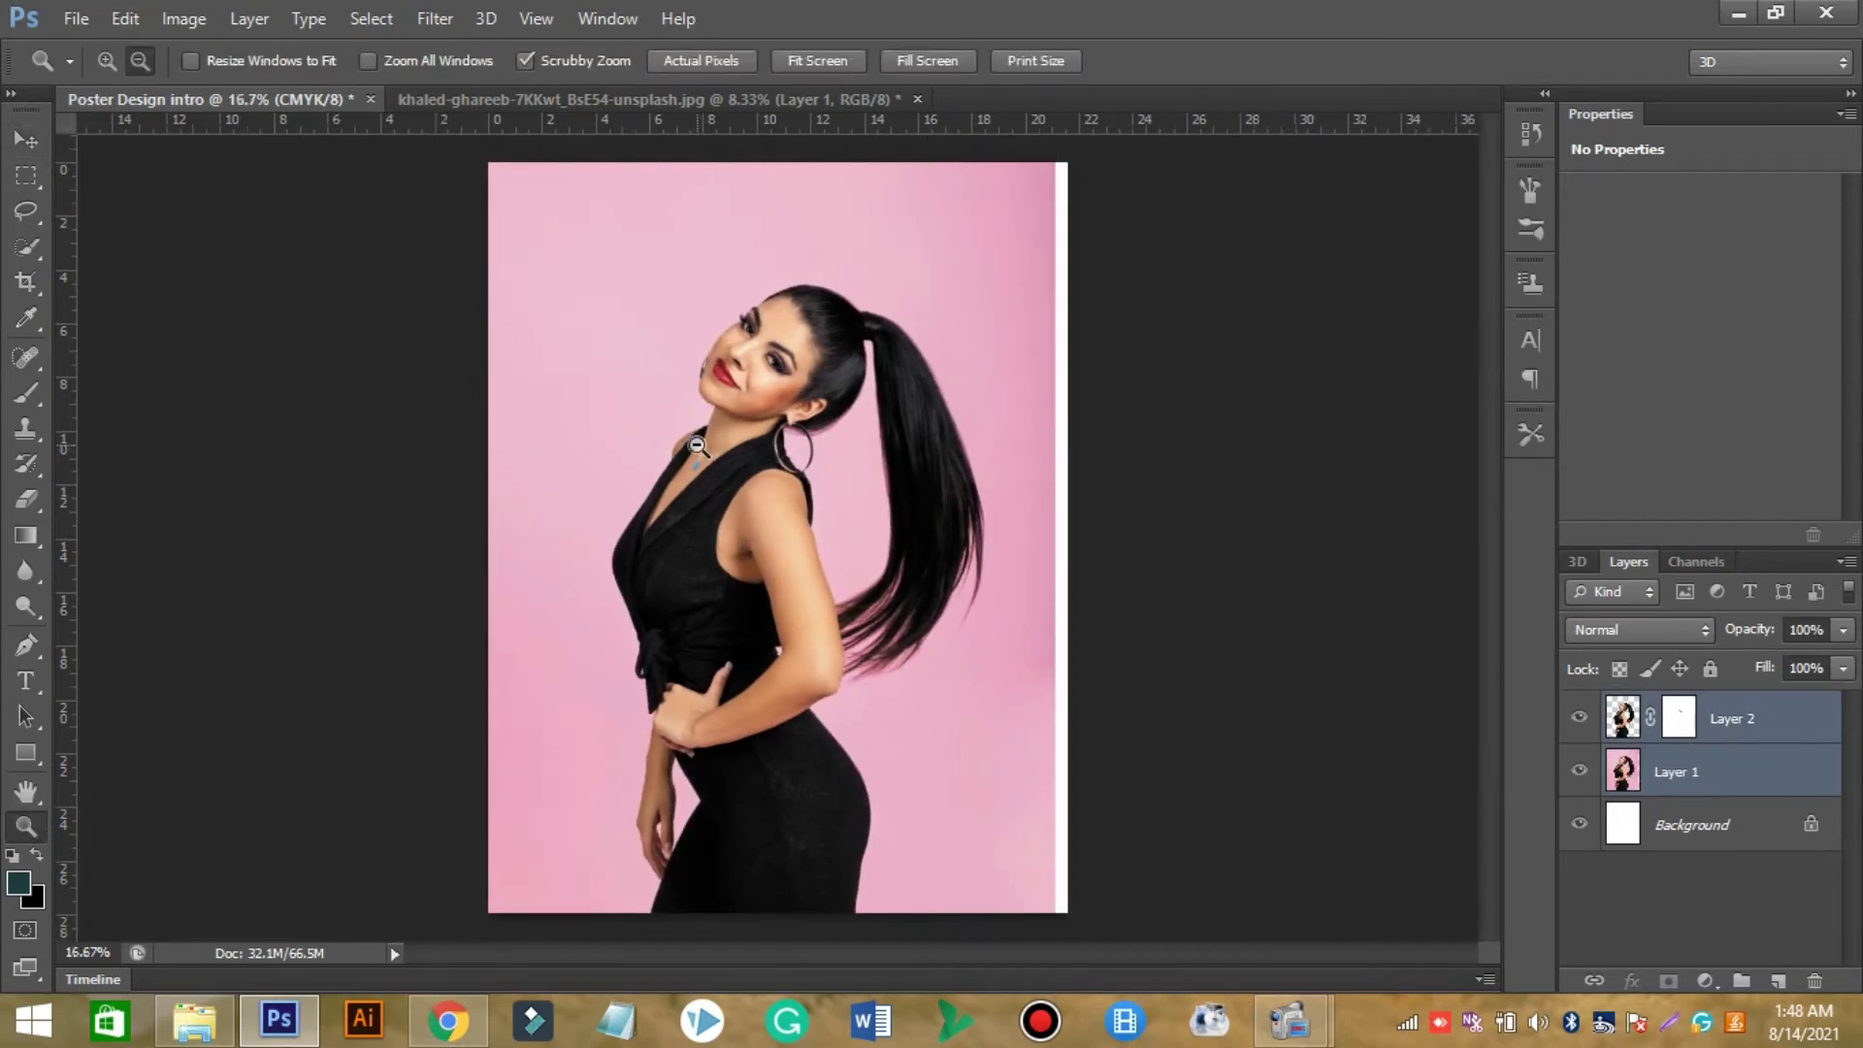
left_click(679, 485)
left_click(25, 138)
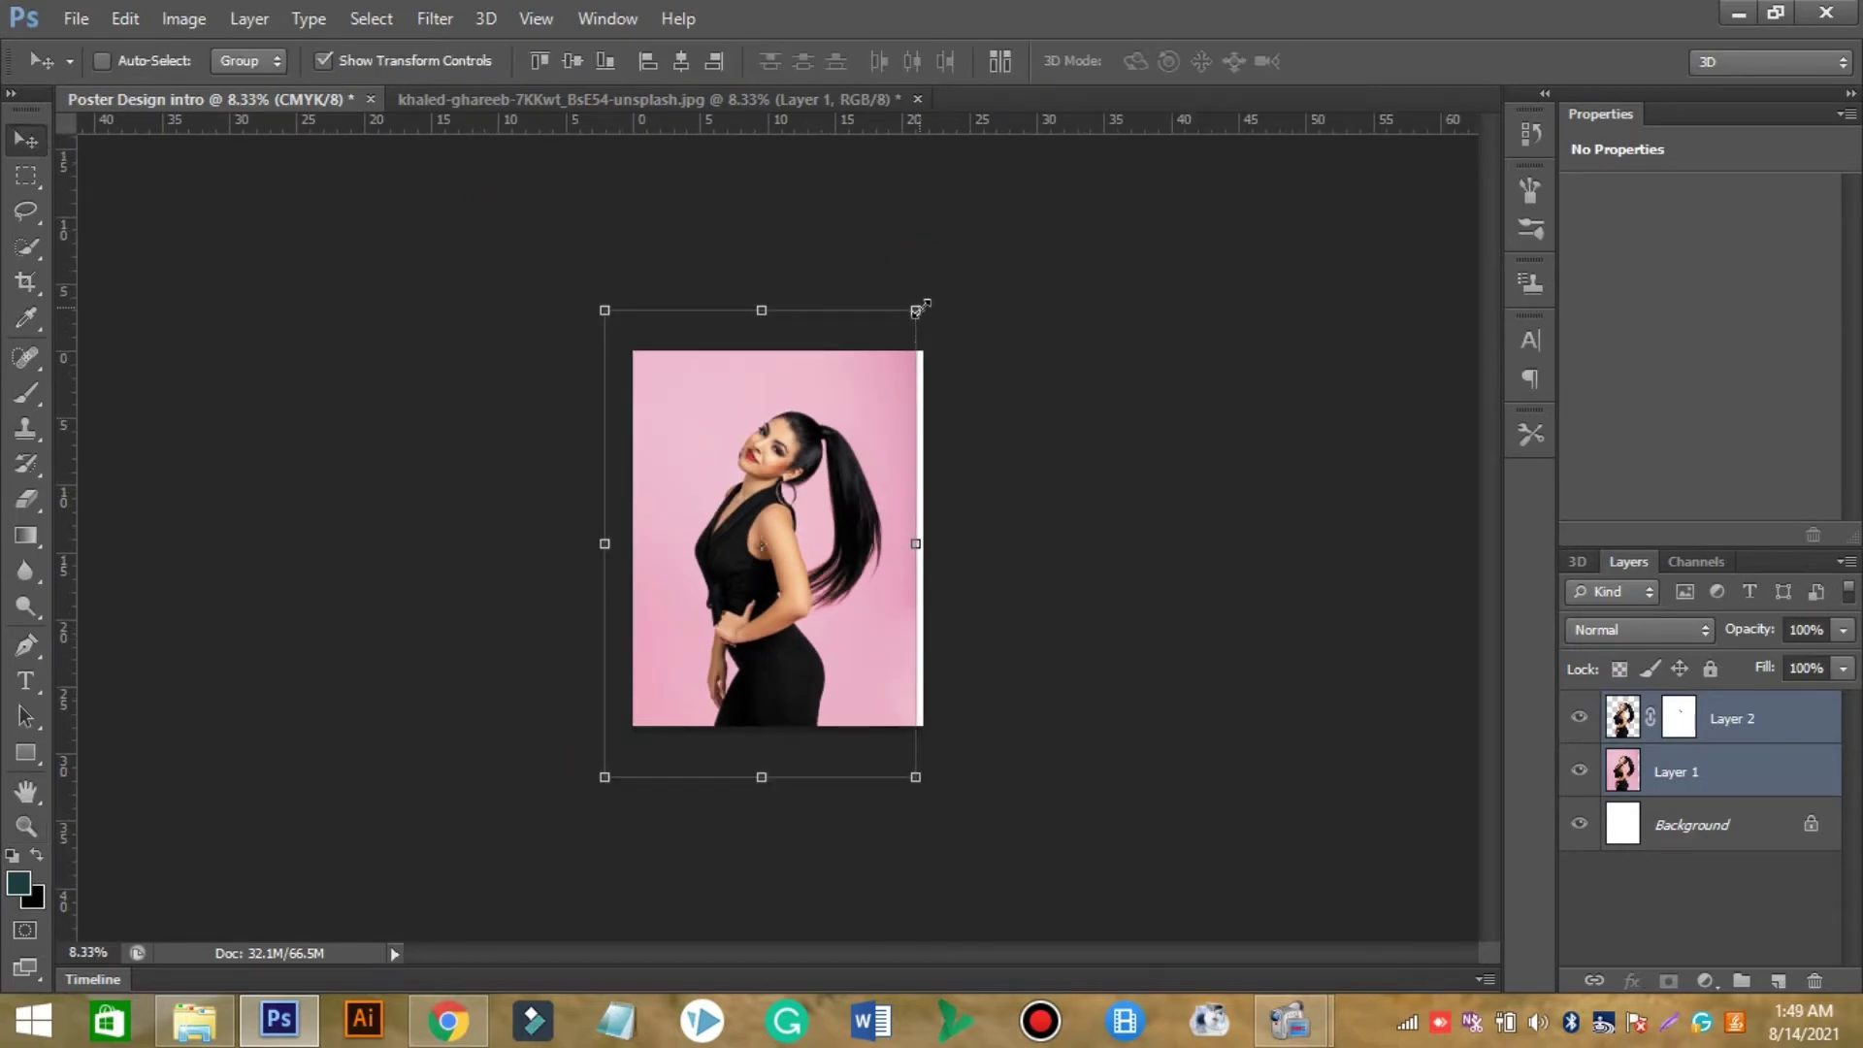
left_click_drag(918, 309, 925, 300)
left_click(1383, 61)
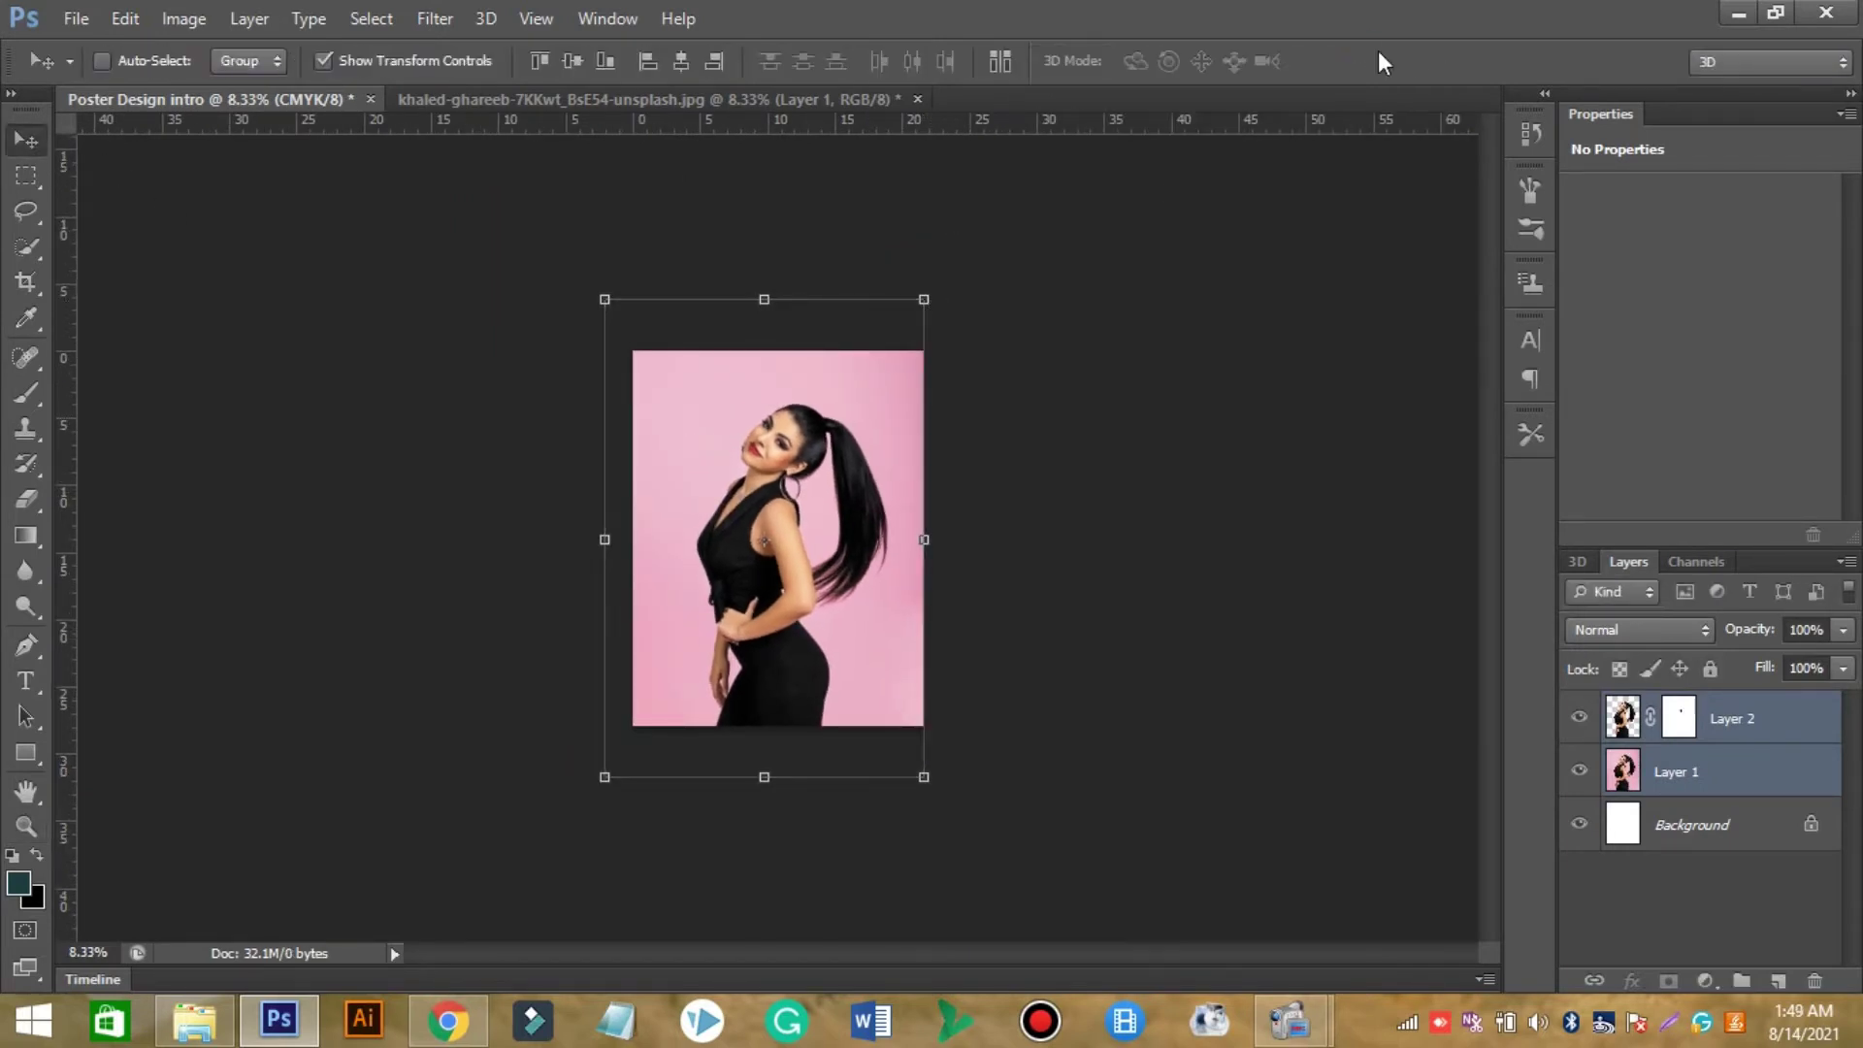
left_click(29, 824)
key("ctrl+0")
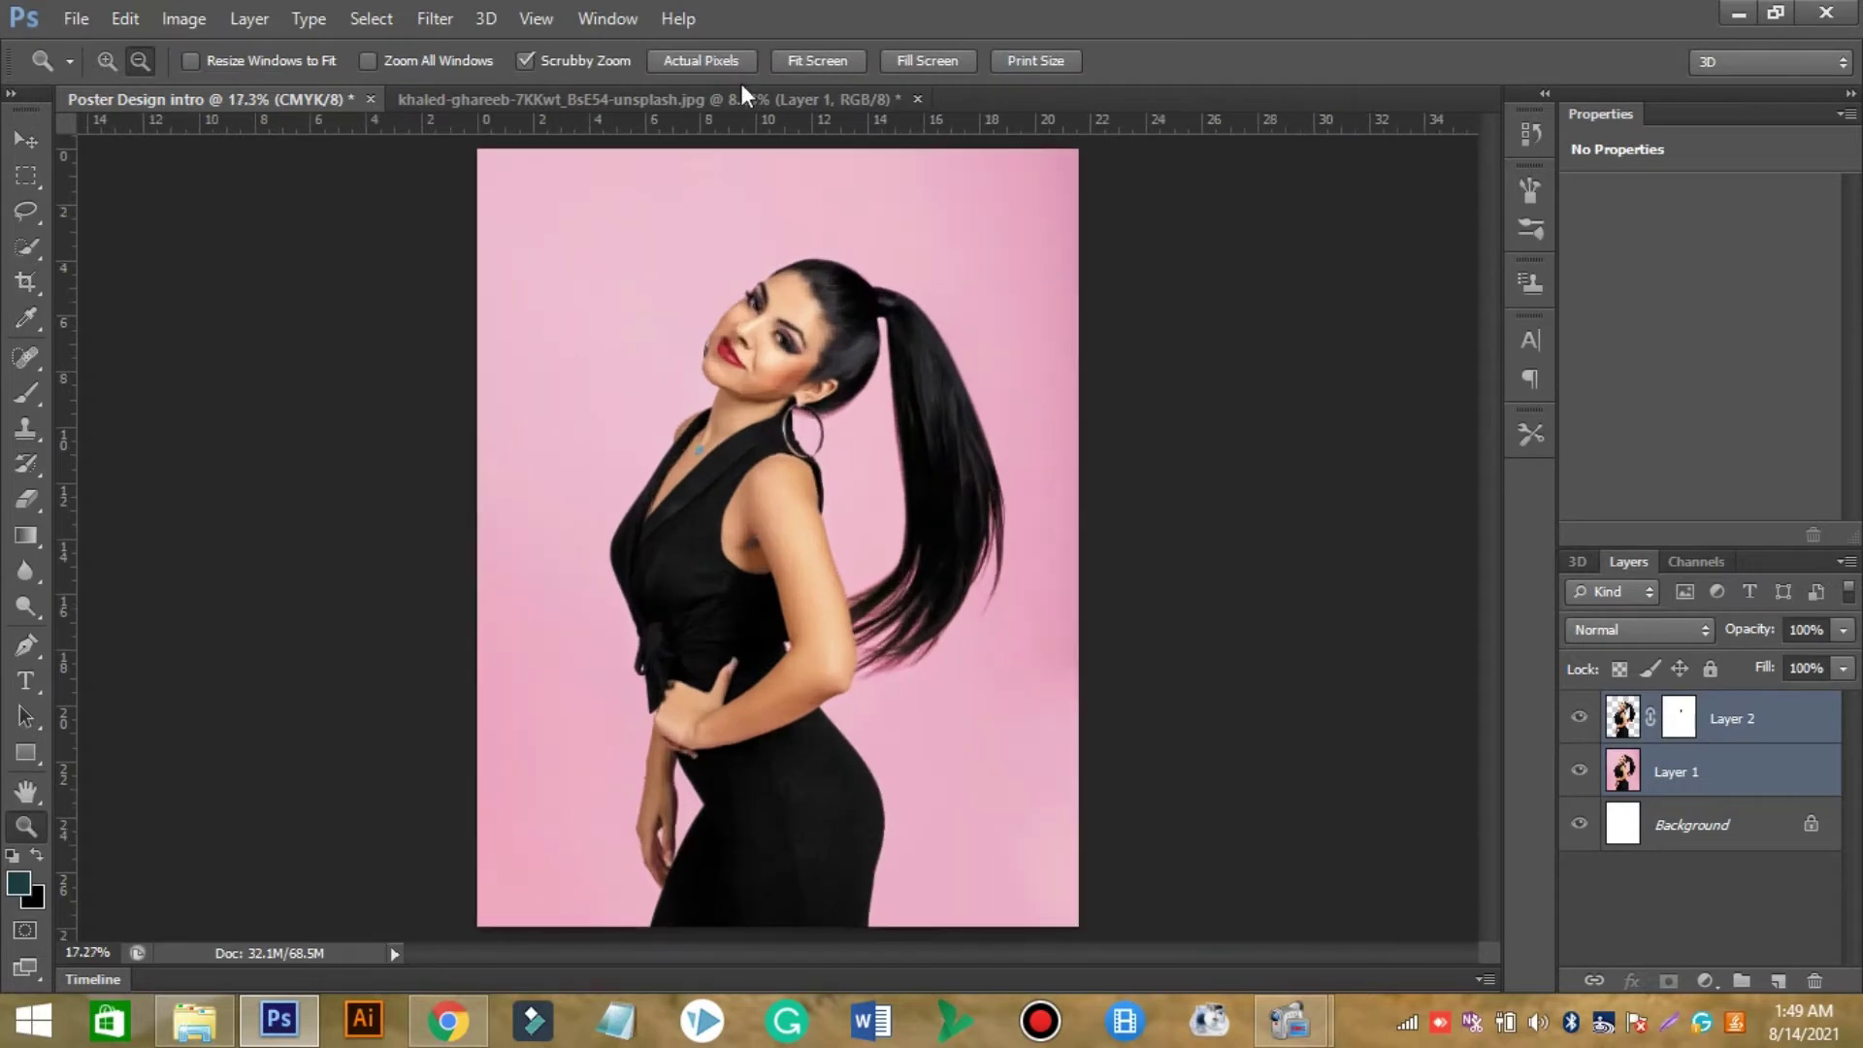
left_click(25, 680)
type("Bebas Neue (OT1)")
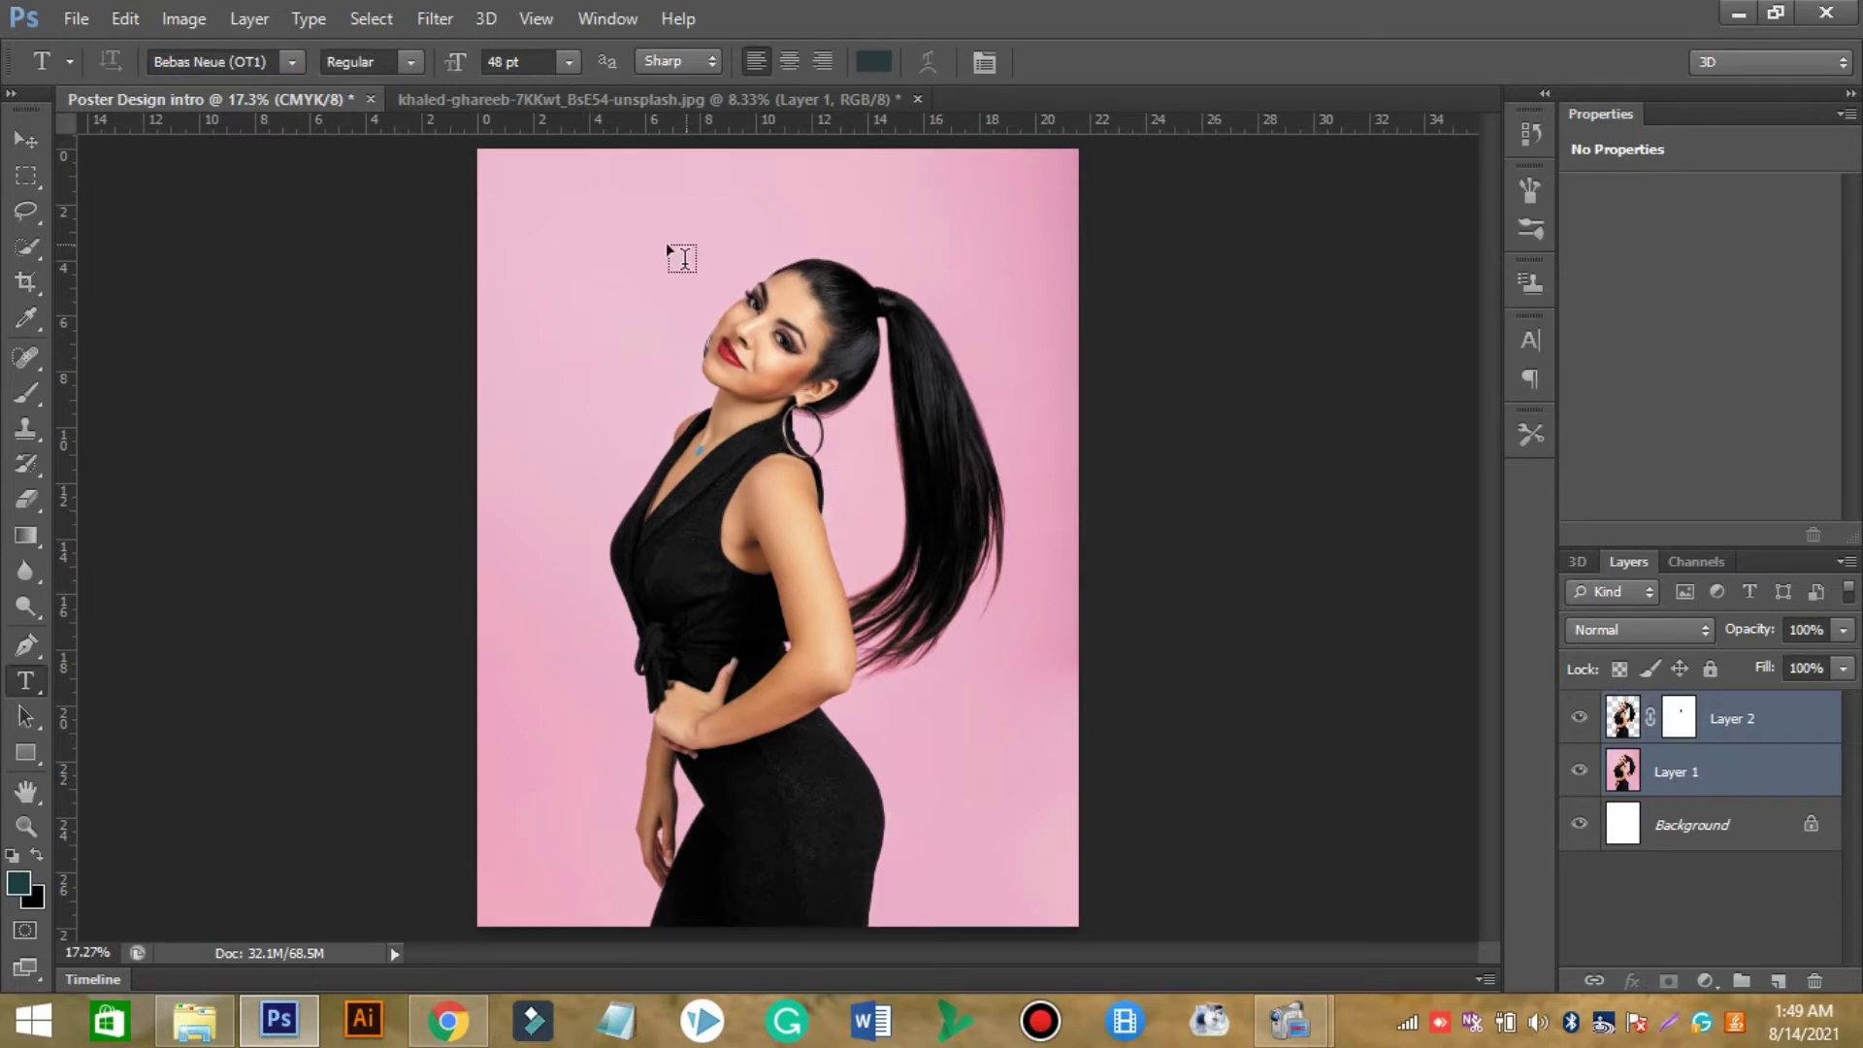
left_click(287, 61)
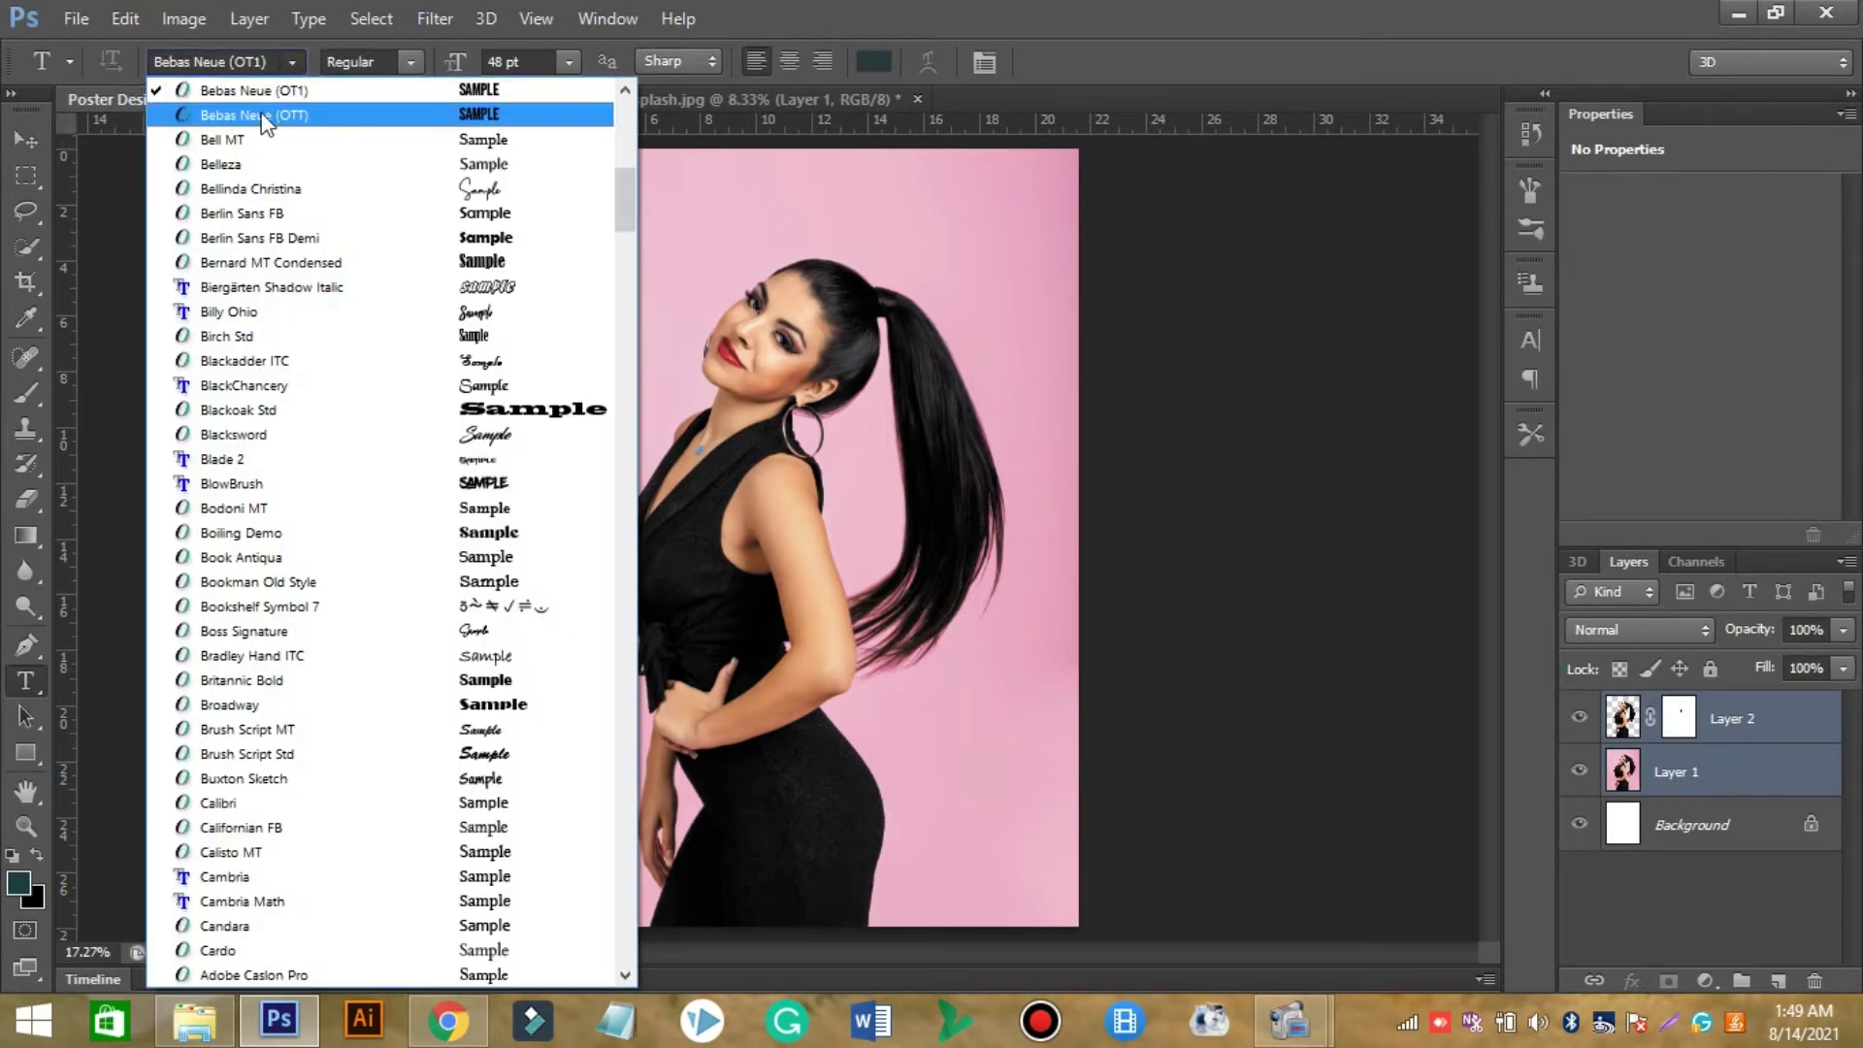
Add 'IT'S TIME TO CHANGE' in white Bebas Neue above the woman's face.
left_click_drag(619, 209, 621, 198)
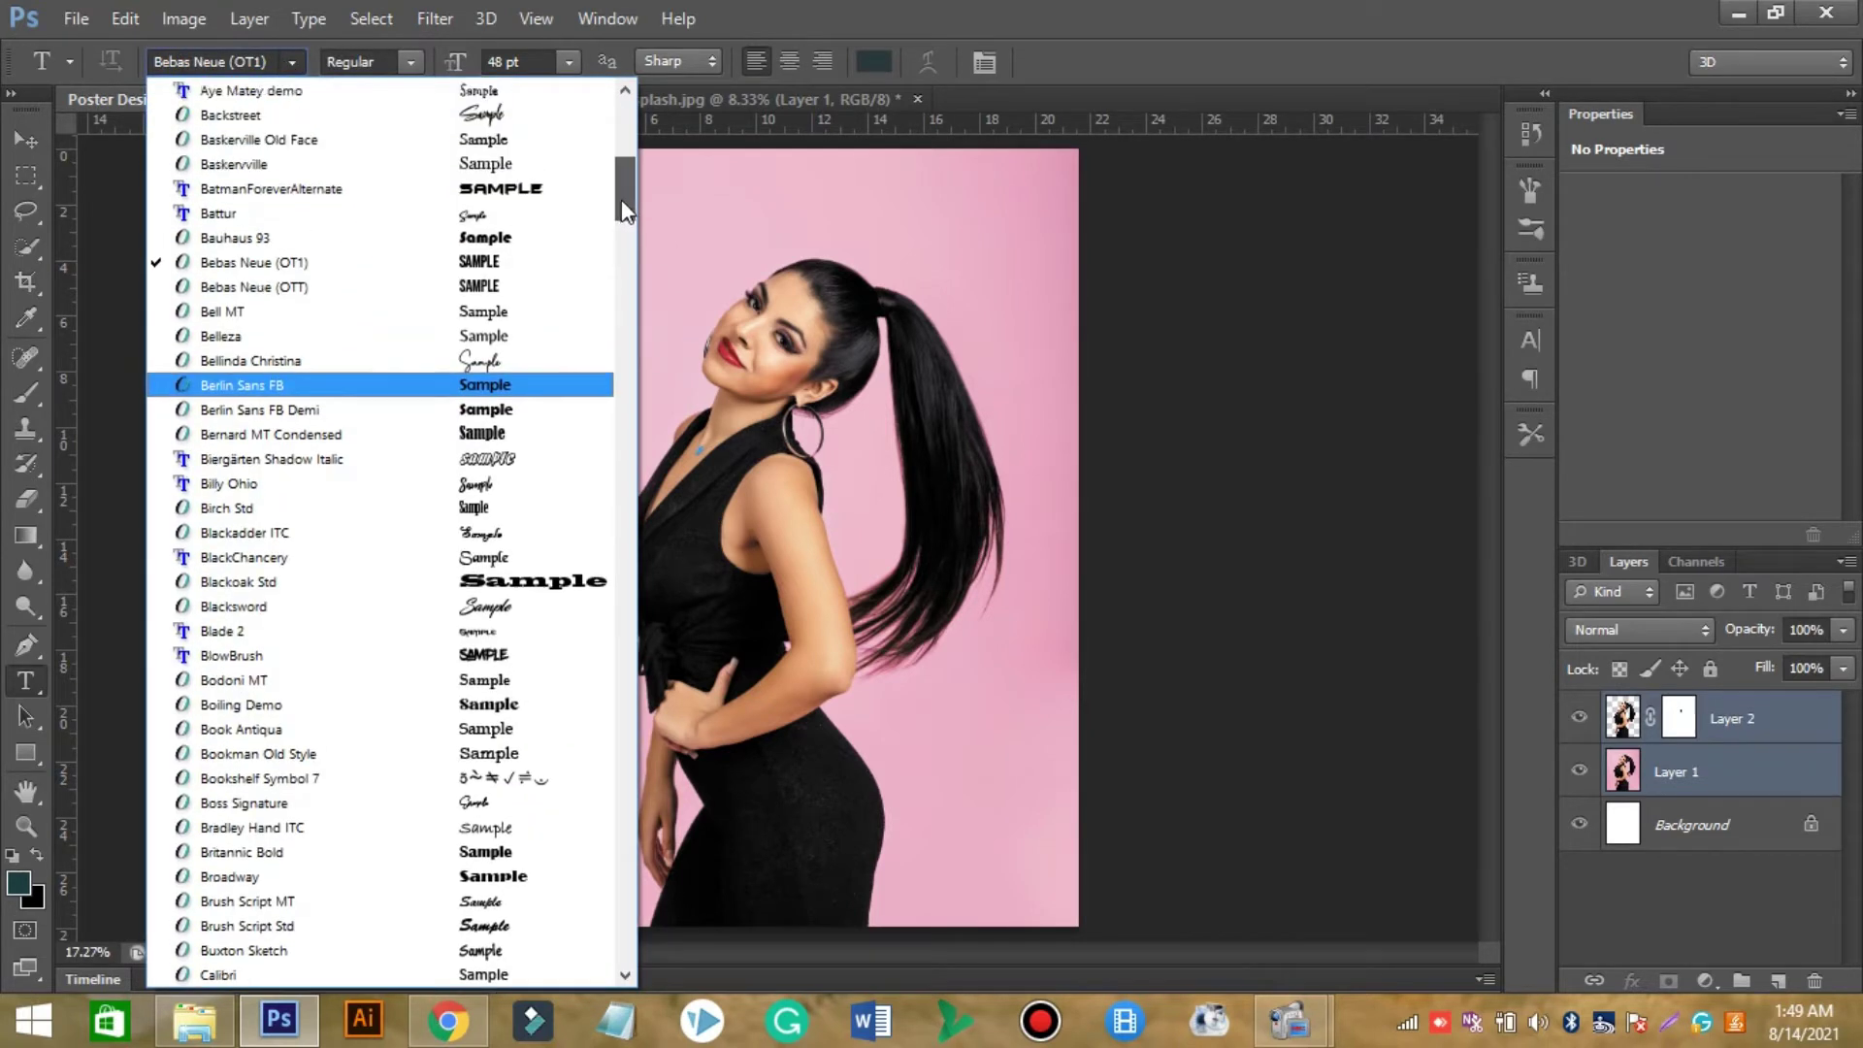
left_click(1327, 304)
left_click(624, 313)
type("IT’S TIME TO CHANGE")
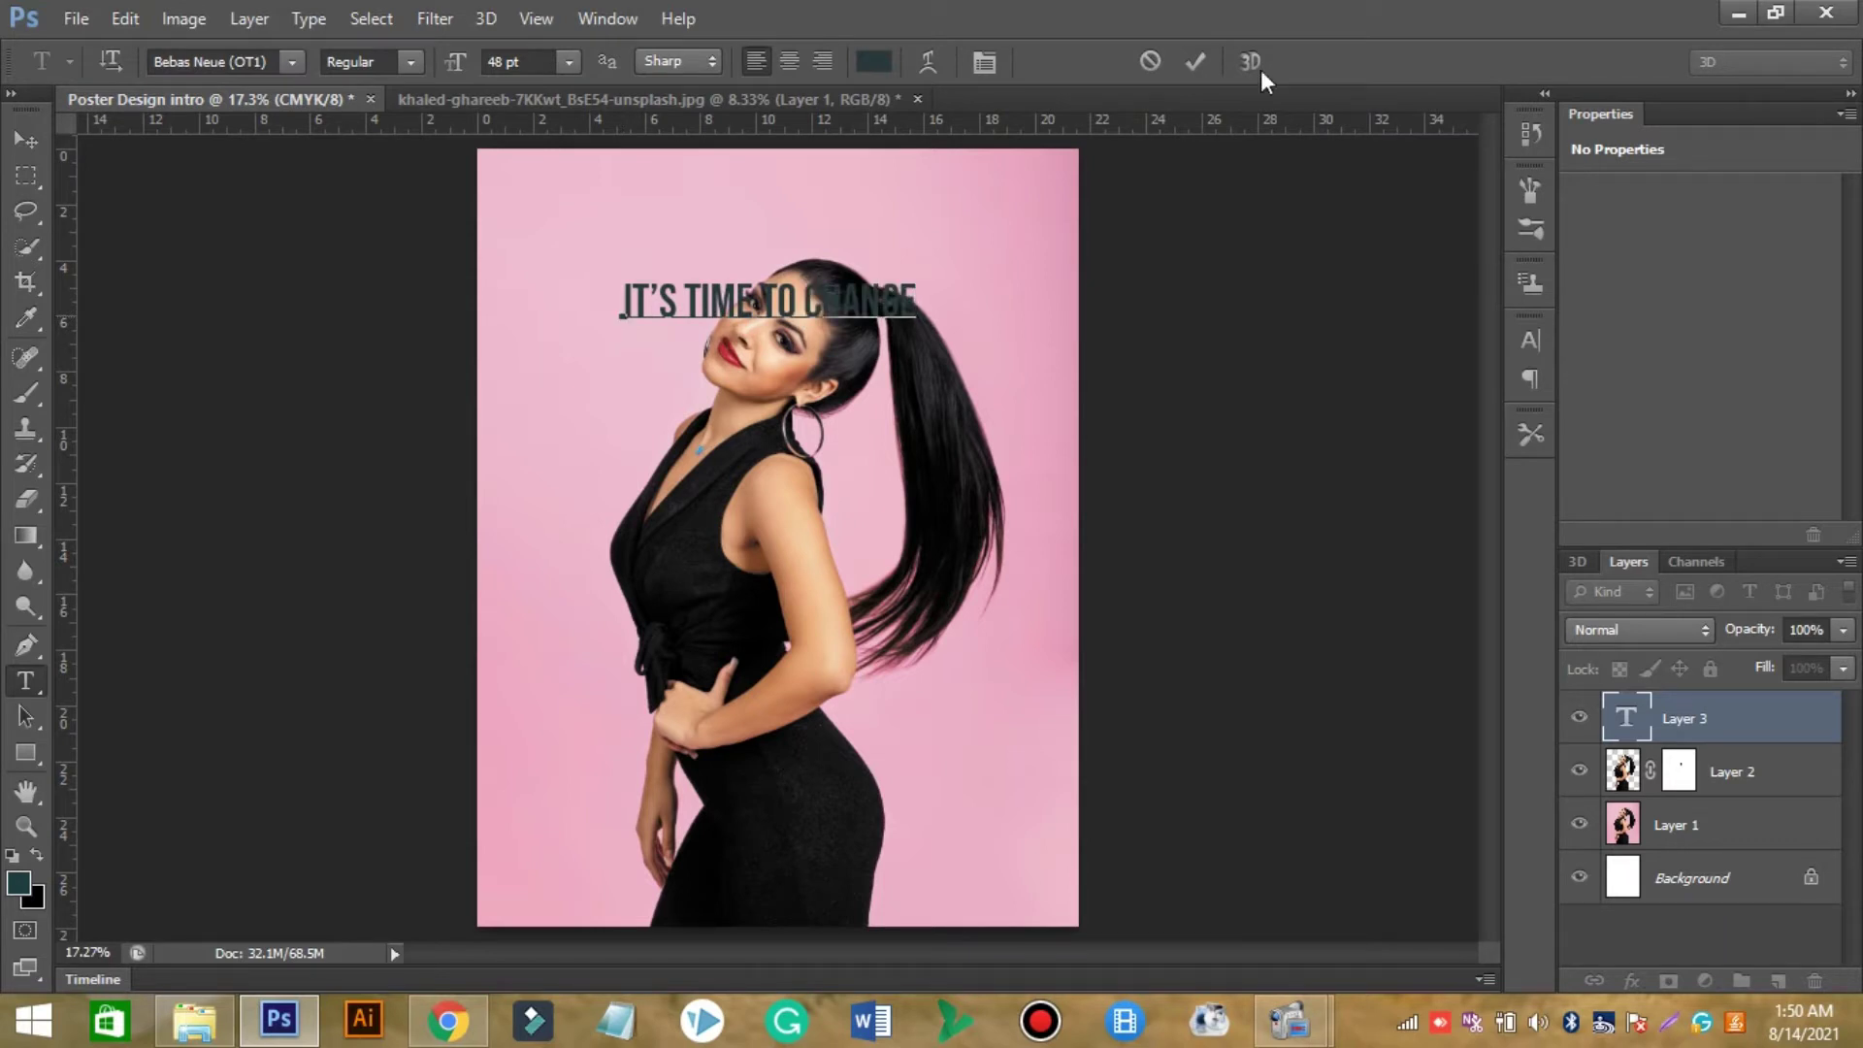
left_click(870, 61)
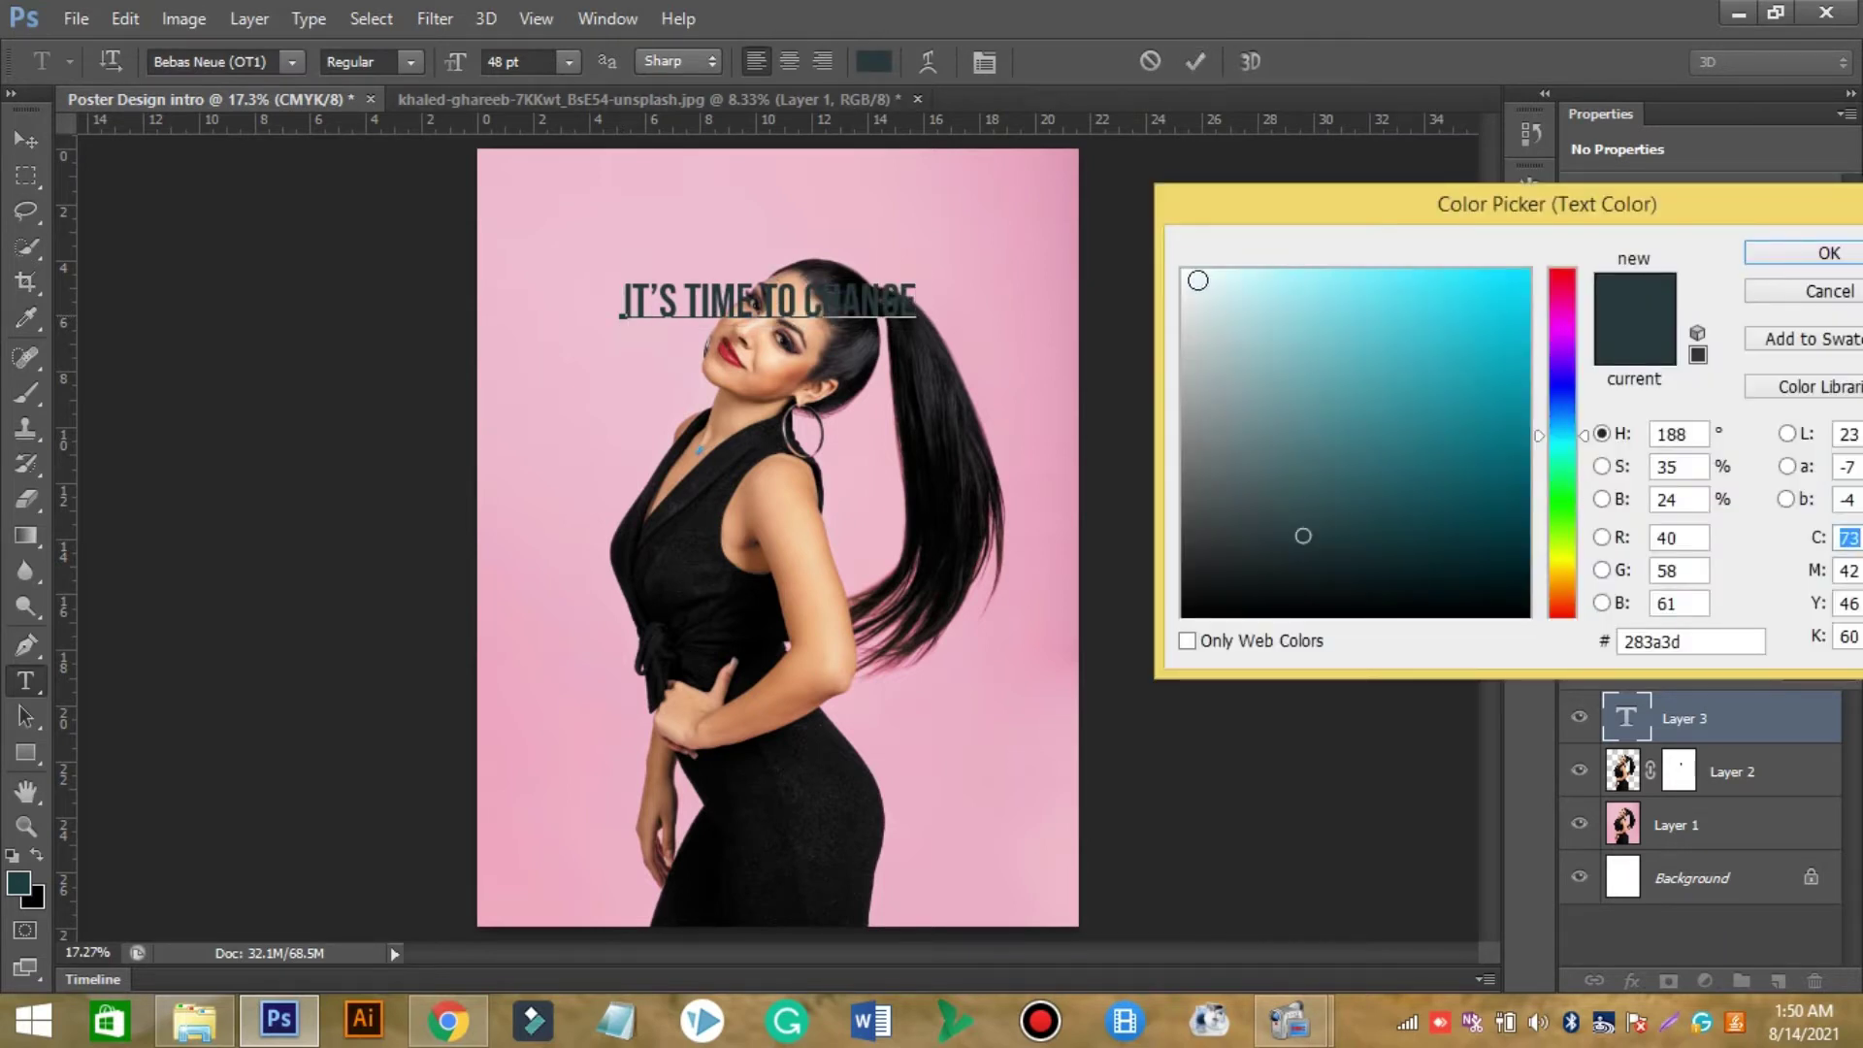
left_click(1198, 280)
left_click(1769, 255)
left_click(1195, 62)
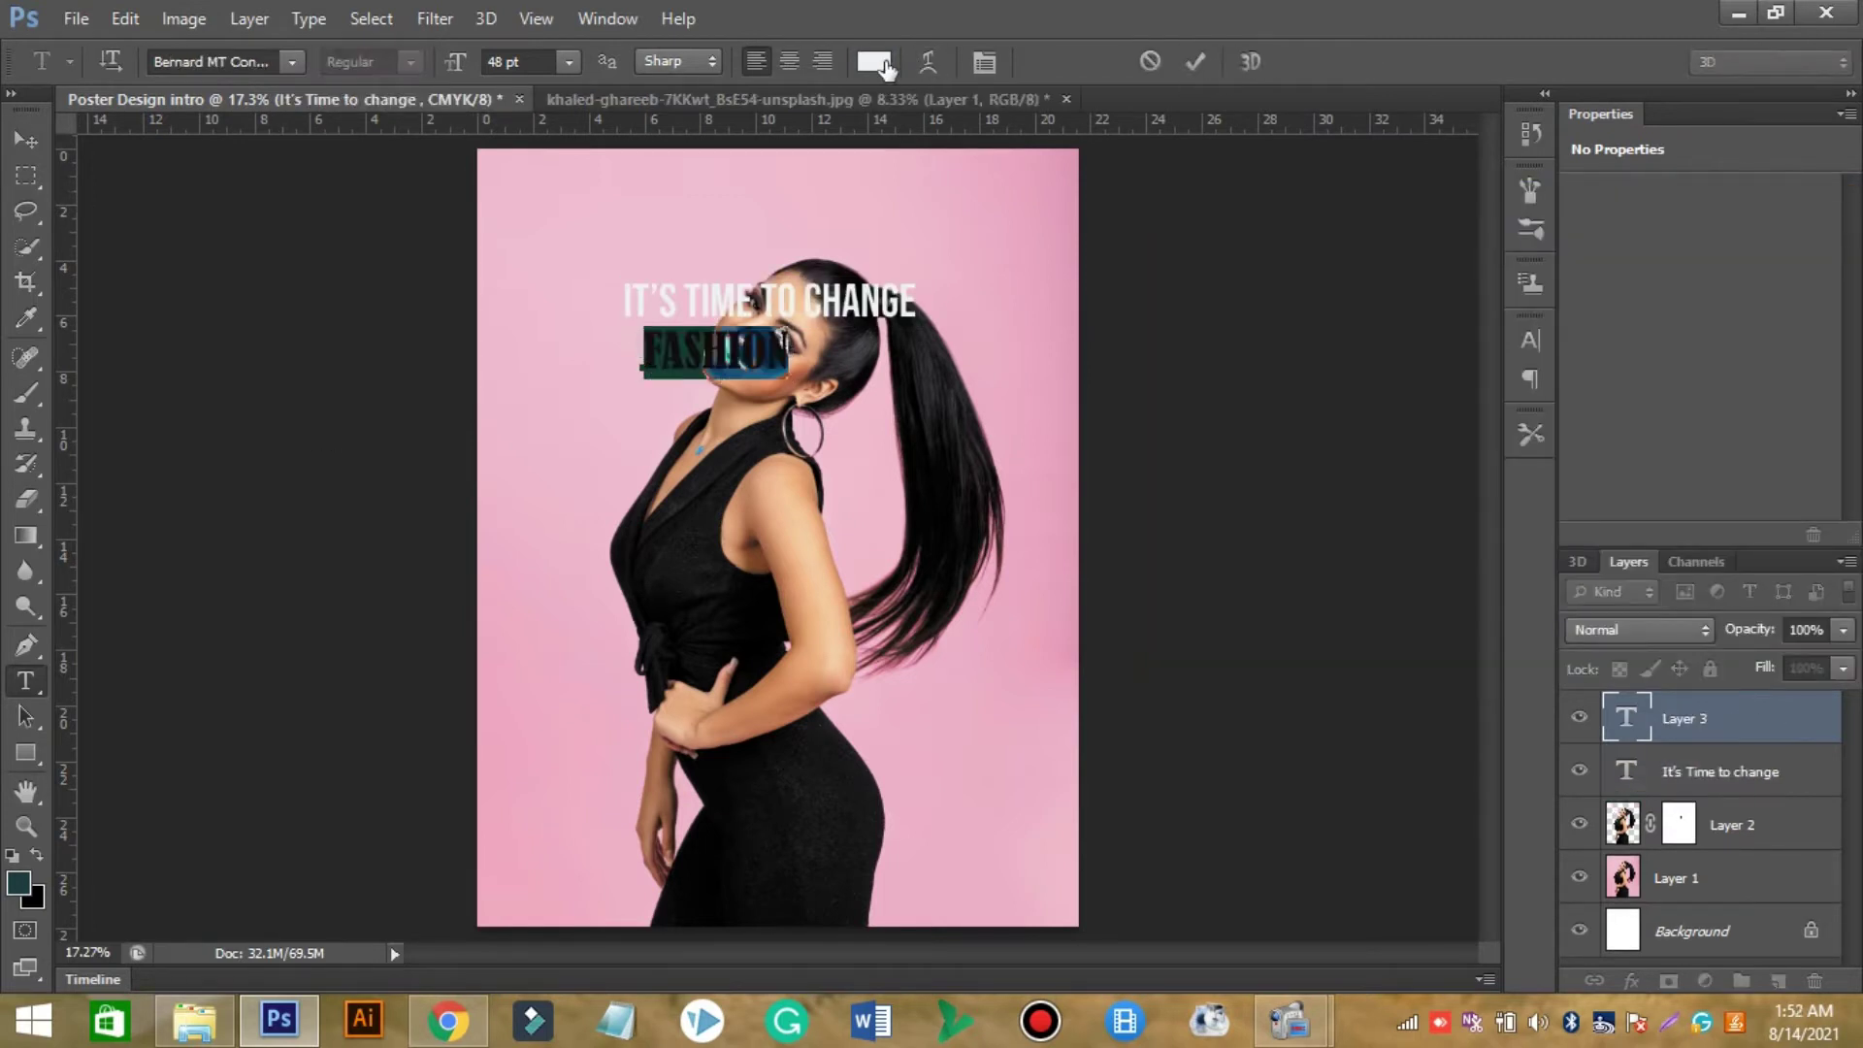
Color the FASHION text deep magenta (be0a5a) and commit it.
left_click(885, 61)
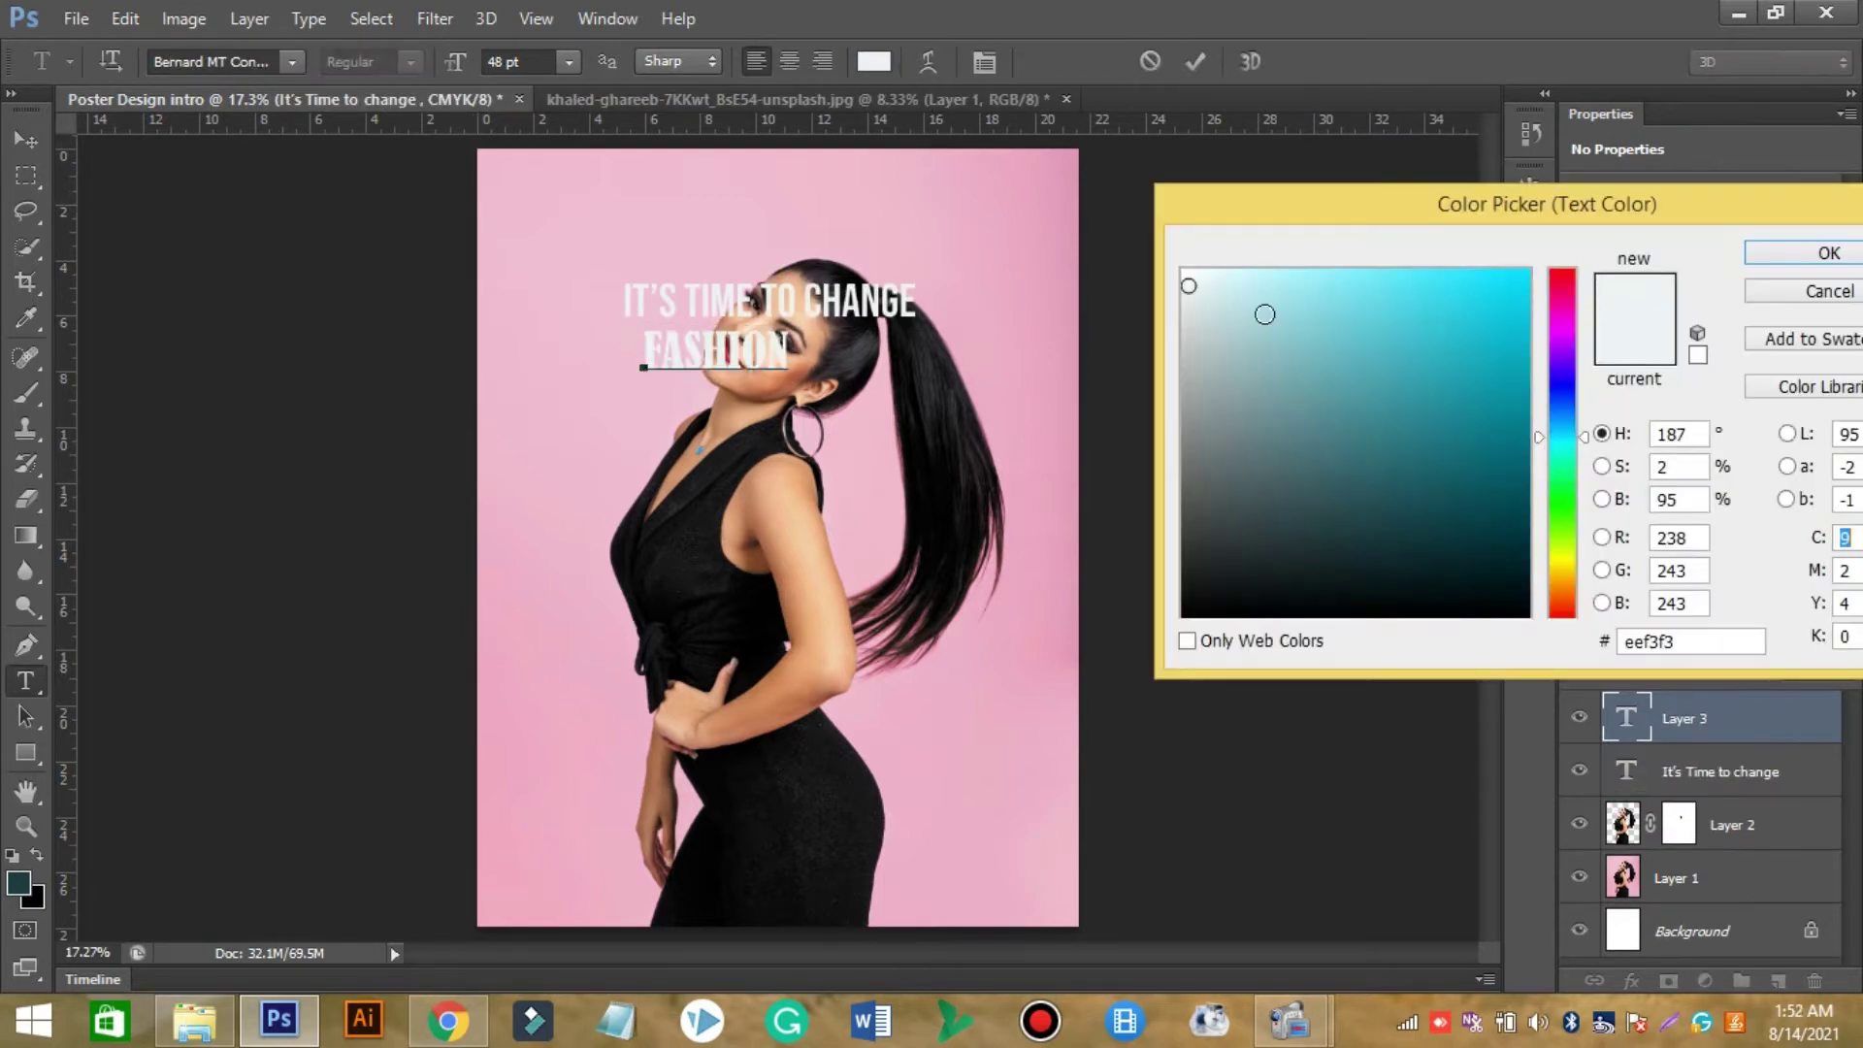
left_click(1564, 295)
left_click(1486, 282)
left_click(1510, 358)
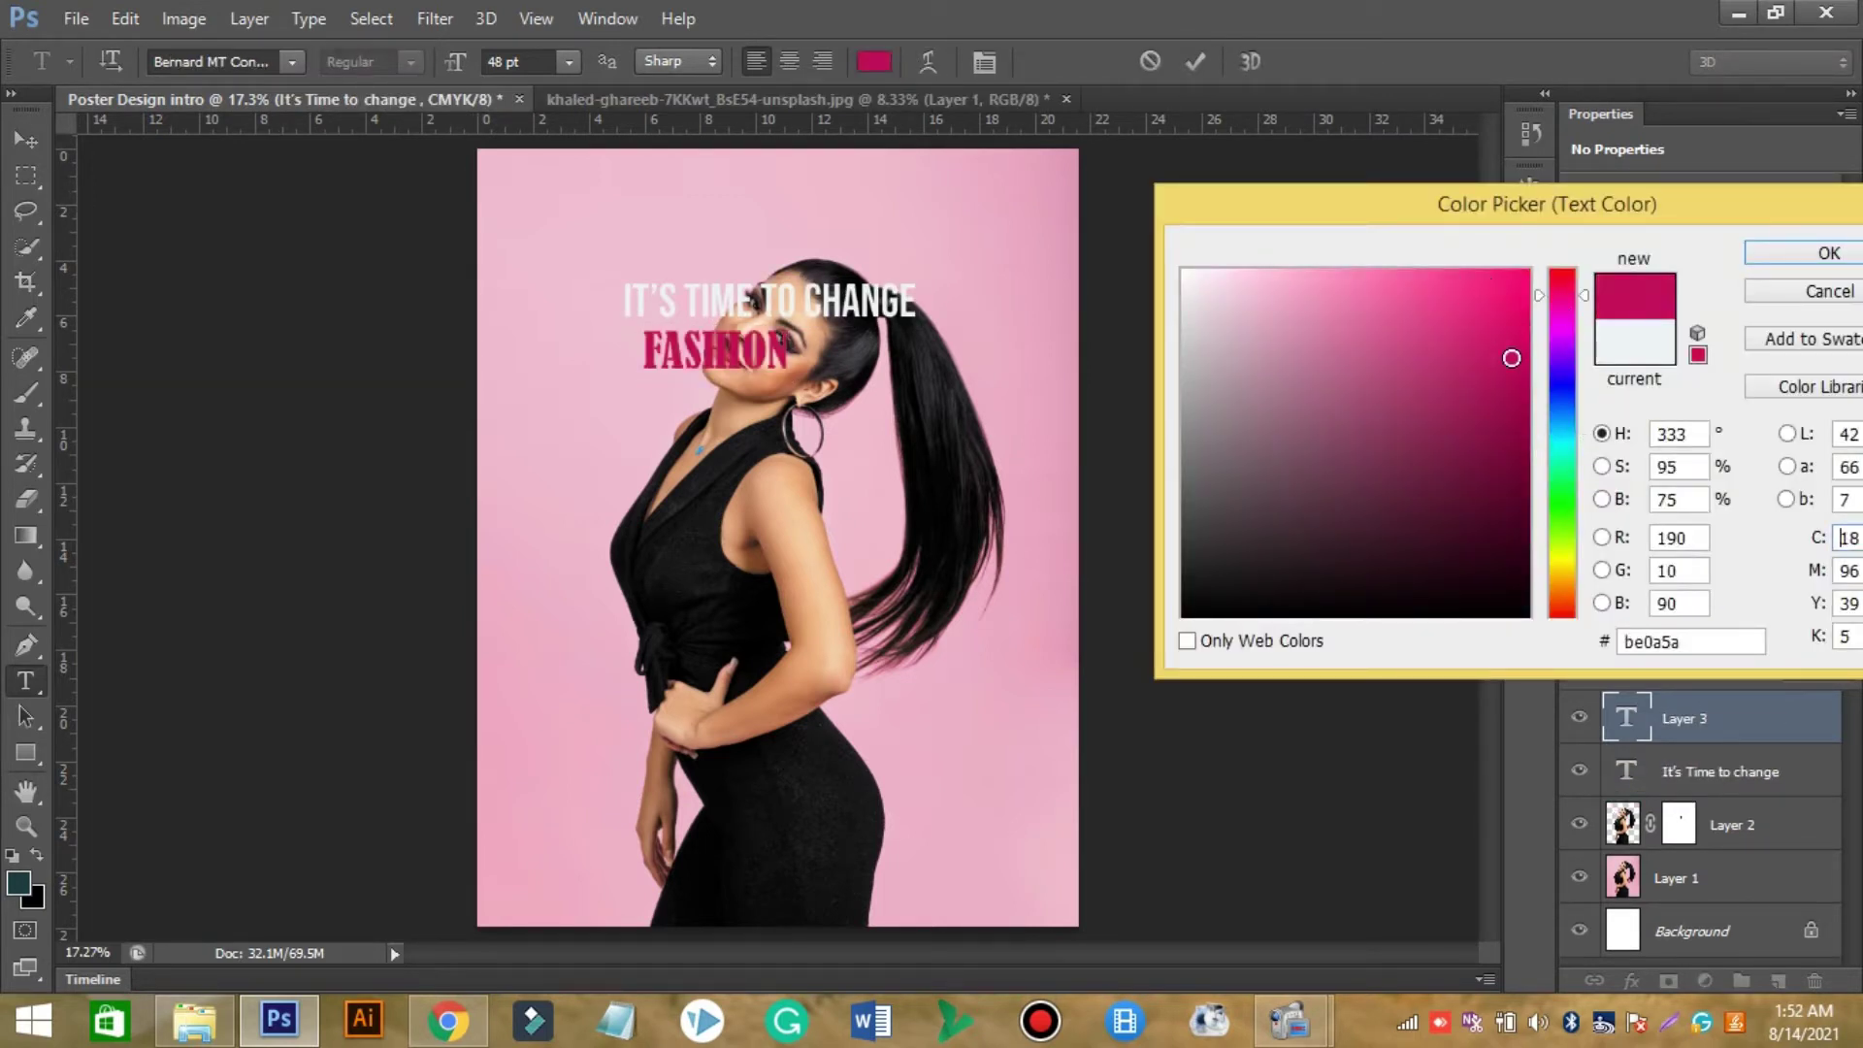
key("Return")
Scale FASHION to about 200% and place it under IT'S TIME TO CHANGE.
key("ctrl+t")
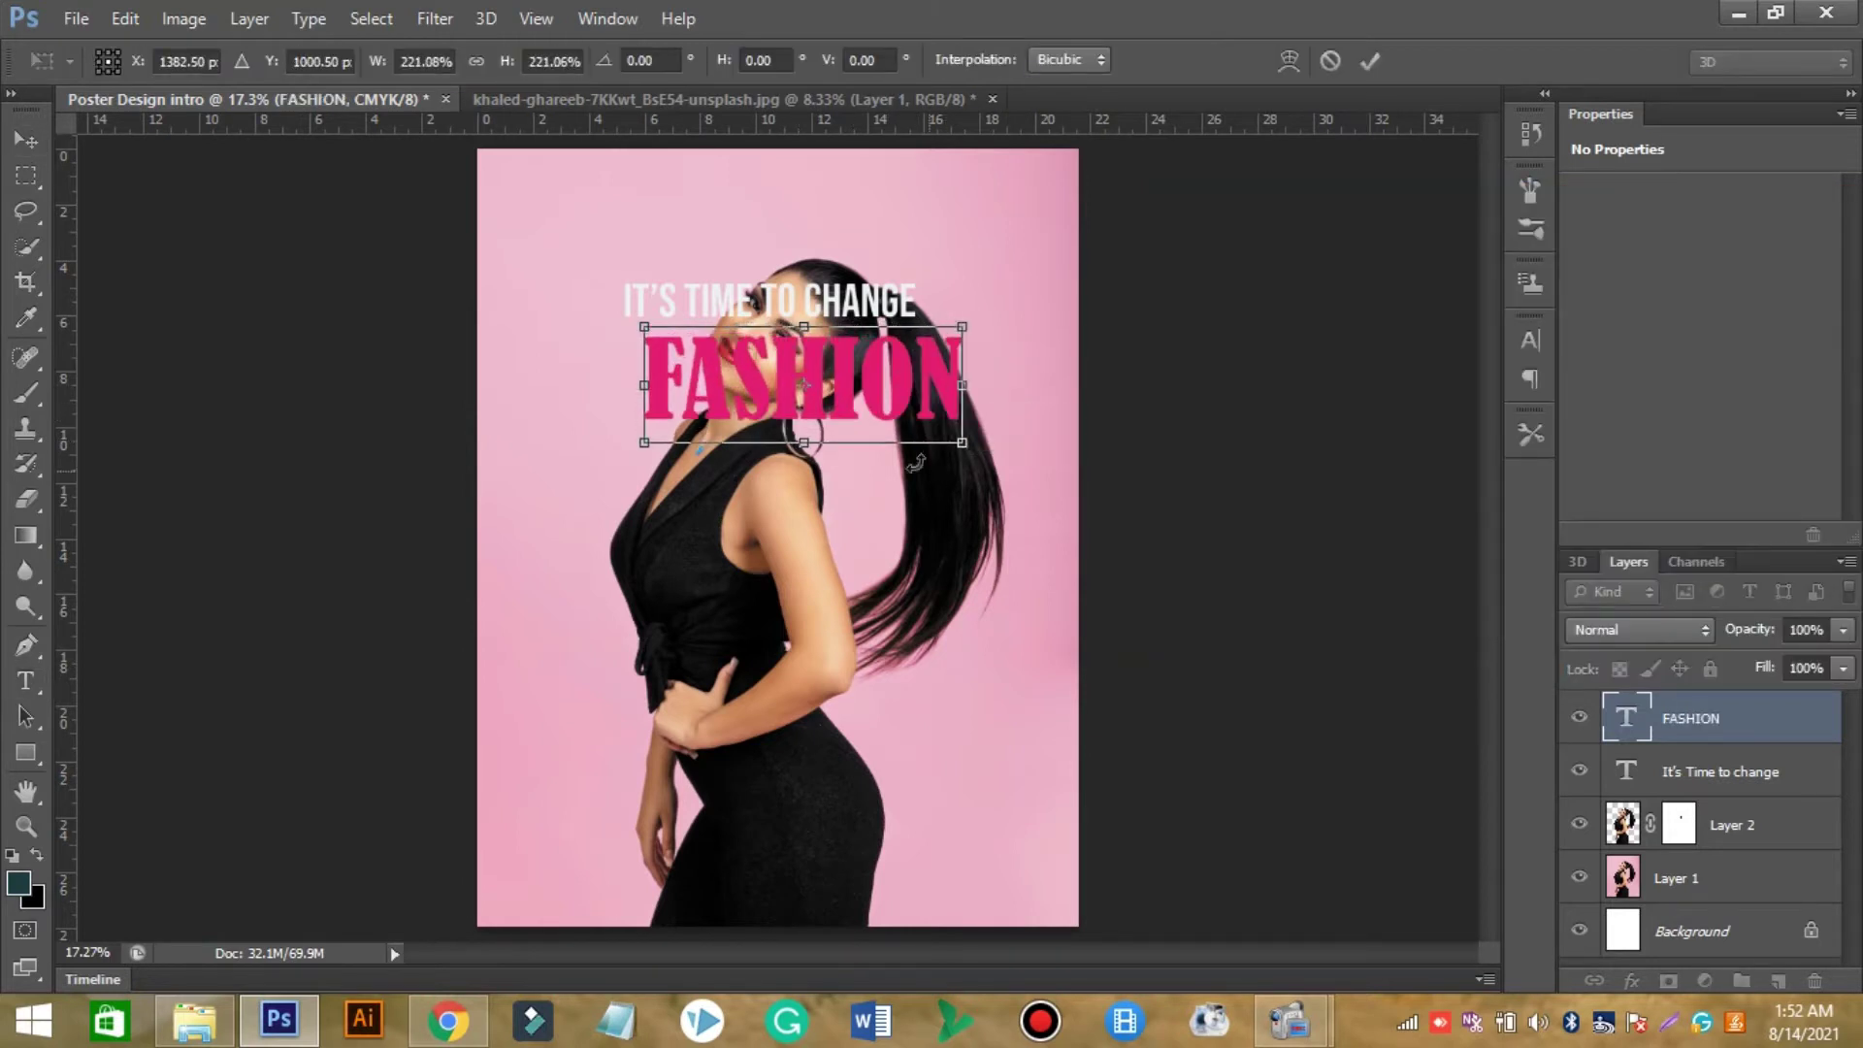
left_click_drag(789, 373, 914, 423)
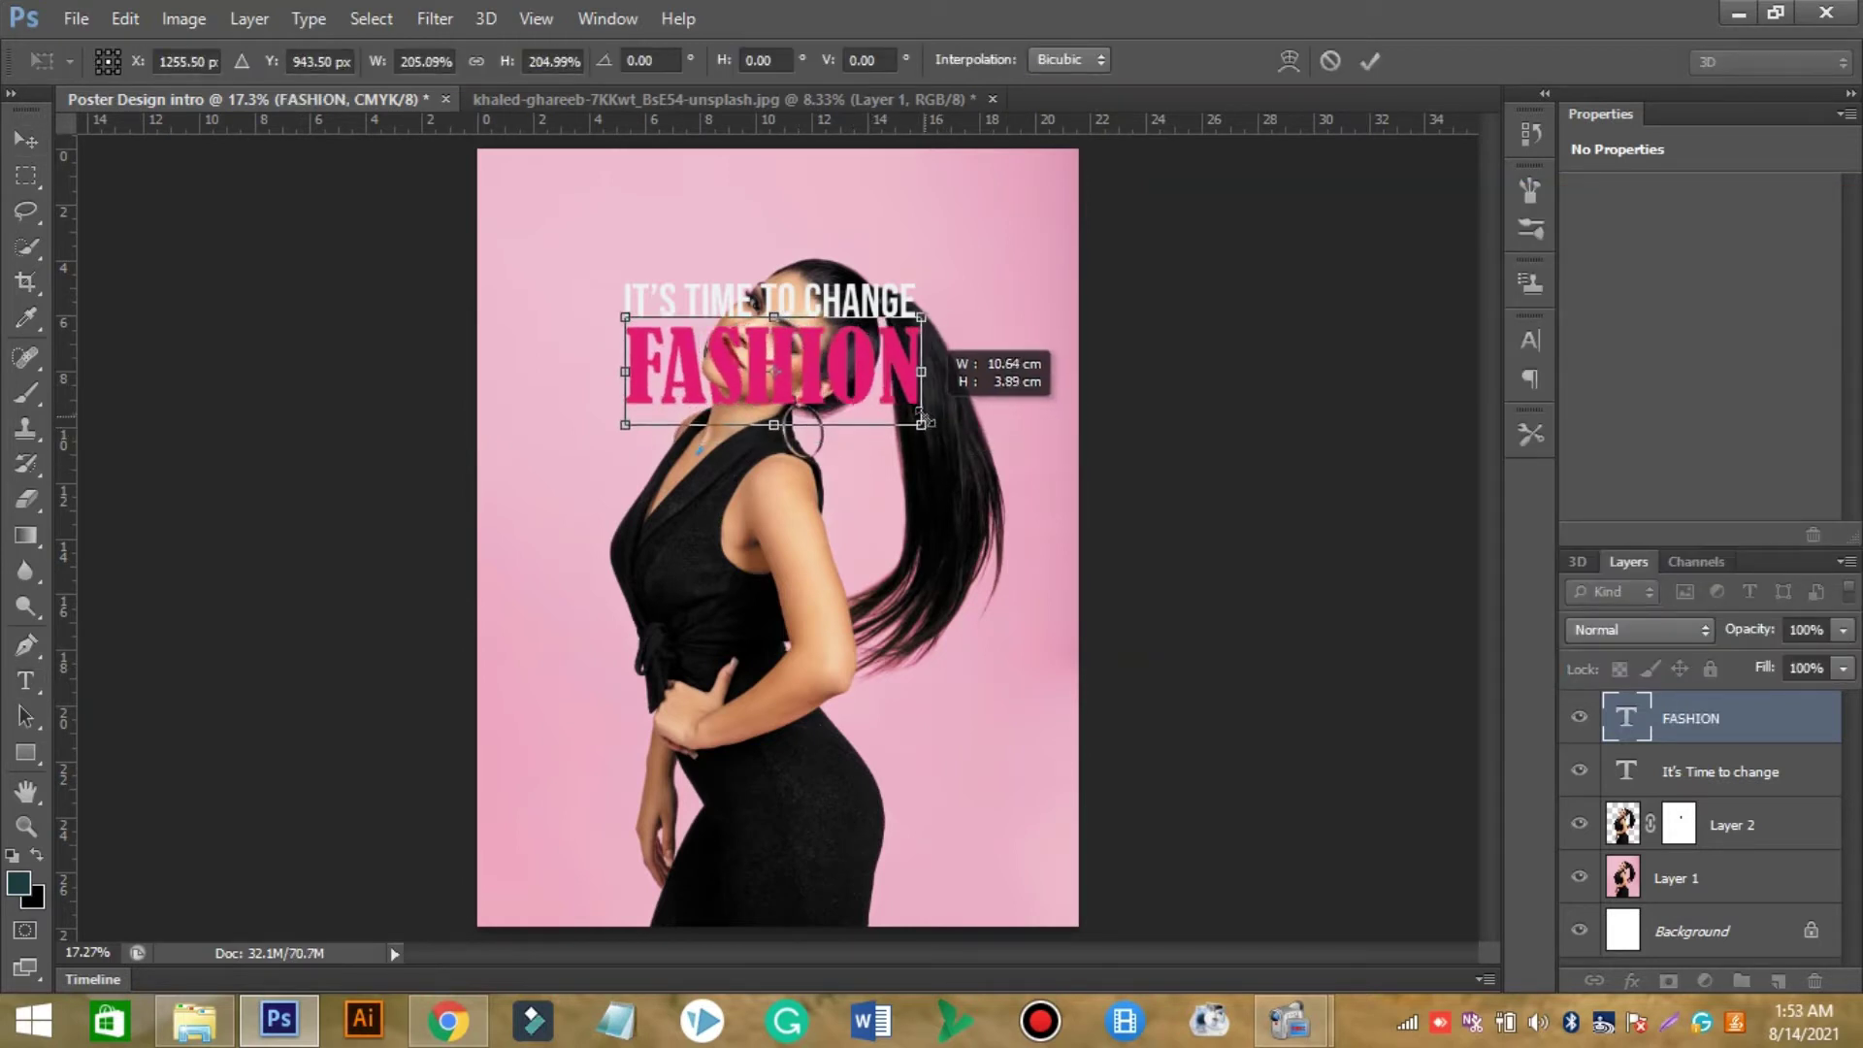
left_click(1369, 63)
left_click(25, 210)
left_click(298, 513)
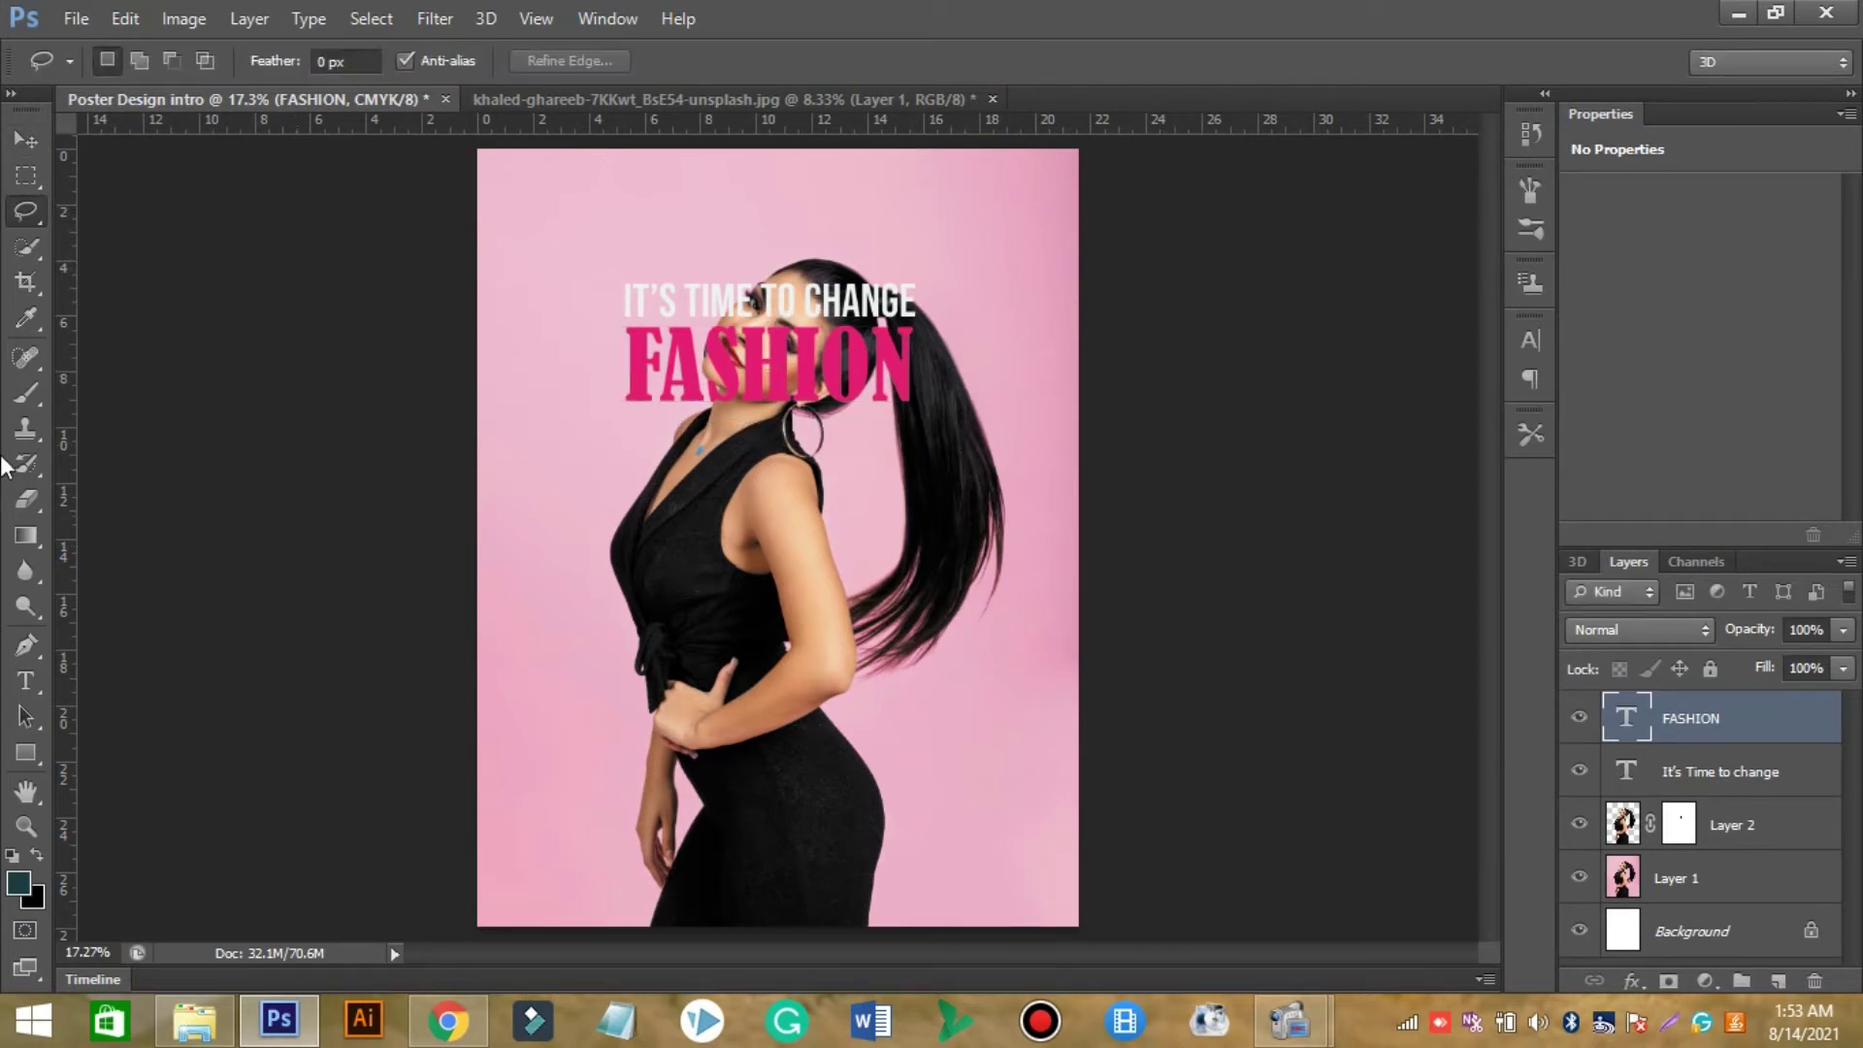
Add the 'New Fashoin Show' script beside the waist in white Billy Ohio.
left_click(25, 681)
left_click(577, 661)
type("New")
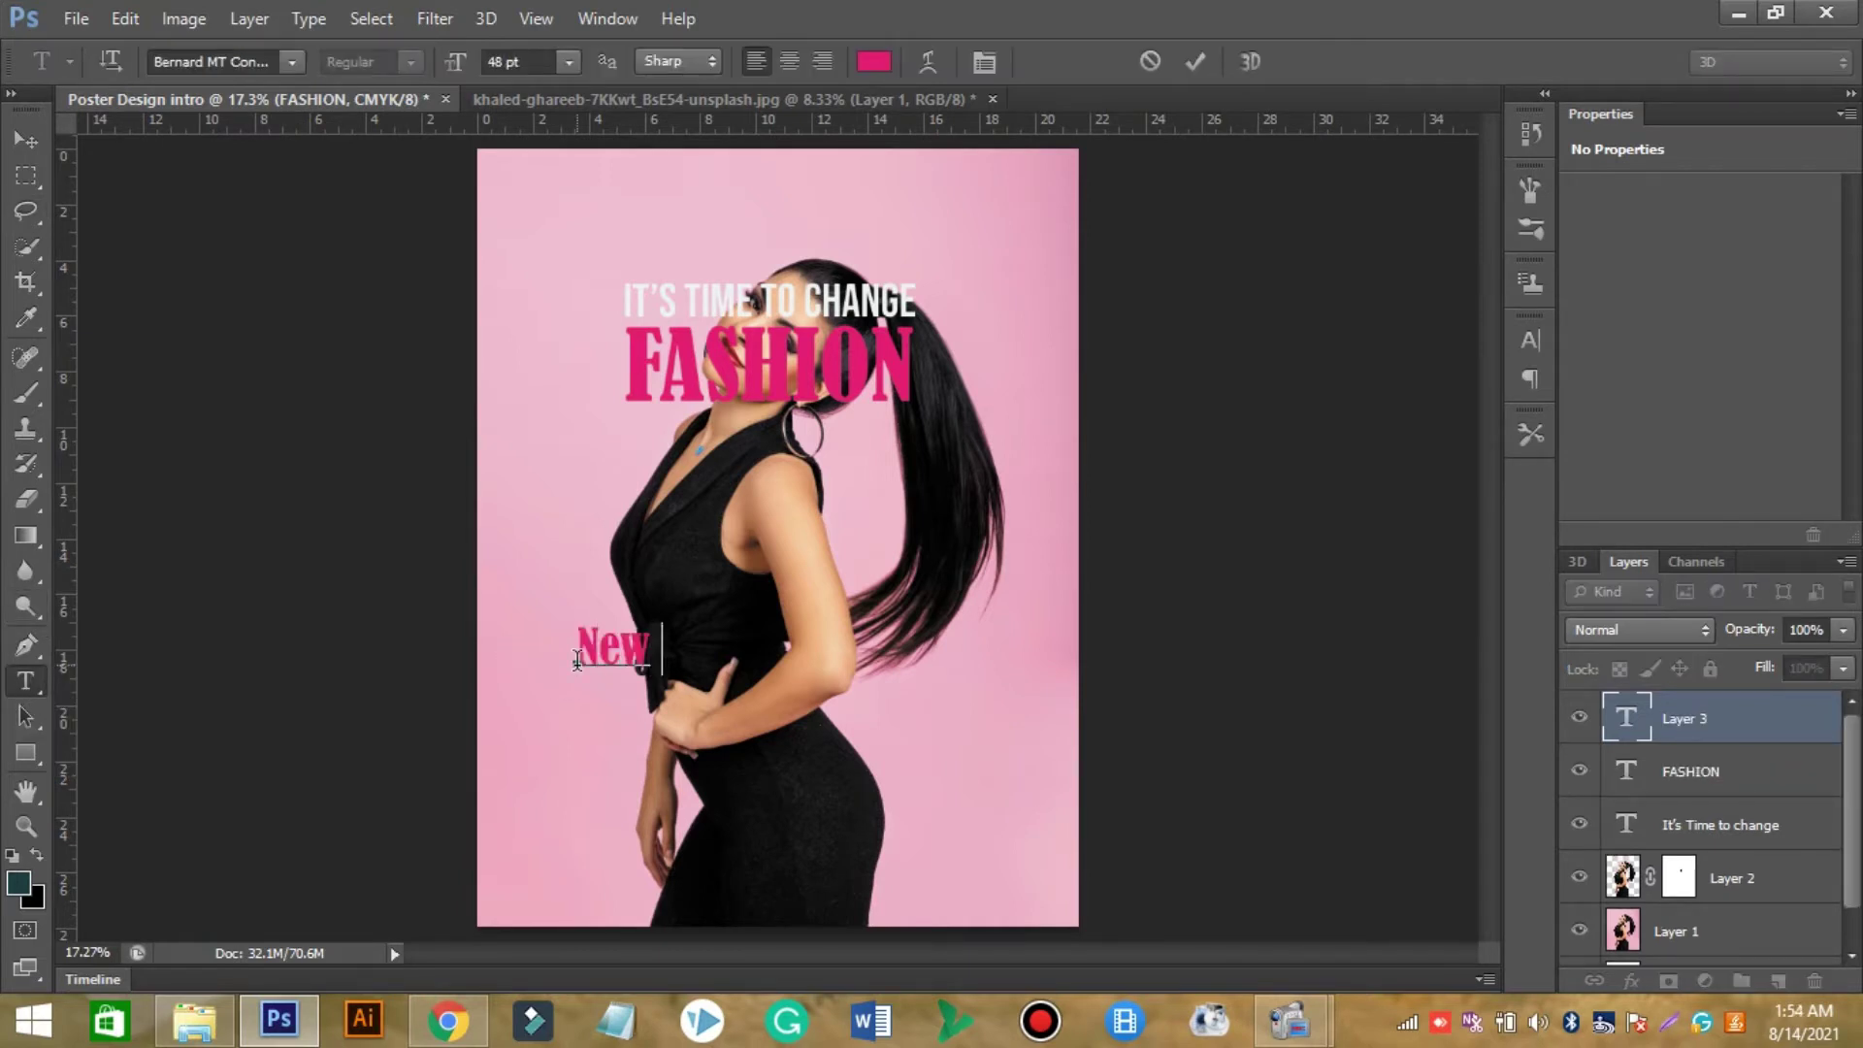
type("Fashoin Show")
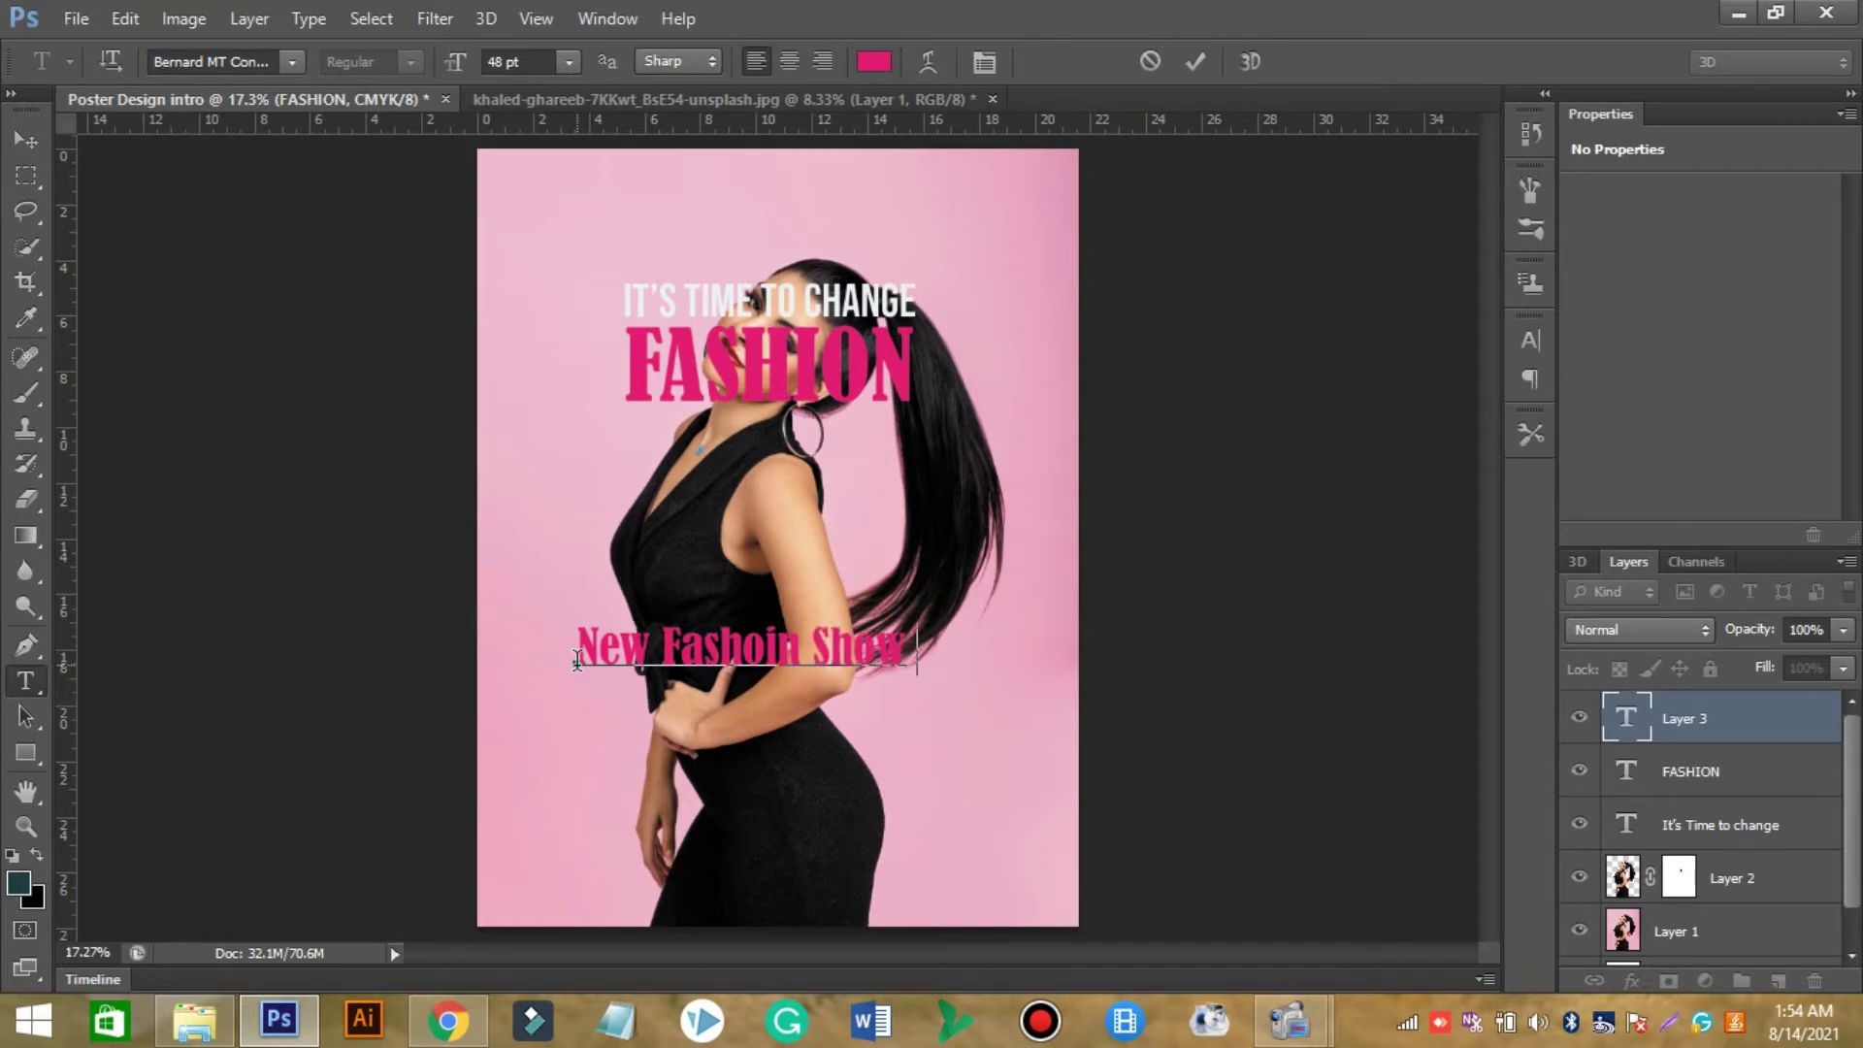
key("ctrl+a")
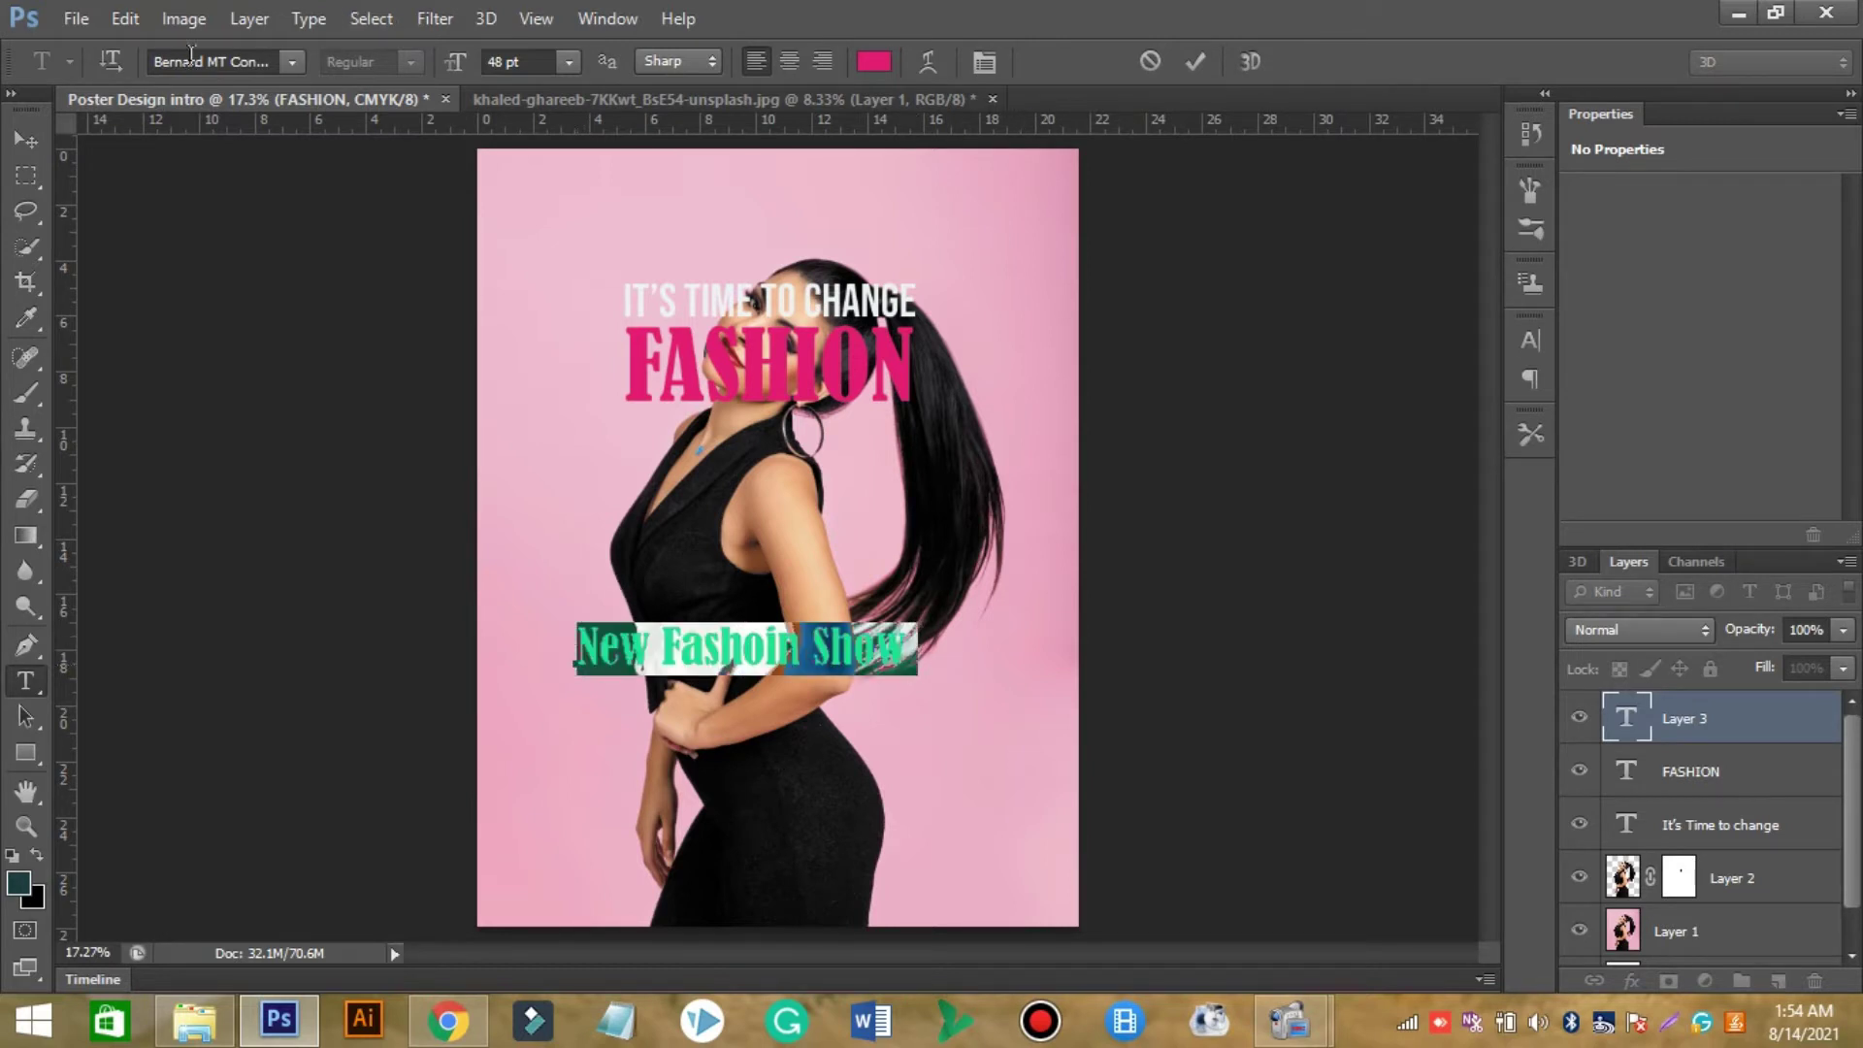
left_click(292, 62)
left_click(369, 150)
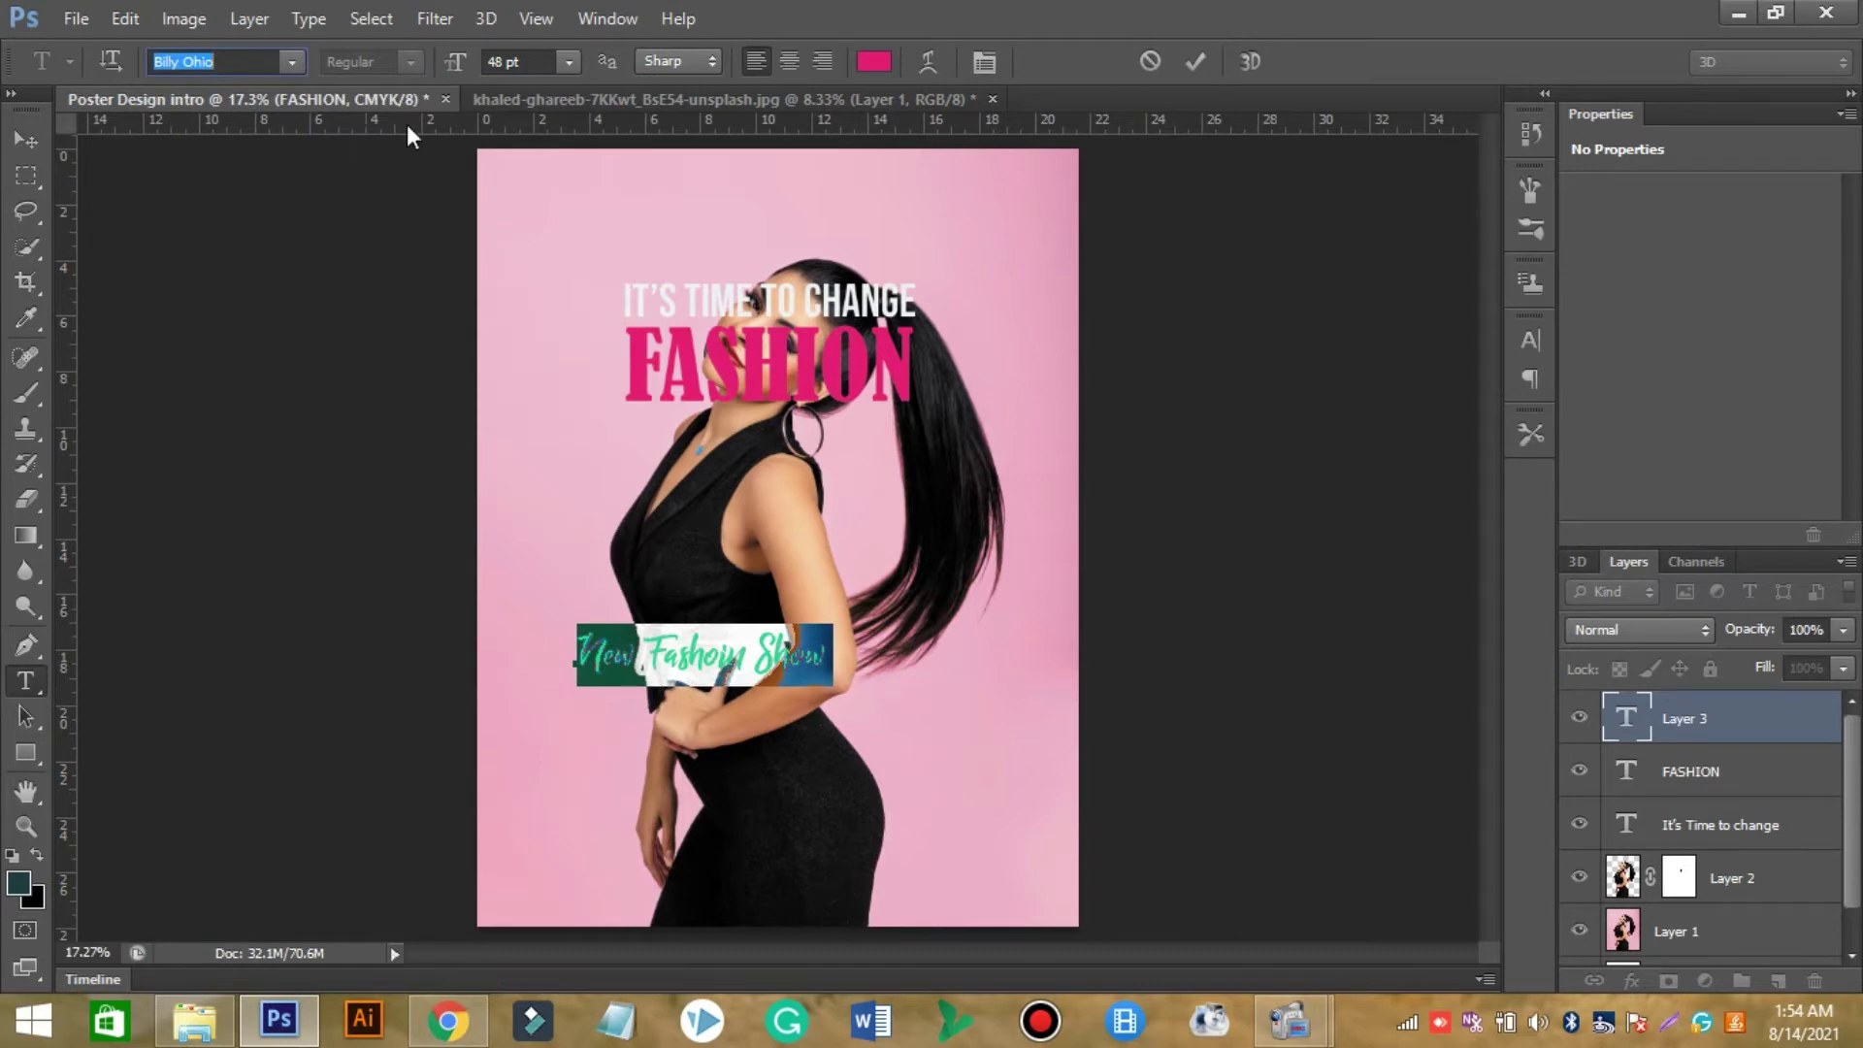
left_click(875, 61)
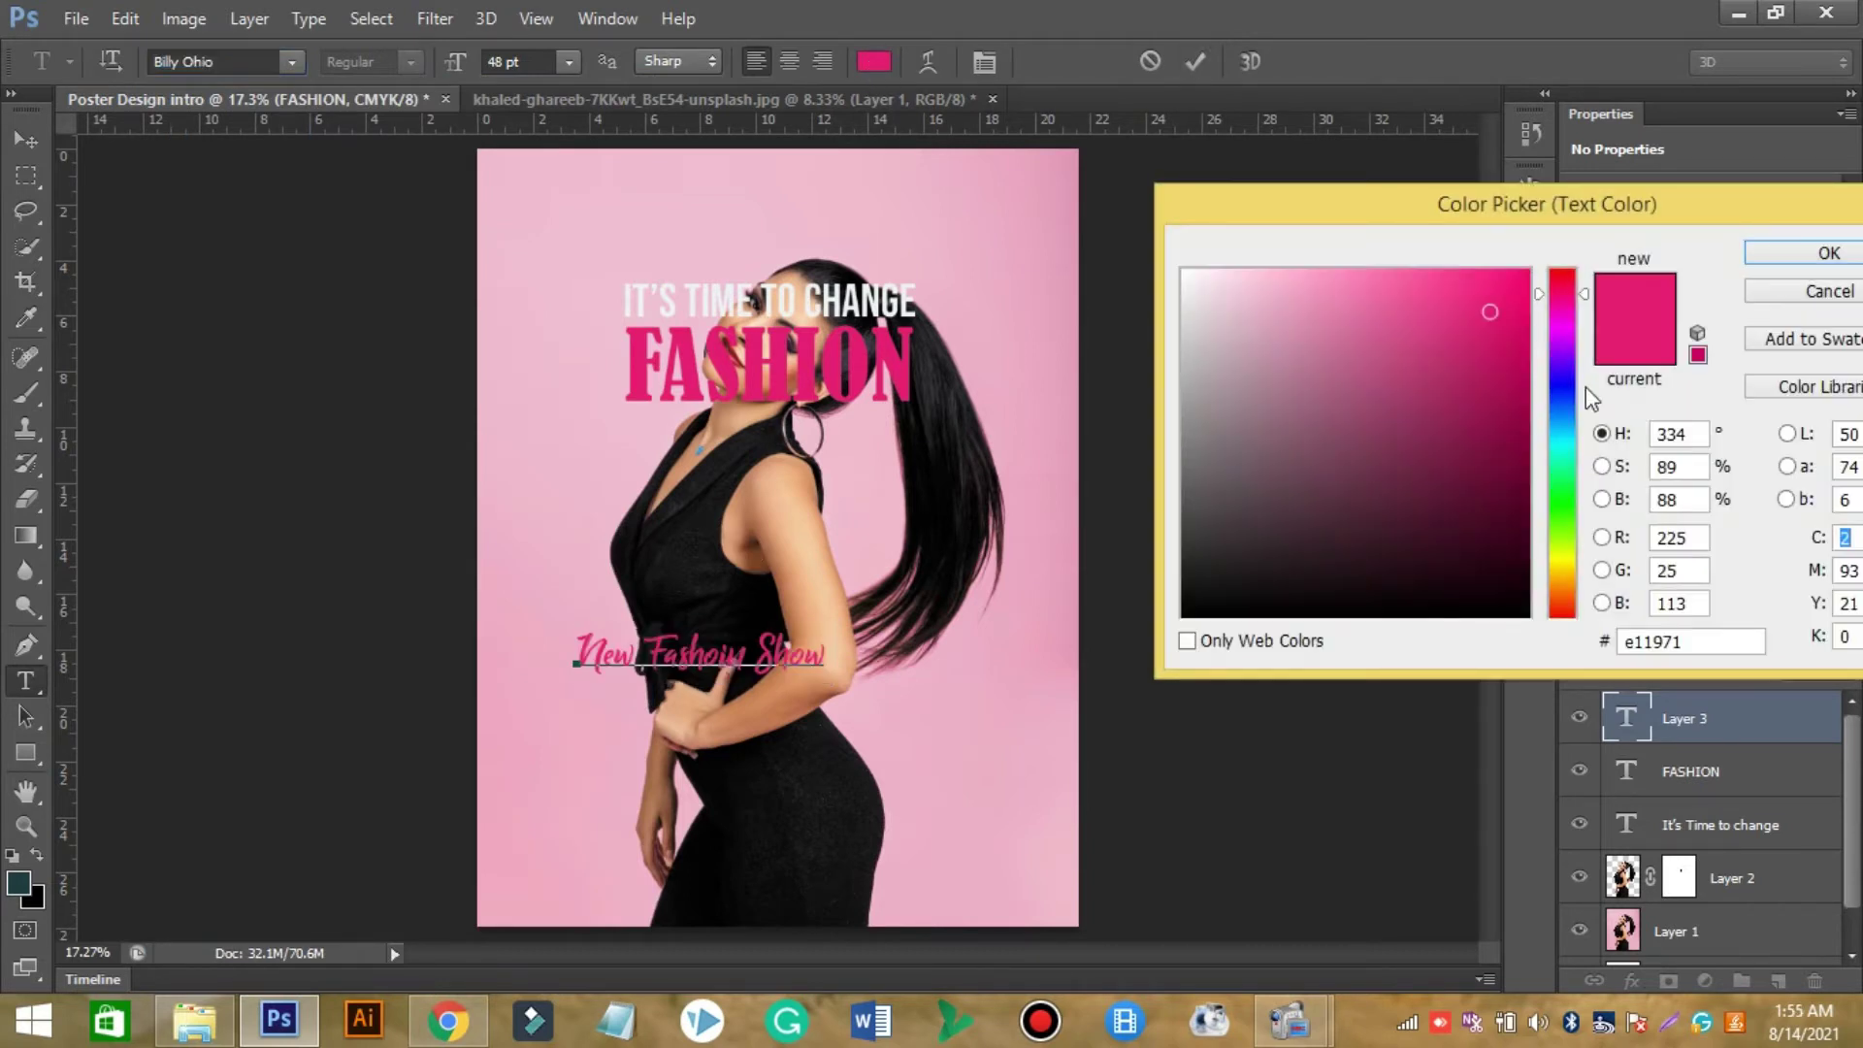
left_click(1189, 275)
left_click(1804, 253)
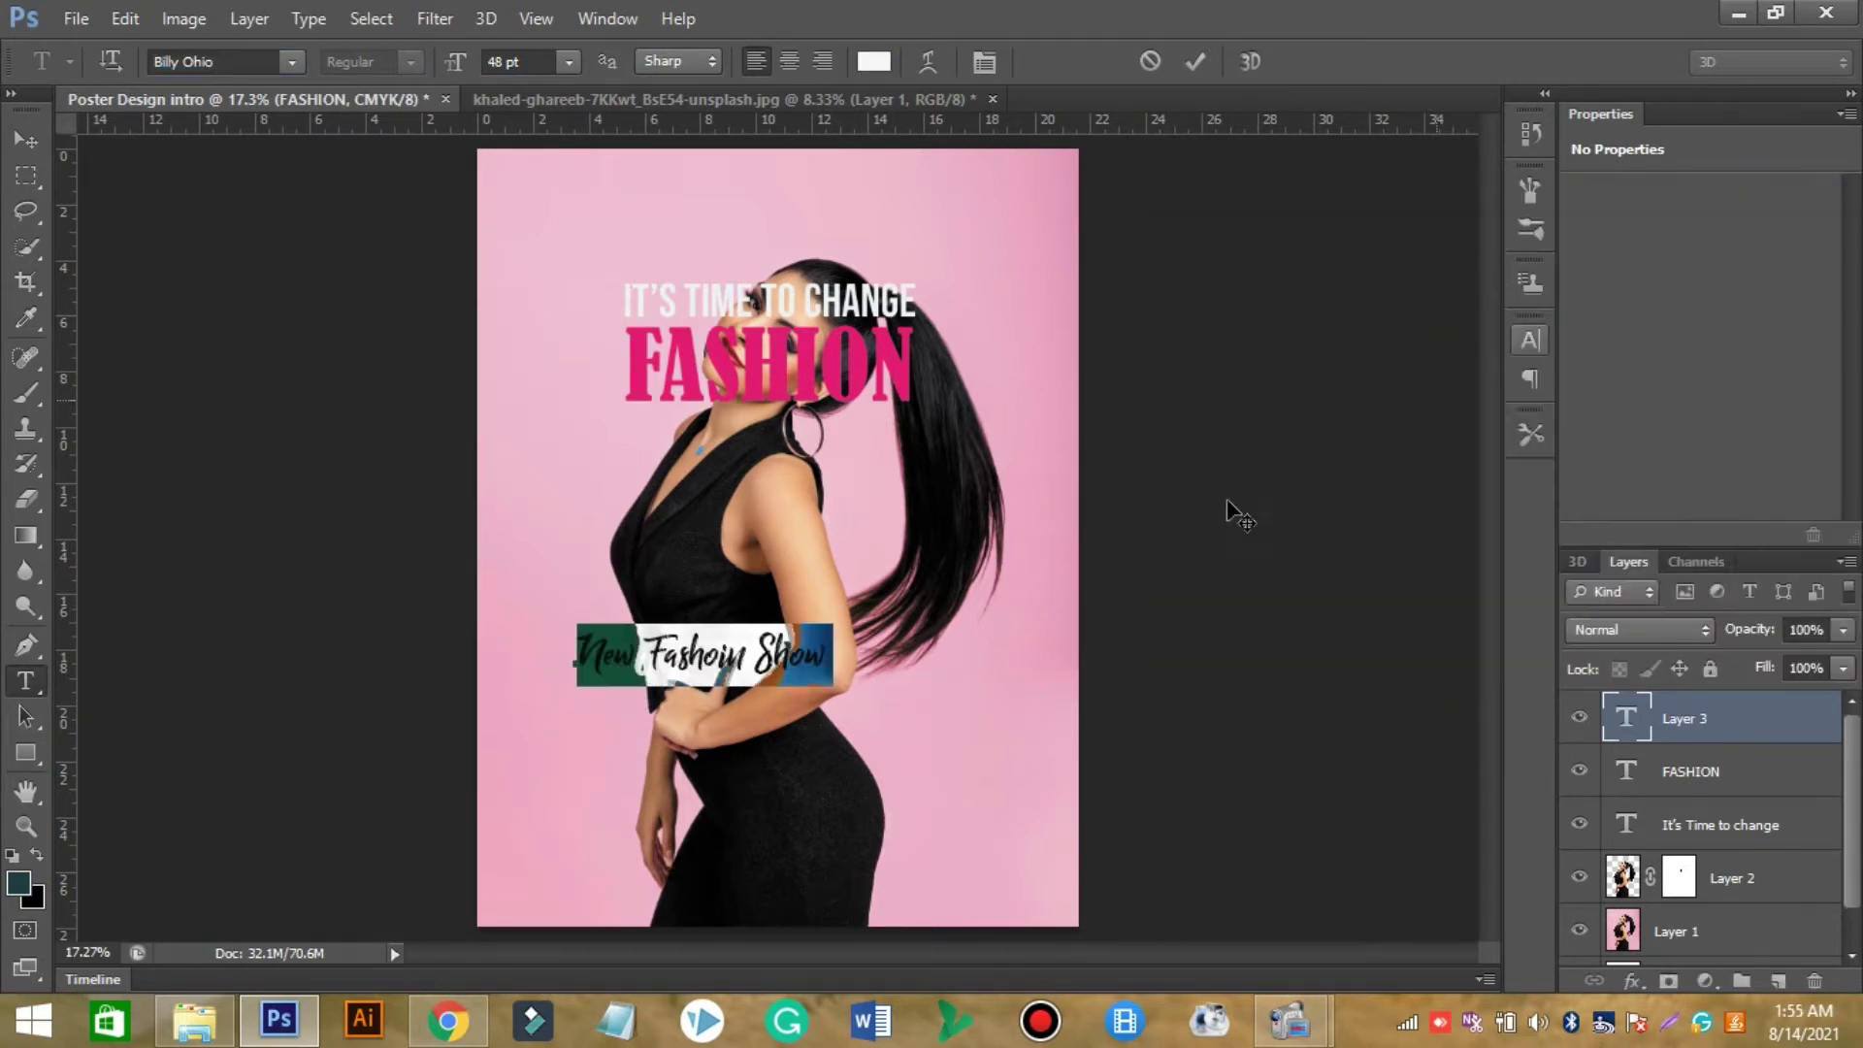
left_click(1193, 62)
Enlarge the script to about 169%, move it lower, and Alt-drag a copy just below.
left_click(24, 141)
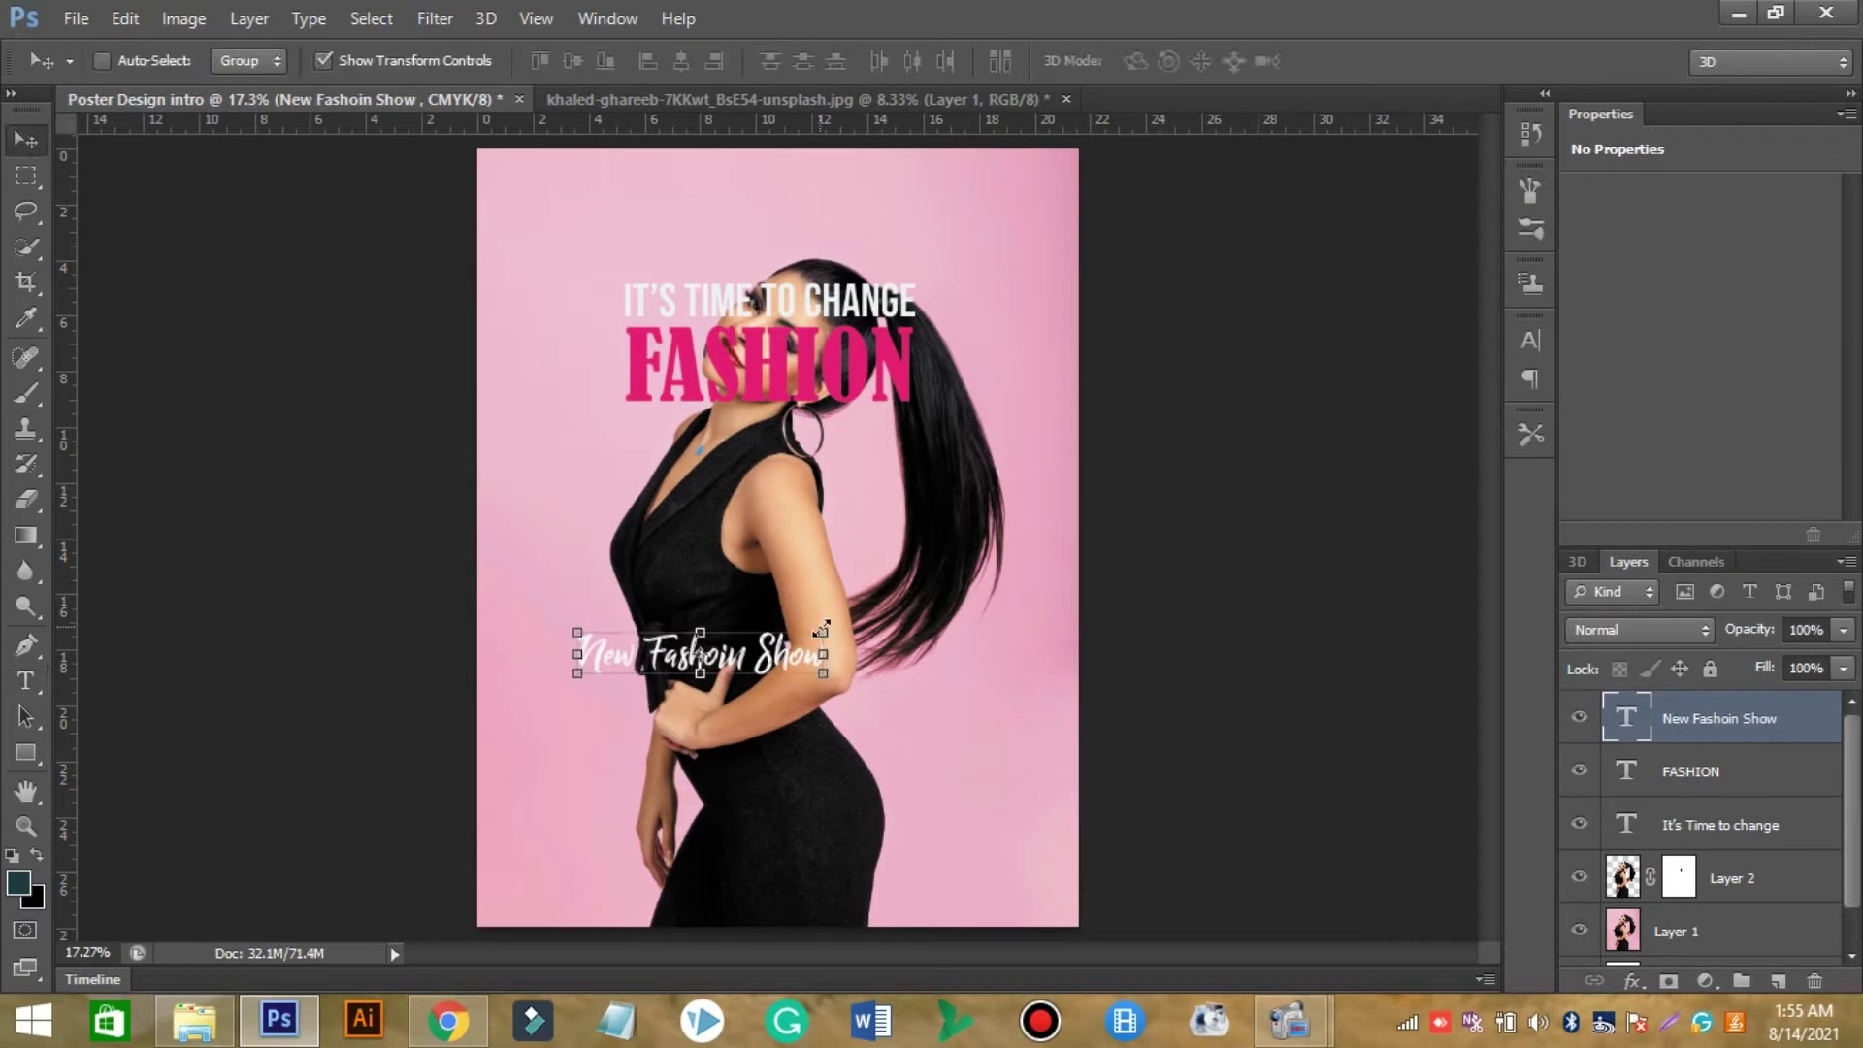
left_click_drag(821, 628, 1011, 491)
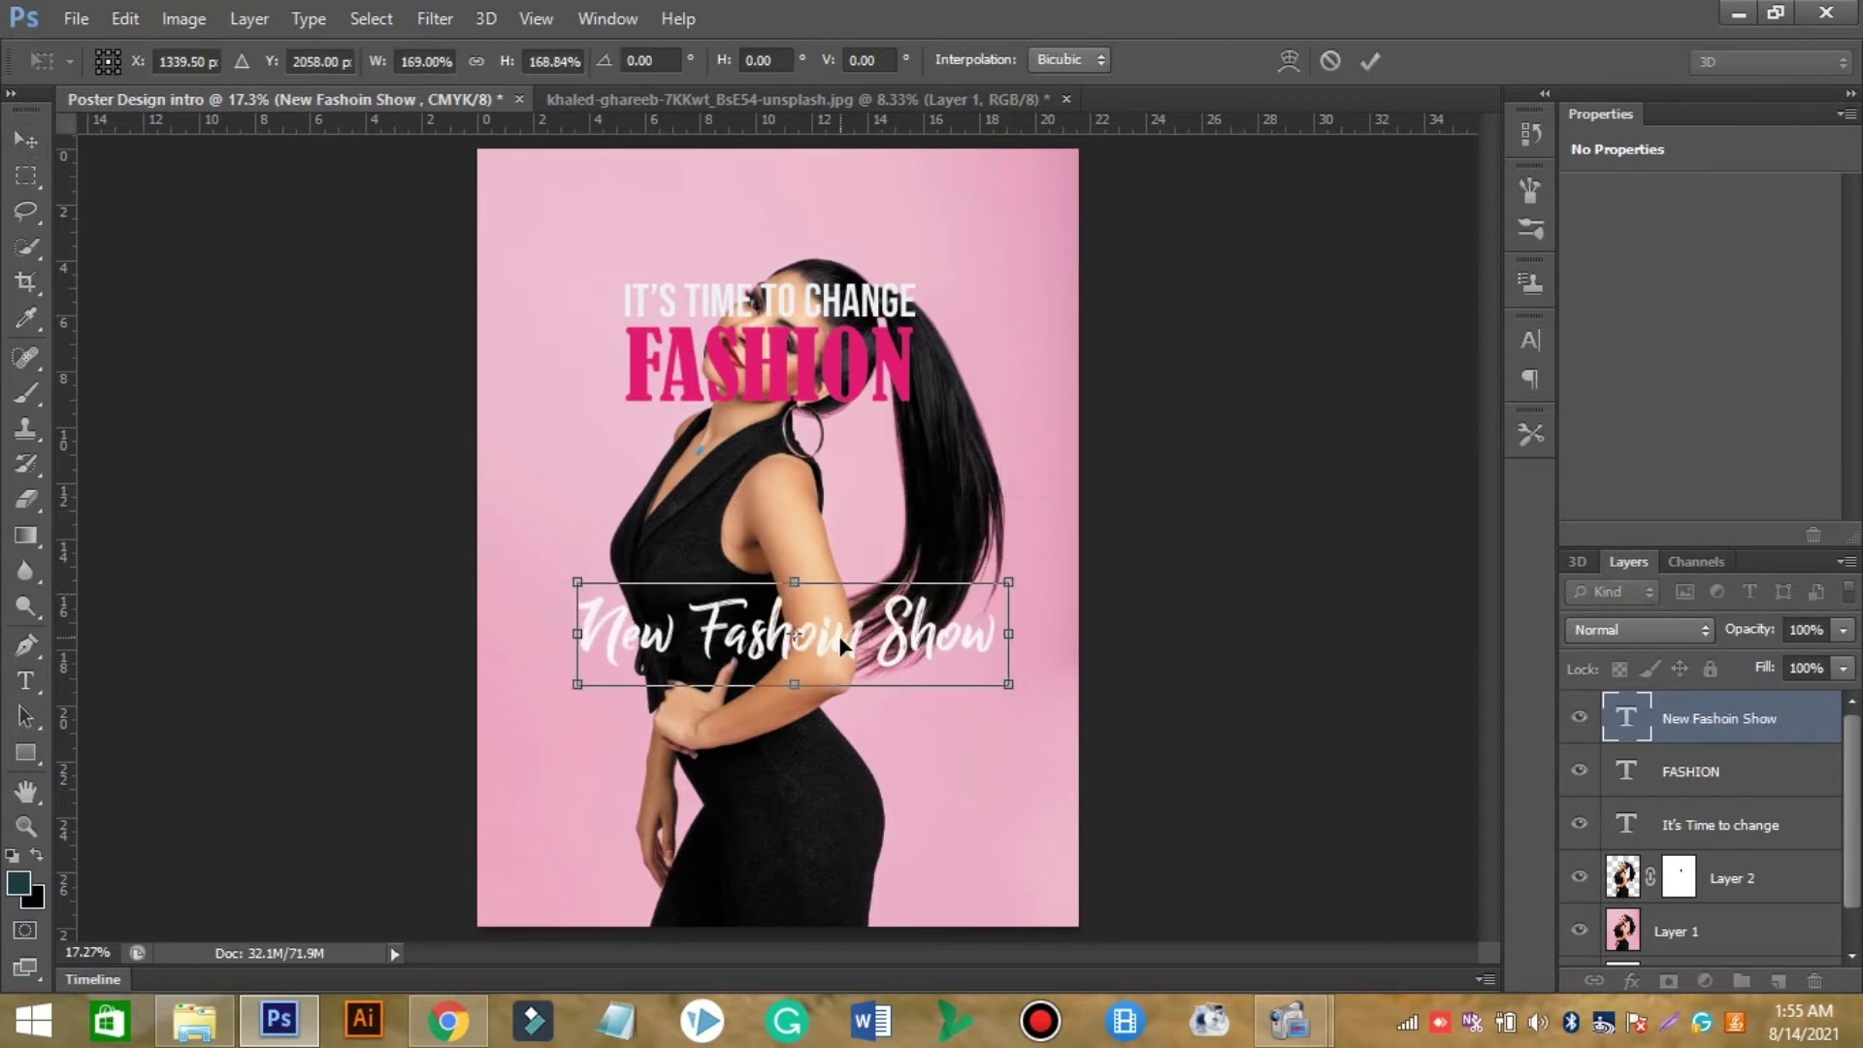
left_click_drag(852, 642, 846, 742)
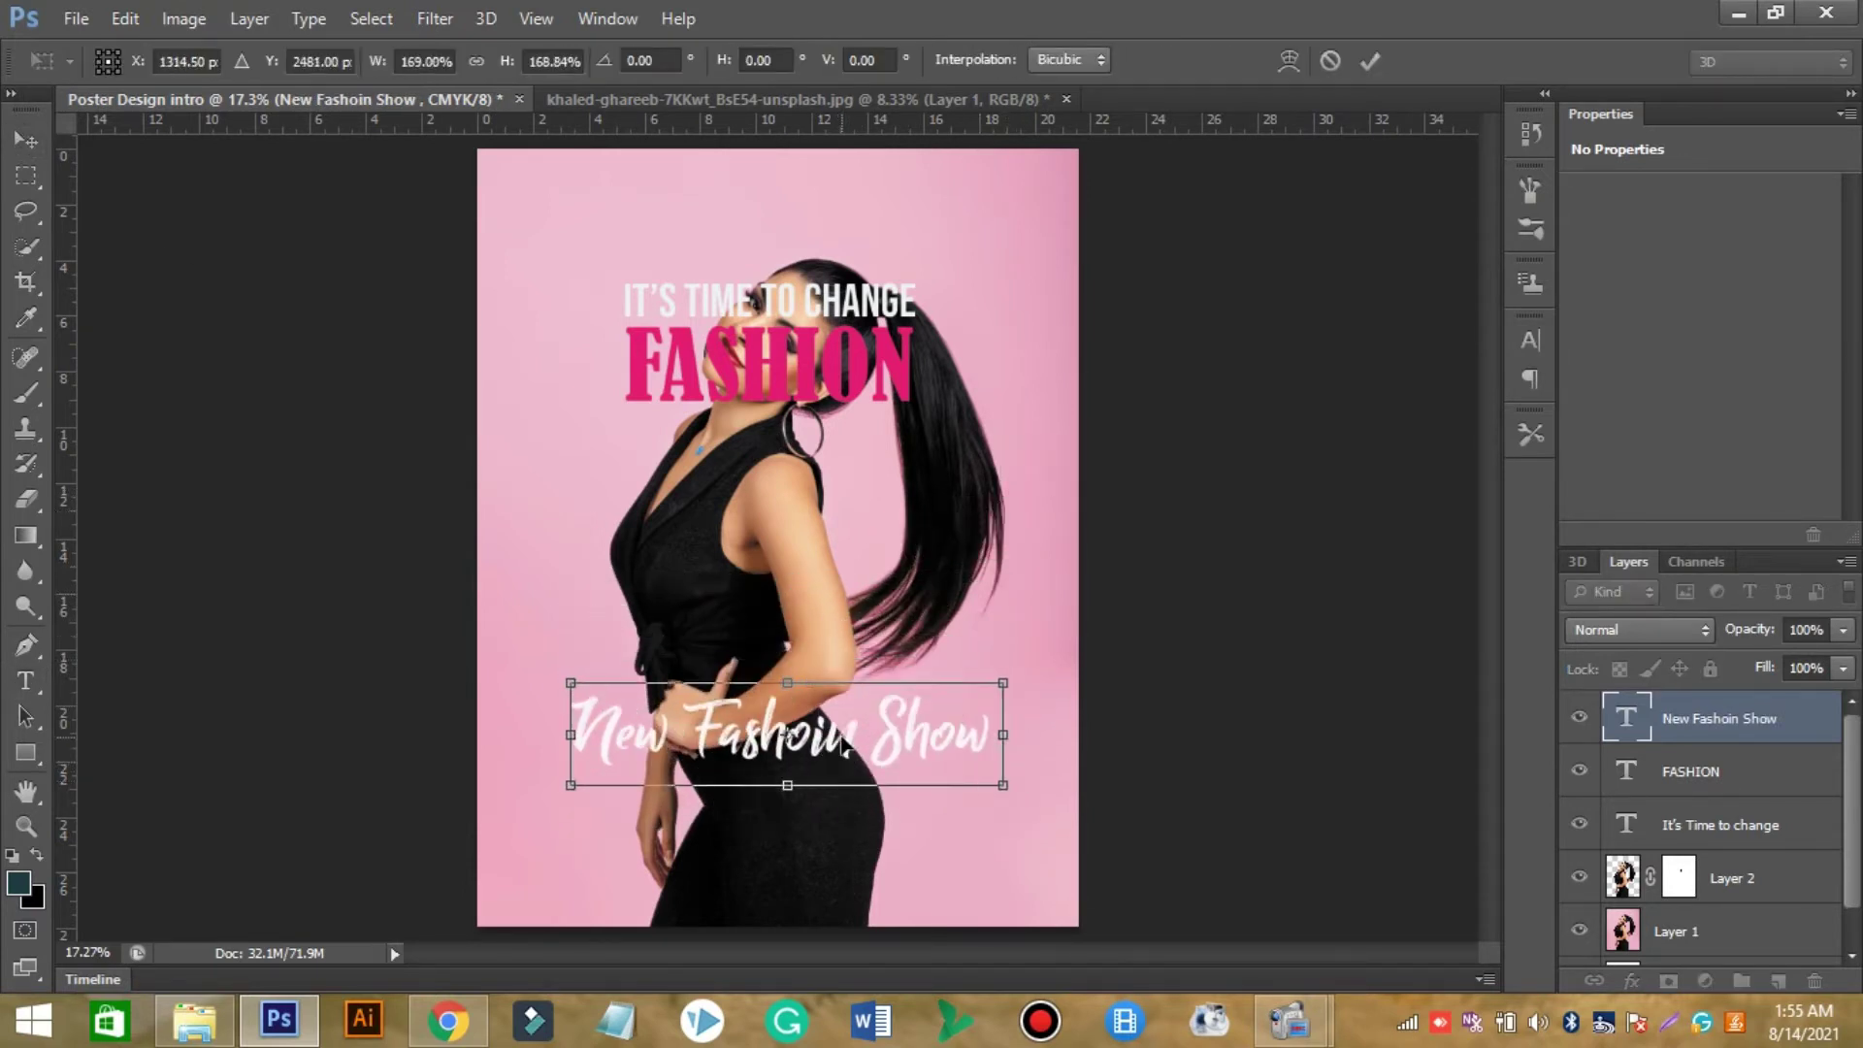
left_click(1369, 60)
left_click_drag(749, 779, 749, 771)
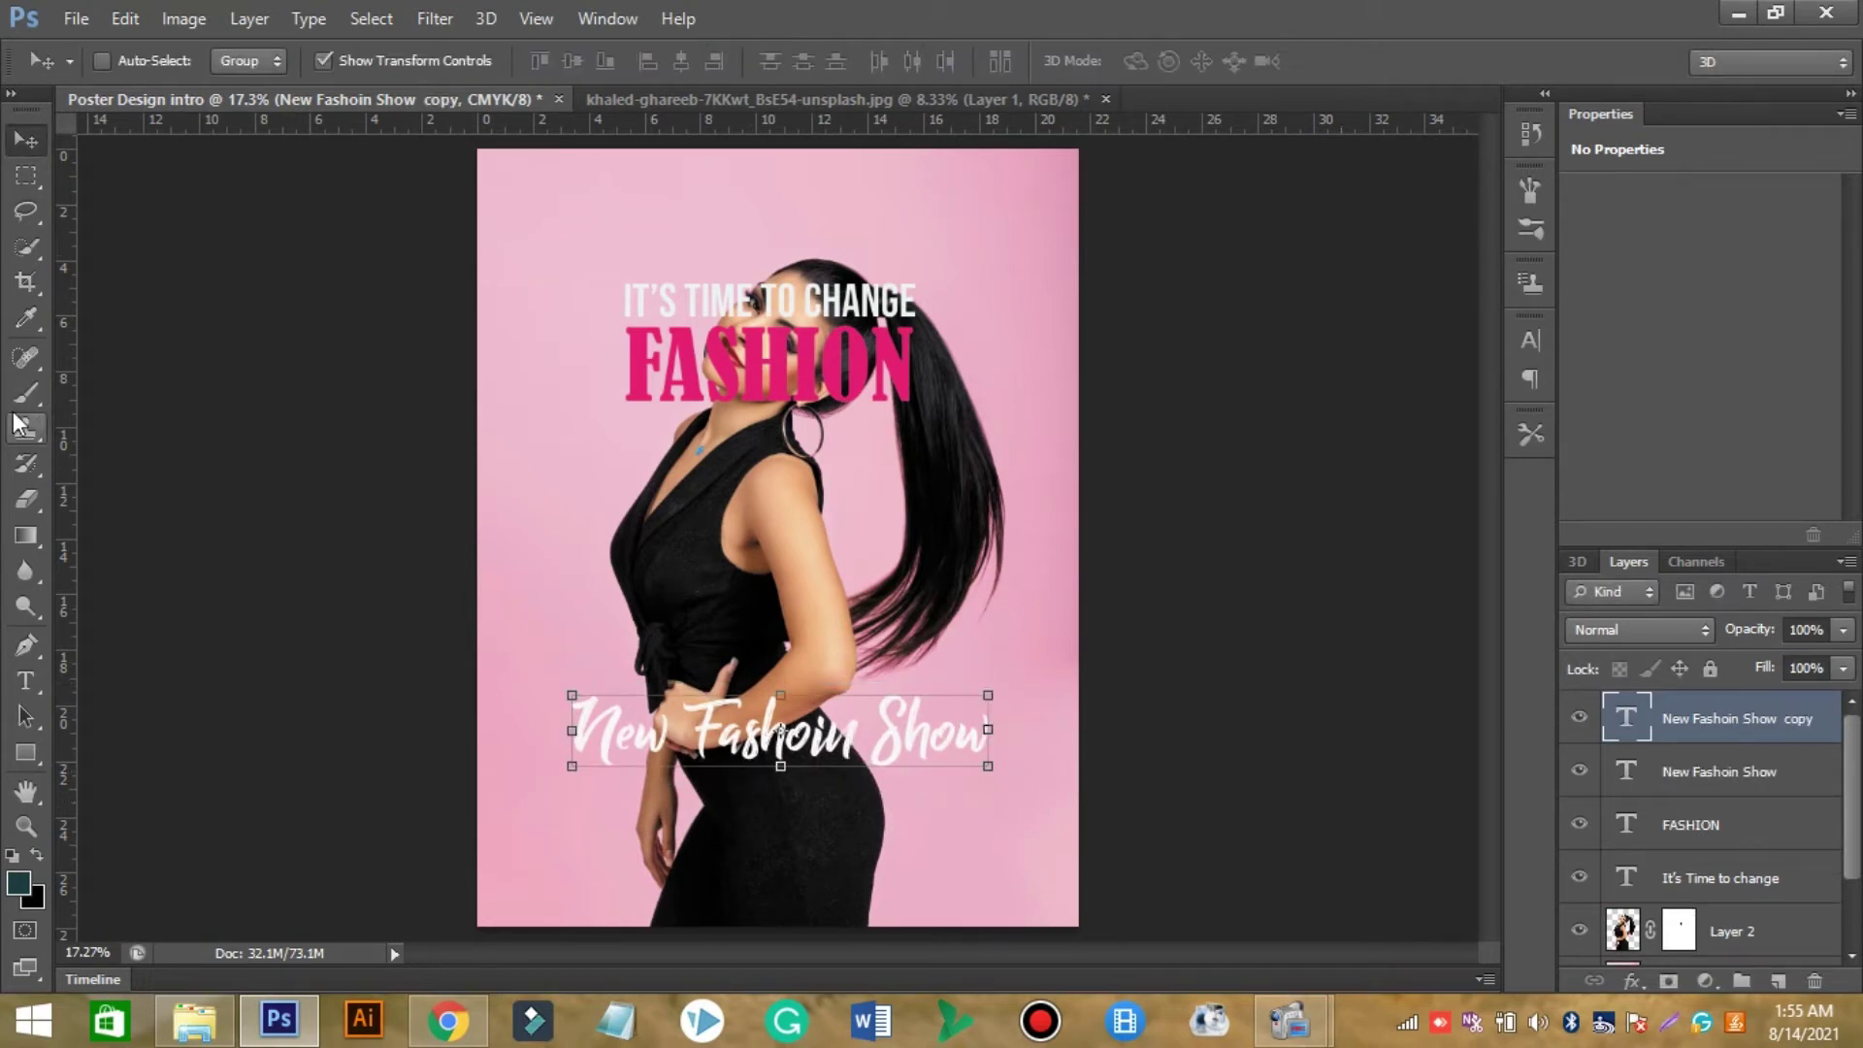
left_click_drag(749, 772, 750, 837)
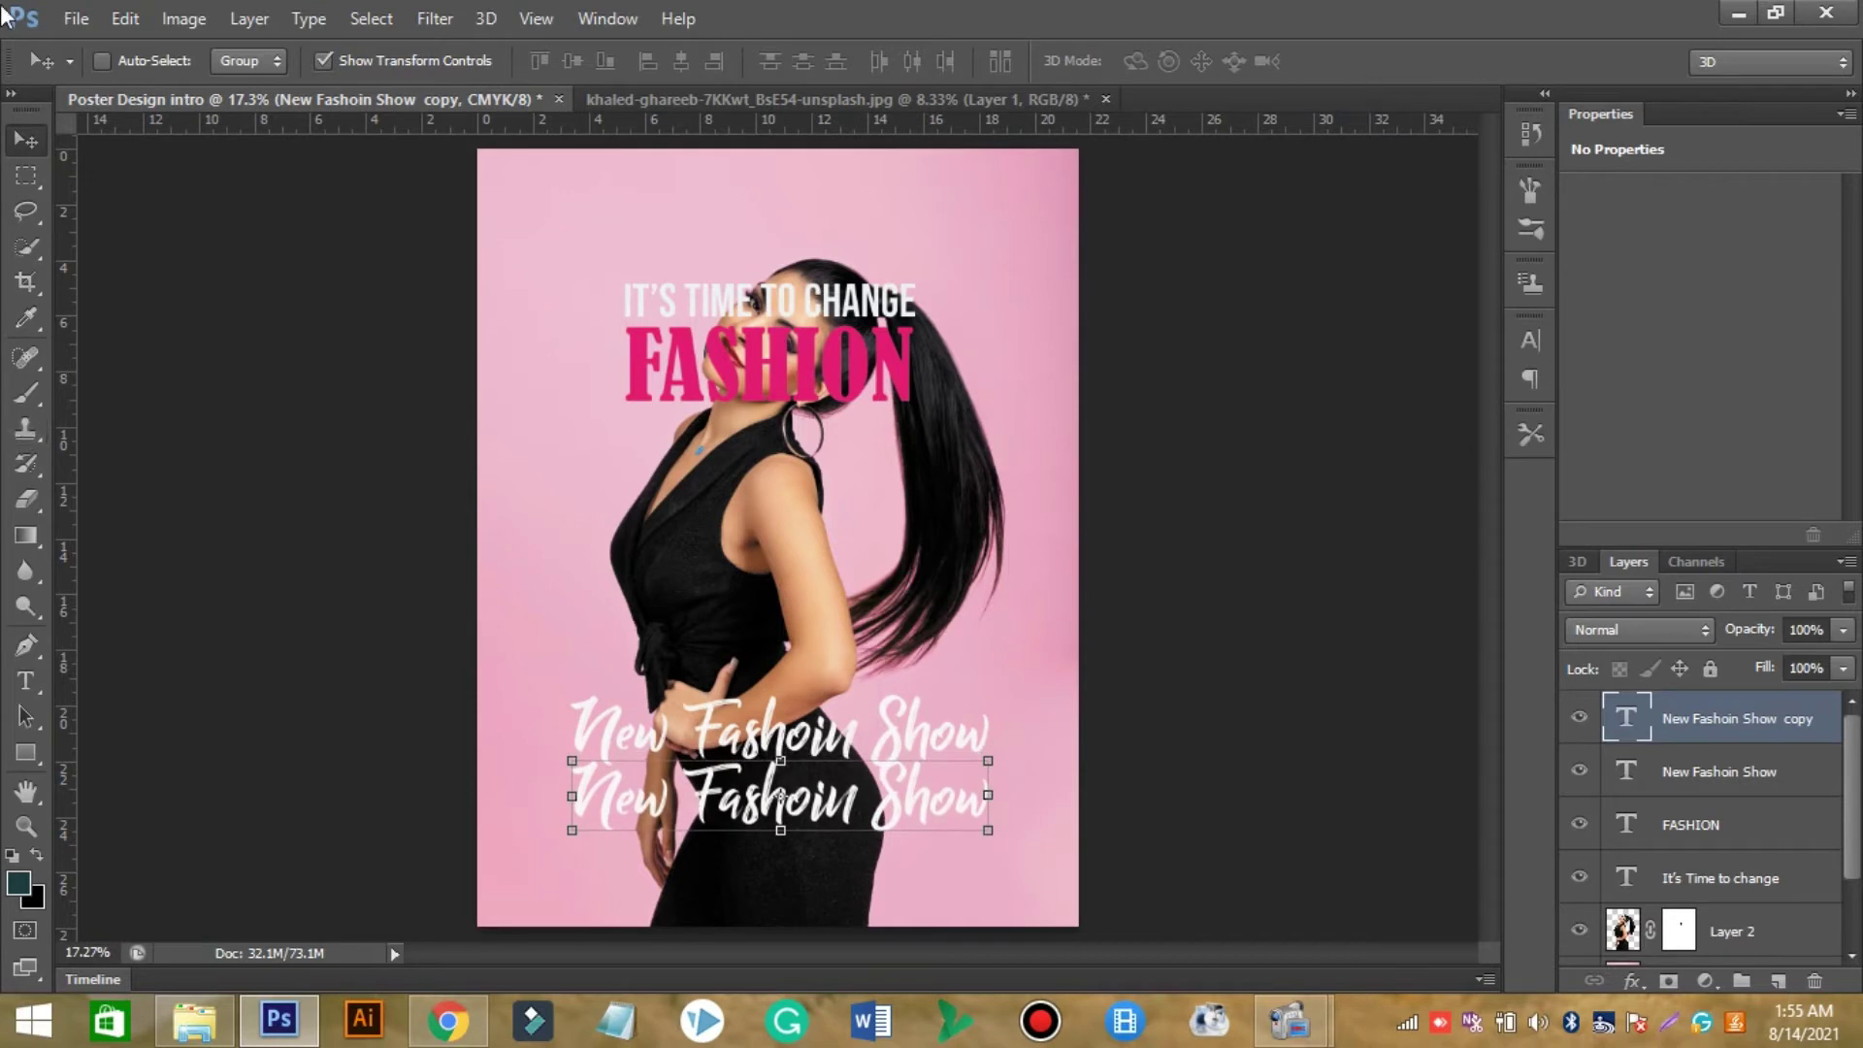
Retype the copied line as 'Ariving Soon' in pink Bebas Neue.
left_click(25, 680)
left_click(117, 676)
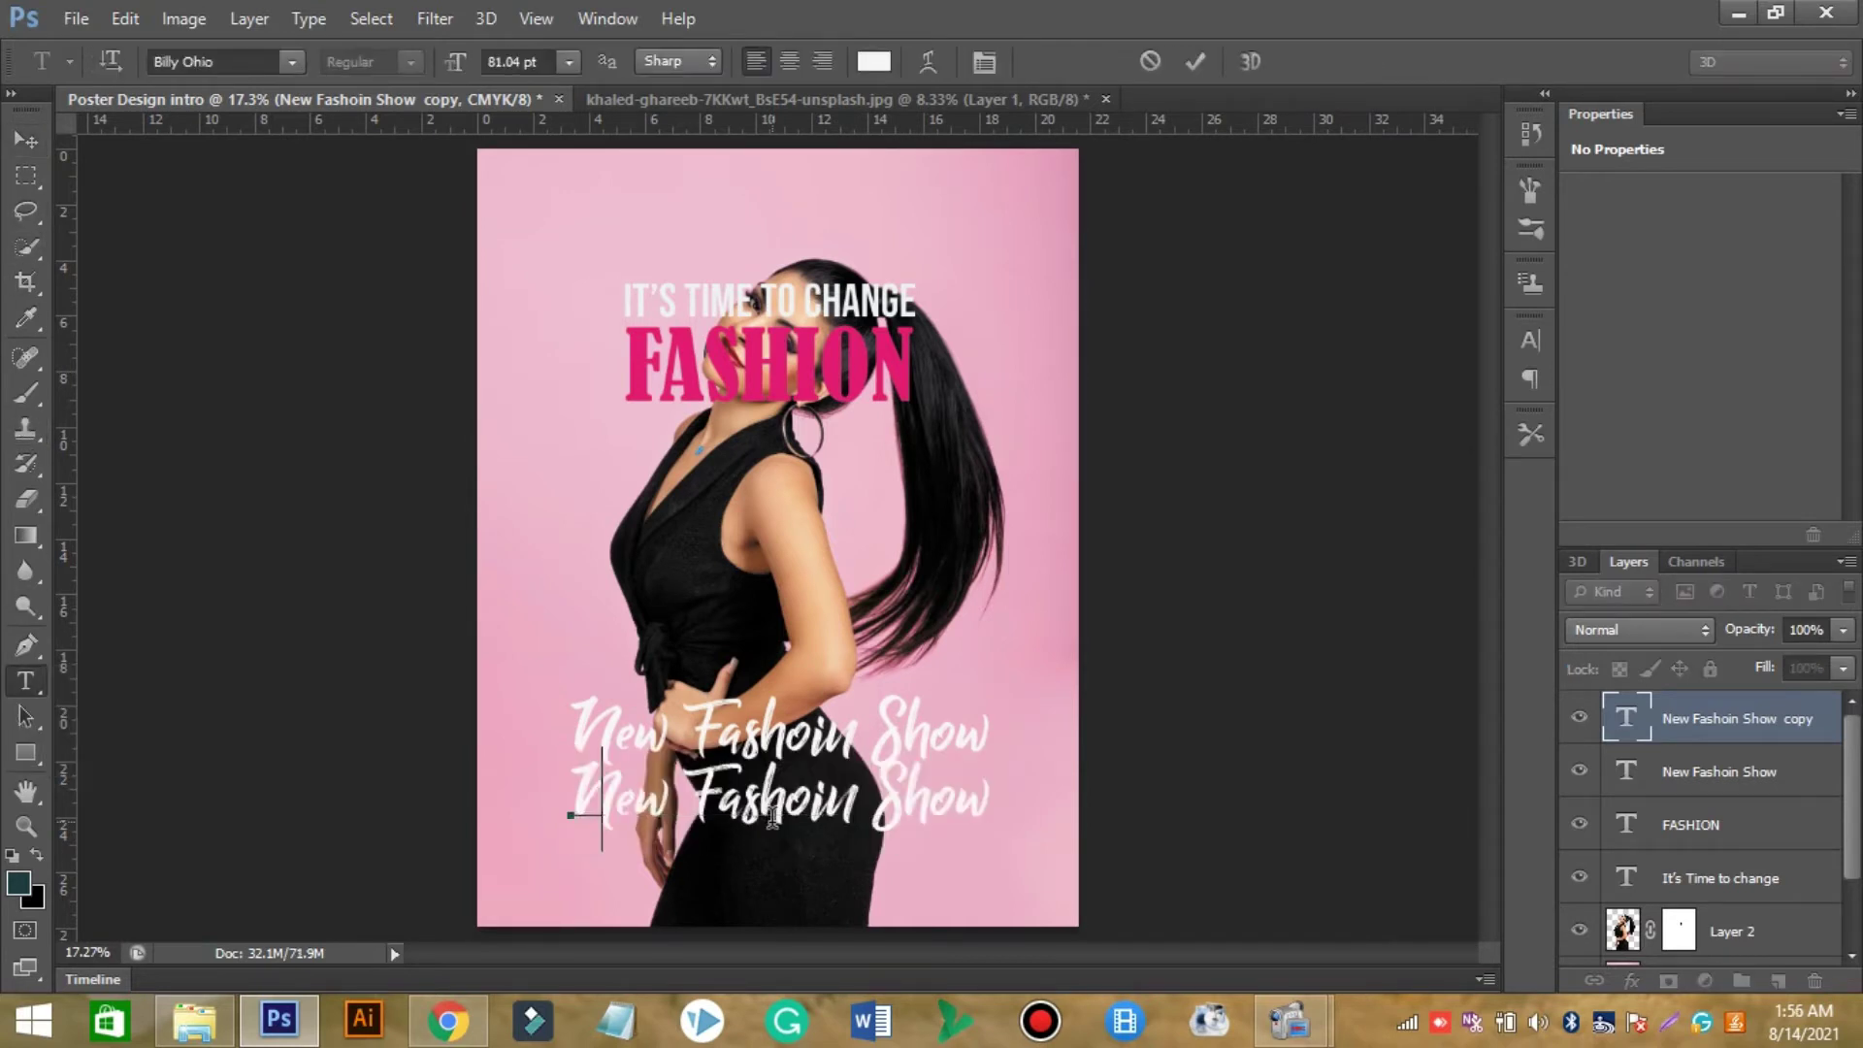
type("Arivinh")
type("g Soon")
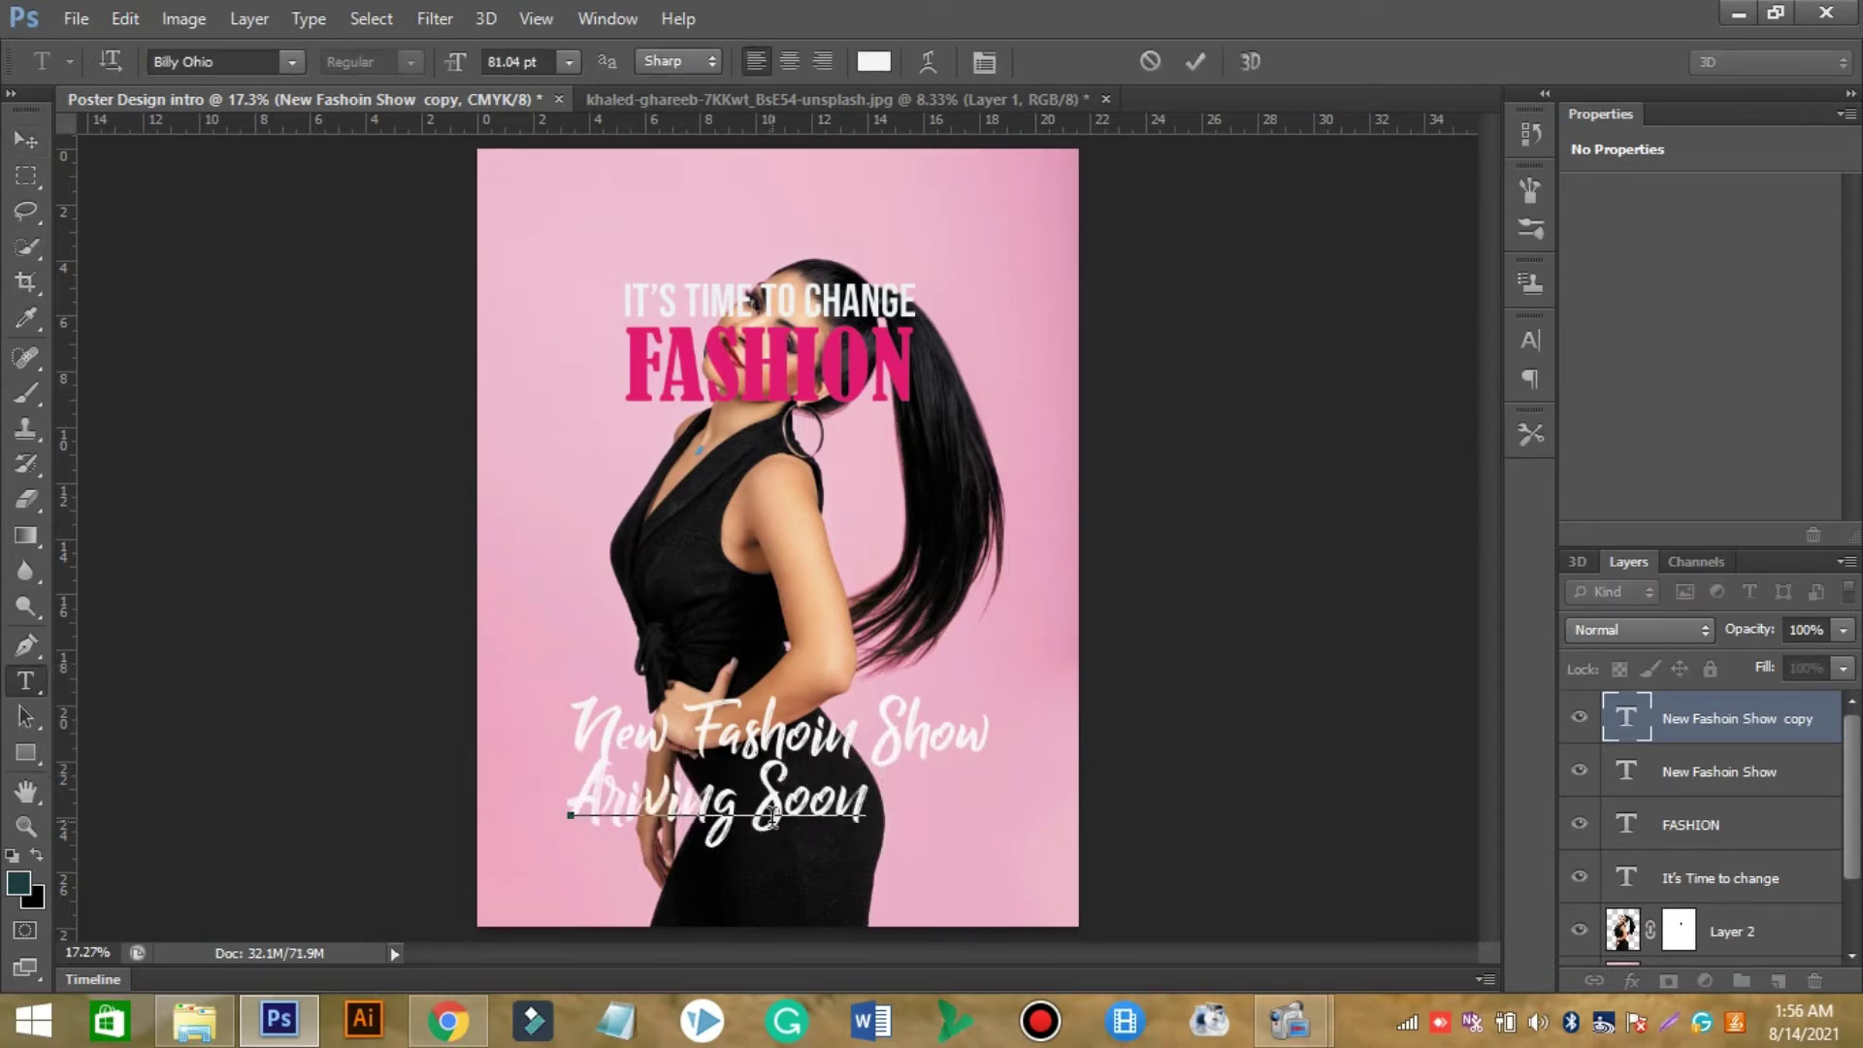
key("ctrl+a")
left_click(873, 62)
left_click(1485, 308)
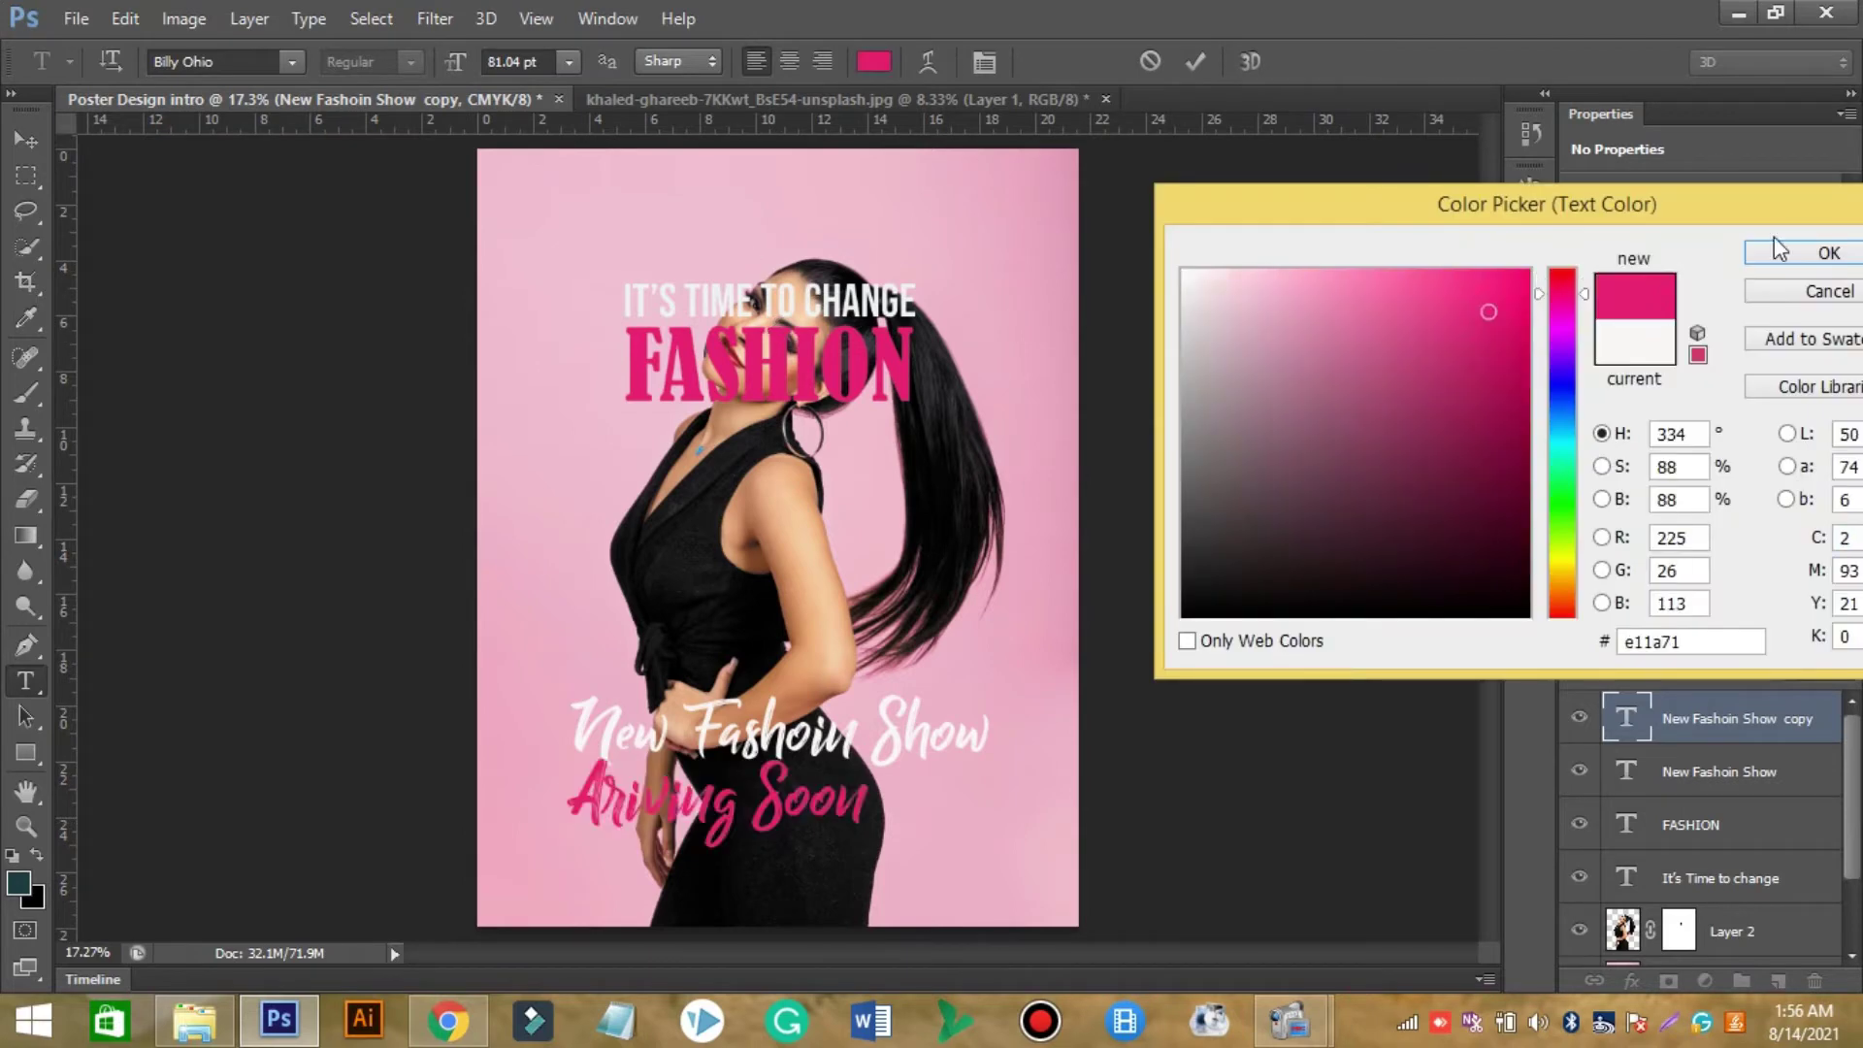
left_click(1814, 264)
left_click(291, 61)
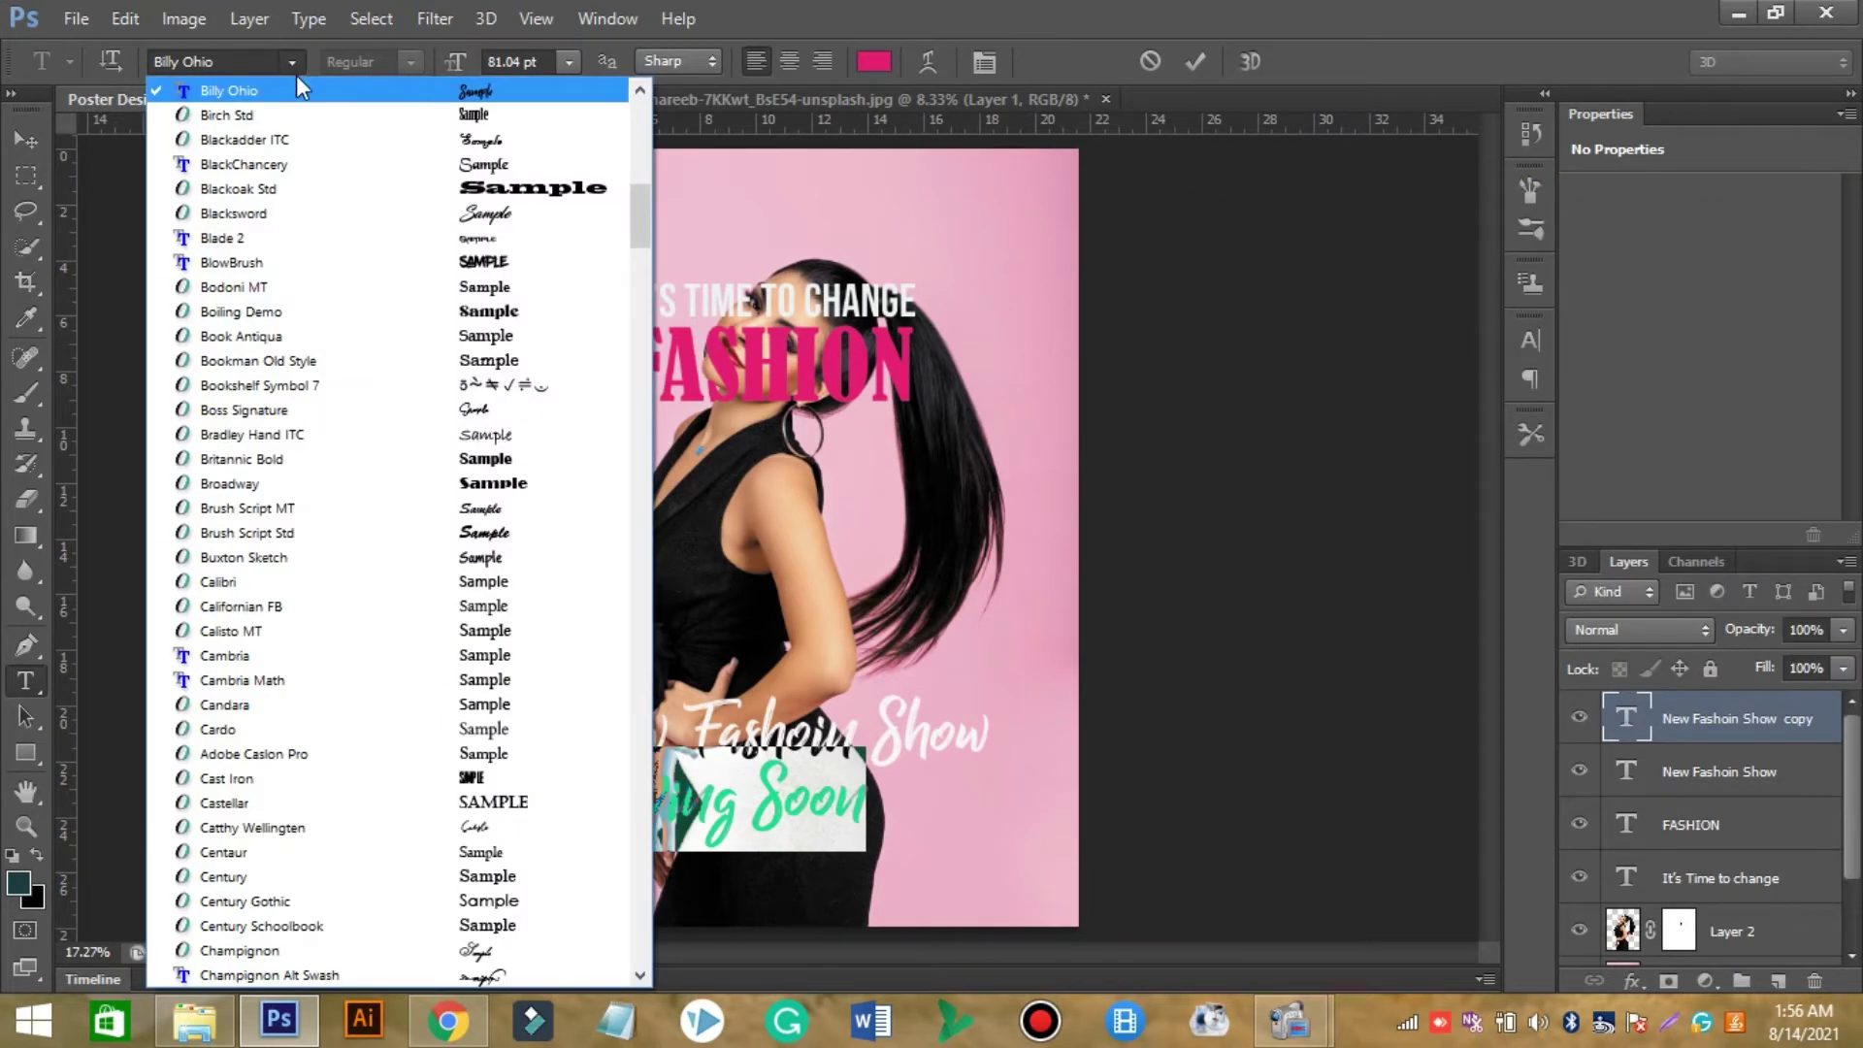
left_click_drag(642, 225, 639, 173)
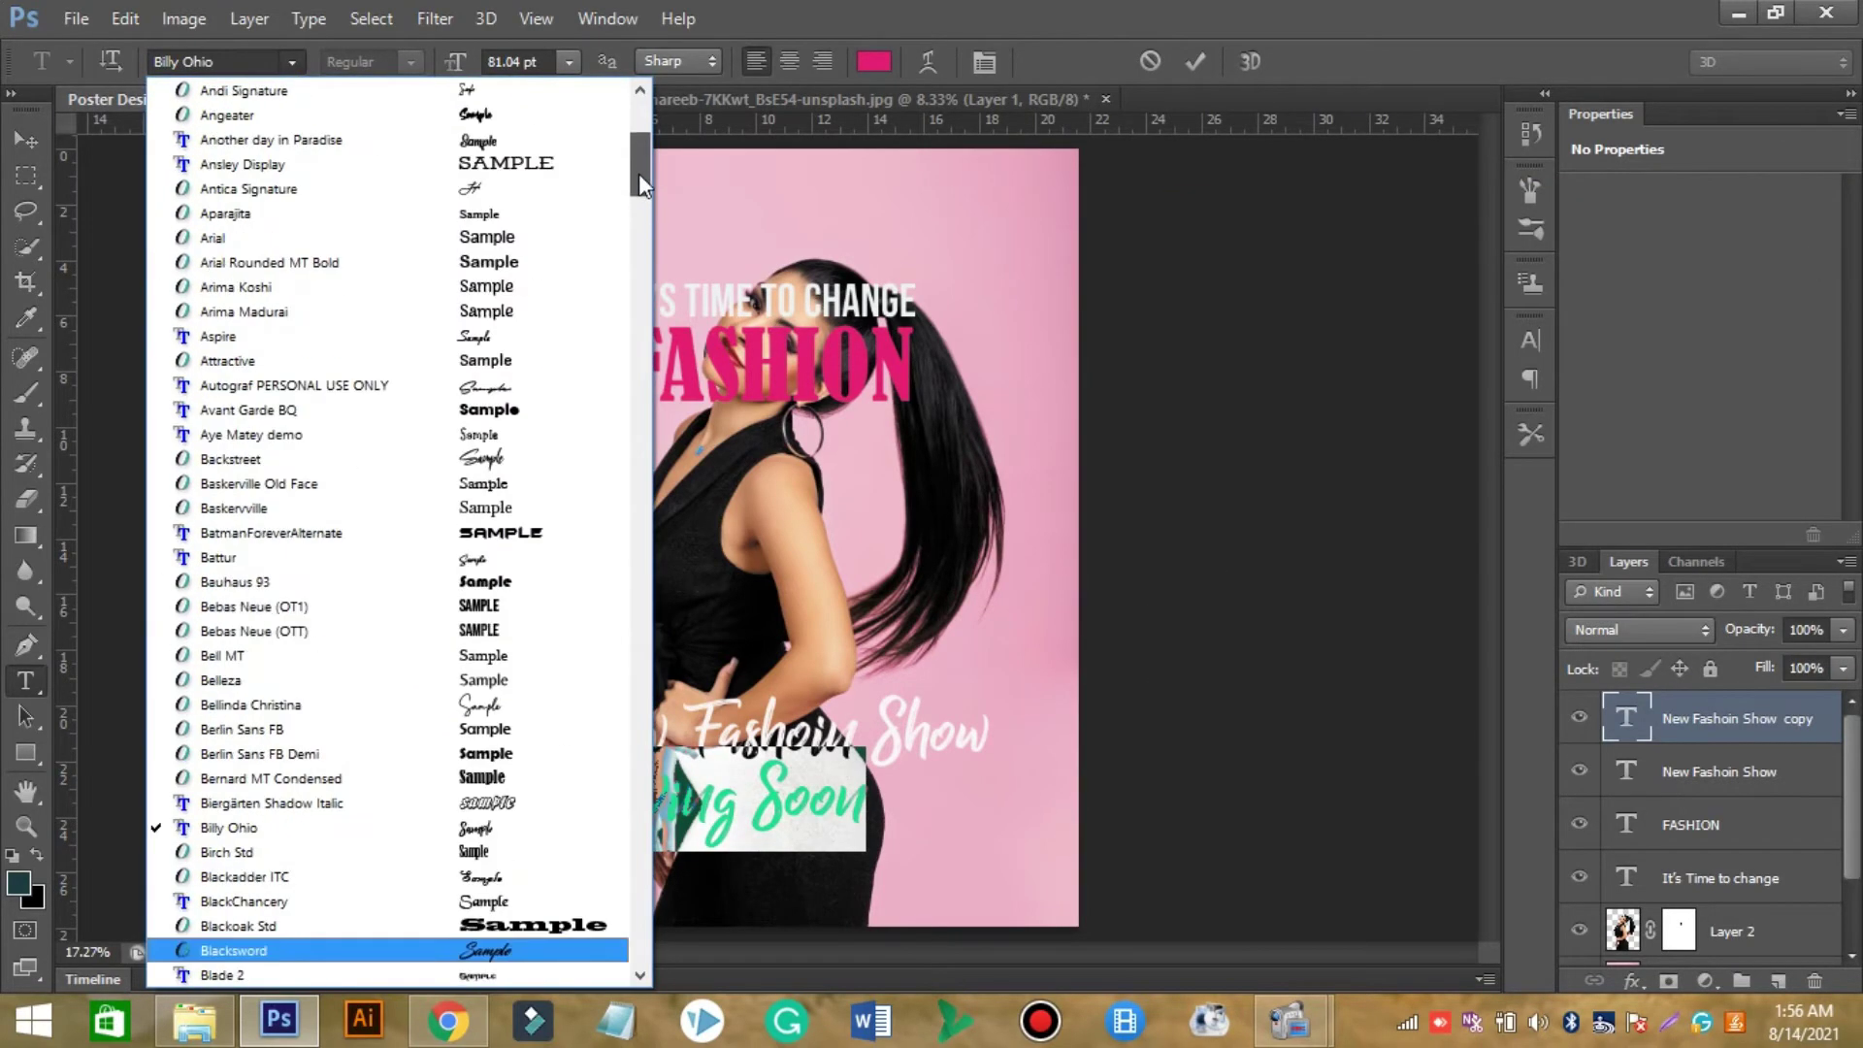
left_click(402, 607)
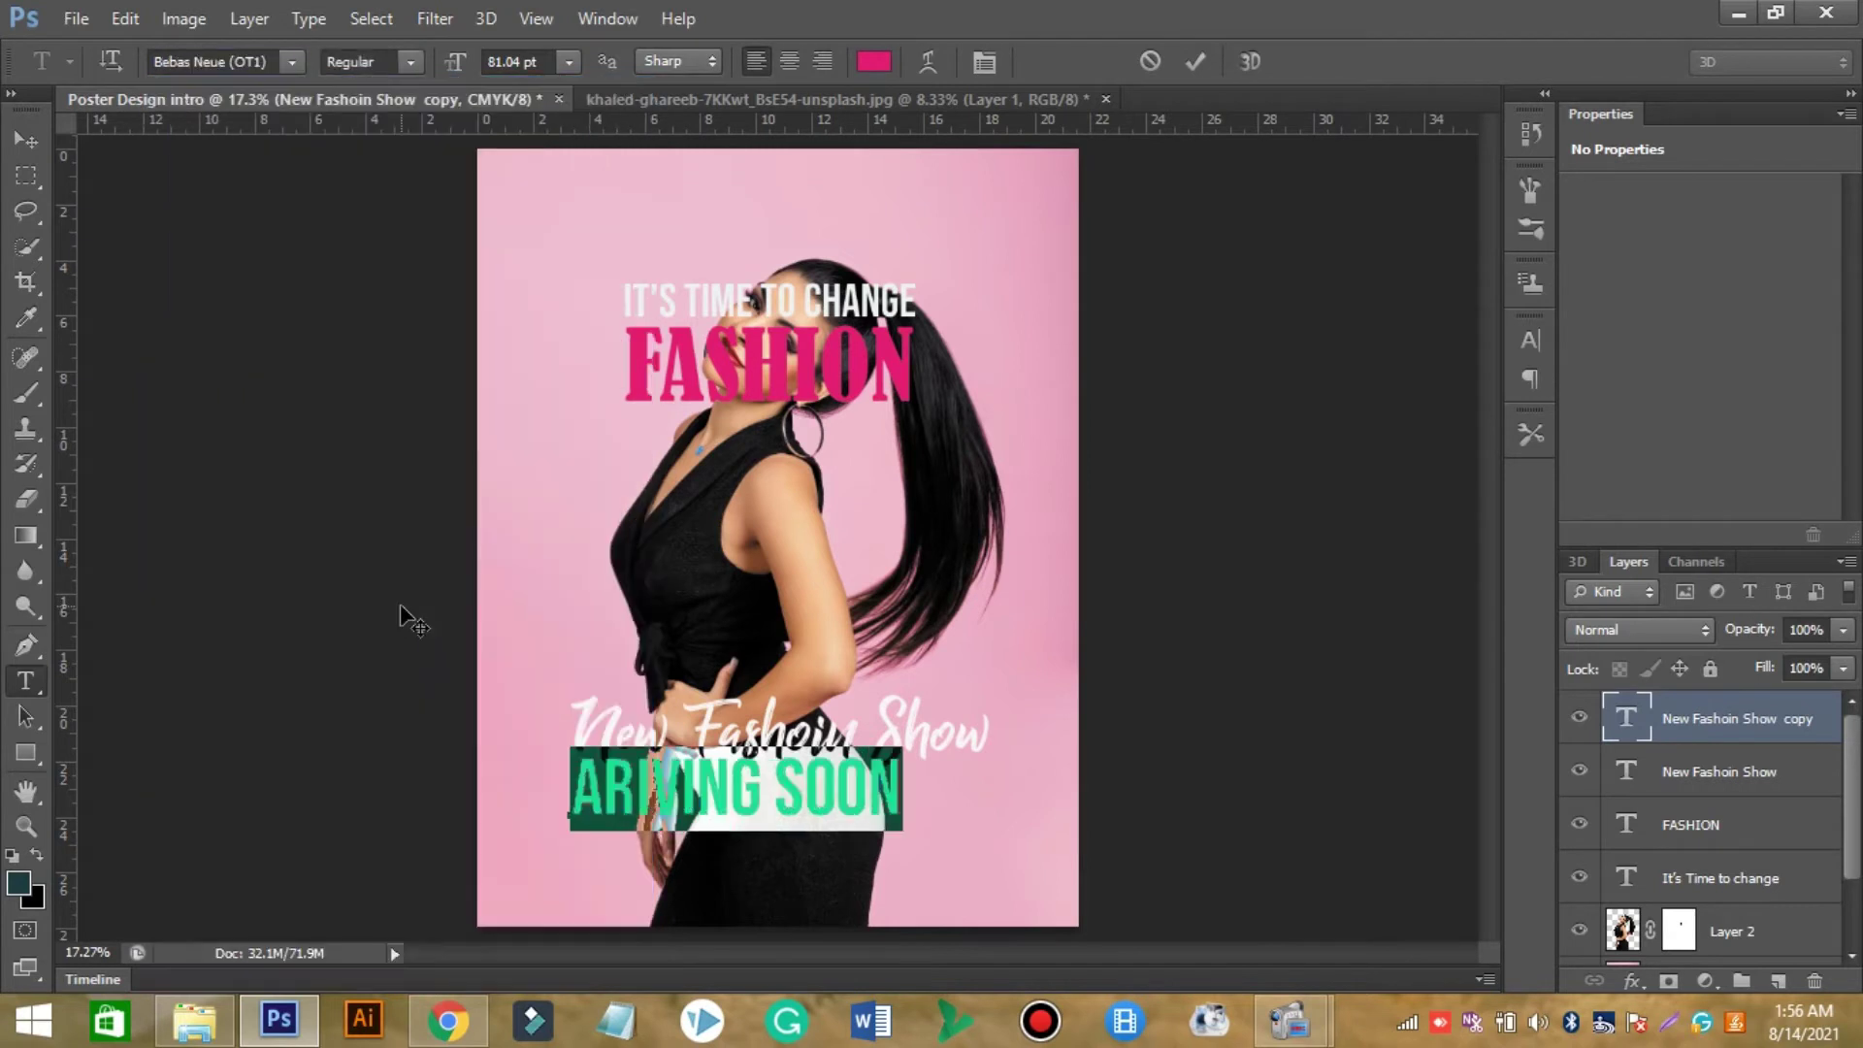
left_click(1196, 62)
Enlarge ARIVING SOON, then select the FASHION and IT'S TIME TO CHANGE layers together.
left_click(25, 141)
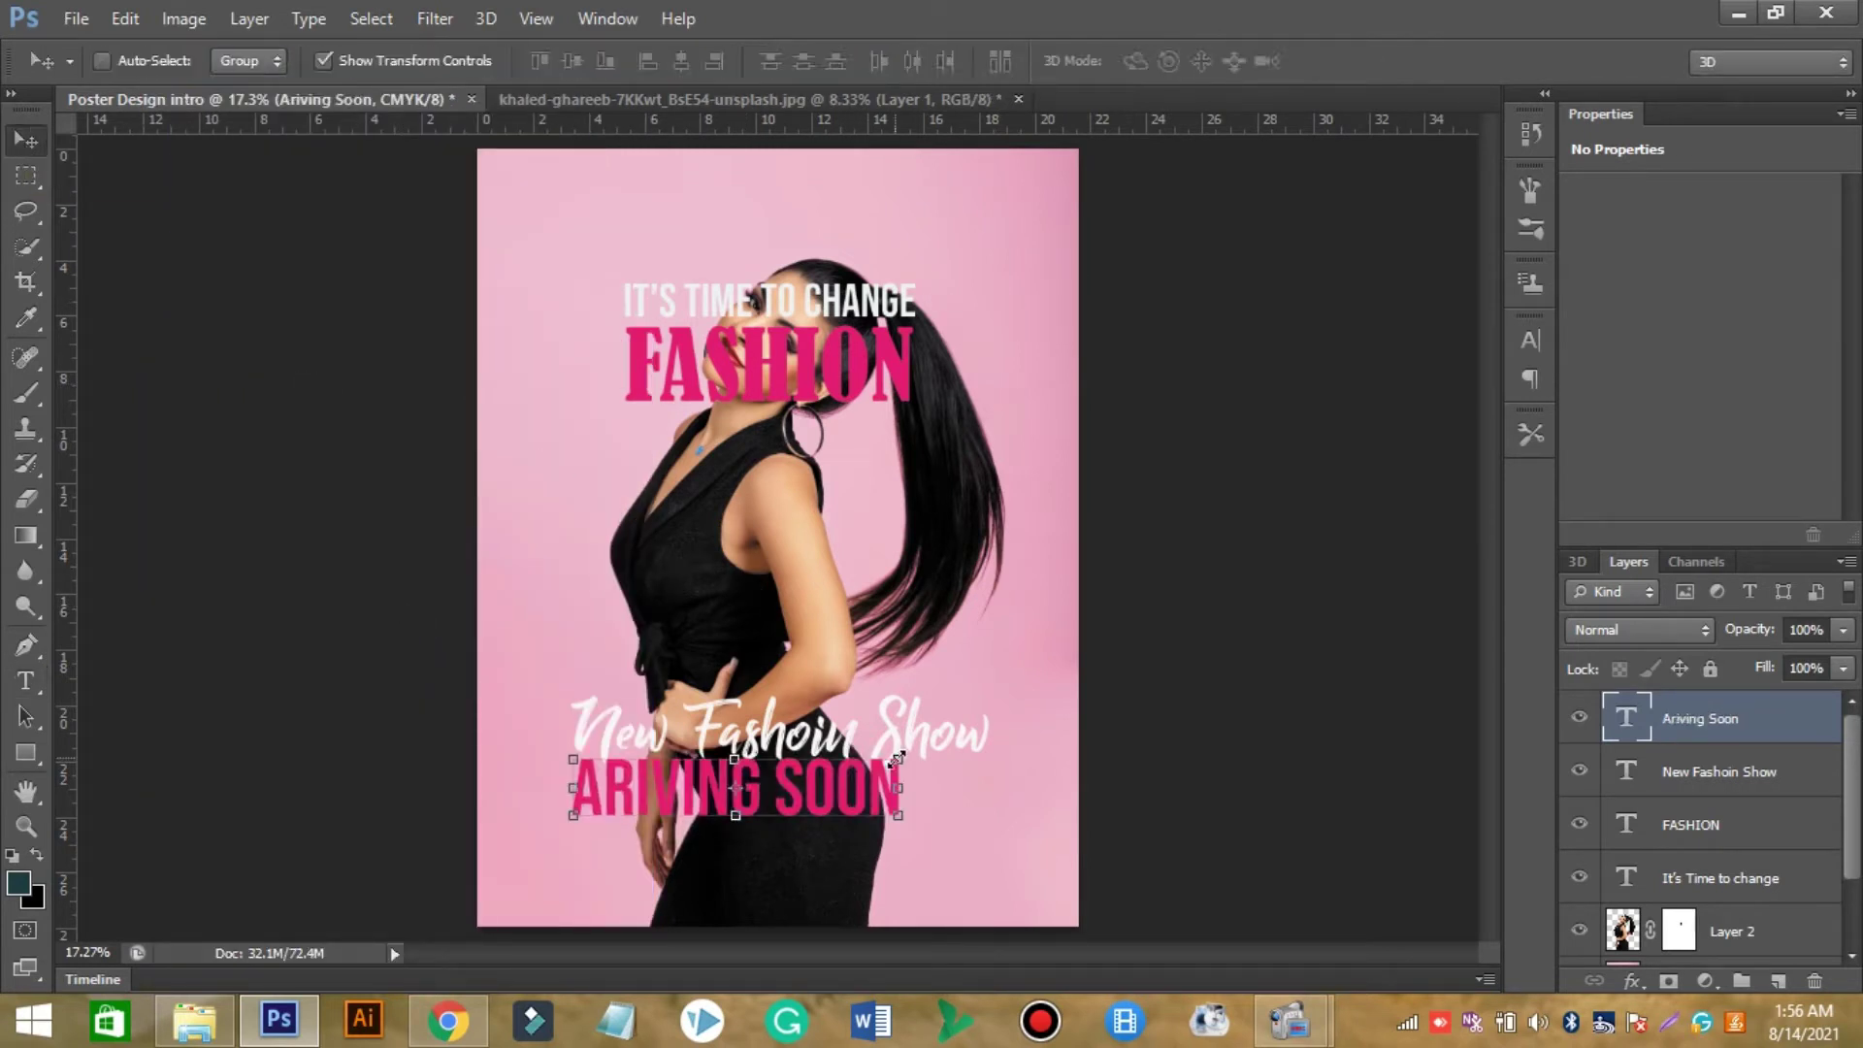
left_click_drag(899, 816, 985, 851)
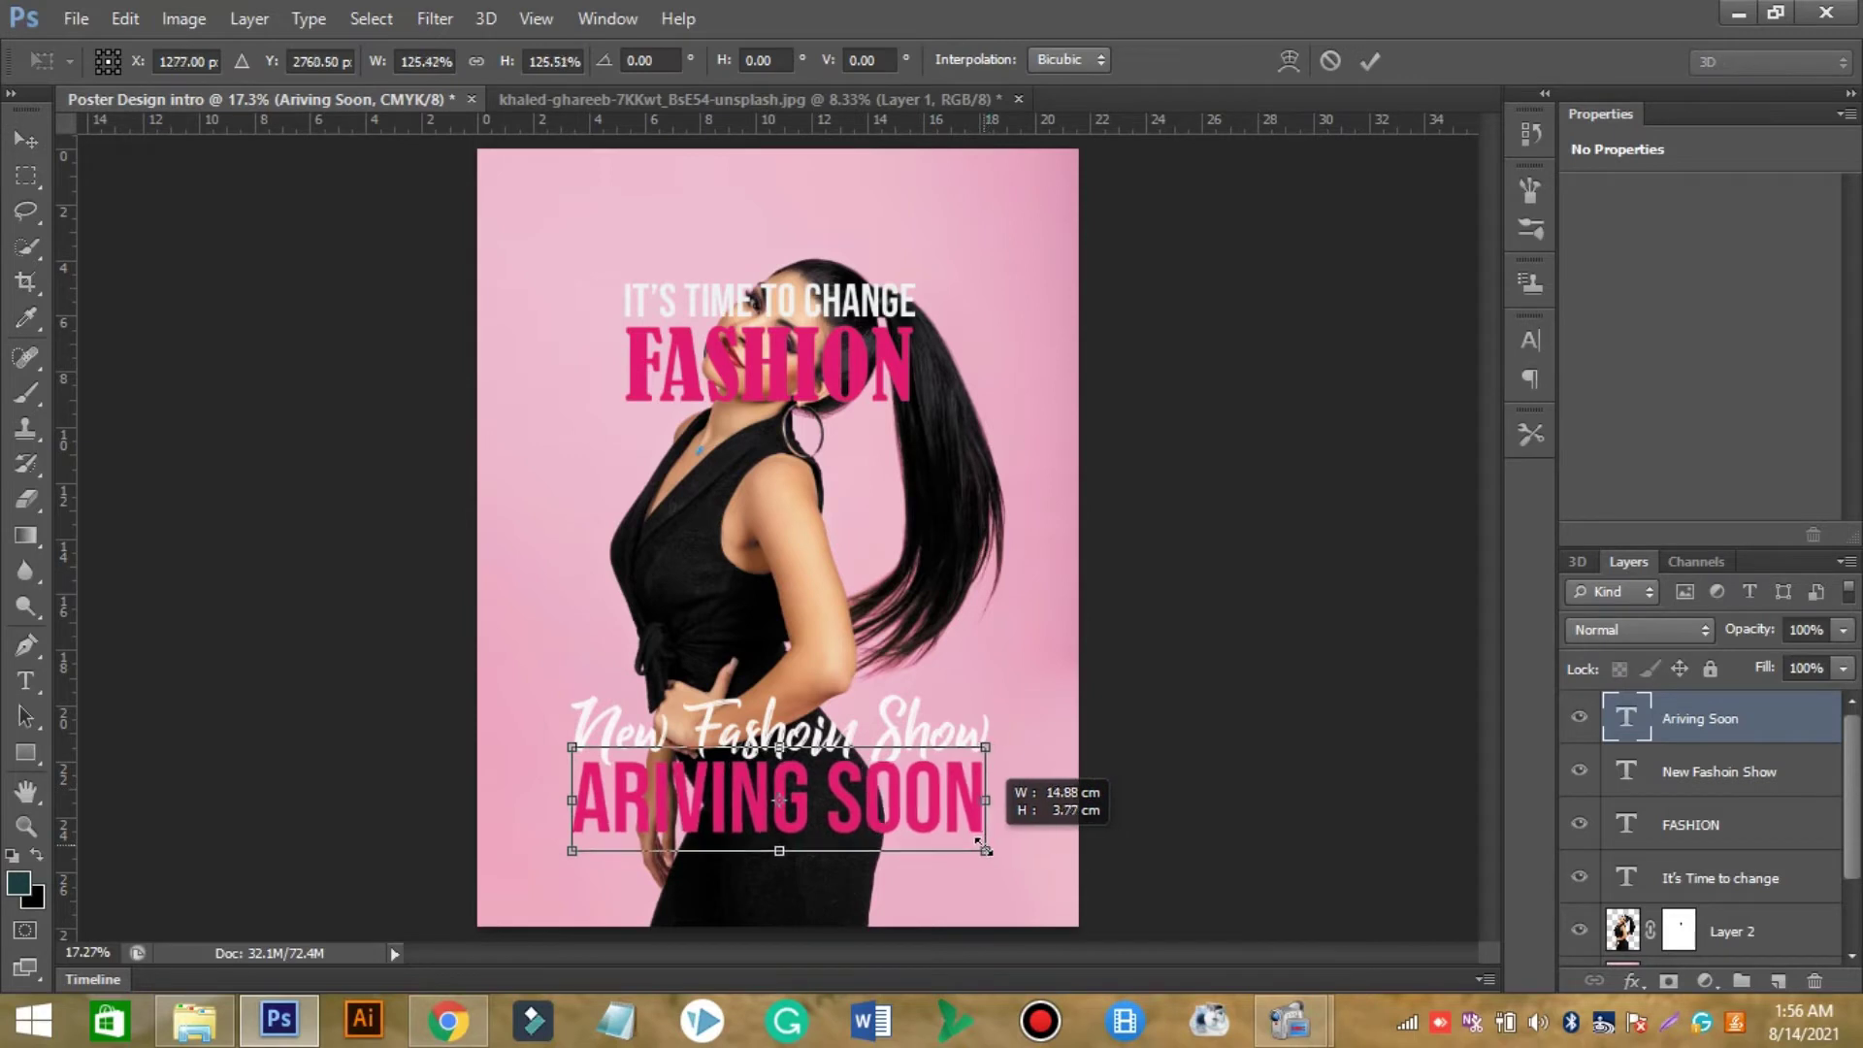
left_click(1369, 61)
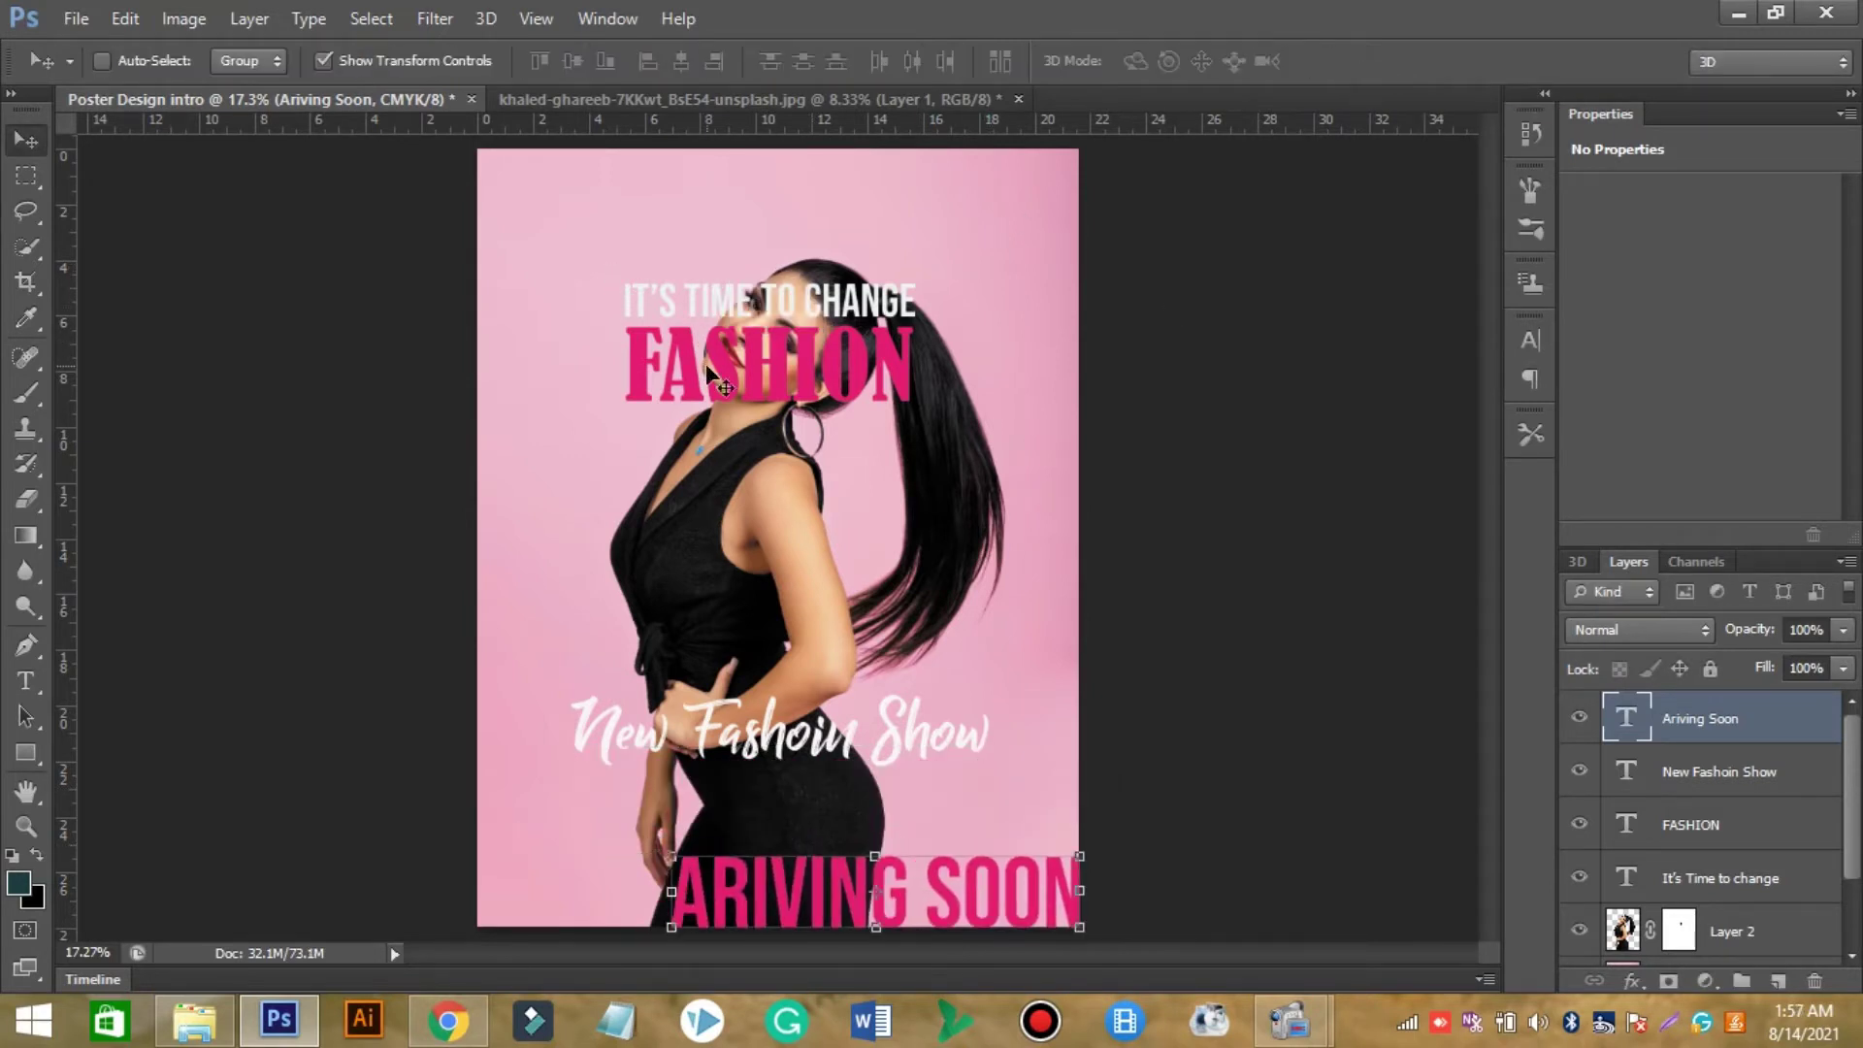
left_click(1758, 843)
left_click(1737, 878, "shift")
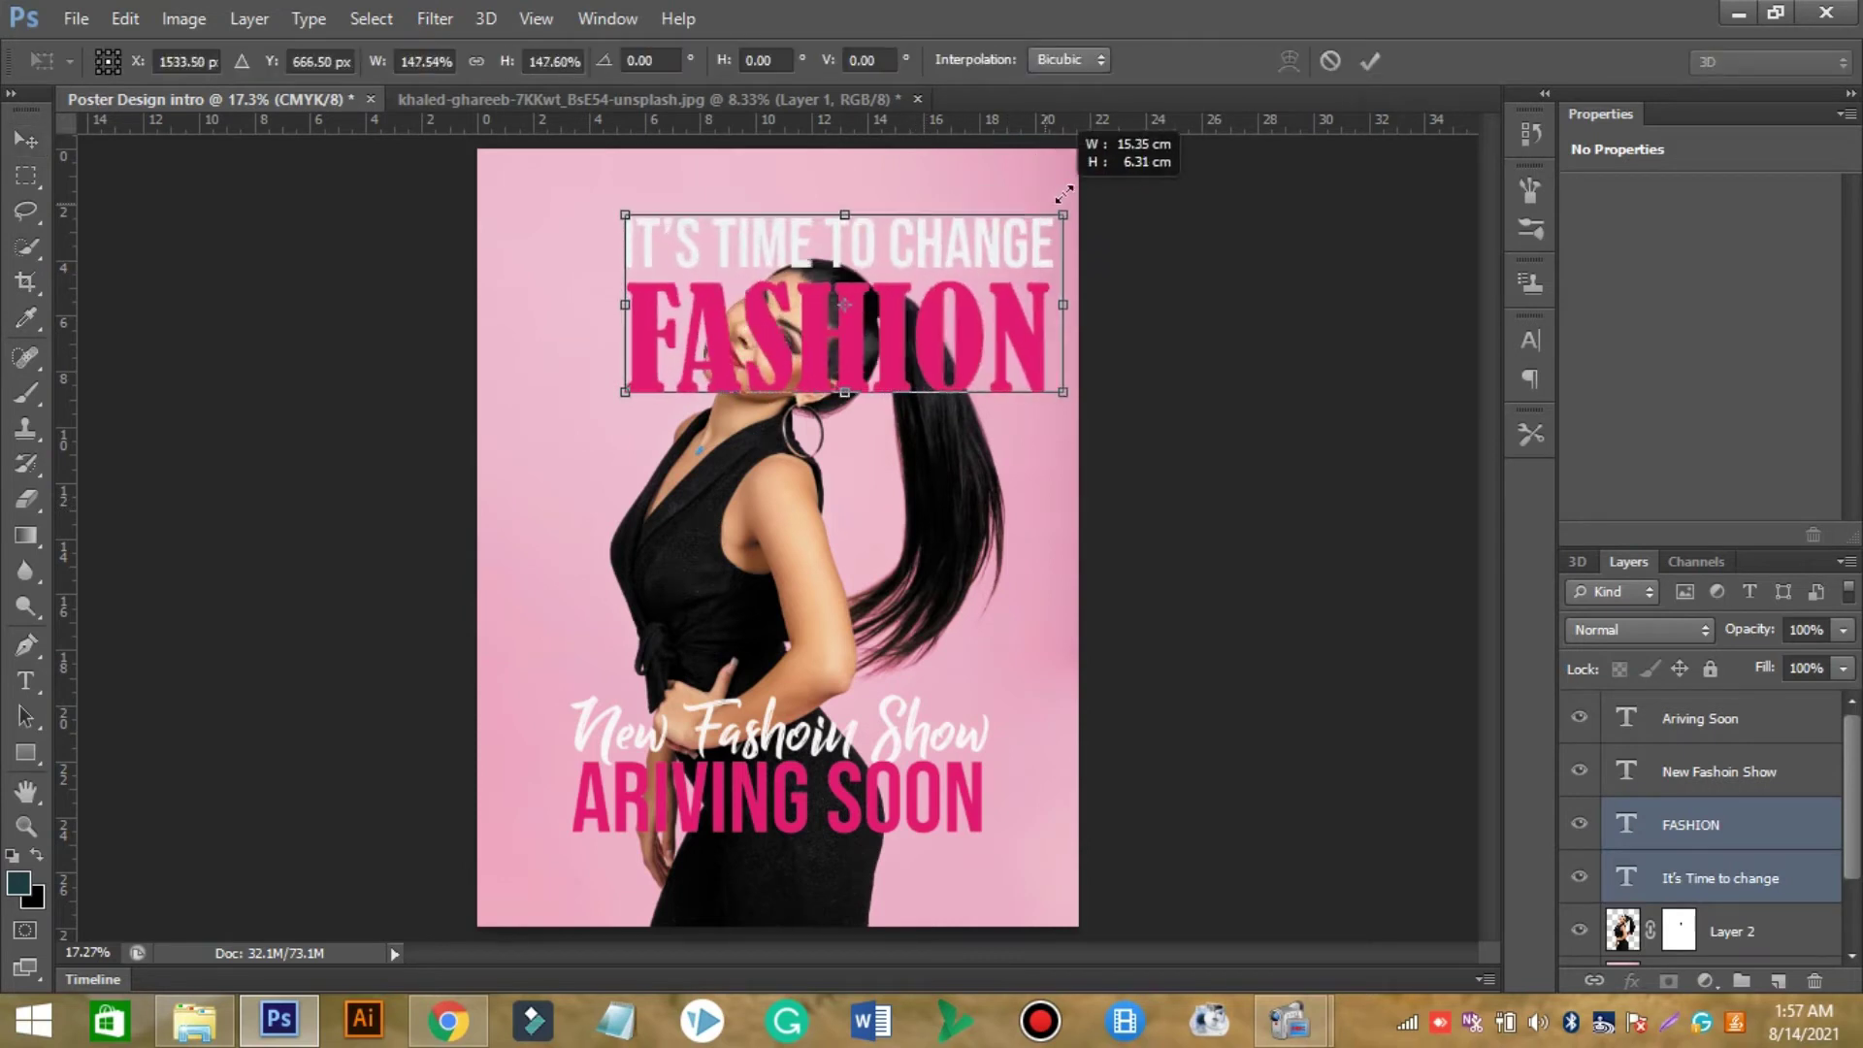
Scale up both headline lines together and shift them left to centre them.
left_click_drag(914, 274, 1082, 206)
left_click_drag(921, 330, 849, 324)
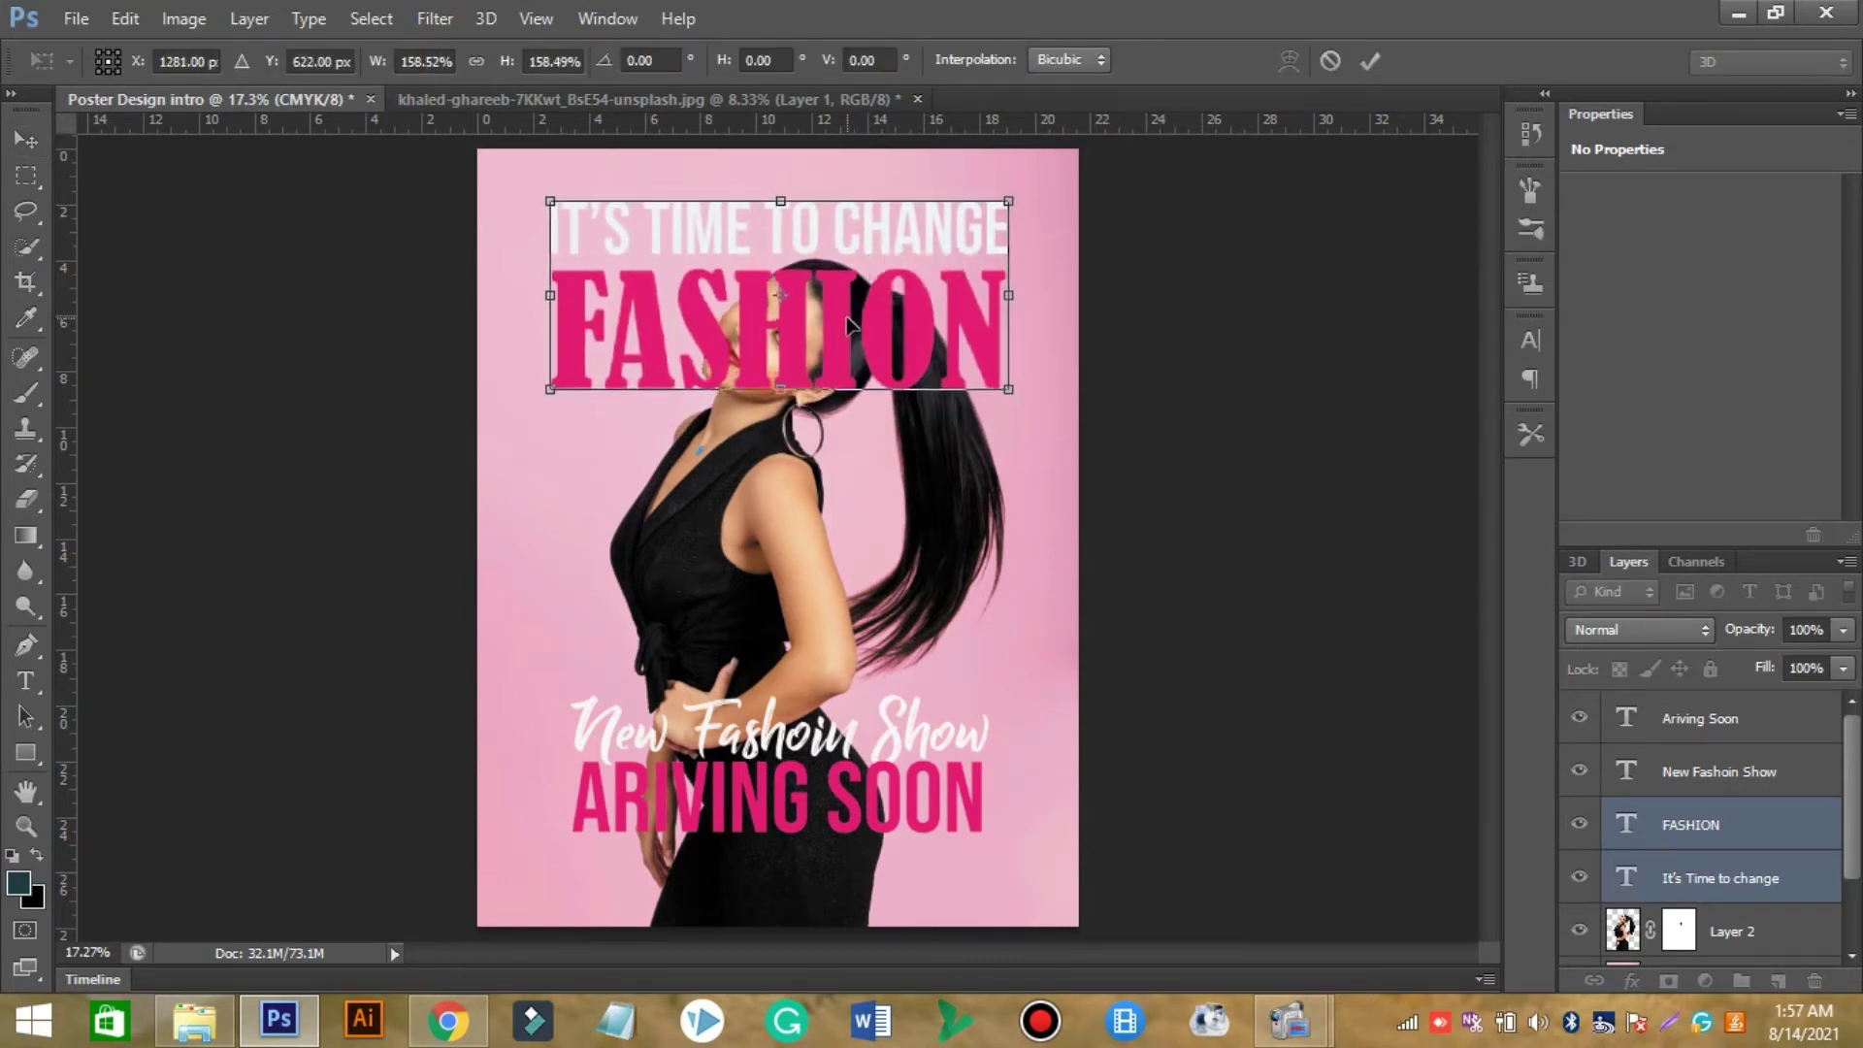
left_click(1374, 58)
Move FASHION below the model layer and enlarge it to span the poster width.
left_click(1718, 827)
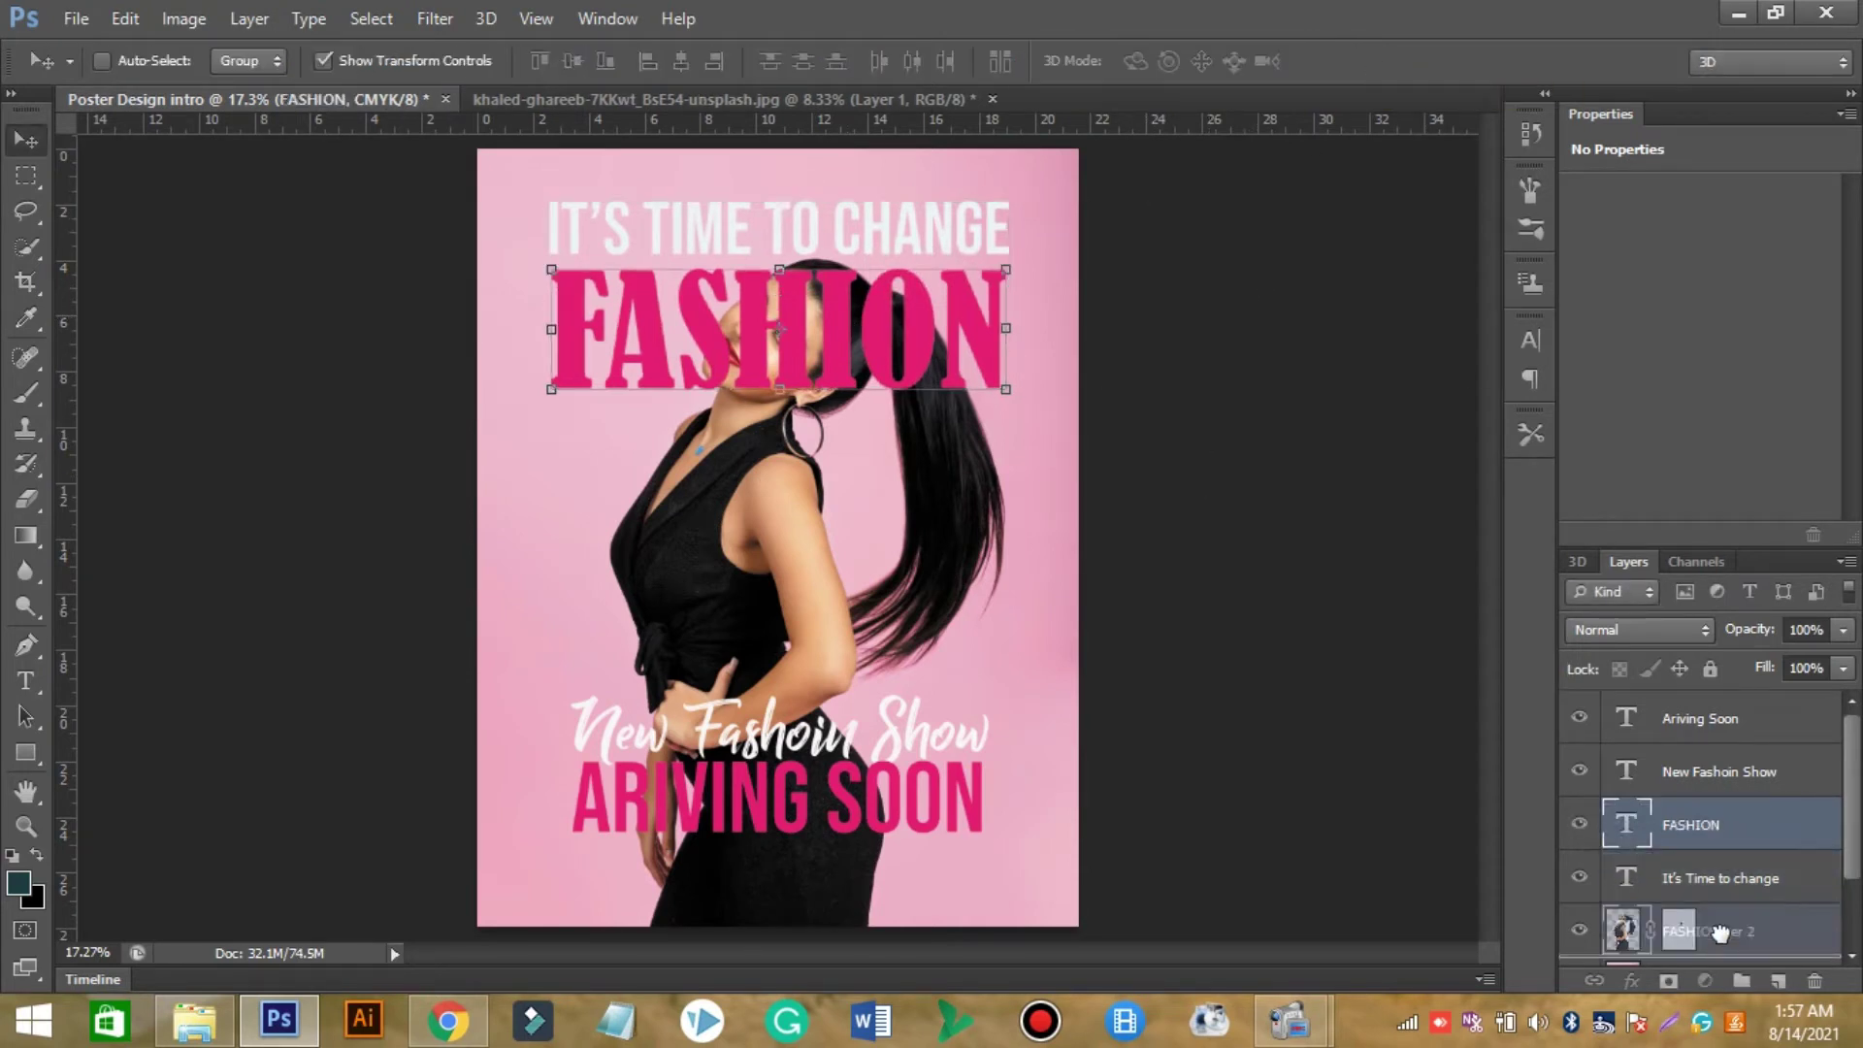
left_click_drag(1719, 833, 1722, 955)
left_click_drag(1853, 815, 1854, 868)
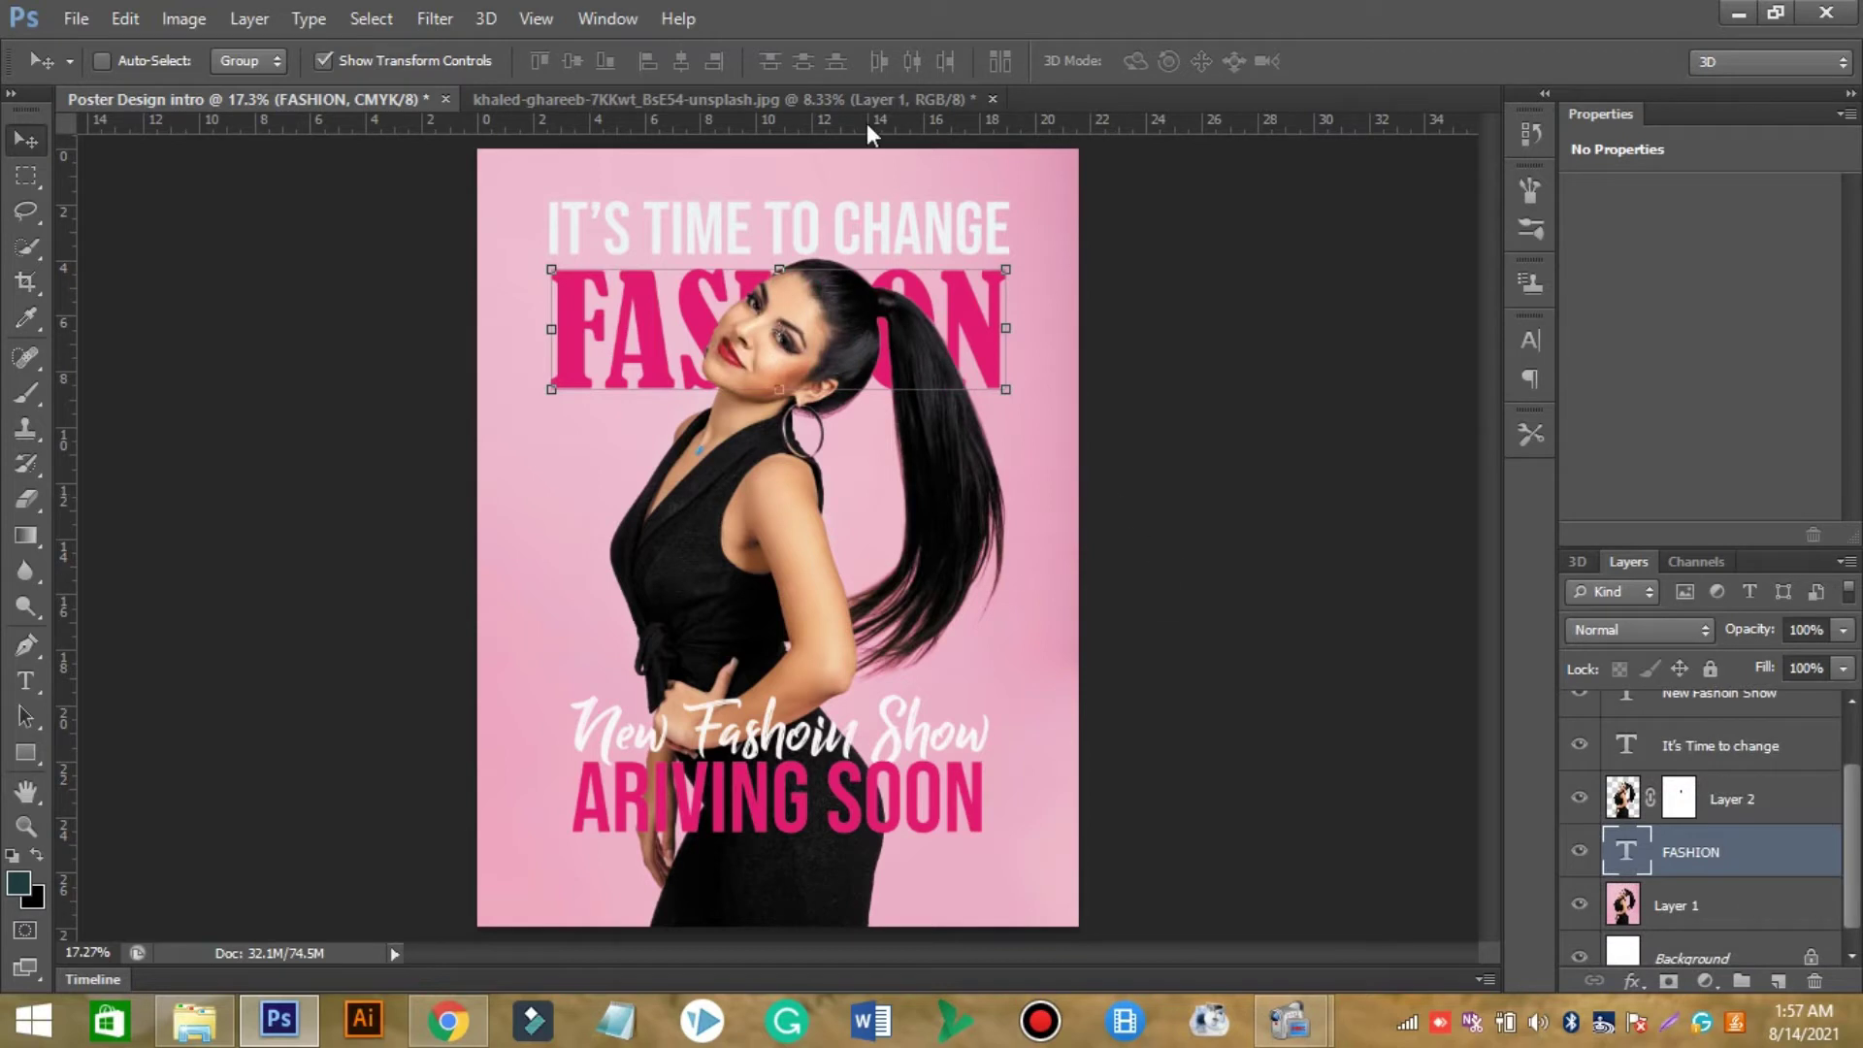
left_click_drag(1007, 262, 1070, 227)
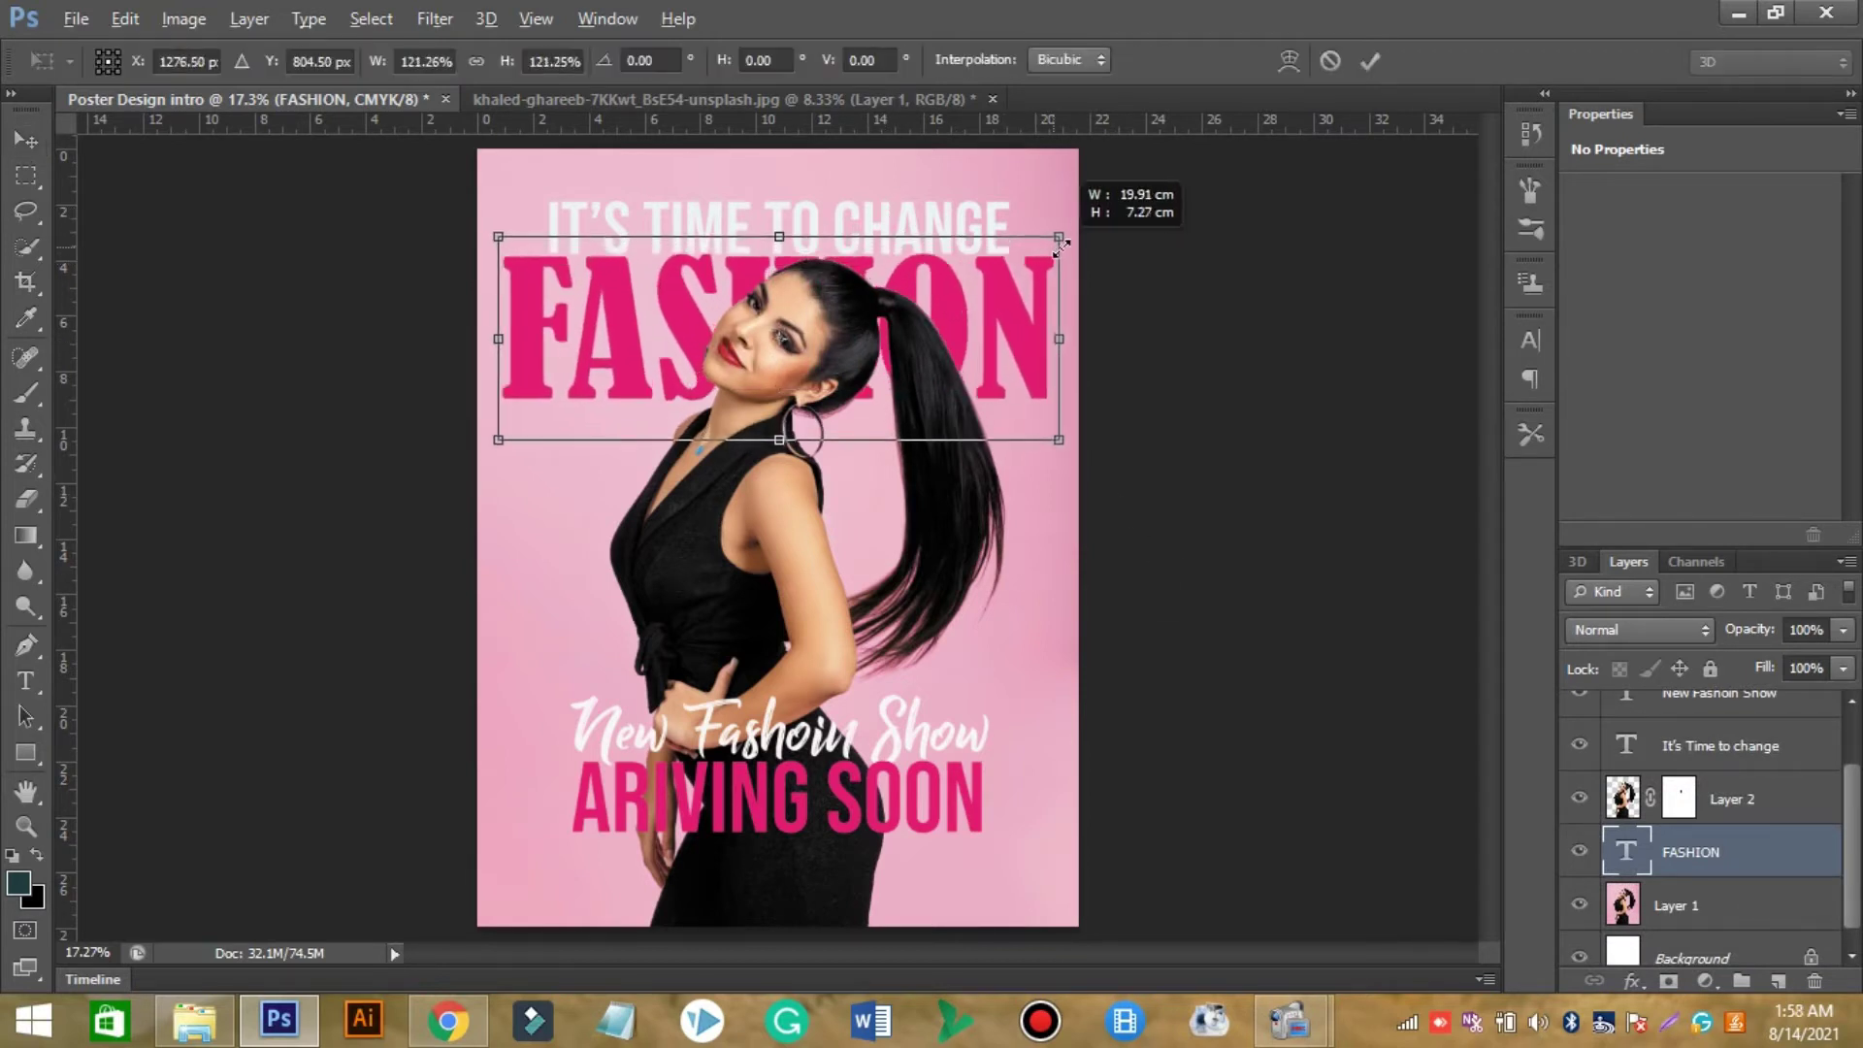
left_click(1370, 60)
Stretch the It's Time to change line wider and nudge it up.
left_click(1722, 746)
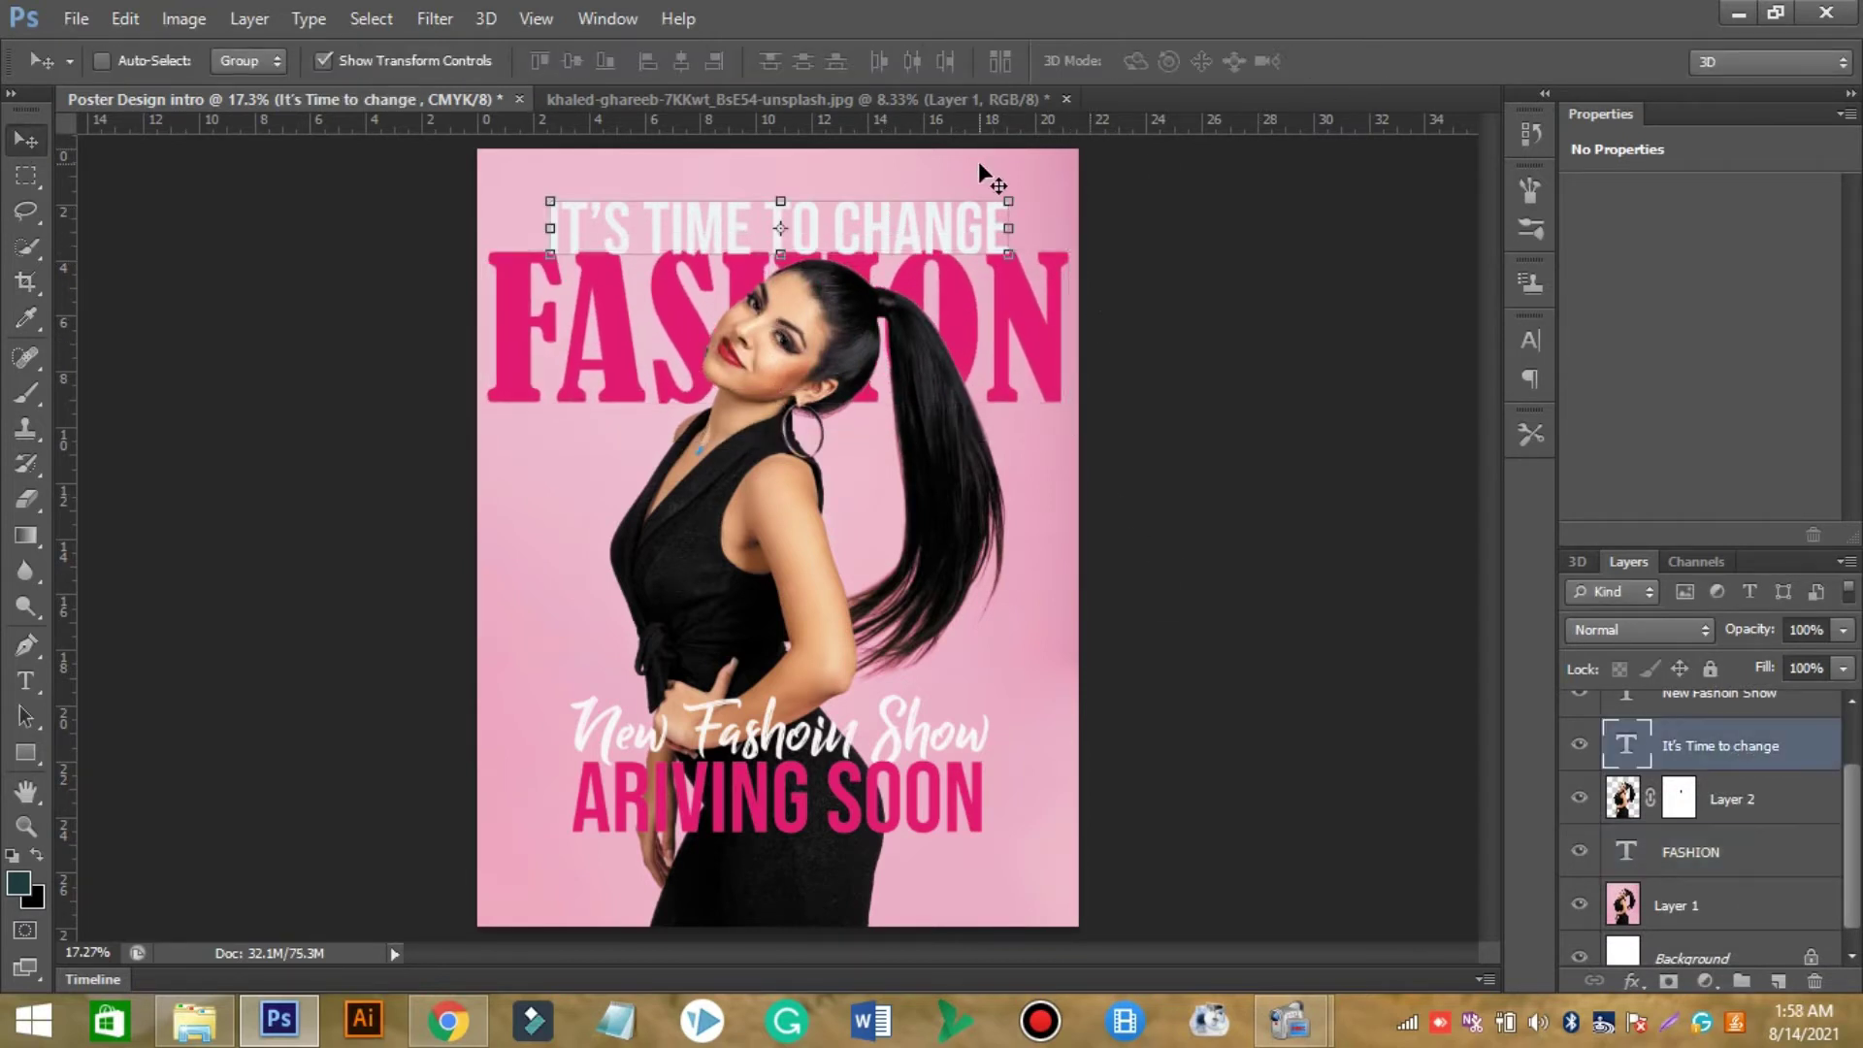
left_click_drag(1008, 228, 1081, 228)
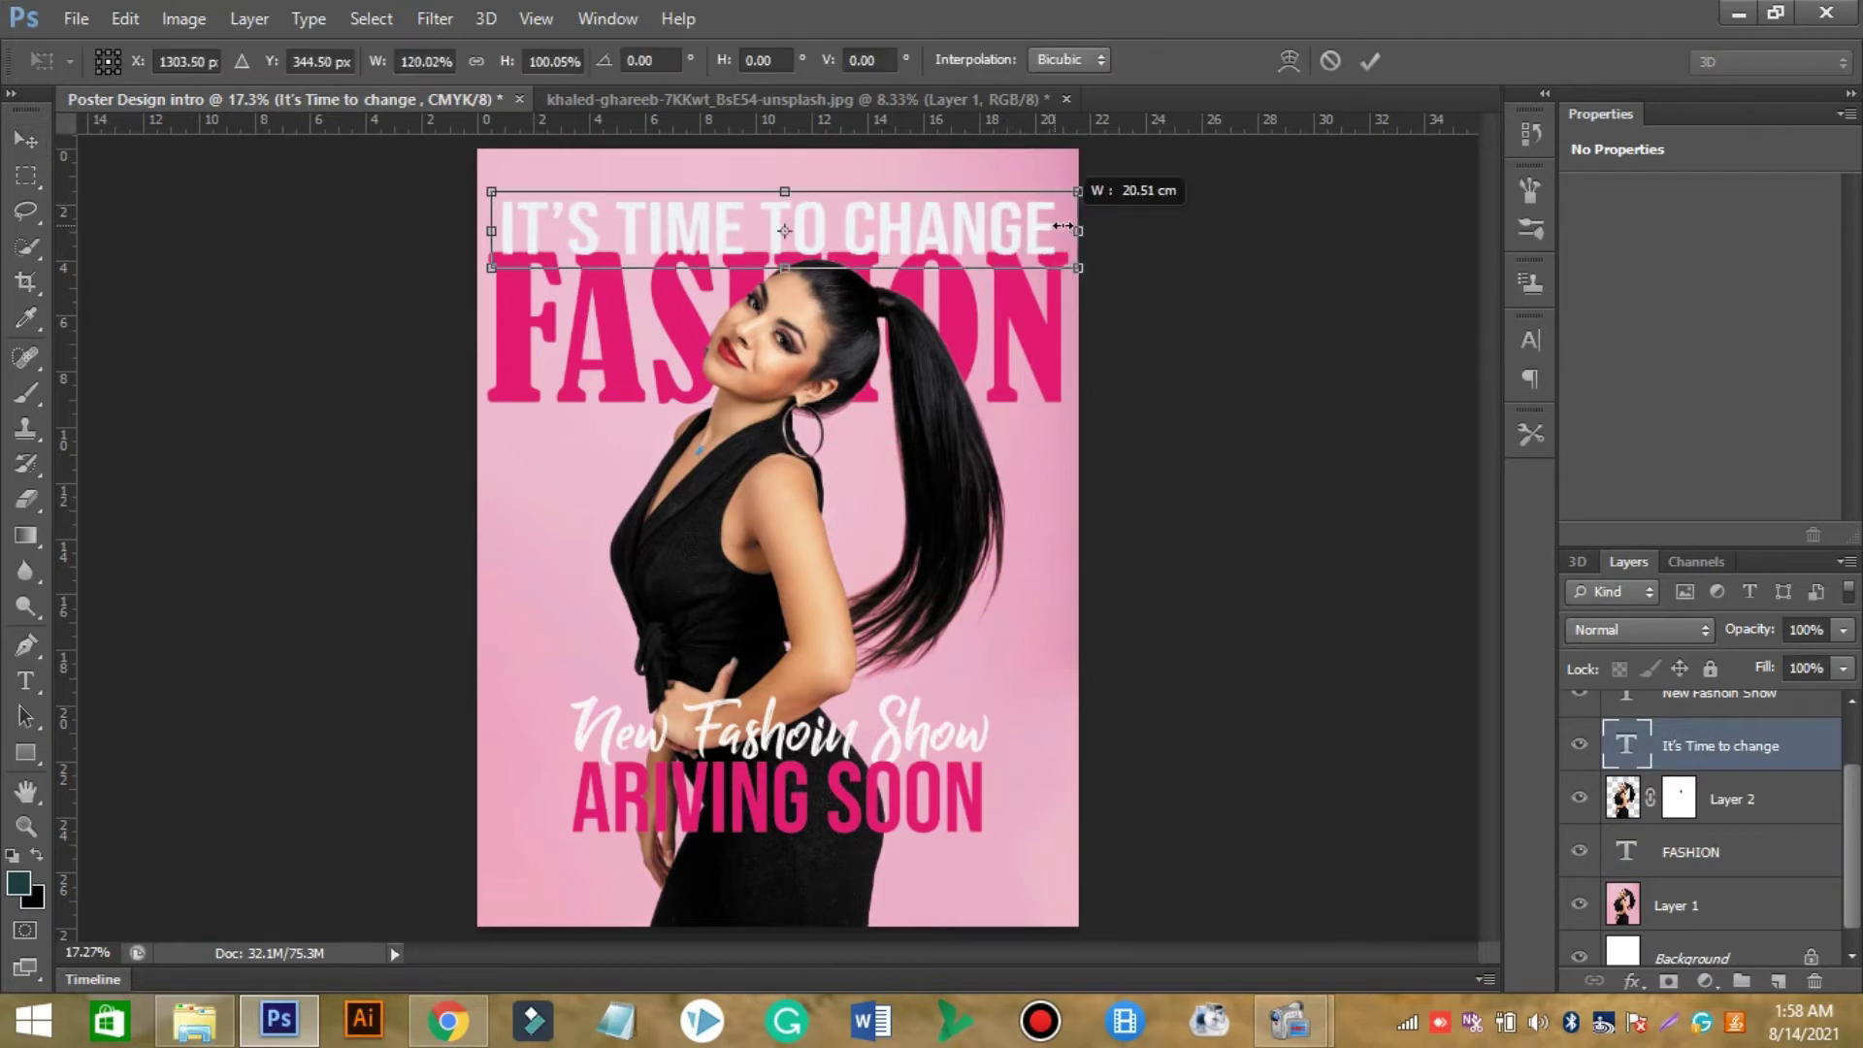
key("shift+Up")
key("shift+Up")
key("shift+Up")
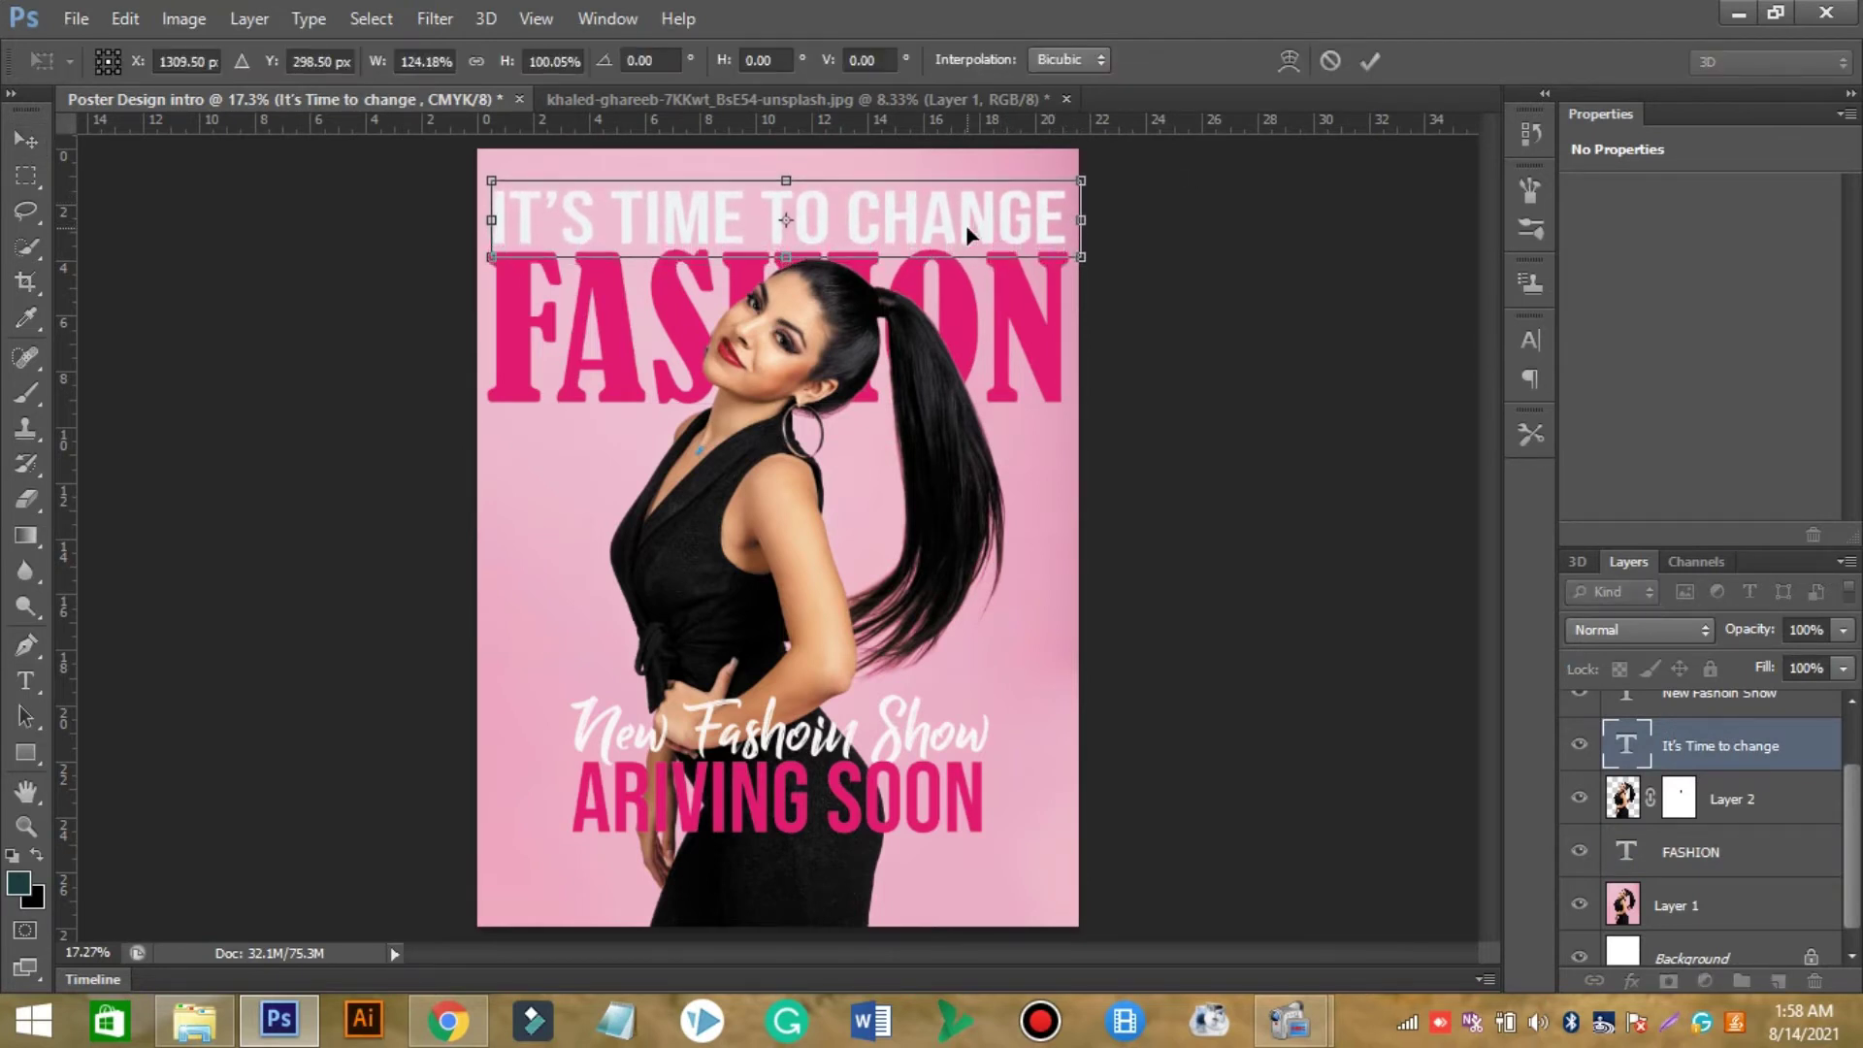
left_click(1370, 60)
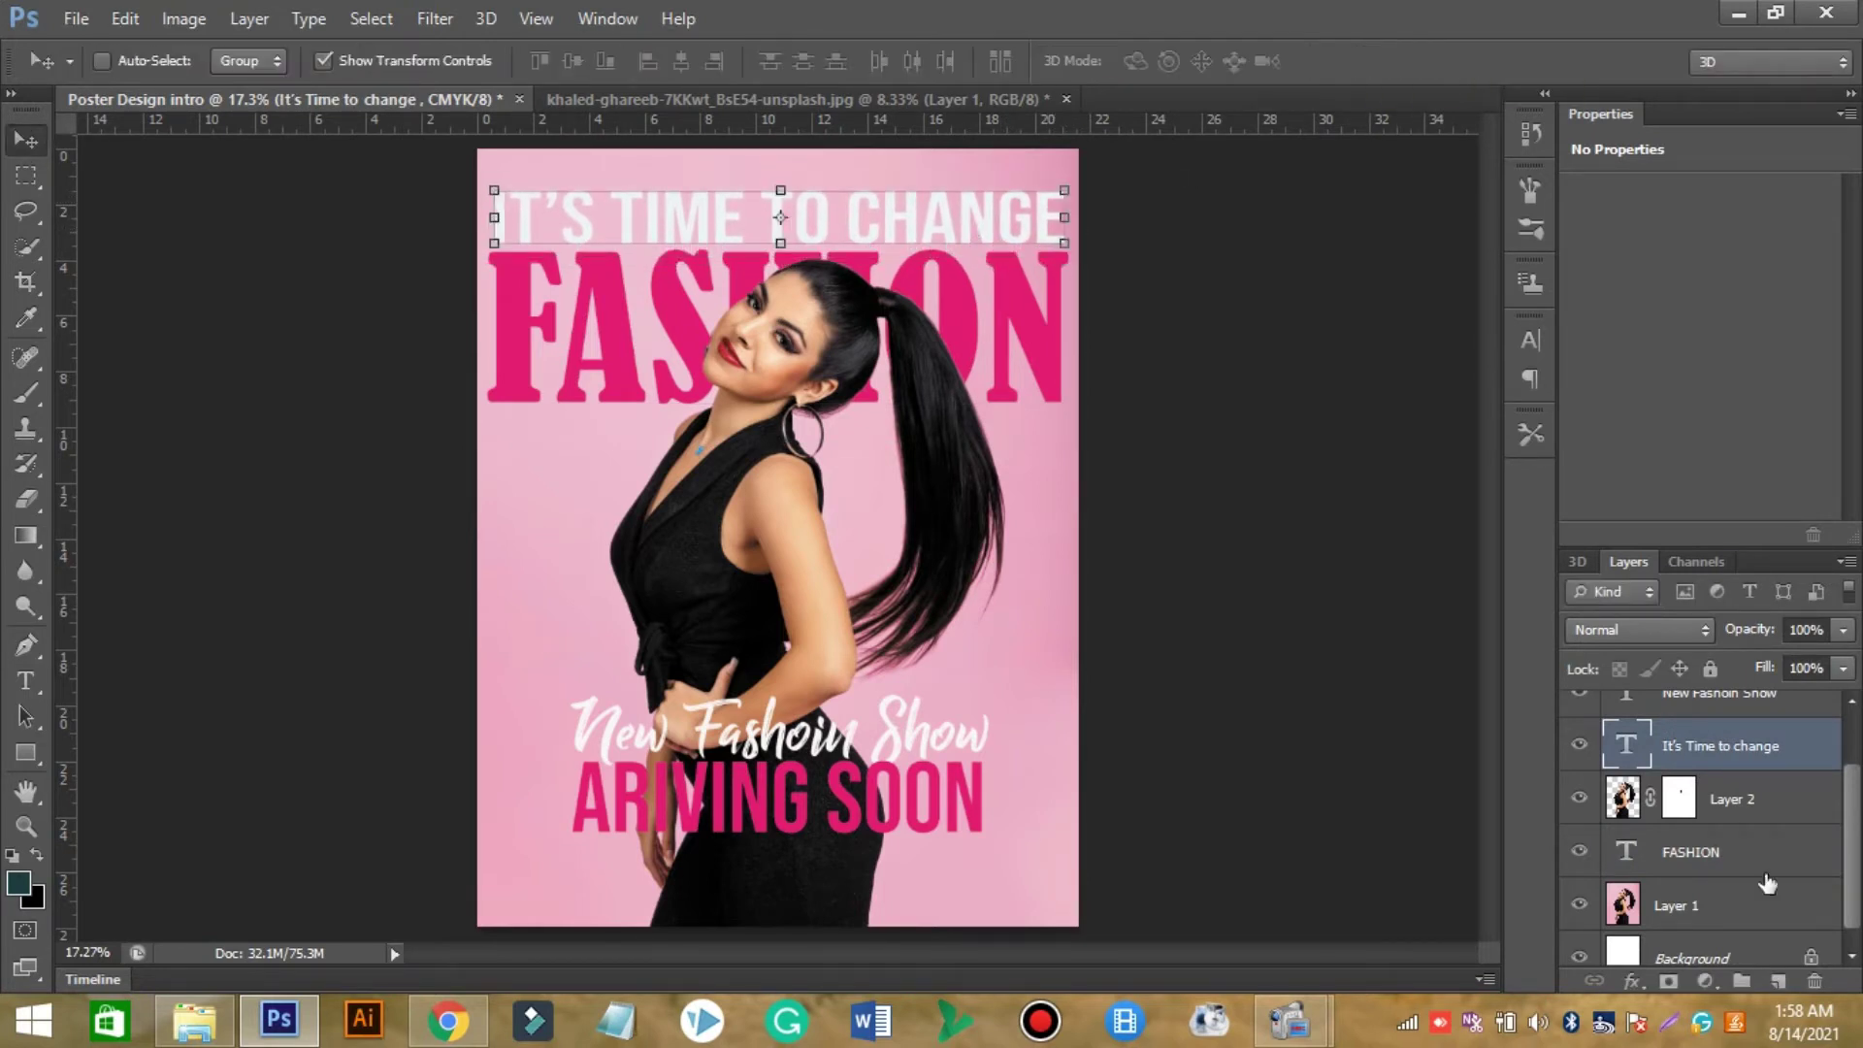
left_click(1724, 854)
Nudge the two headline text lines upward into position.
left_click(1725, 743, "shift")
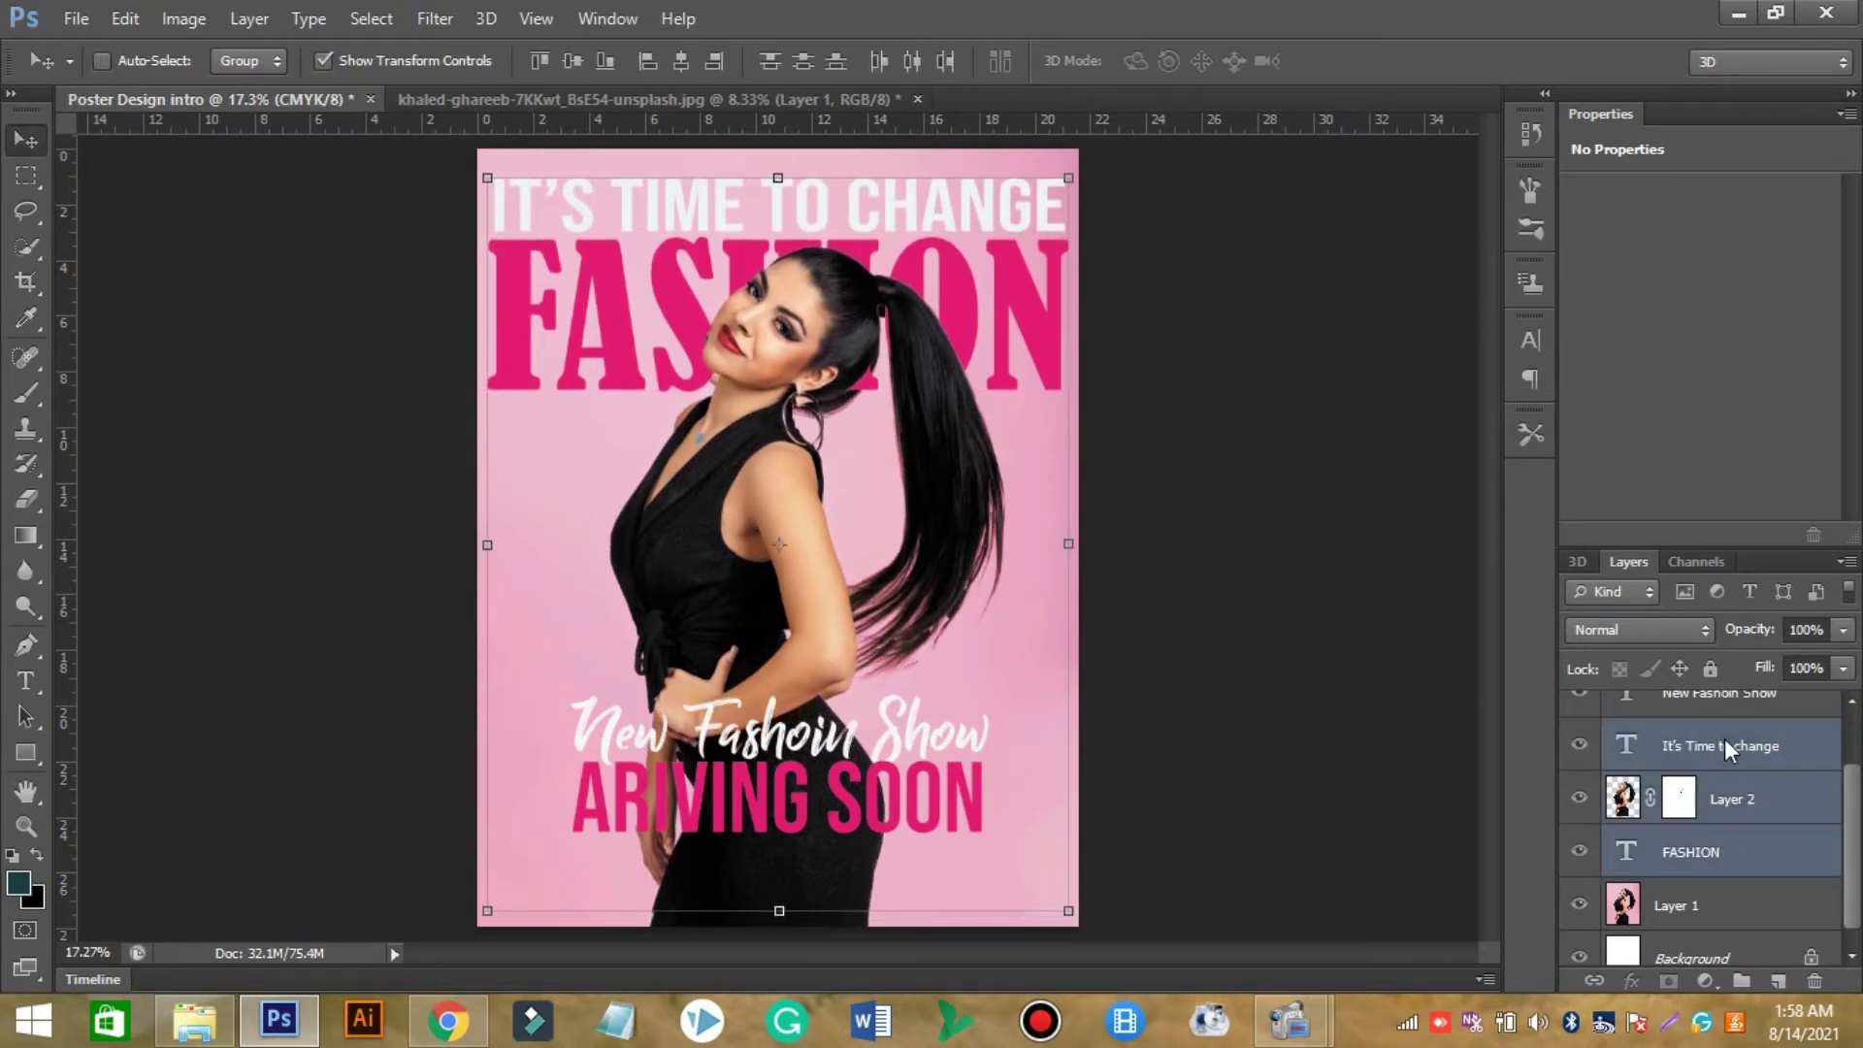
key("shift+Down")
key("shift+Down")
key("shift+Down")
left_click(1737, 813, "ctrl")
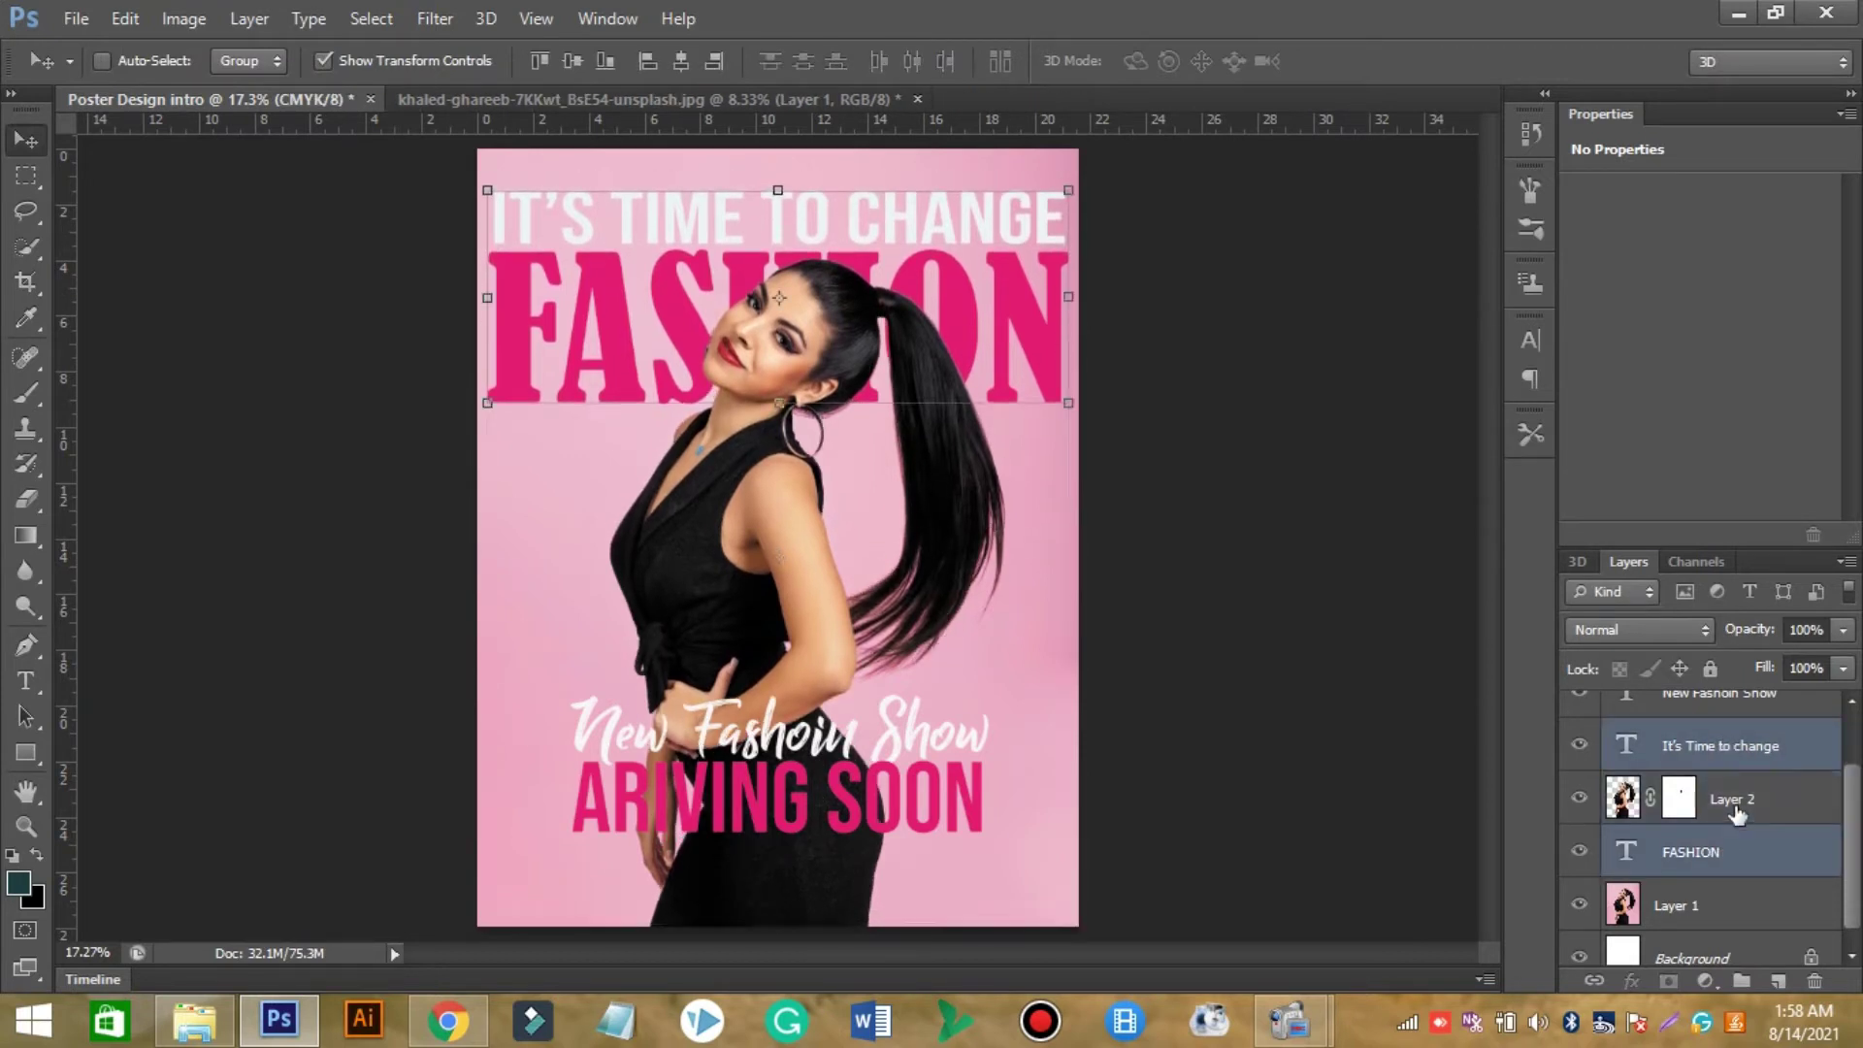
key("shift+Up")
key("shift+Up")
key("shift+Up")
key("shift+Up")
key("shift+Up")
key("shift+Up")
key("shift+Up")
key("shift+Up")
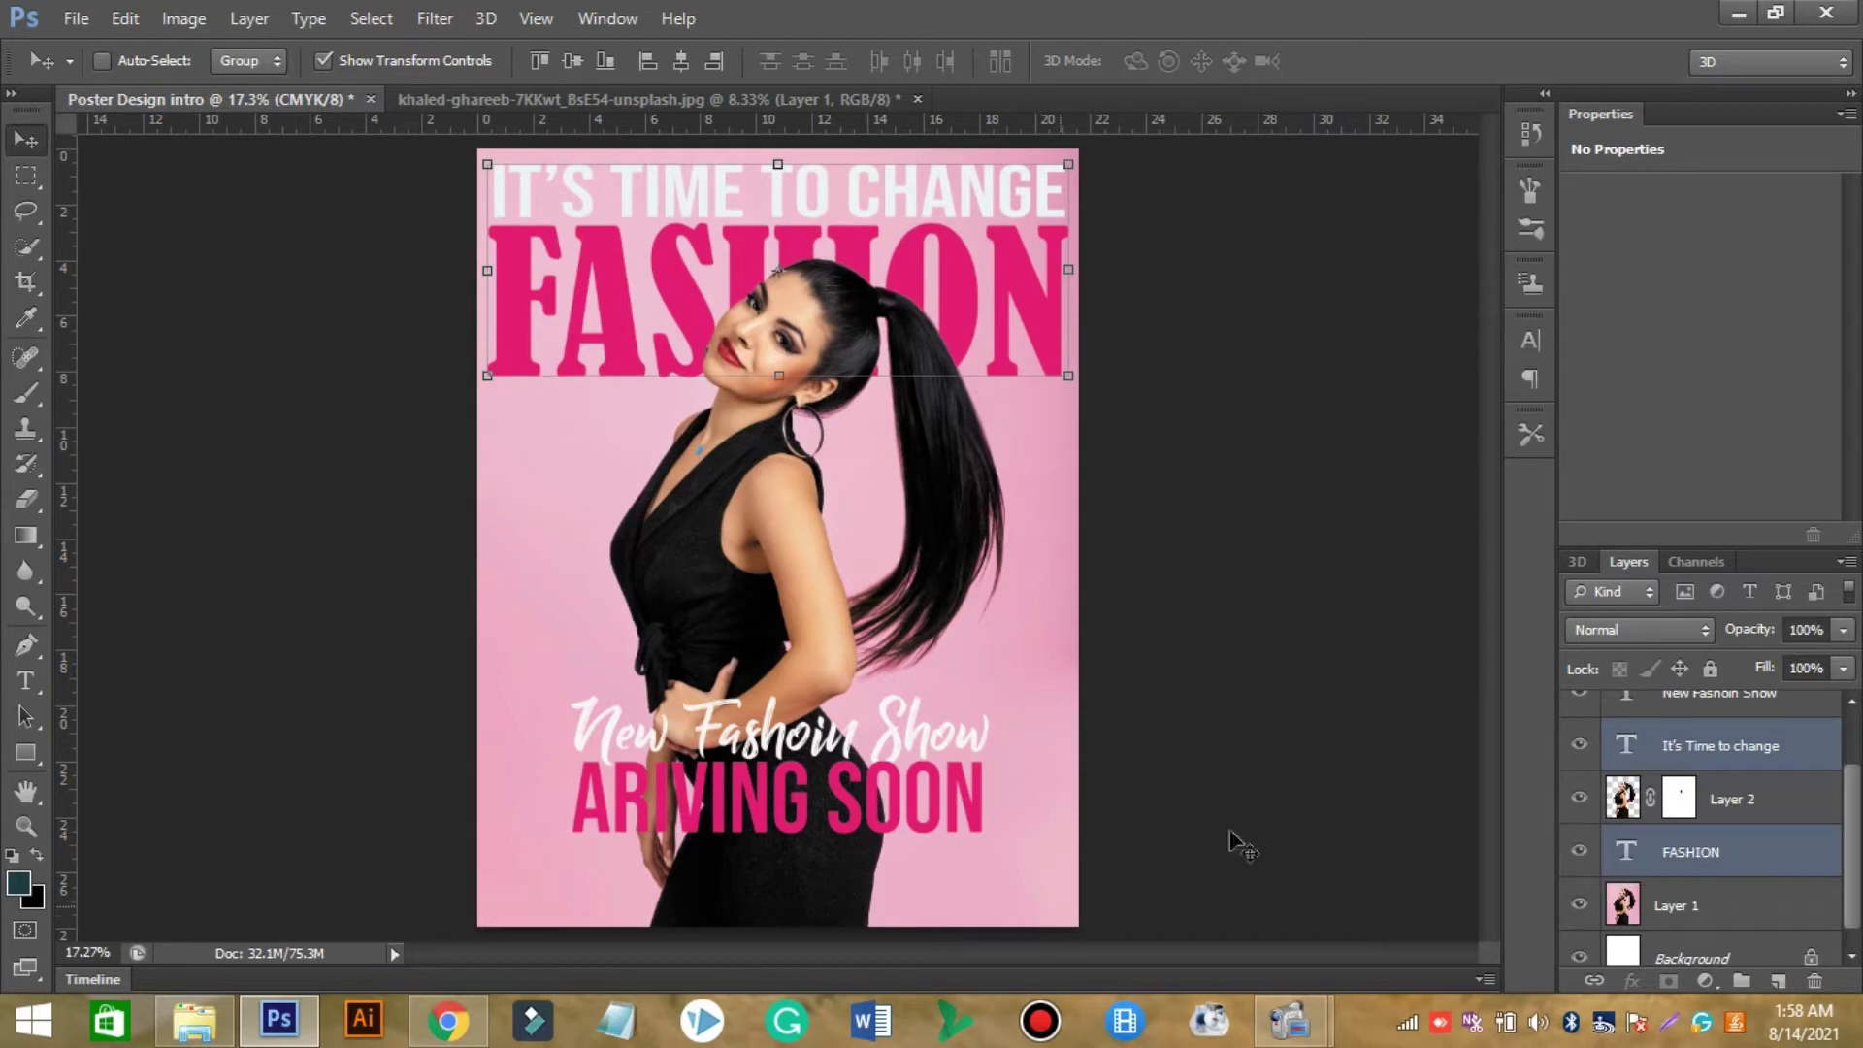
Enlarge the model and pink background photo layers together to about 108%.
left_click(1679, 908)
left_click(1768, 803, "ctrl")
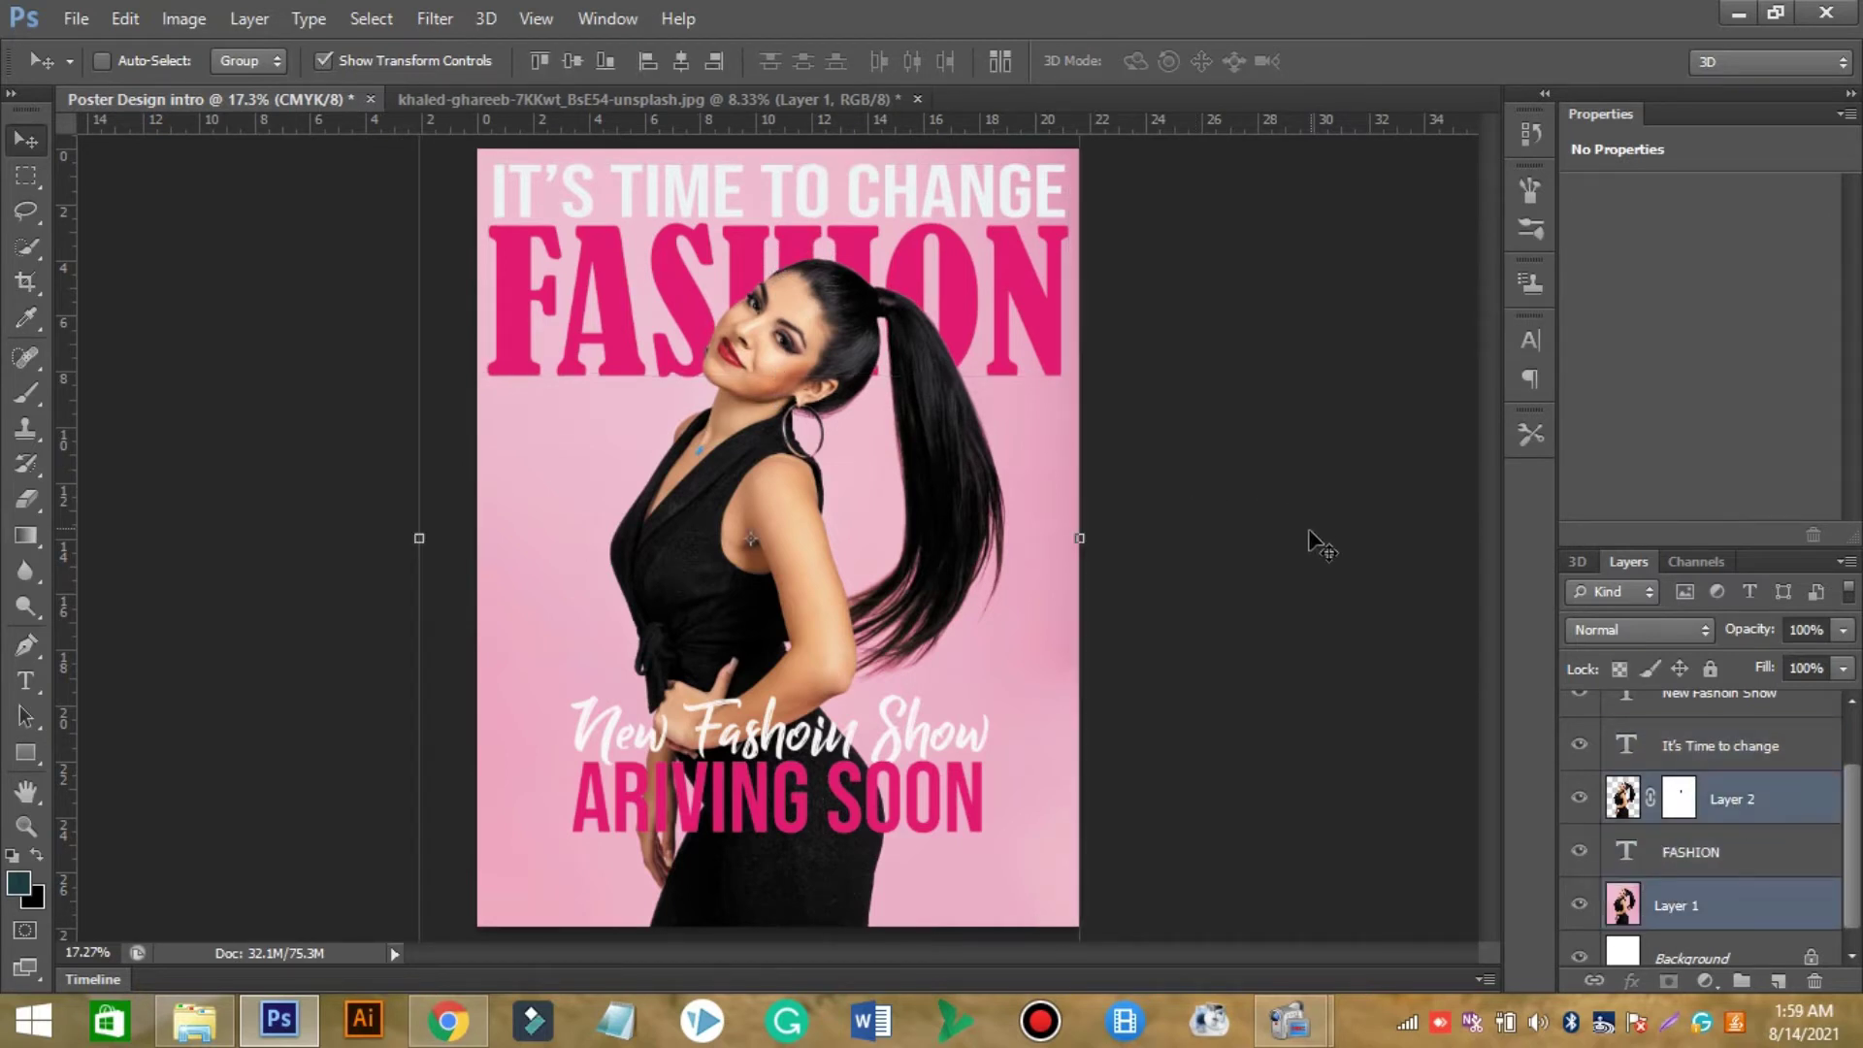
key("z")
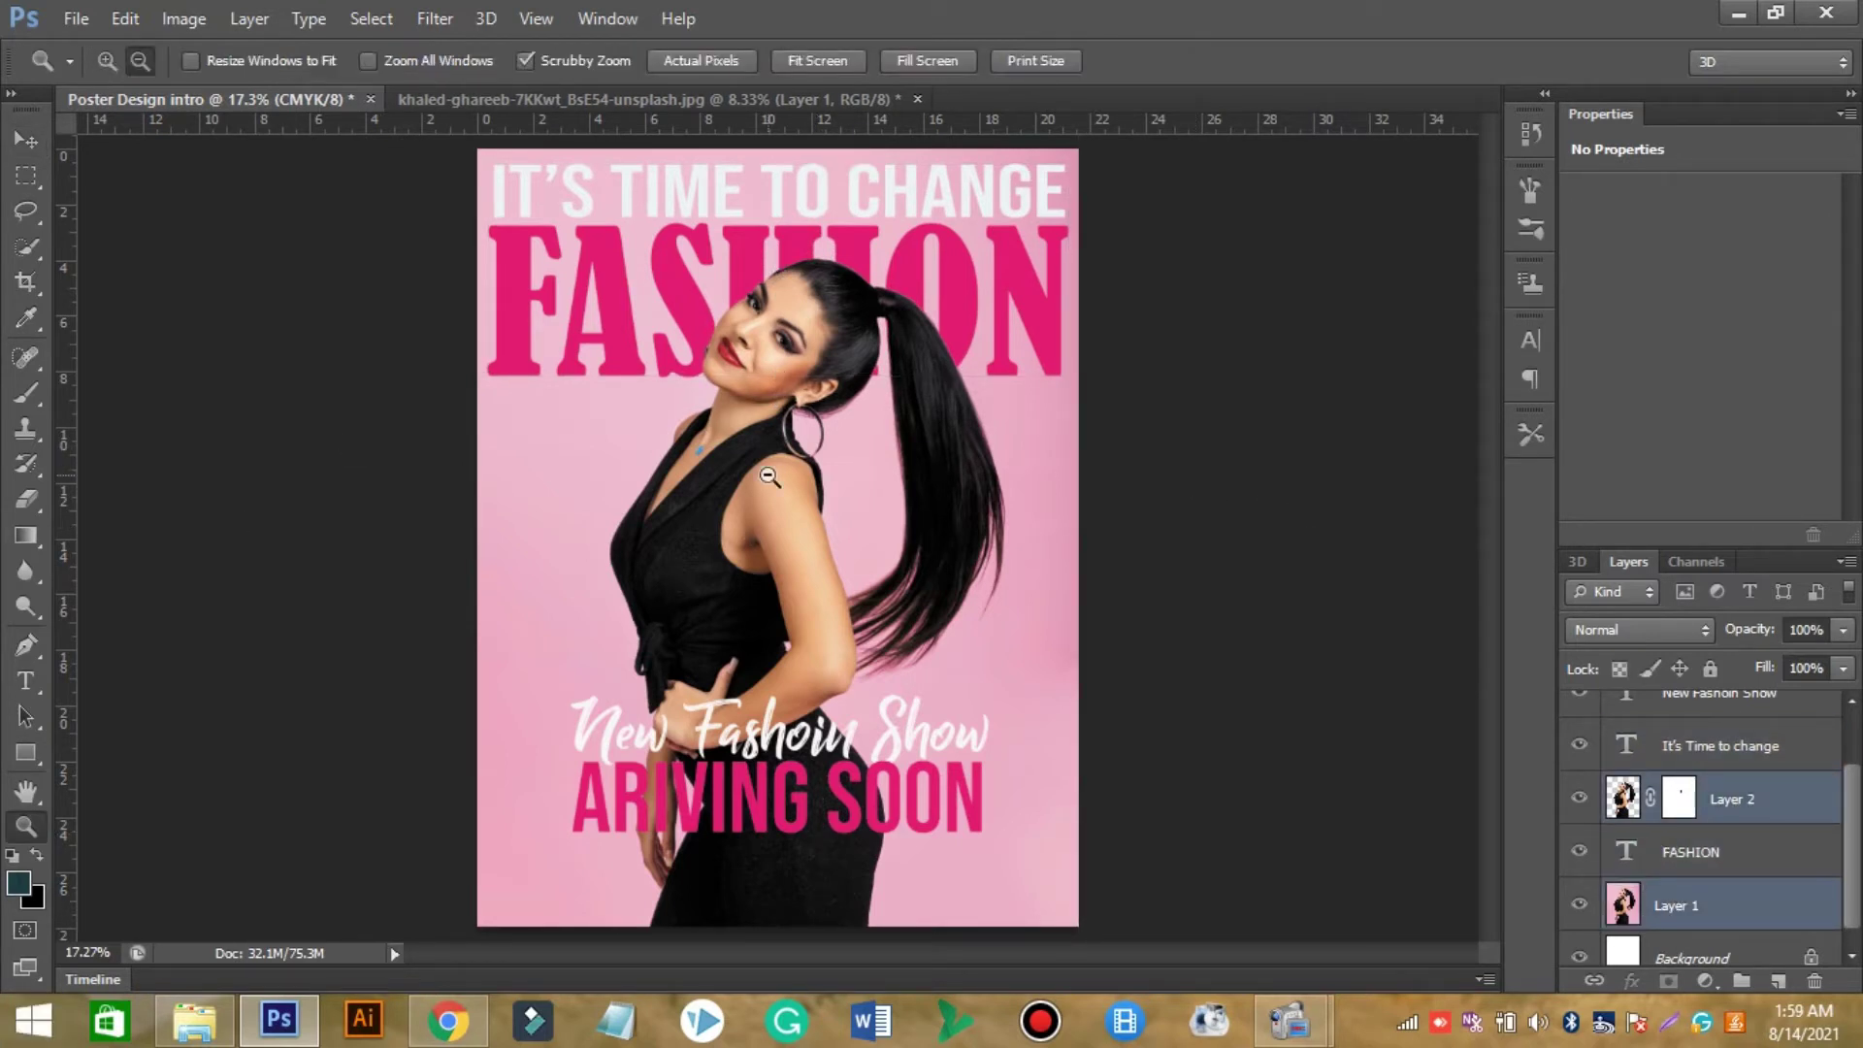
left_click(769, 477, "alt")
key("v")
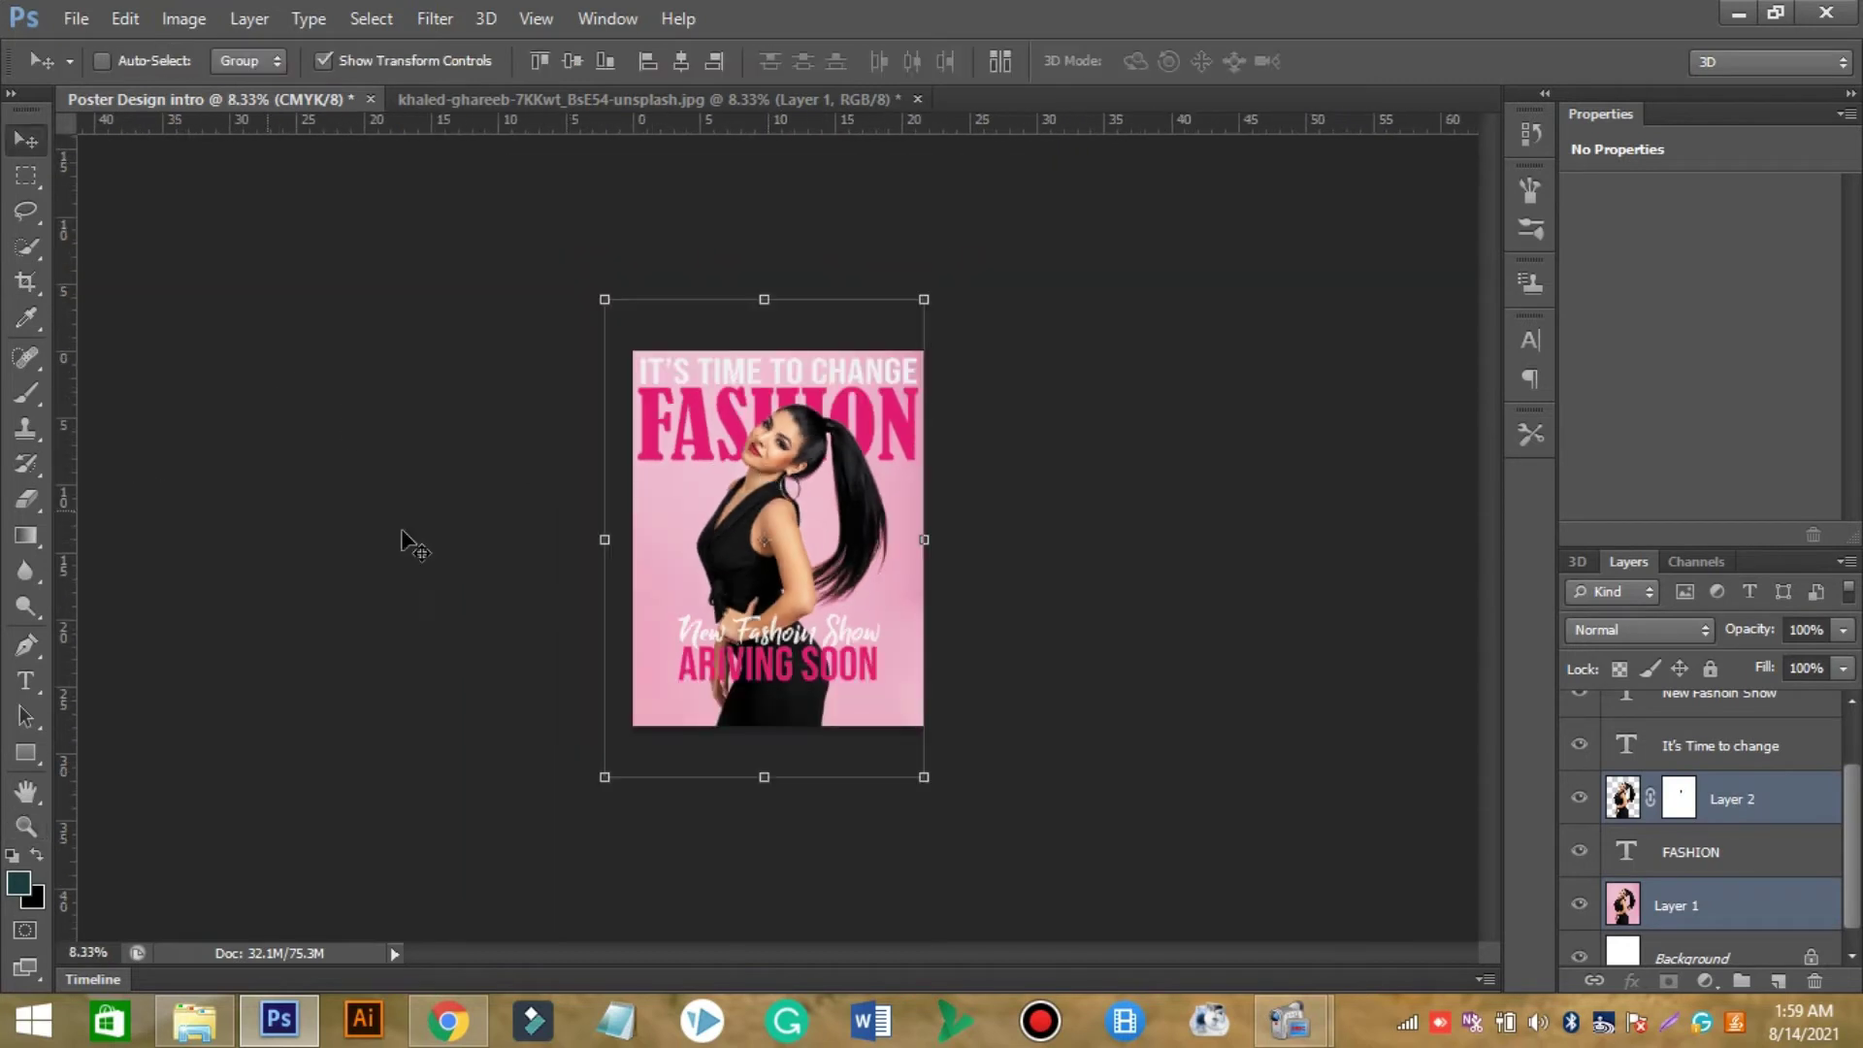
left_click_drag(924, 304, 927, 307)
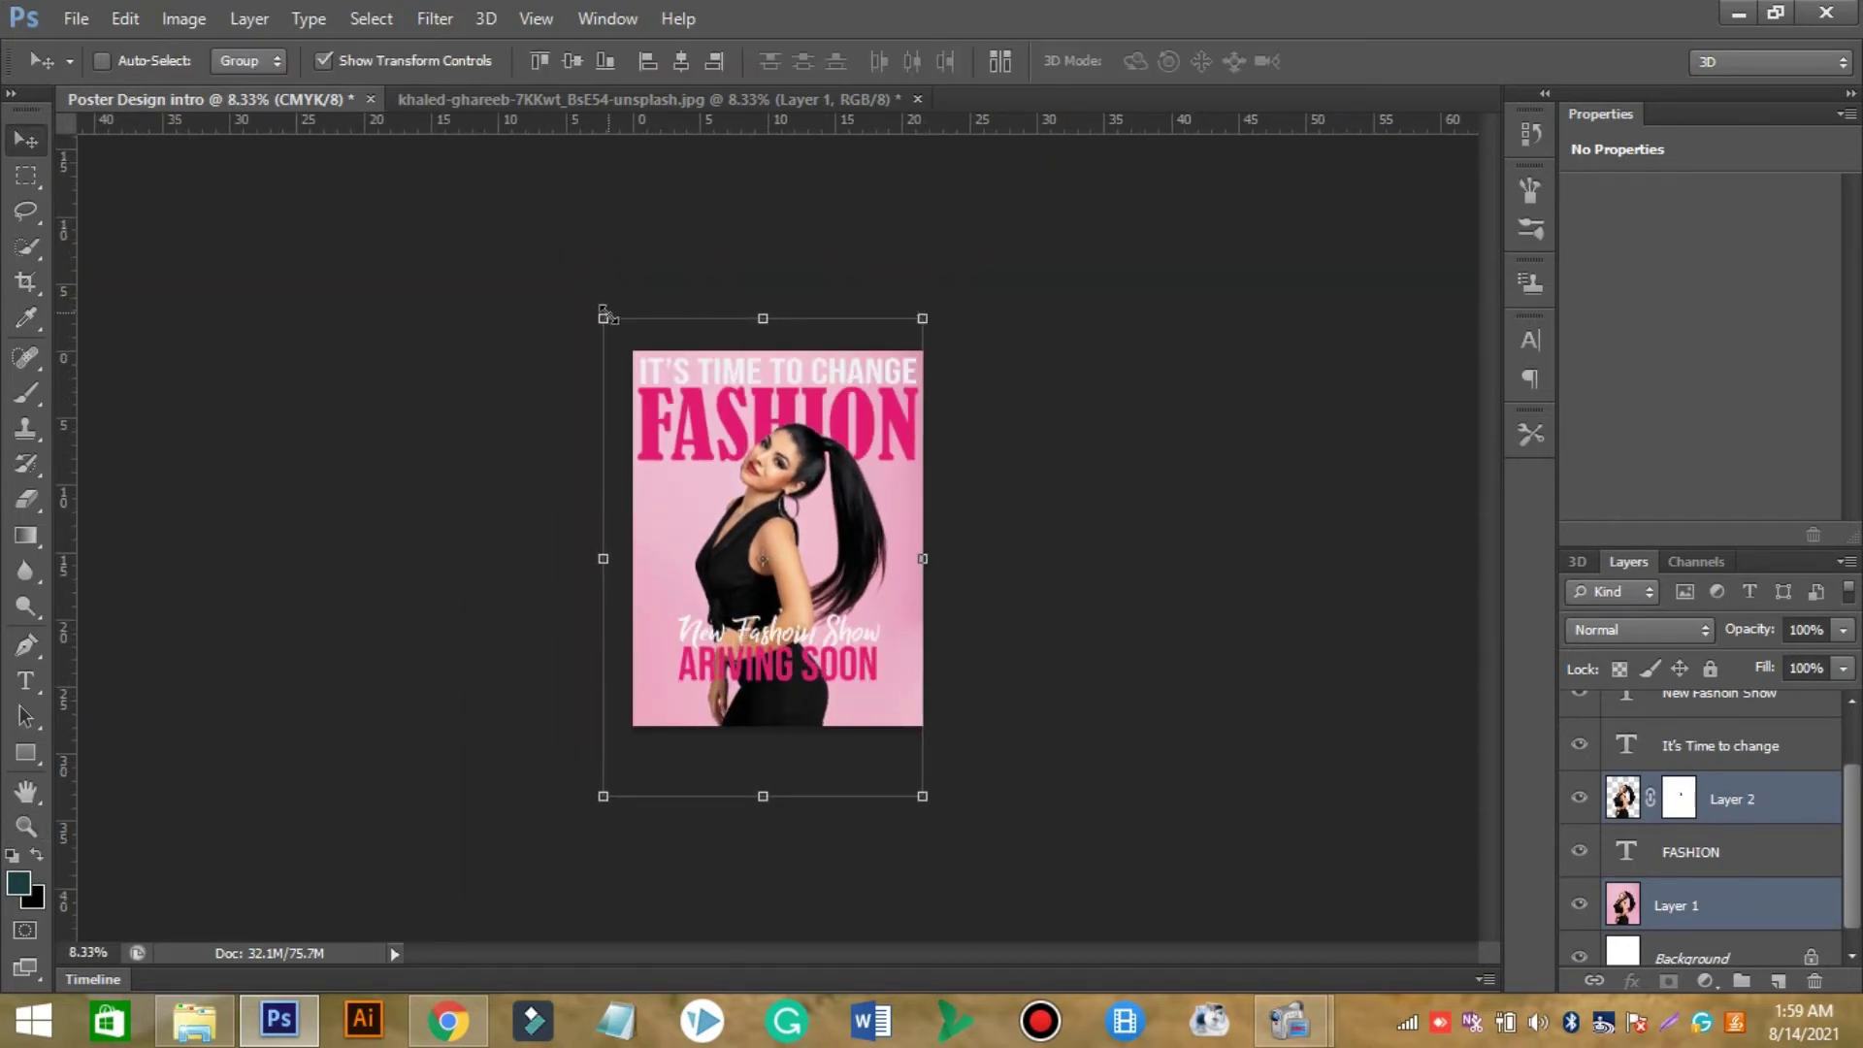
left_click_drag(602, 318, 575, 285)
left_click(1370, 61)
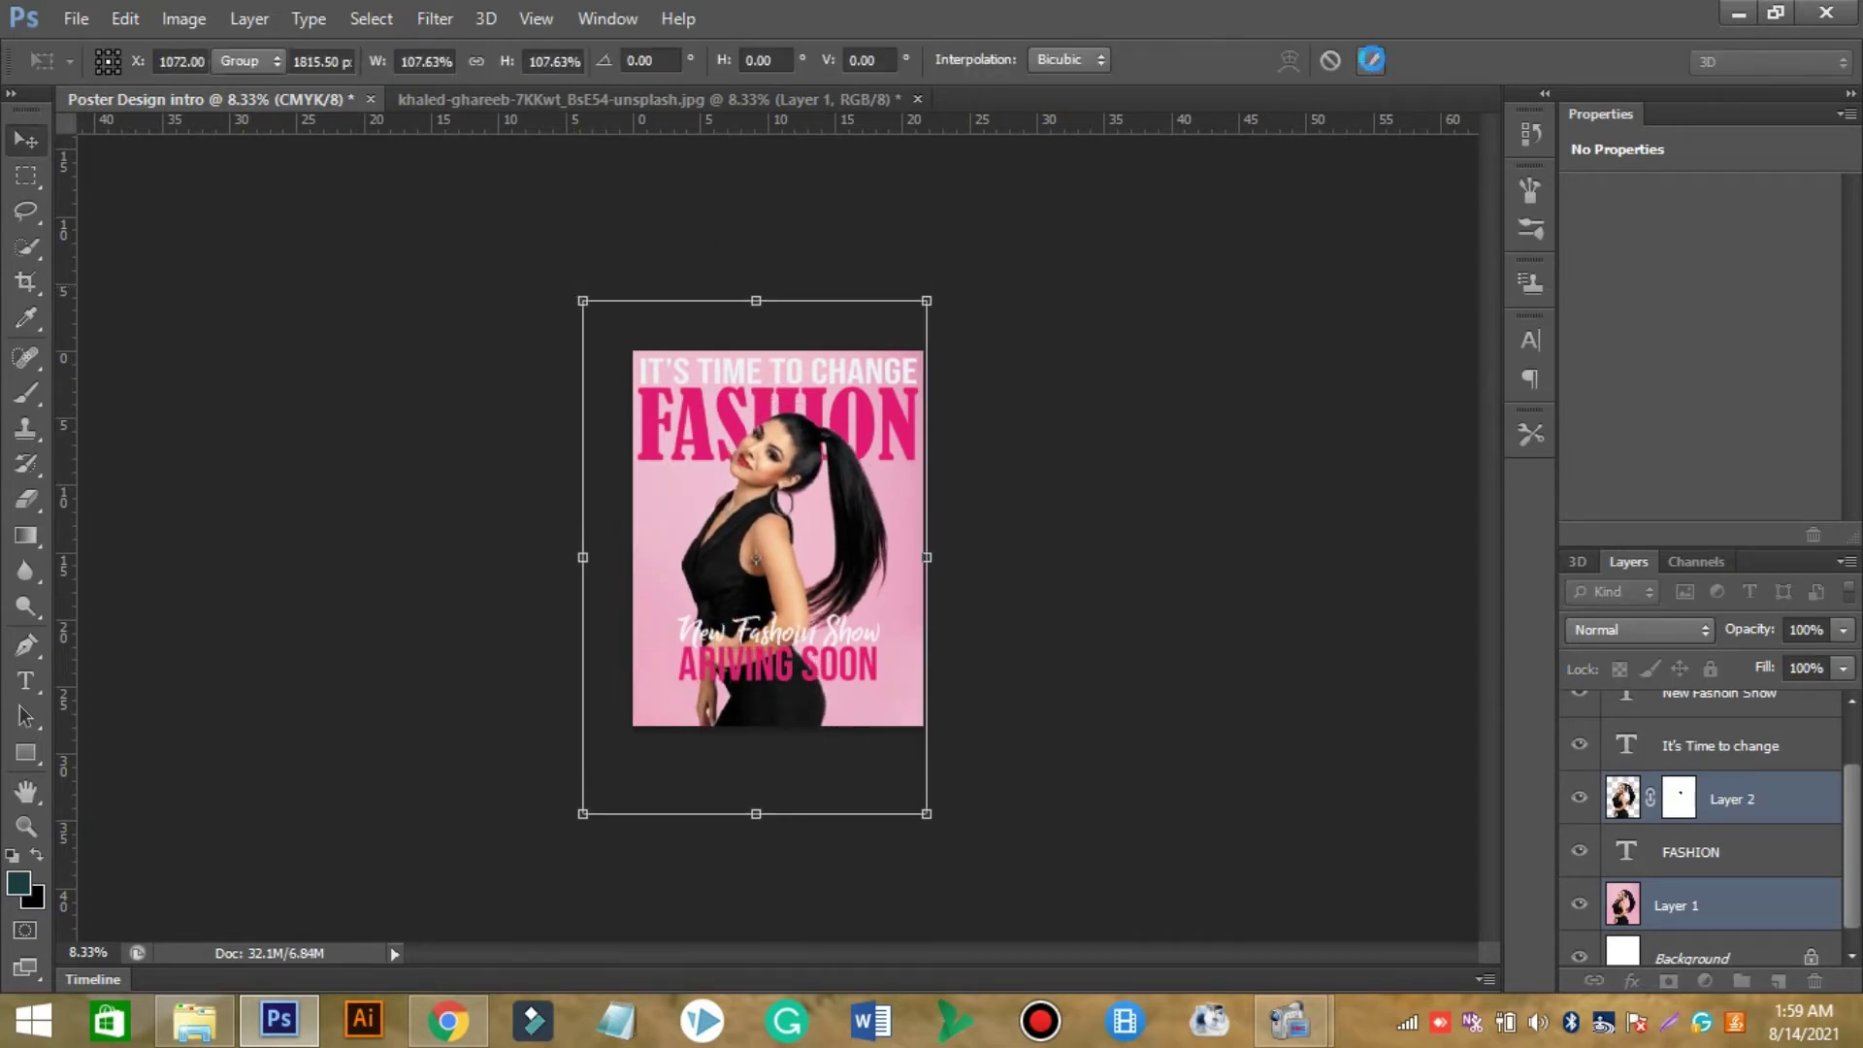
key("ctrl+0")
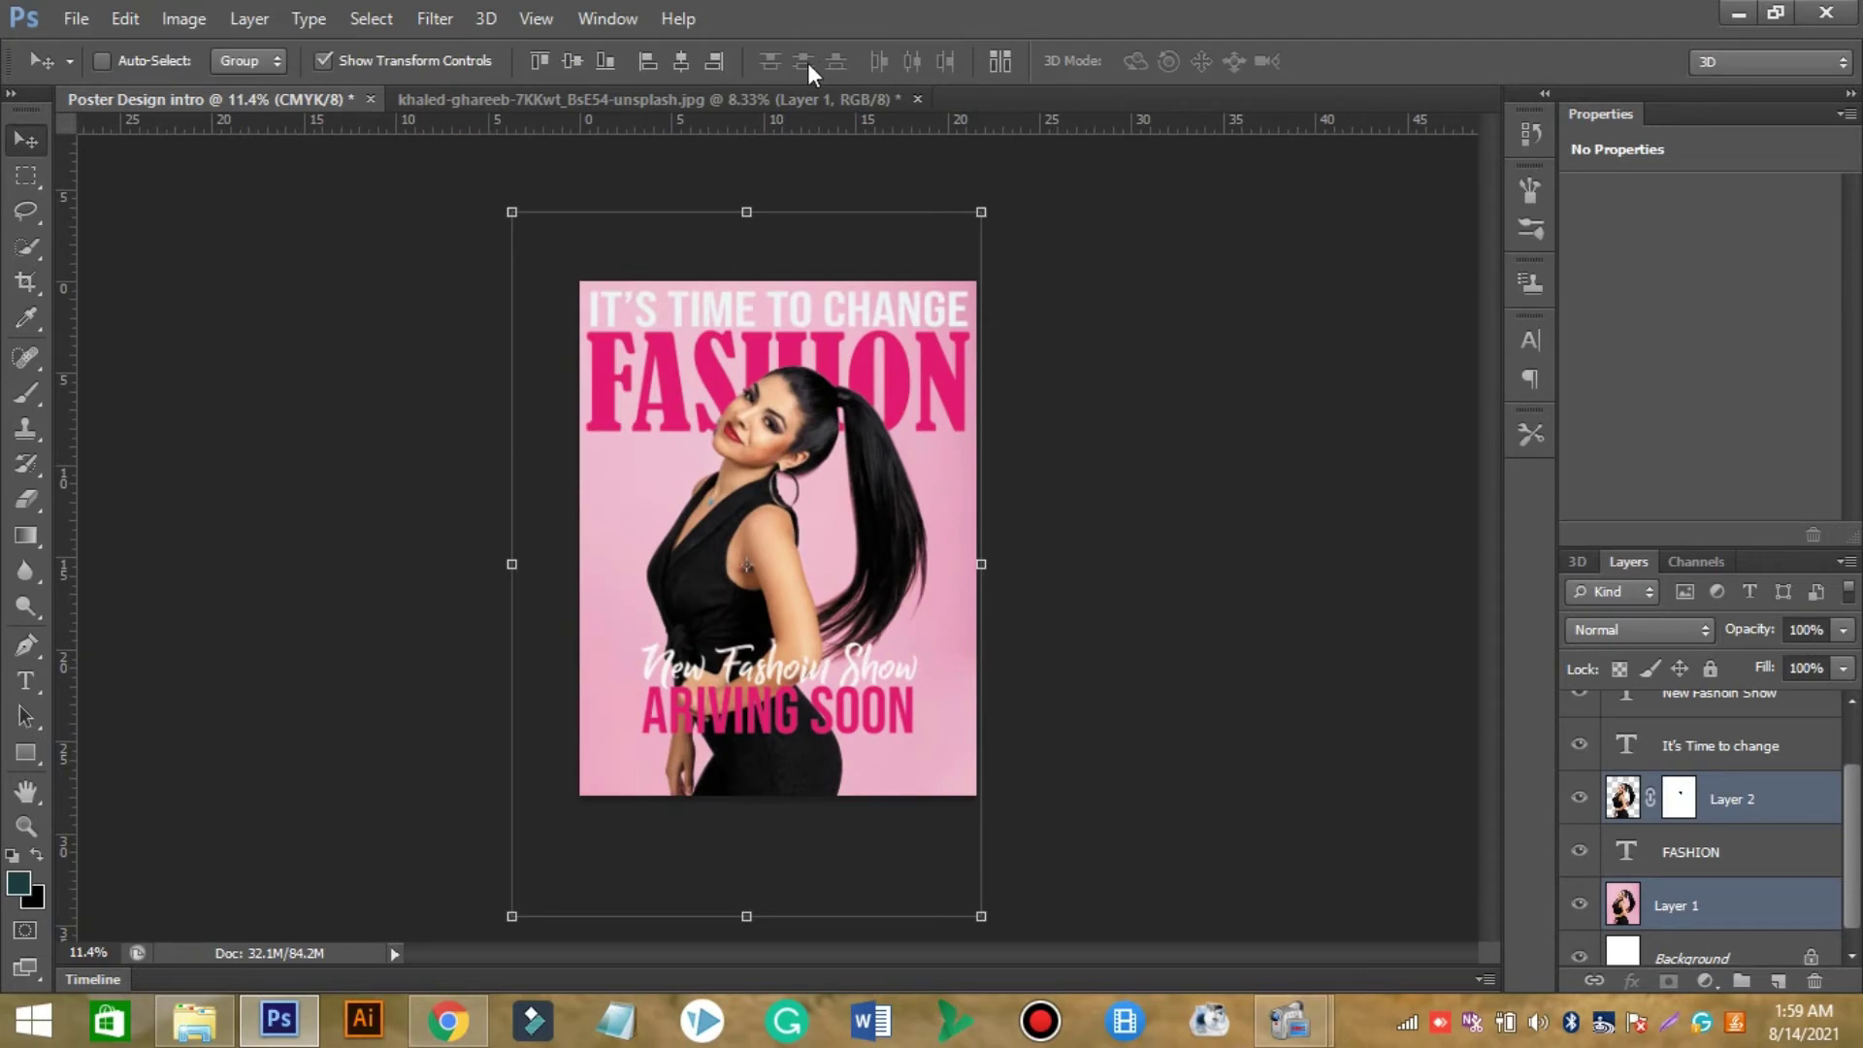
left_click(811, 60)
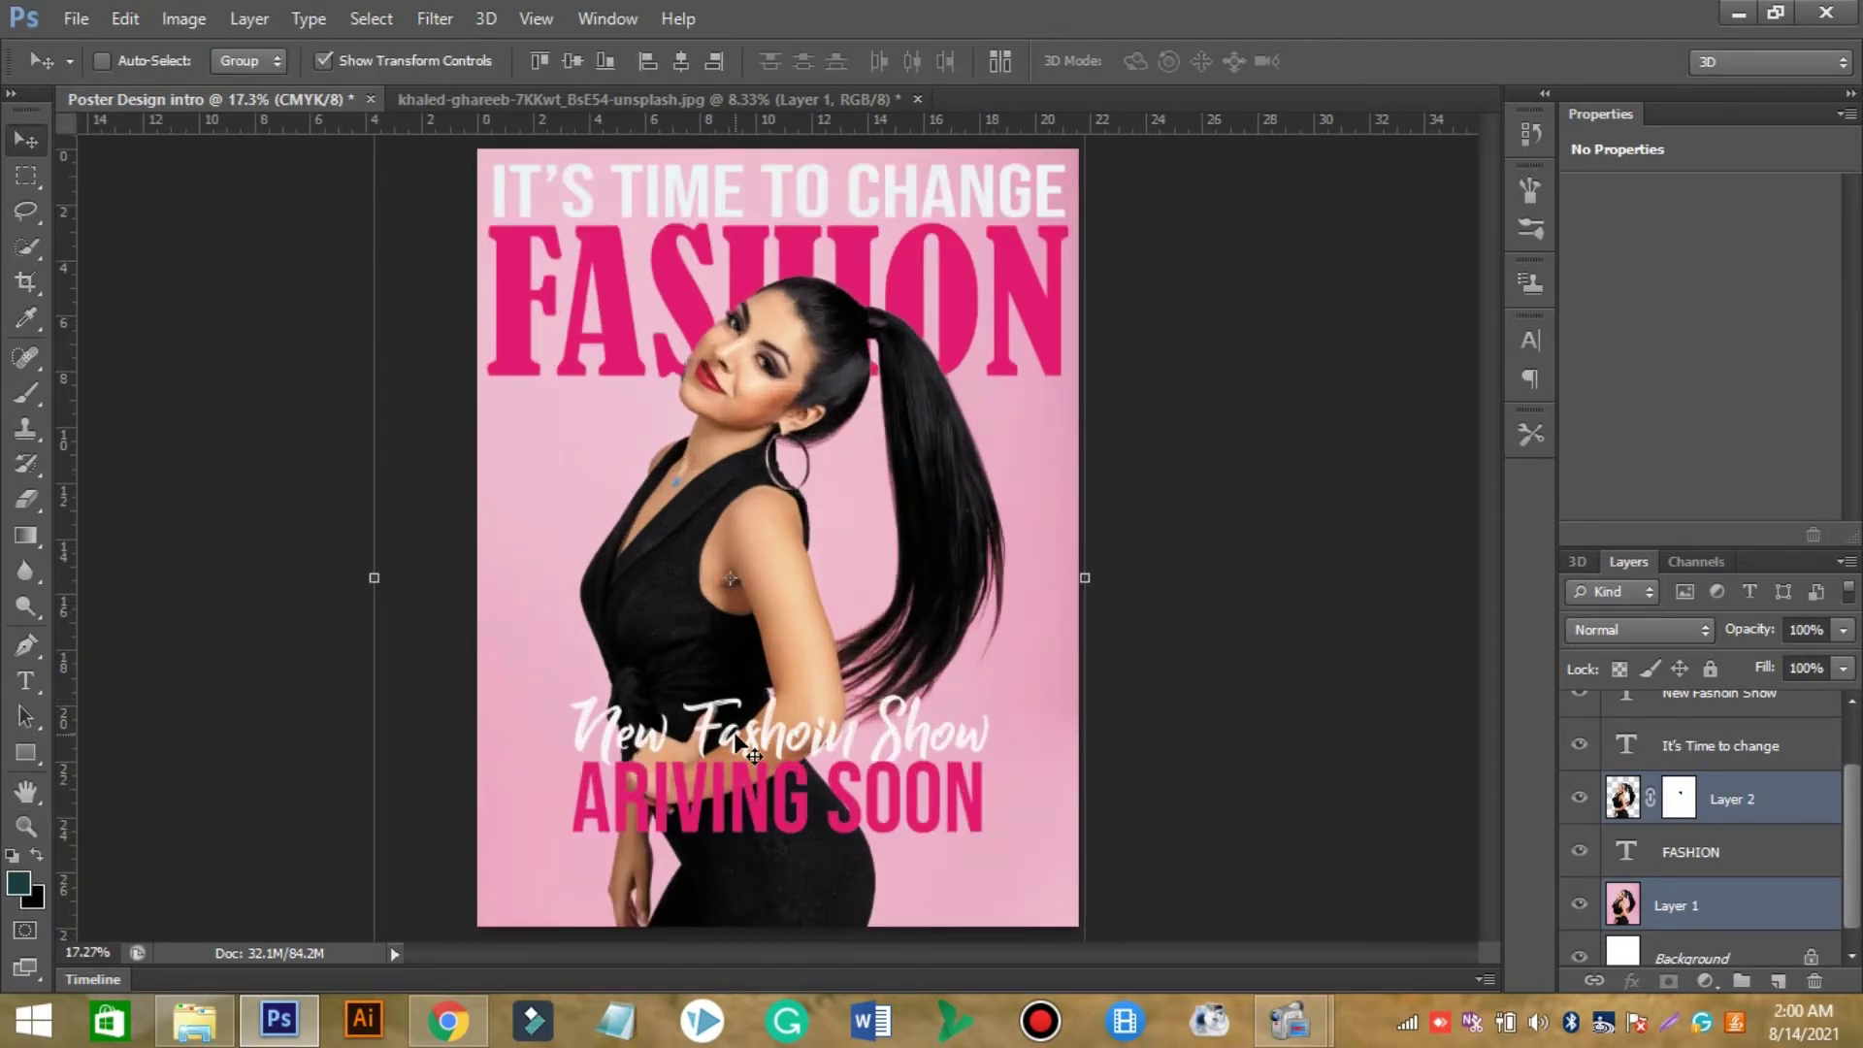
left_click(1627, 806)
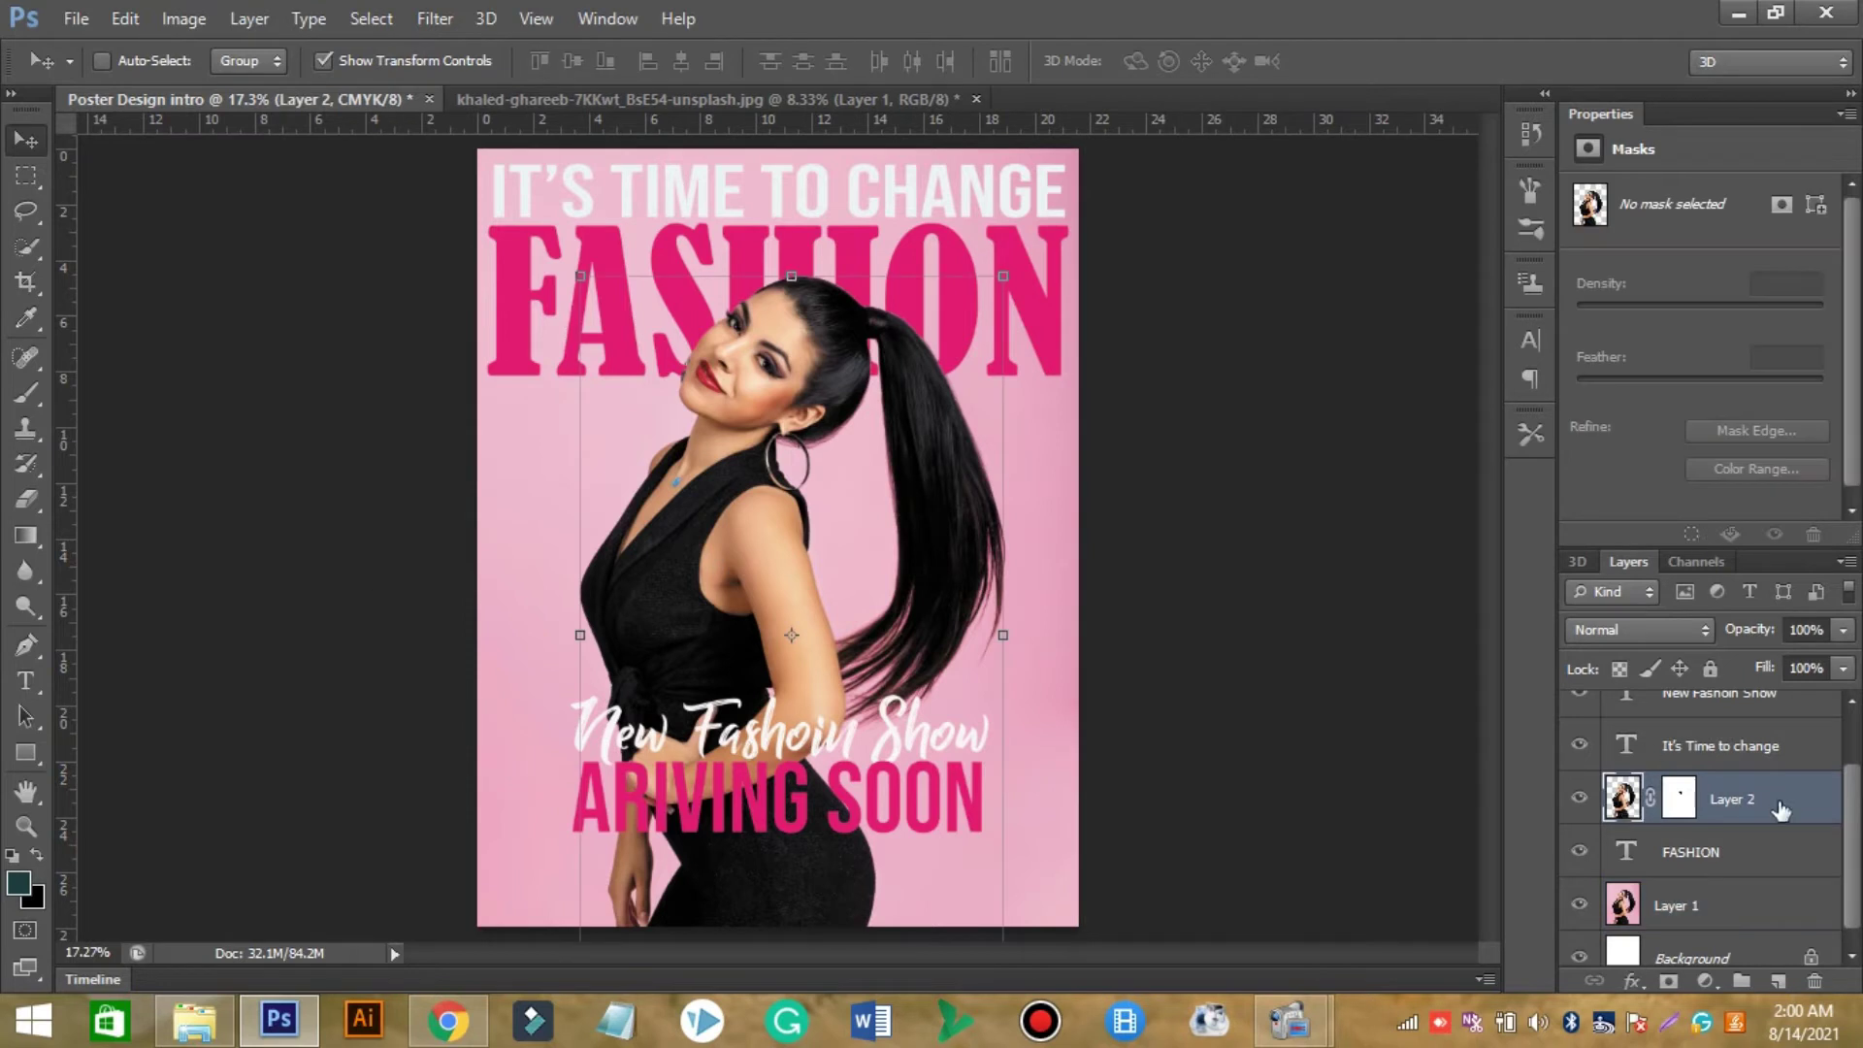
Add a Curves 1 adjustment above Layer 2, raising the curve to brighten the model.
left_click(1705, 981)
left_click(1727, 516)
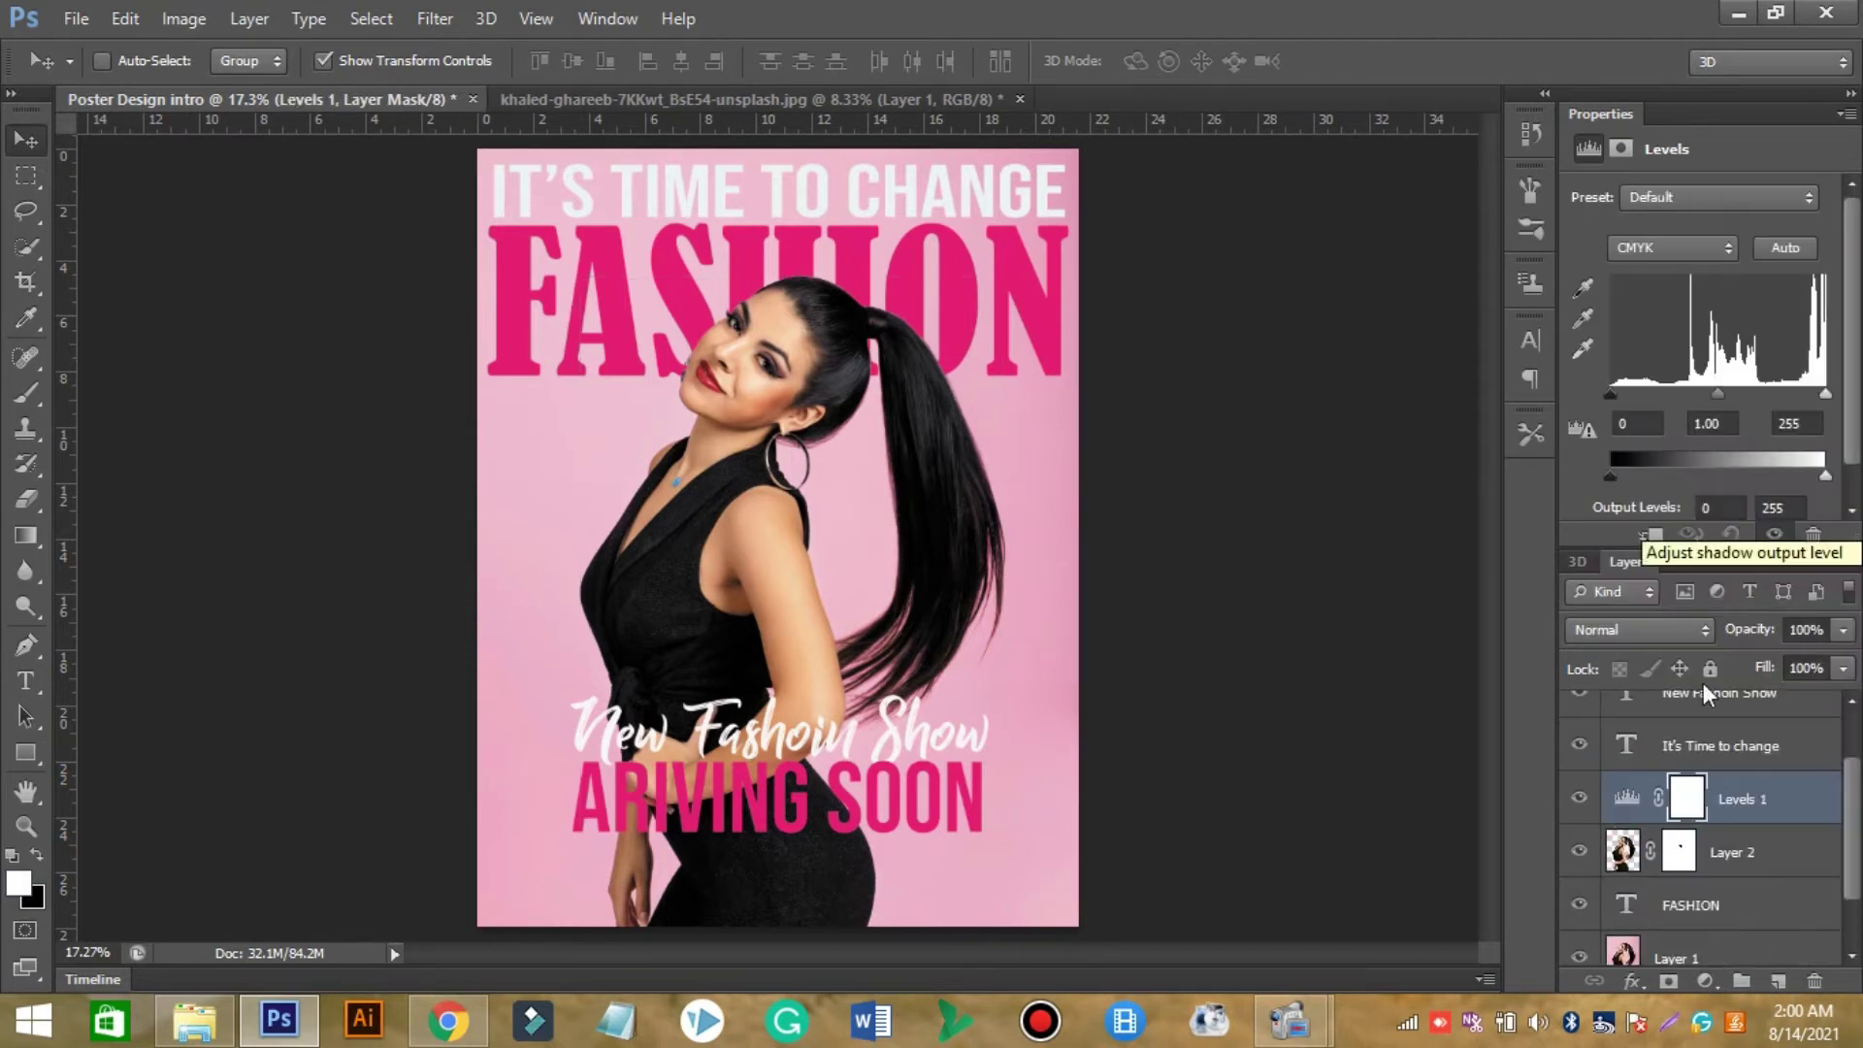
key("ctrl+z")
left_click(1705, 981)
left_click(1708, 547)
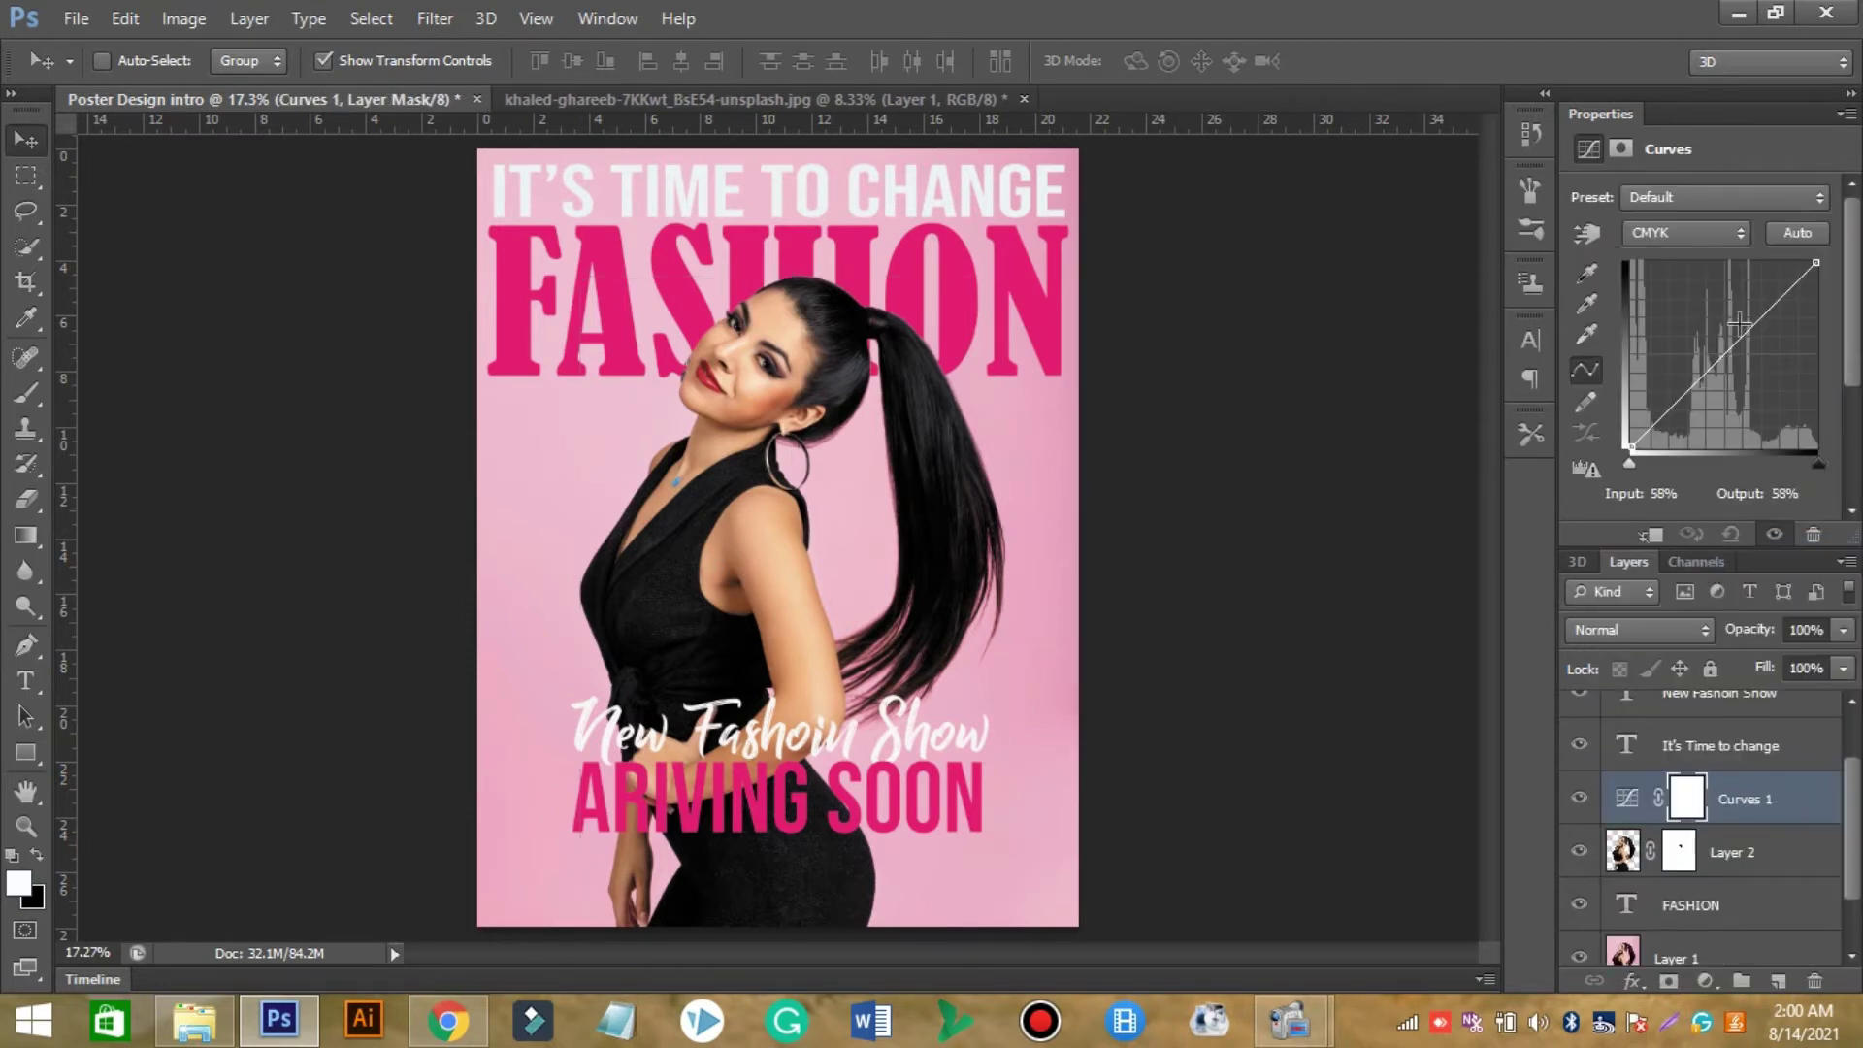
left_click_drag(1718, 358, 1765, 311)
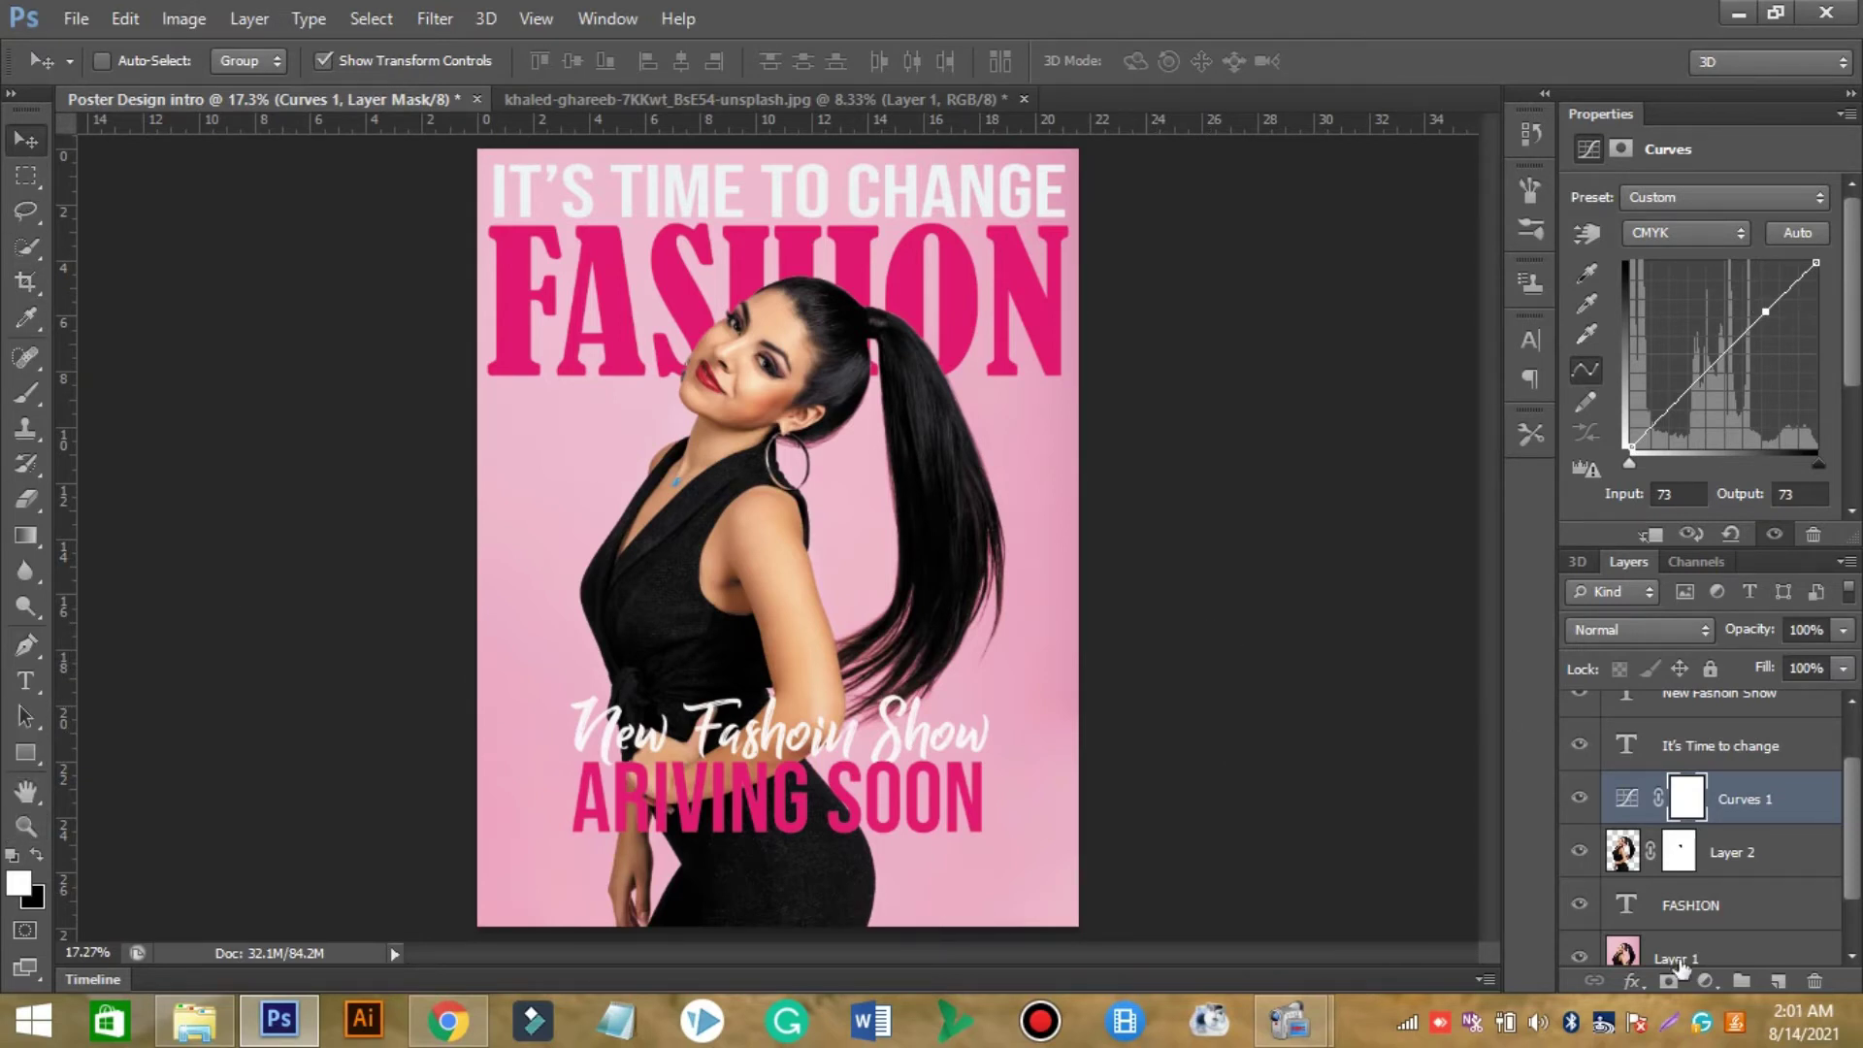
scroll(1680, 951, "up", 1)
scroll(1680, 927, "up", 1)
left_click(1696, 863)
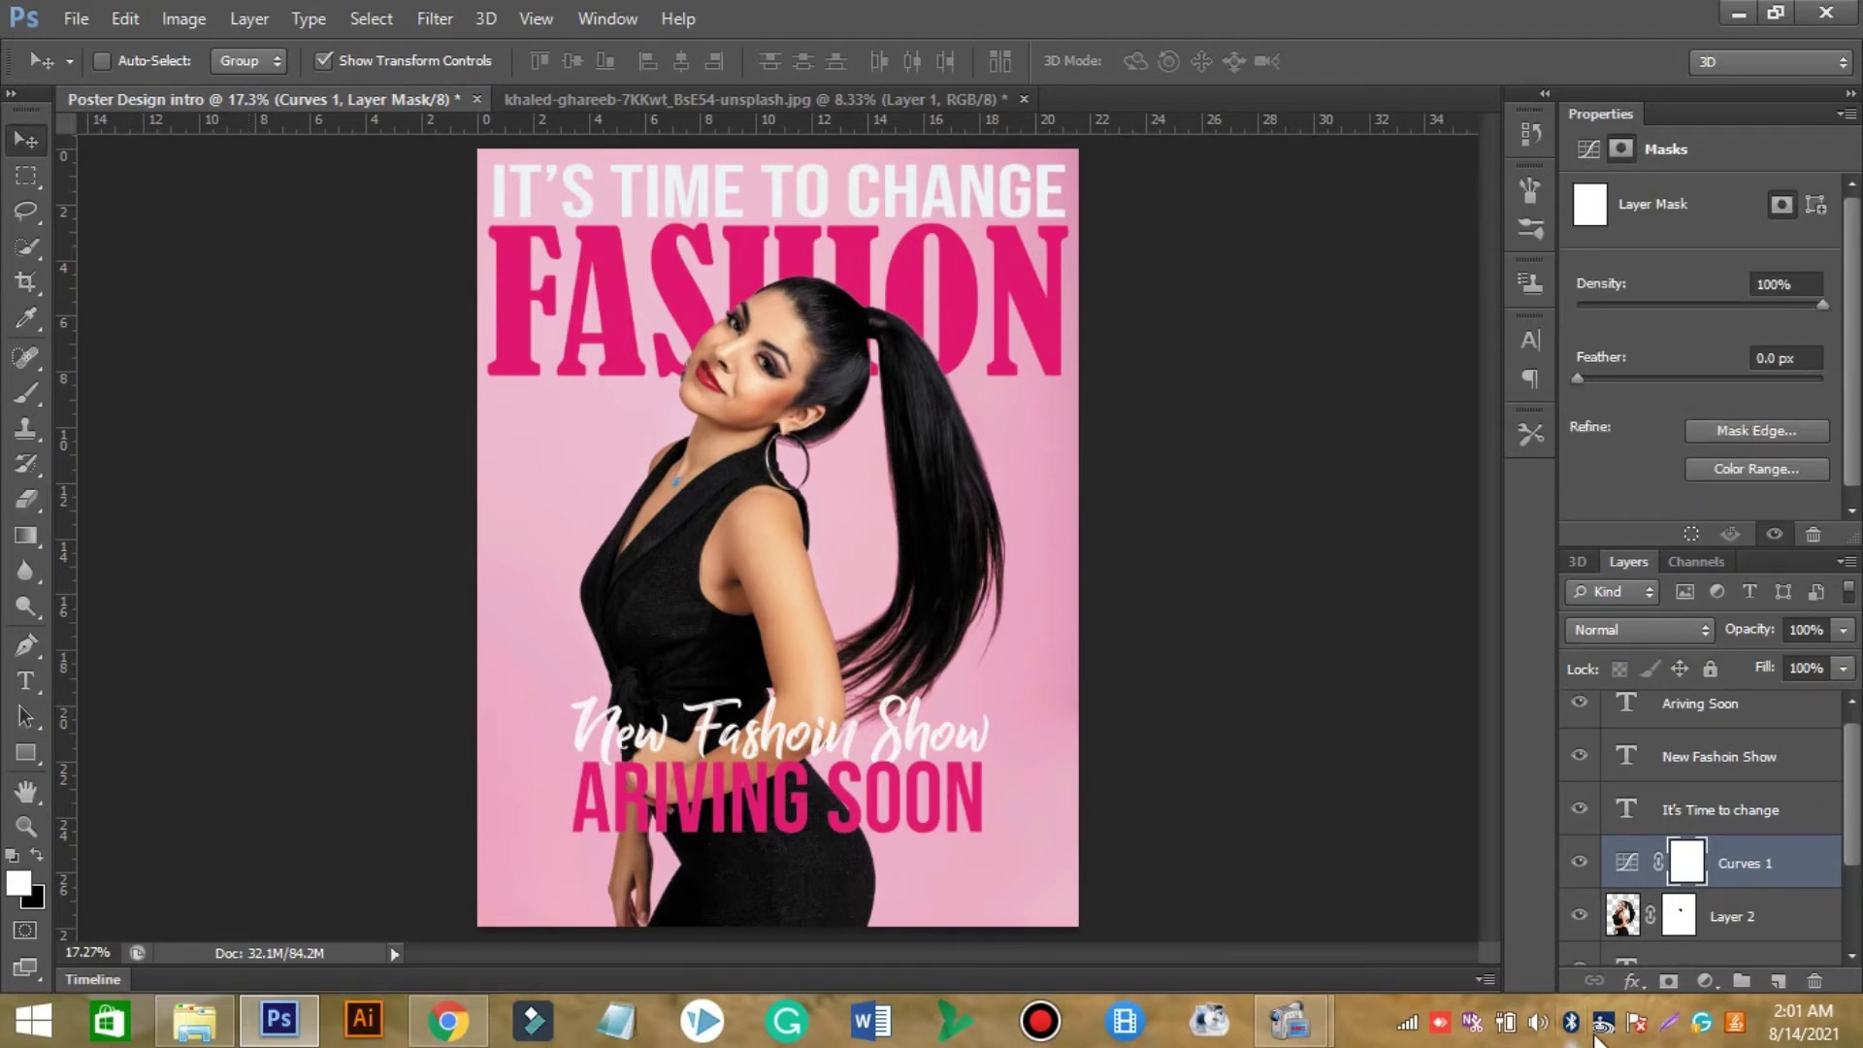
scroll(1708, 776, "up", 1)
Resize the New Fashoin Show and ARIVING SOON lines and raise them onto the waist.
left_click(1708, 718)
left_click(1717, 772, "shift")
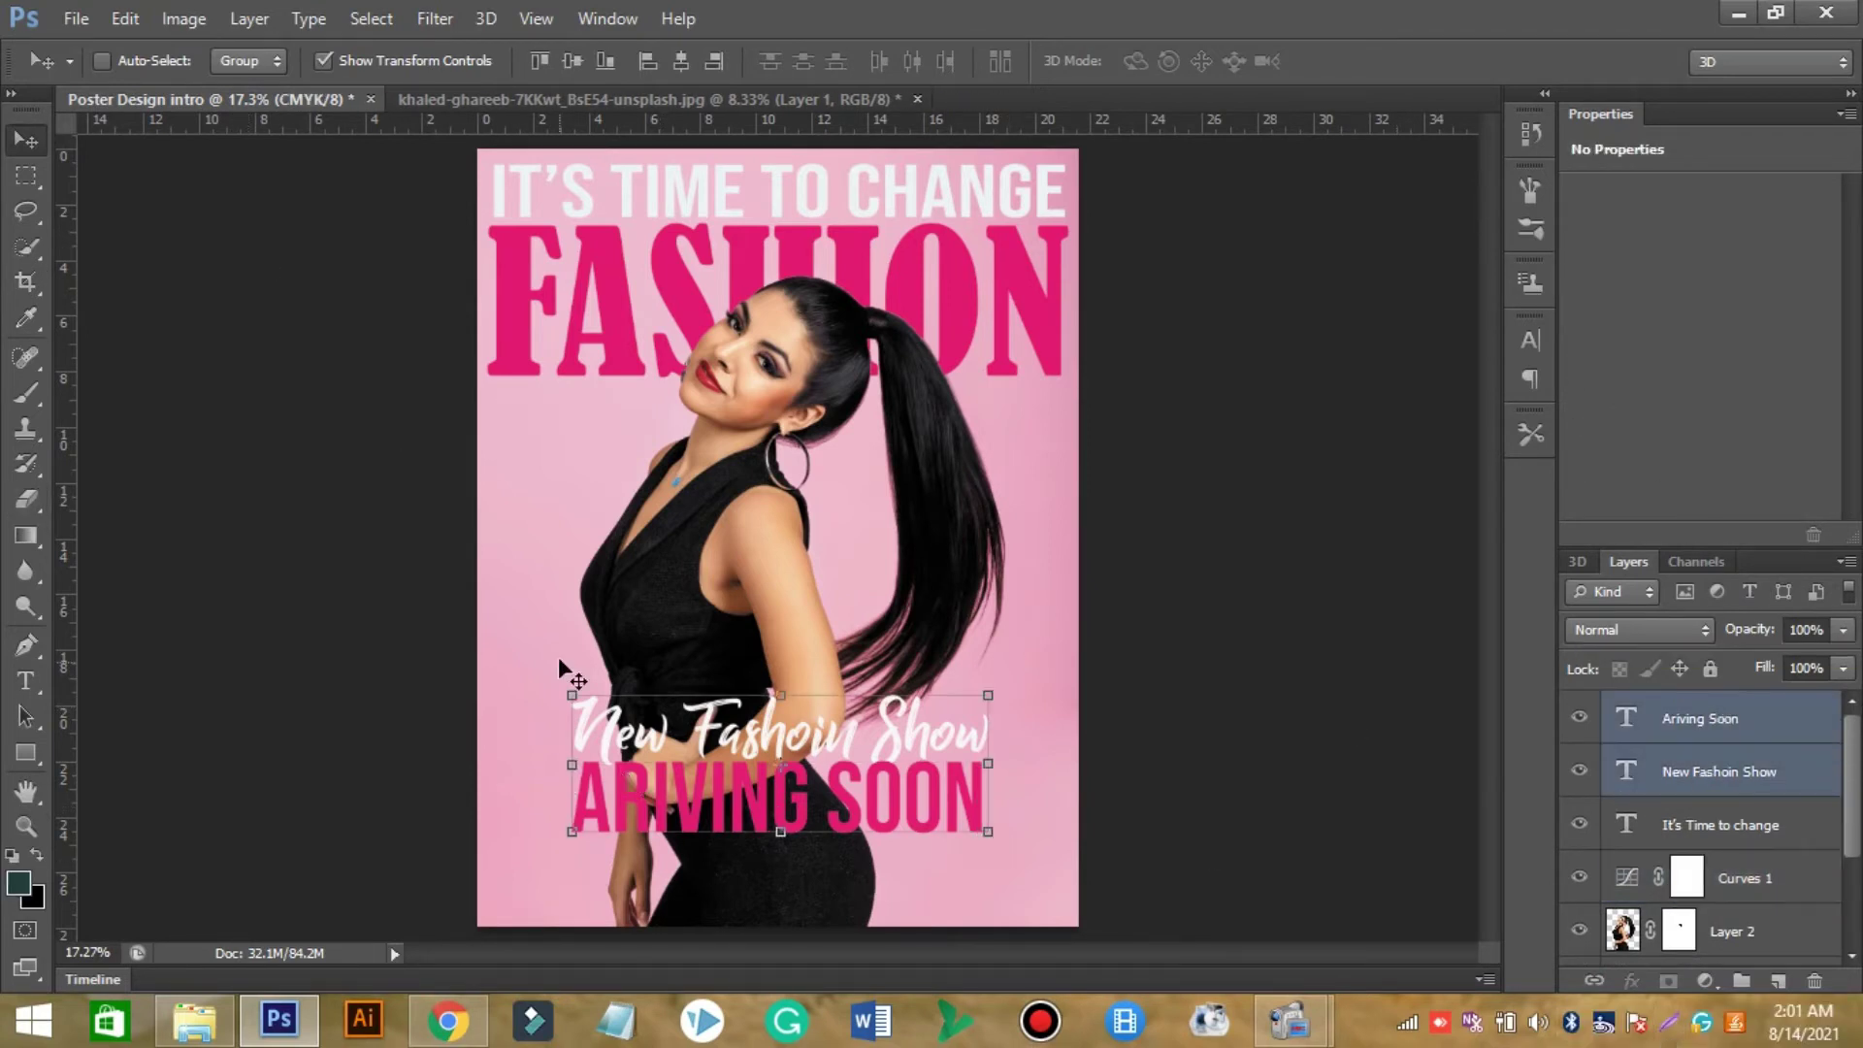
left_click_drag(567, 693, 646, 719)
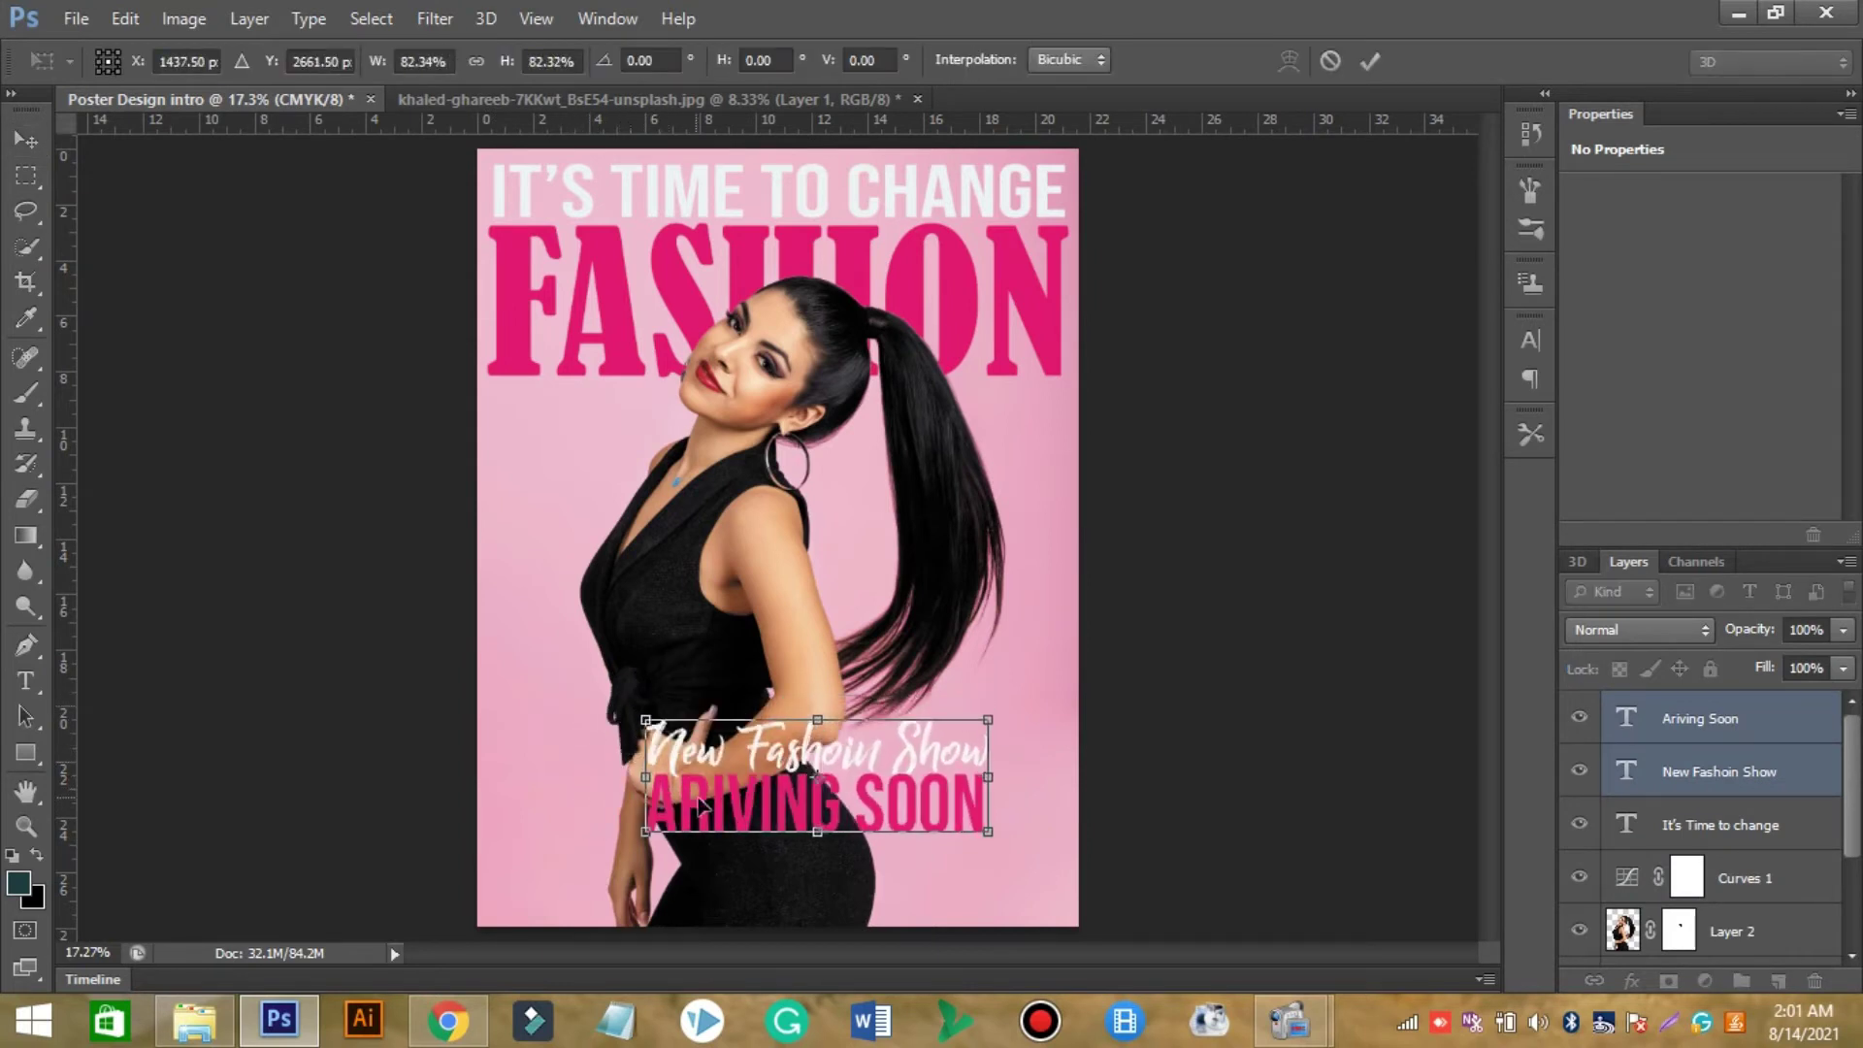
left_click_drag(722, 799, 672, 803)
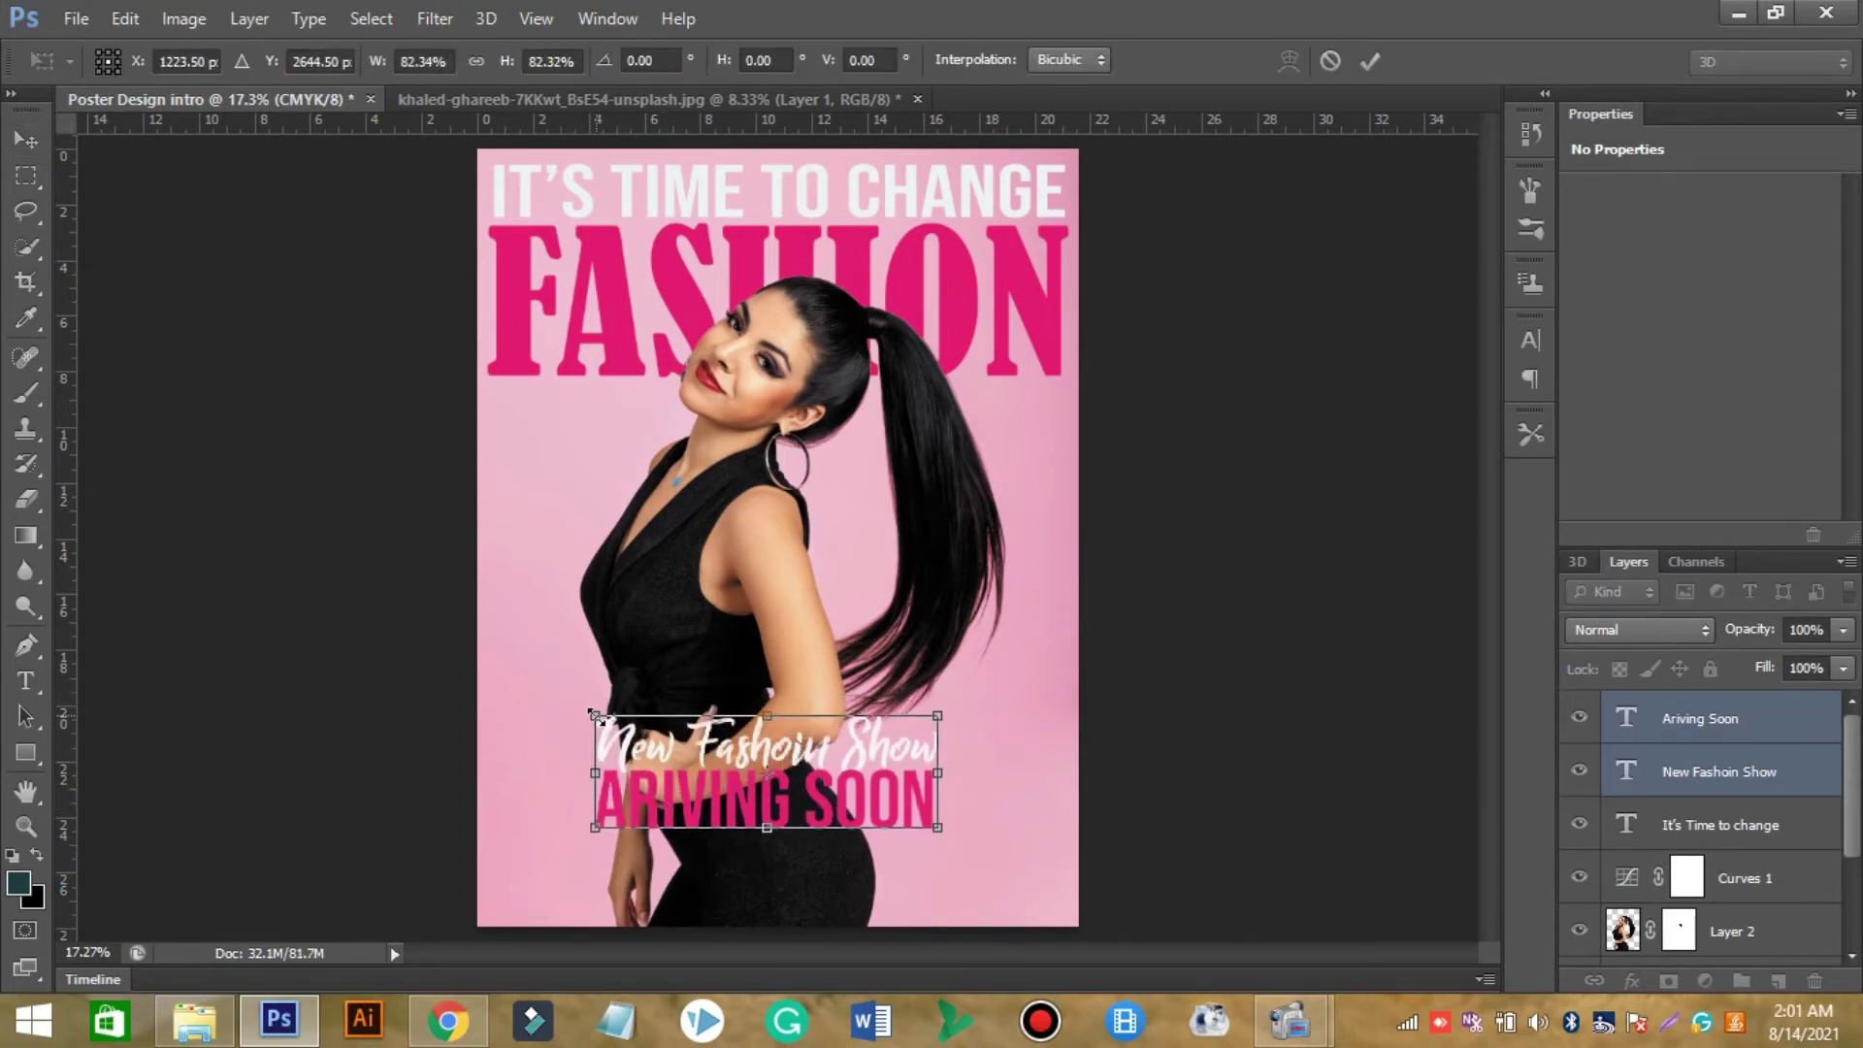
left_click_drag(591, 716, 527, 680)
left_click_drag(729, 770, 755, 691)
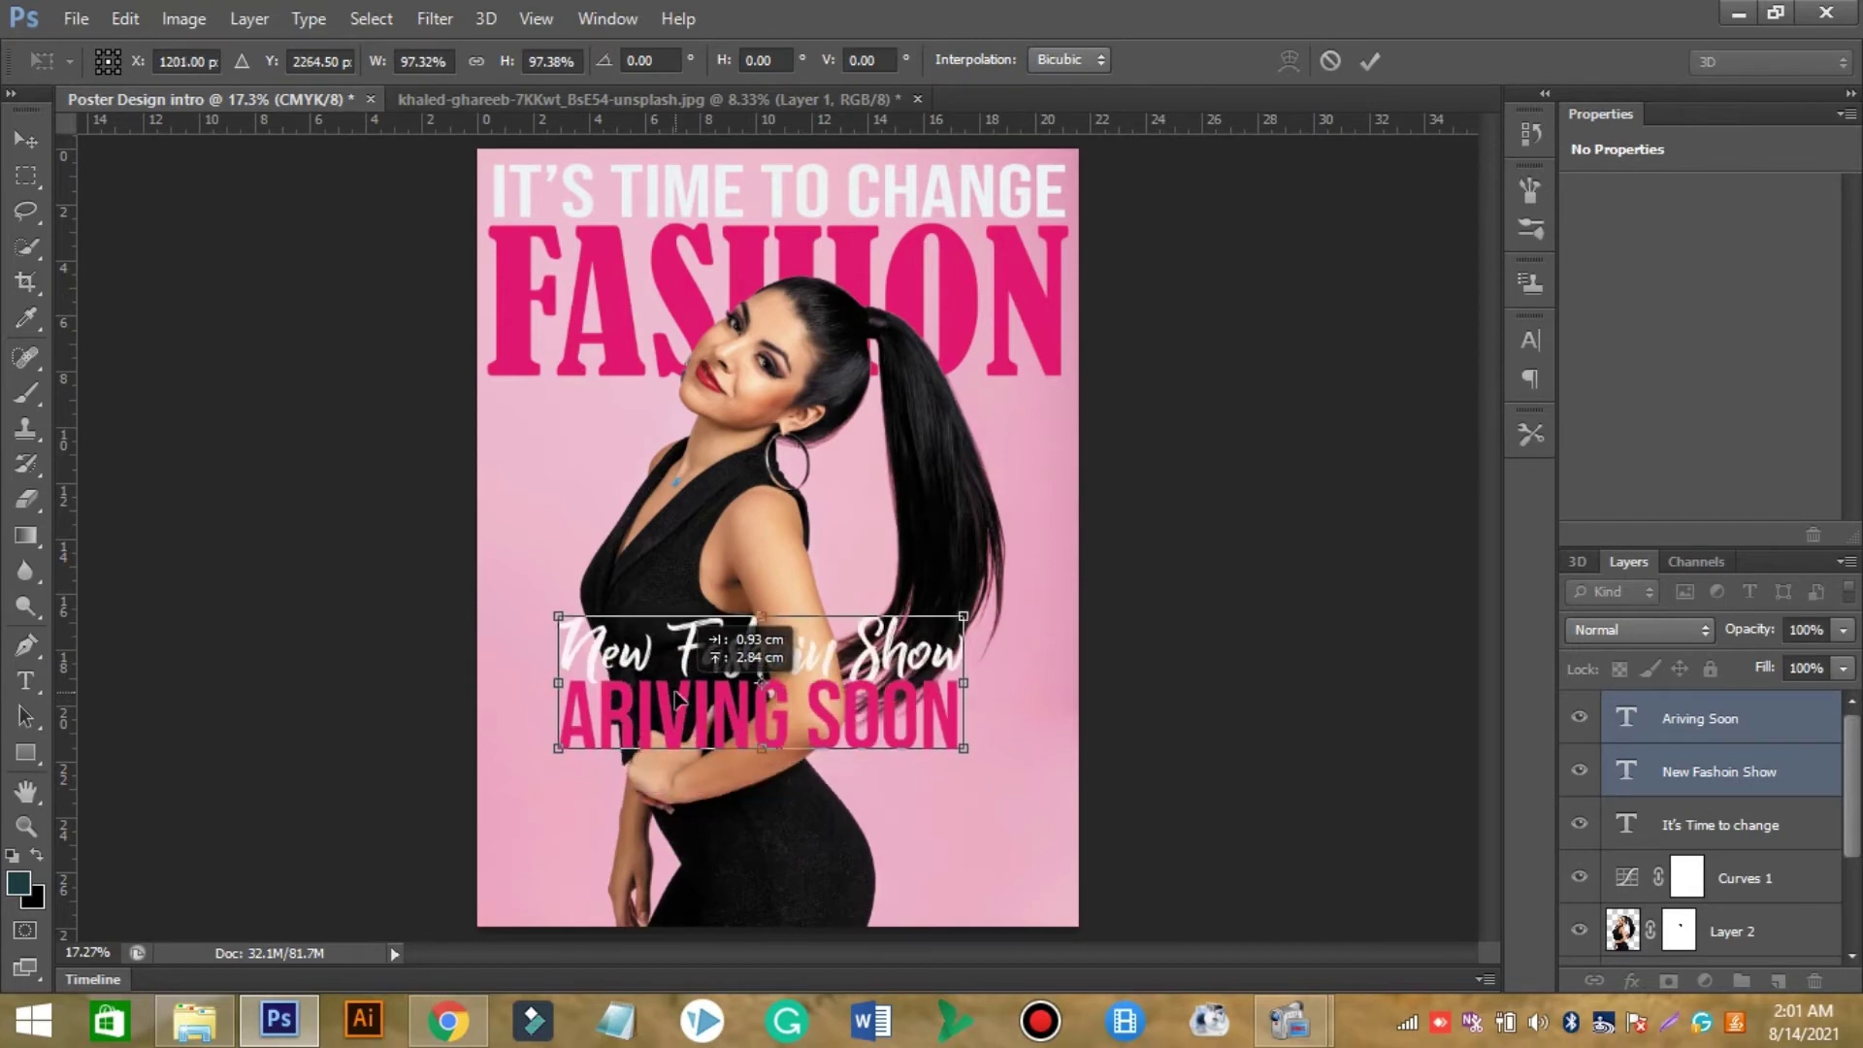
left_click(1370, 62)
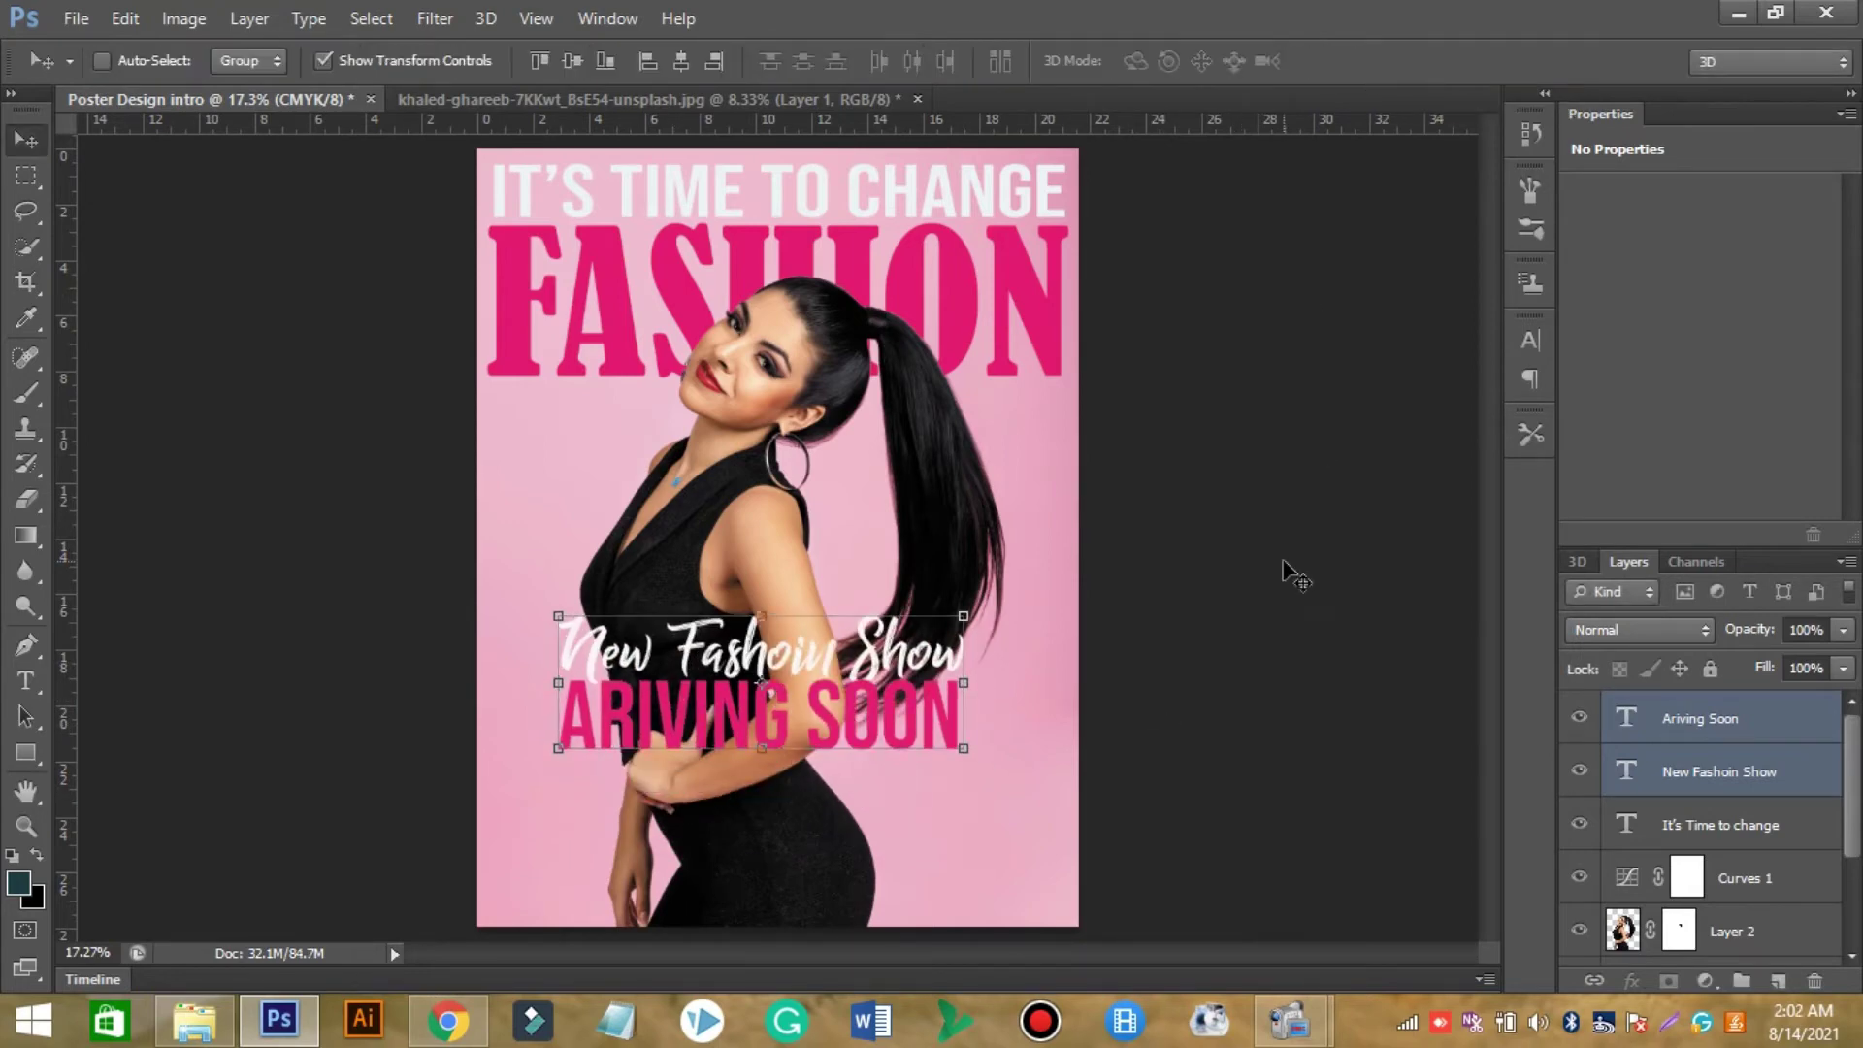
Bring the falling rose petals image into the poster, scaled up and rotated across it.
left_click(76, 18)
left_click(504, 205)
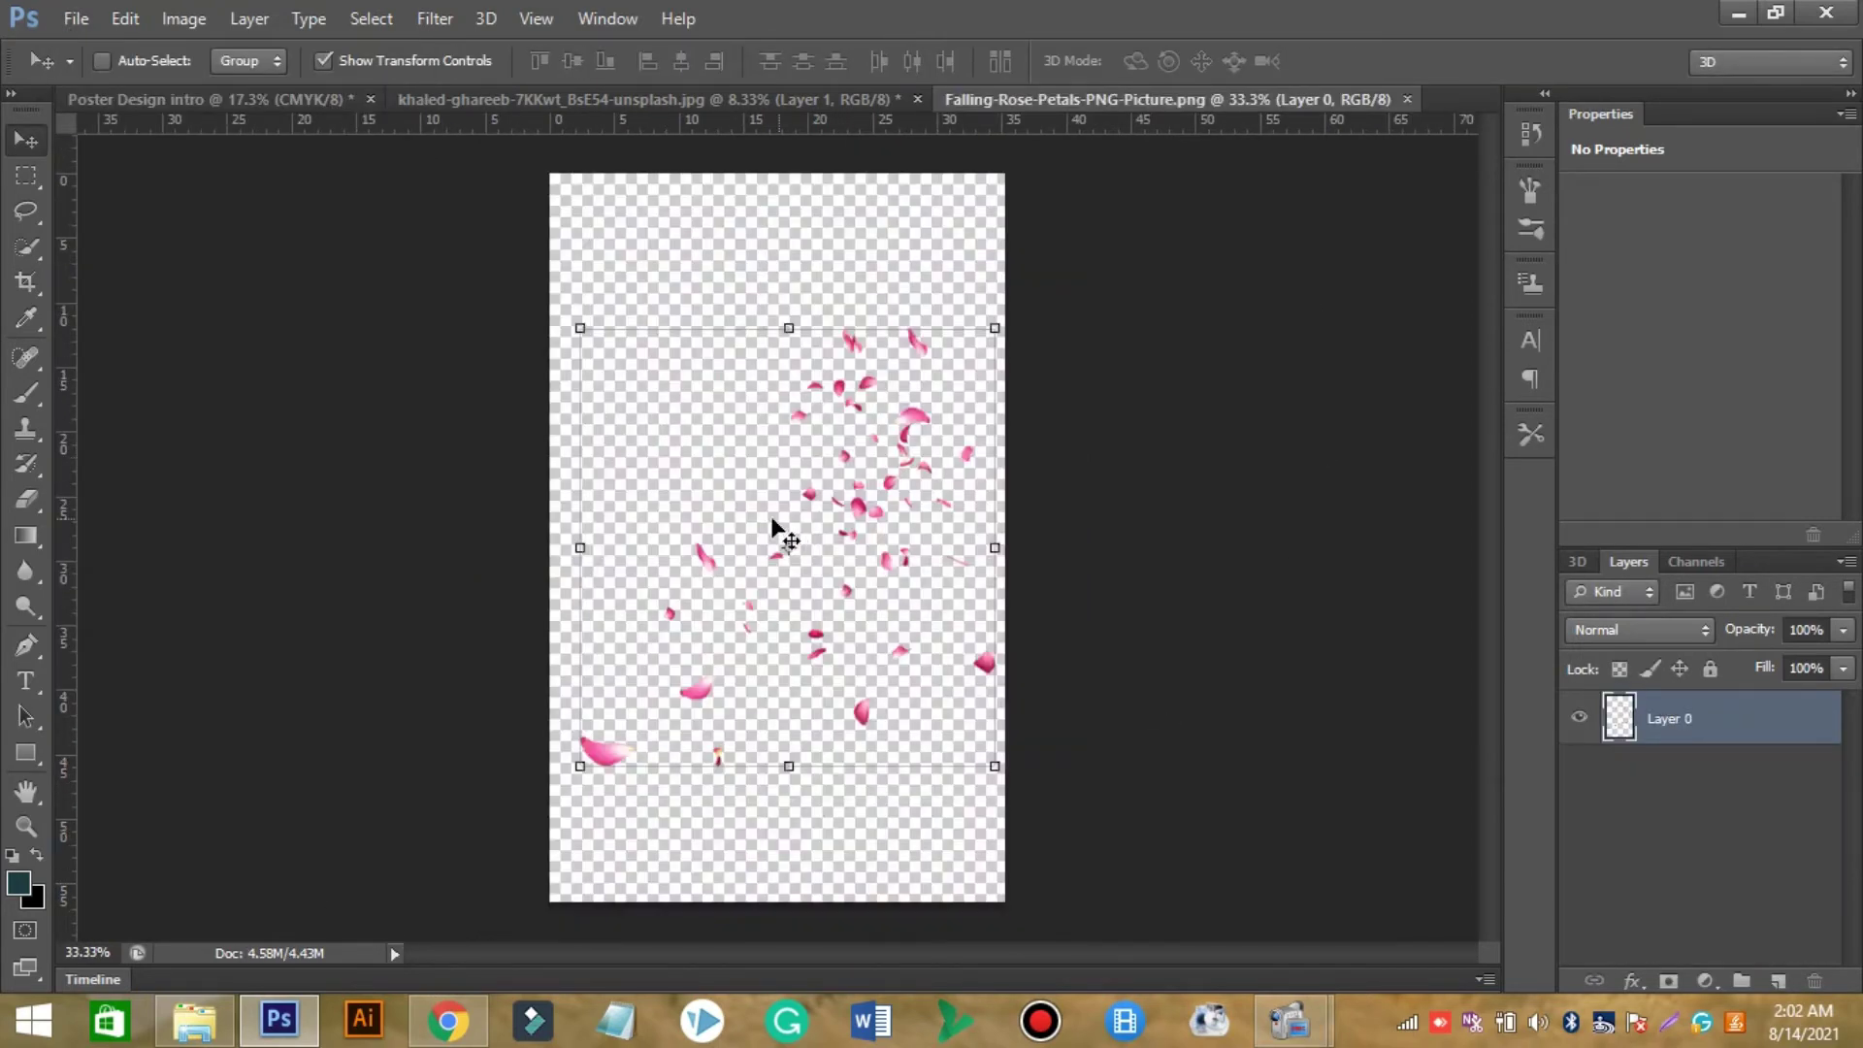
left_click_drag(774, 522, 734, 593)
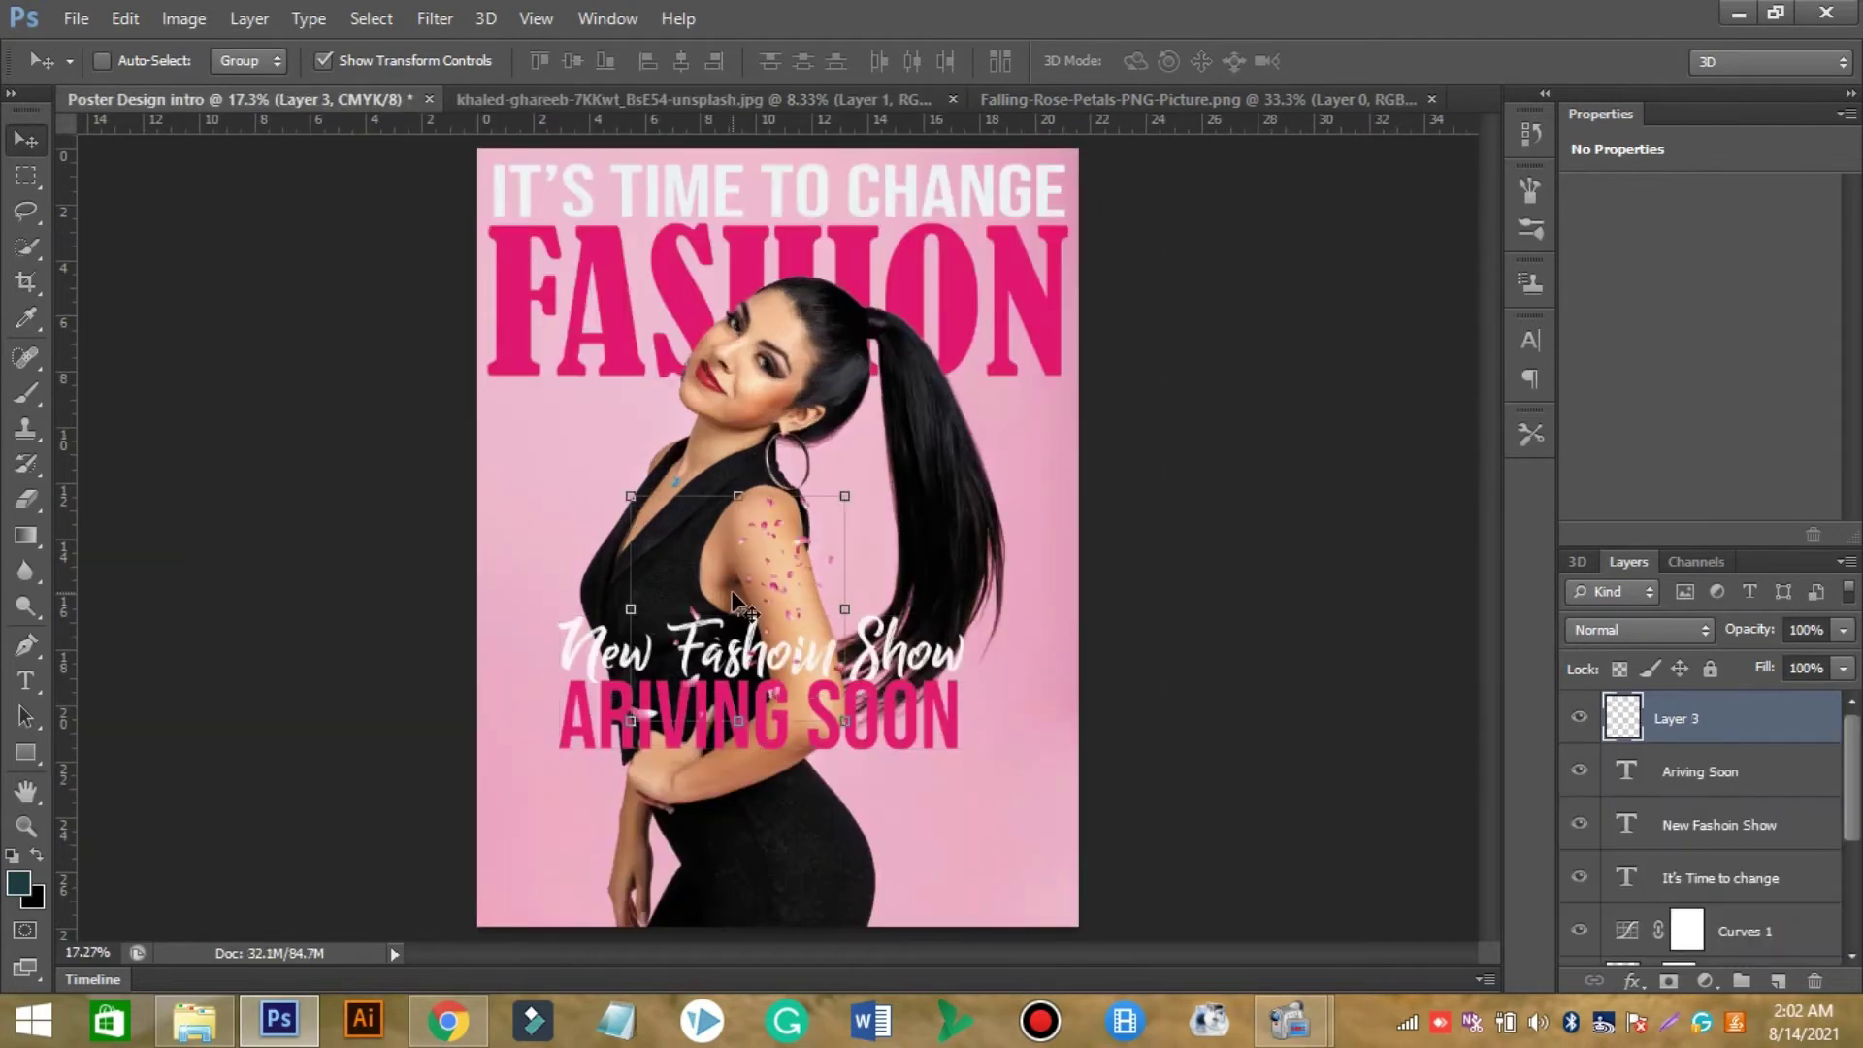
left_click_drag(842, 496, 1220, 167)
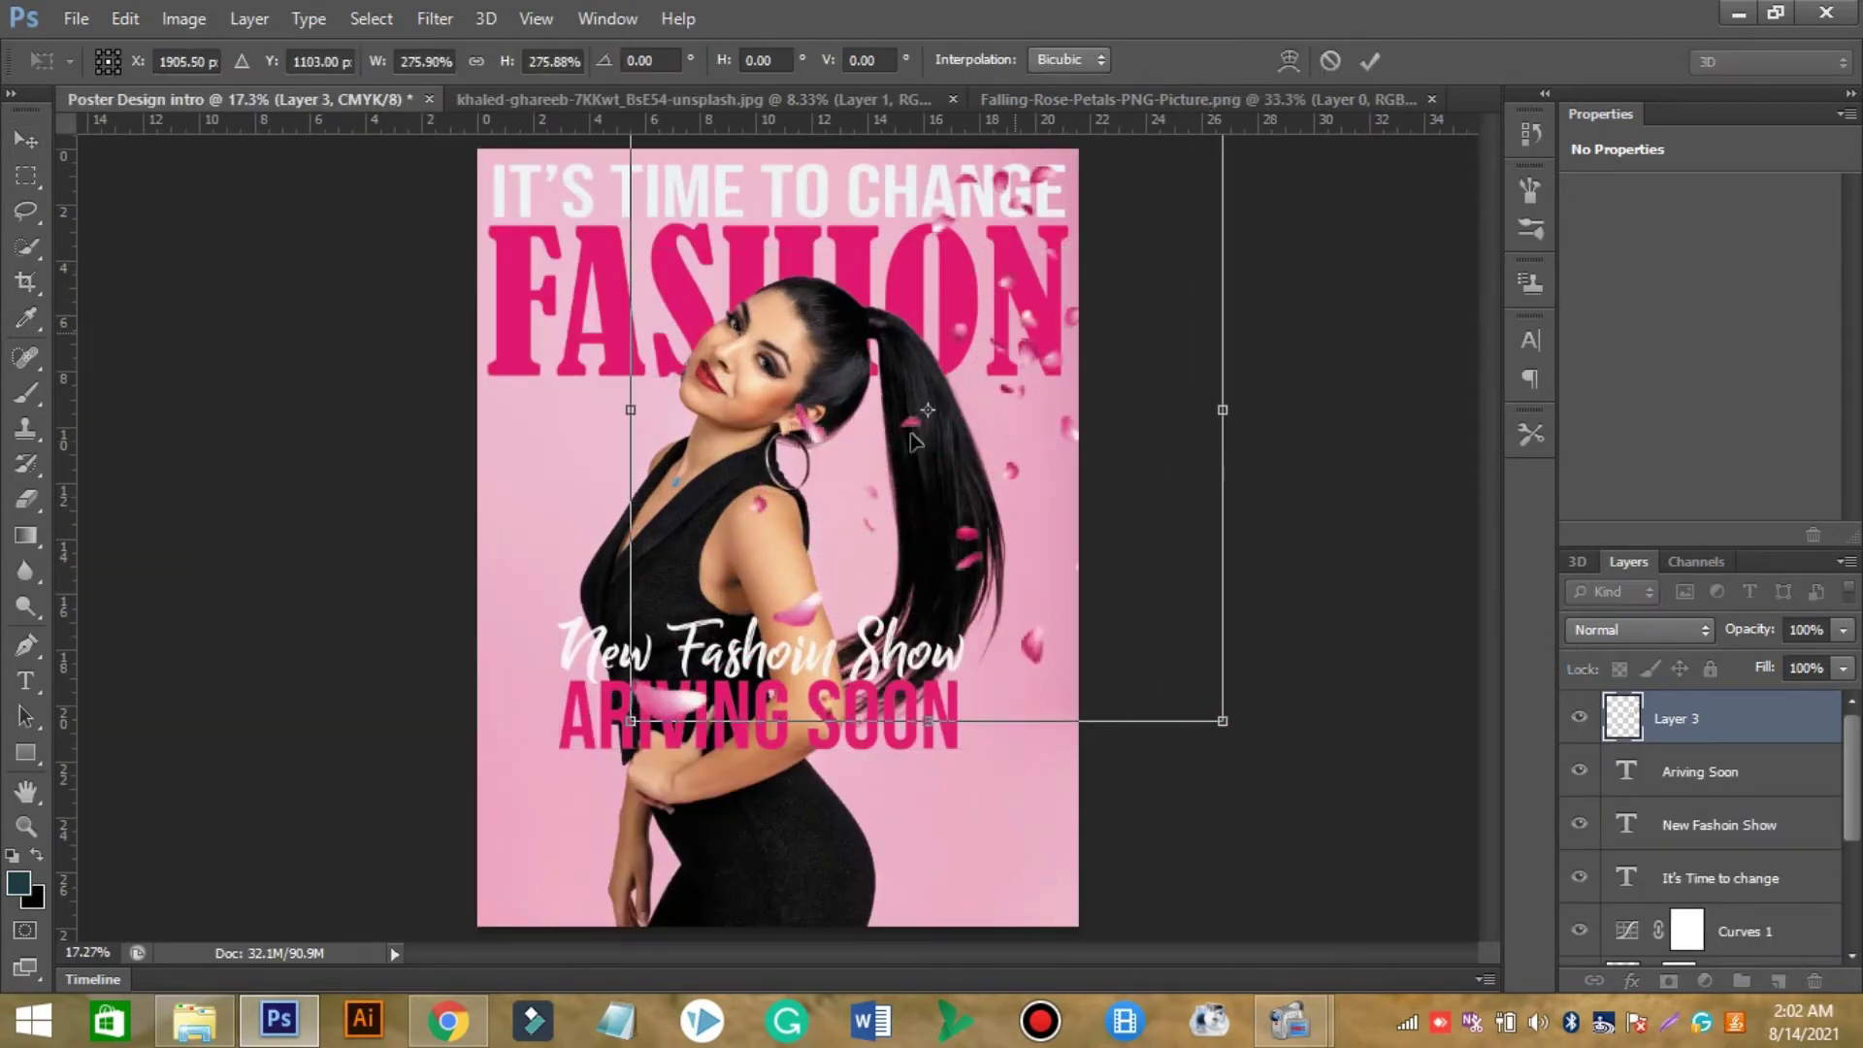
mouse_move(1003, 406)
left_mouse_down()
mouse_move(810, 456)
mouse_move(786, 403)
left_mouse_up()
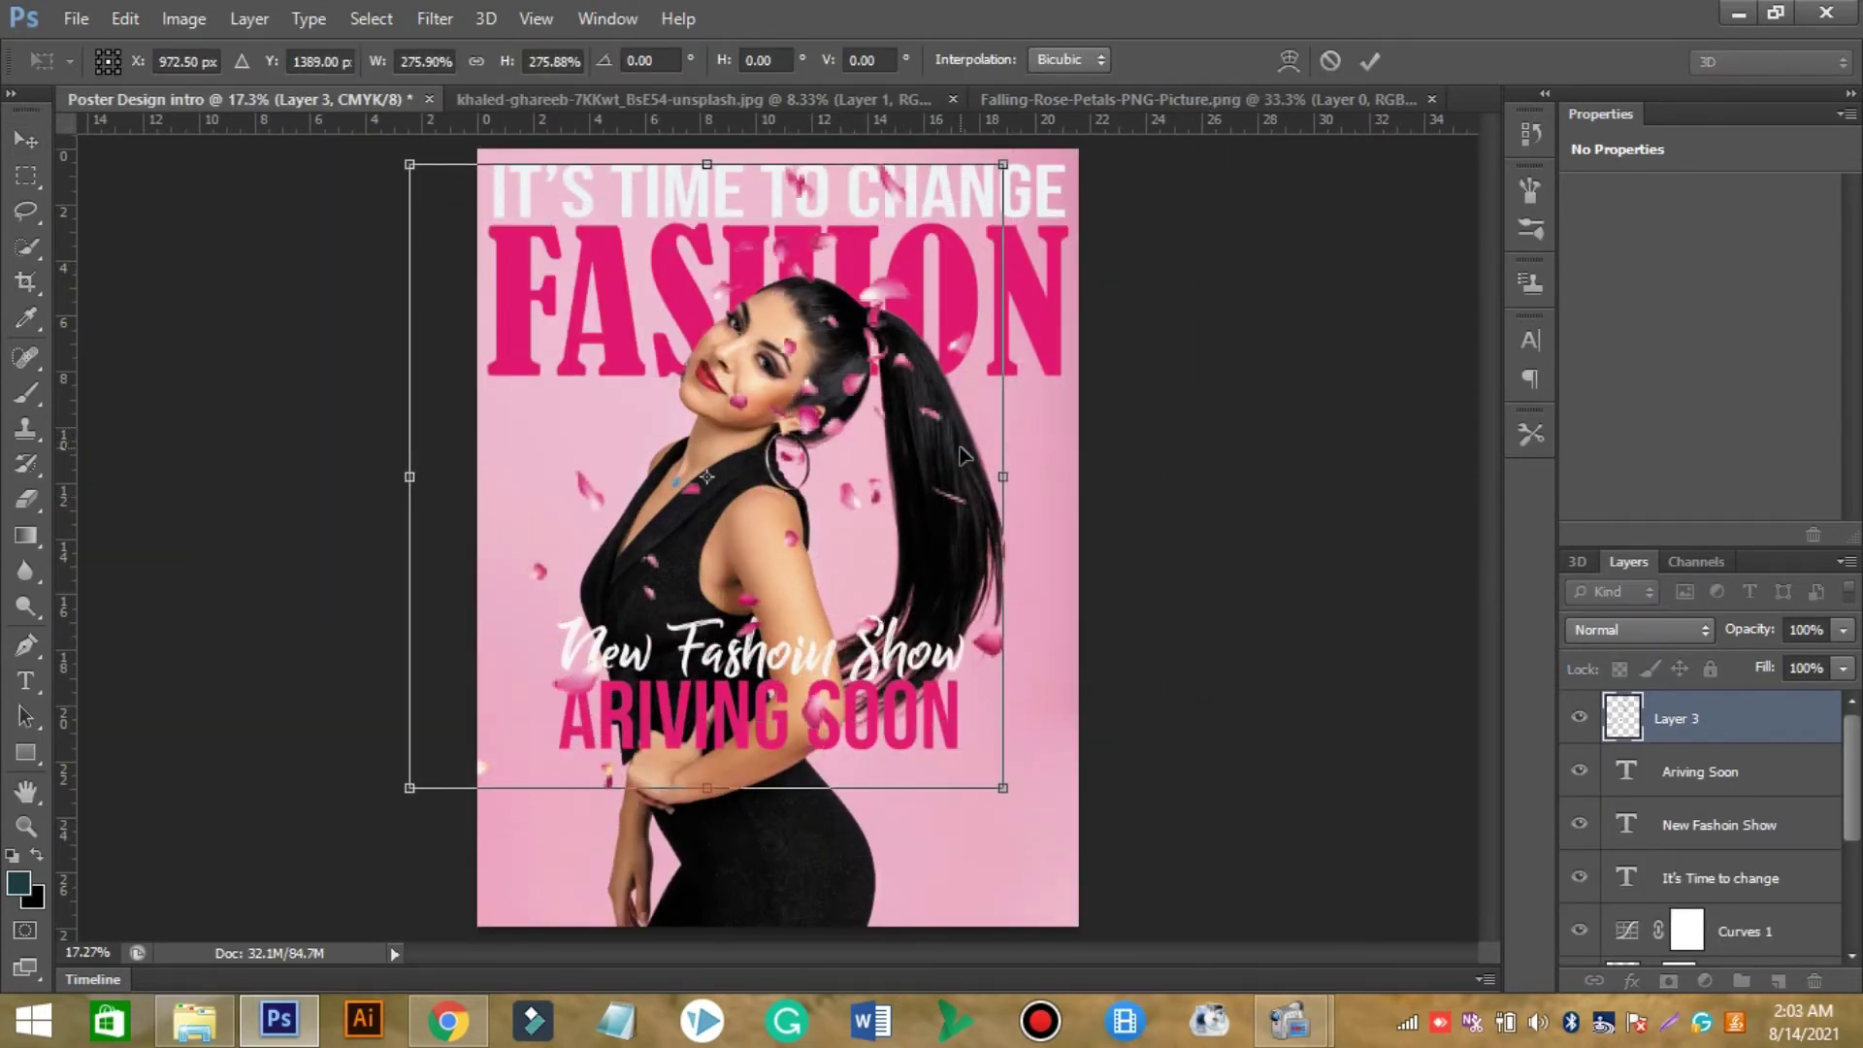
left_click_drag(1068, 509, 397, 291)
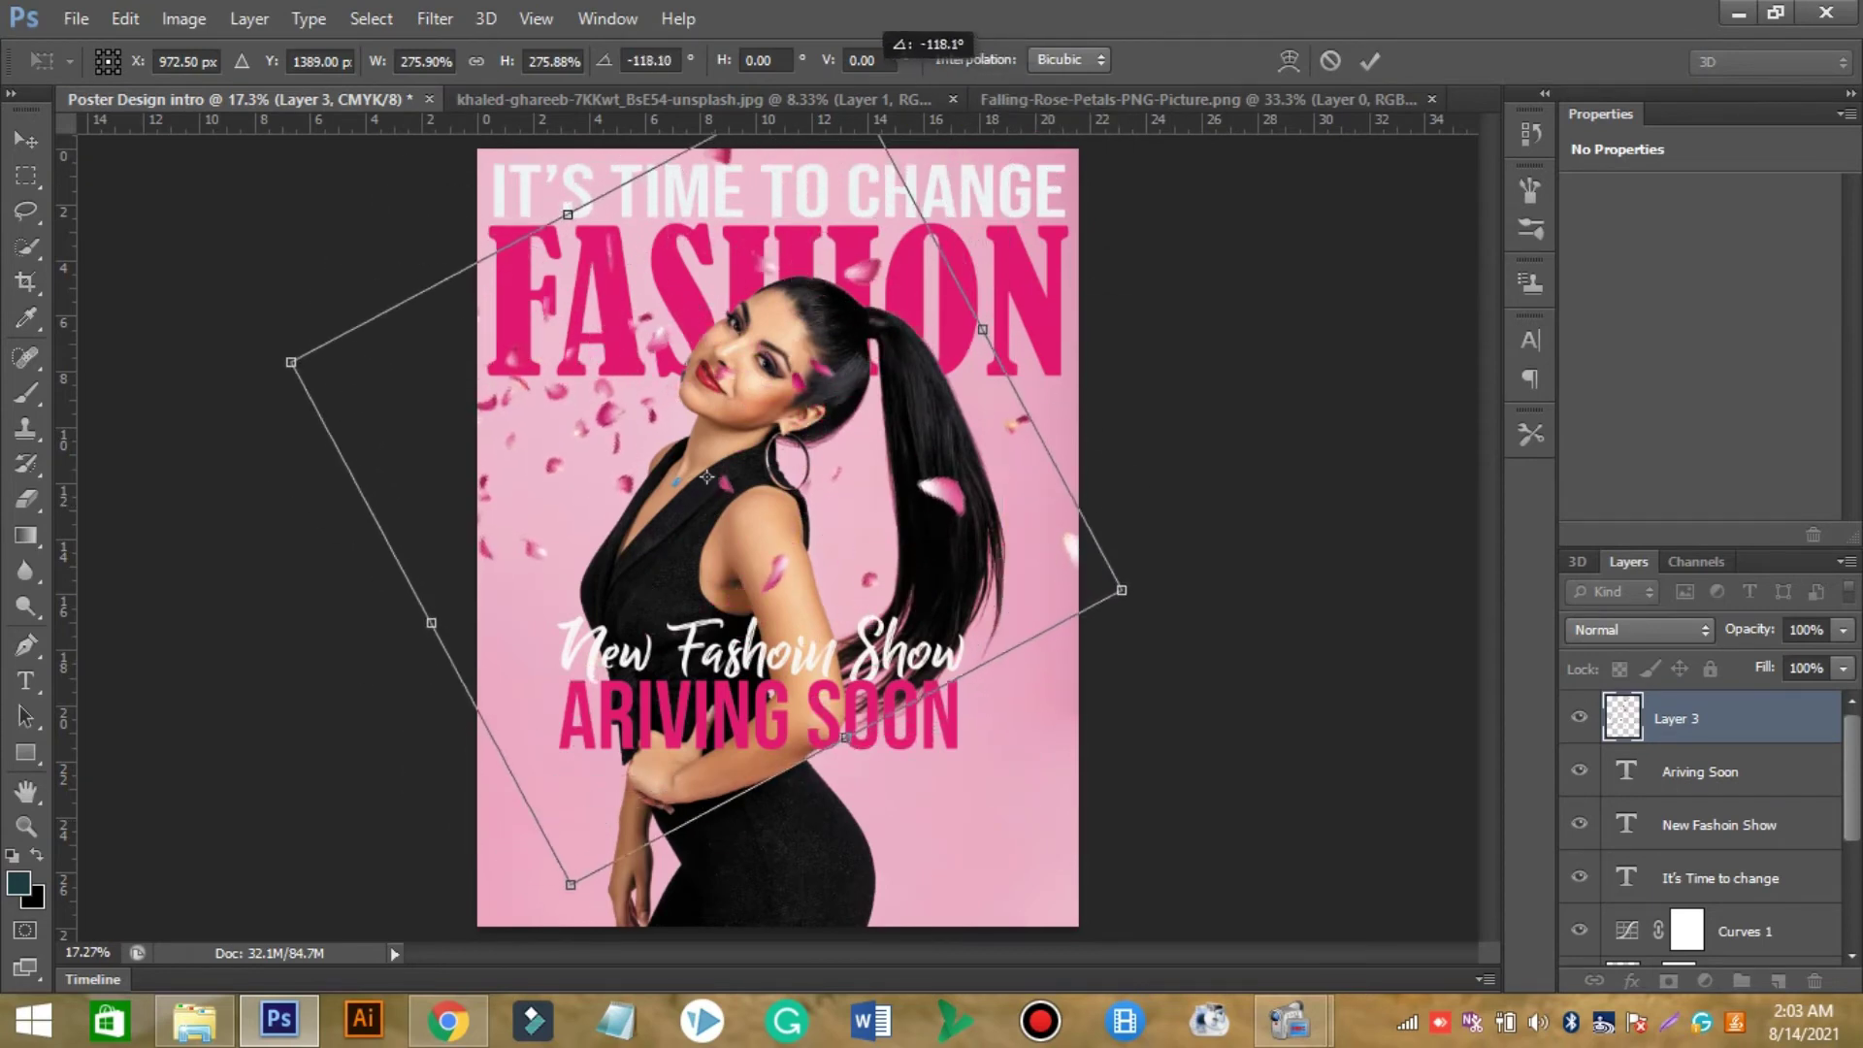
left_click_drag(780, 555, 907, 711)
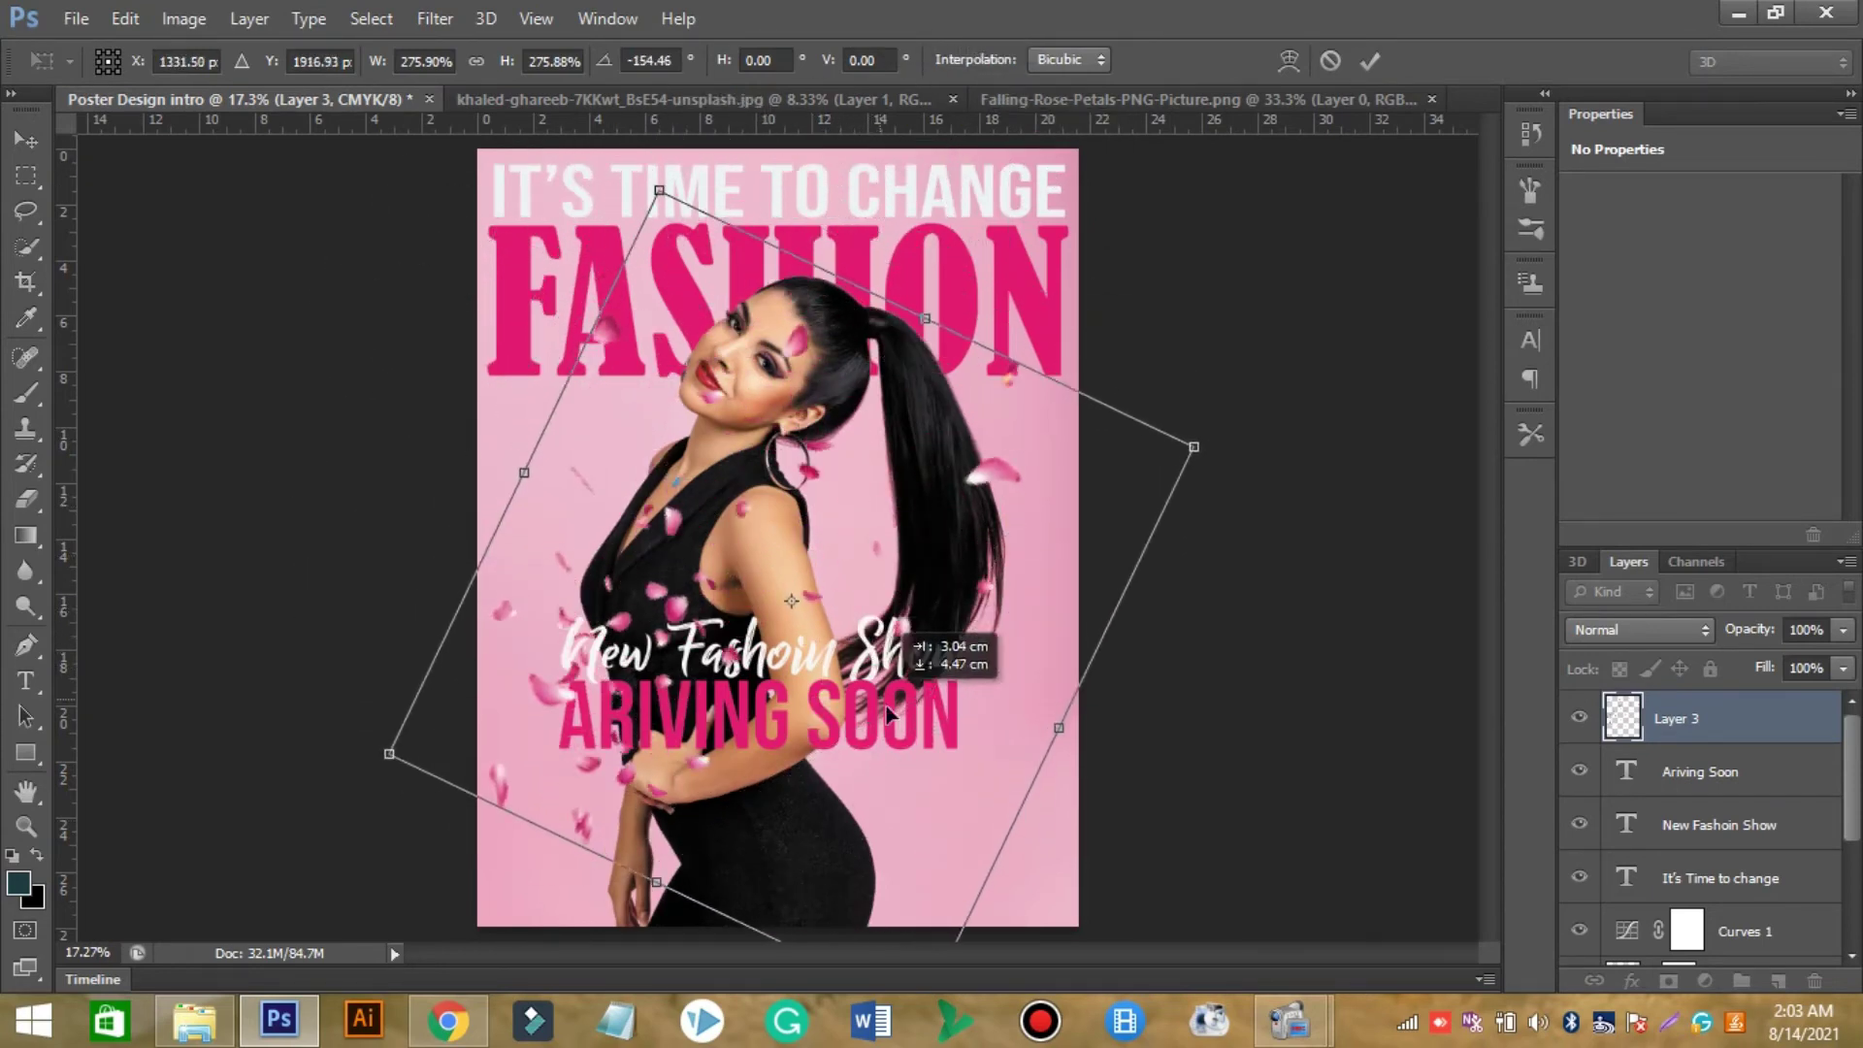
left_click_drag(1235, 482, 1299, 417)
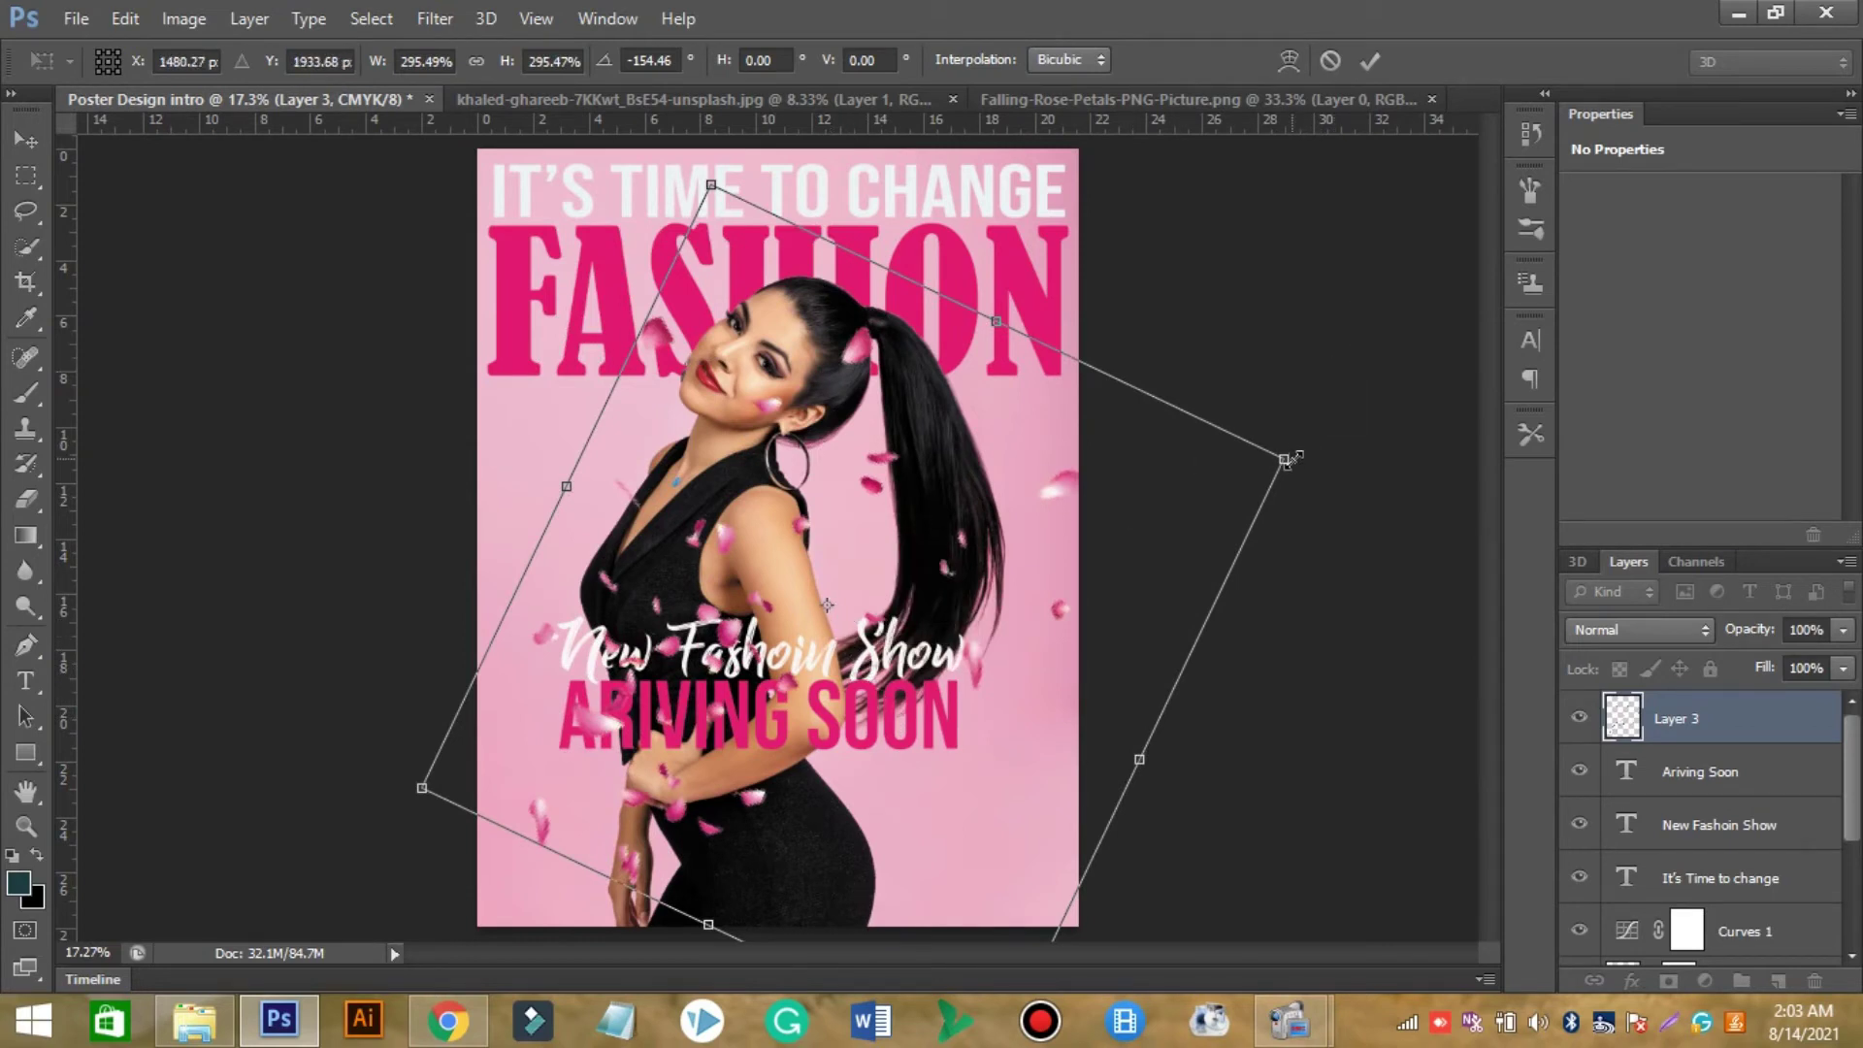
left_click_drag(1291, 458, 1379, 427)
mouse_move(1213, 519)
left_mouse_down()
mouse_move(1168, 444)
mouse_move(1202, 460)
left_mouse_up()
left_click_drag(1399, 367, 1137, 656)
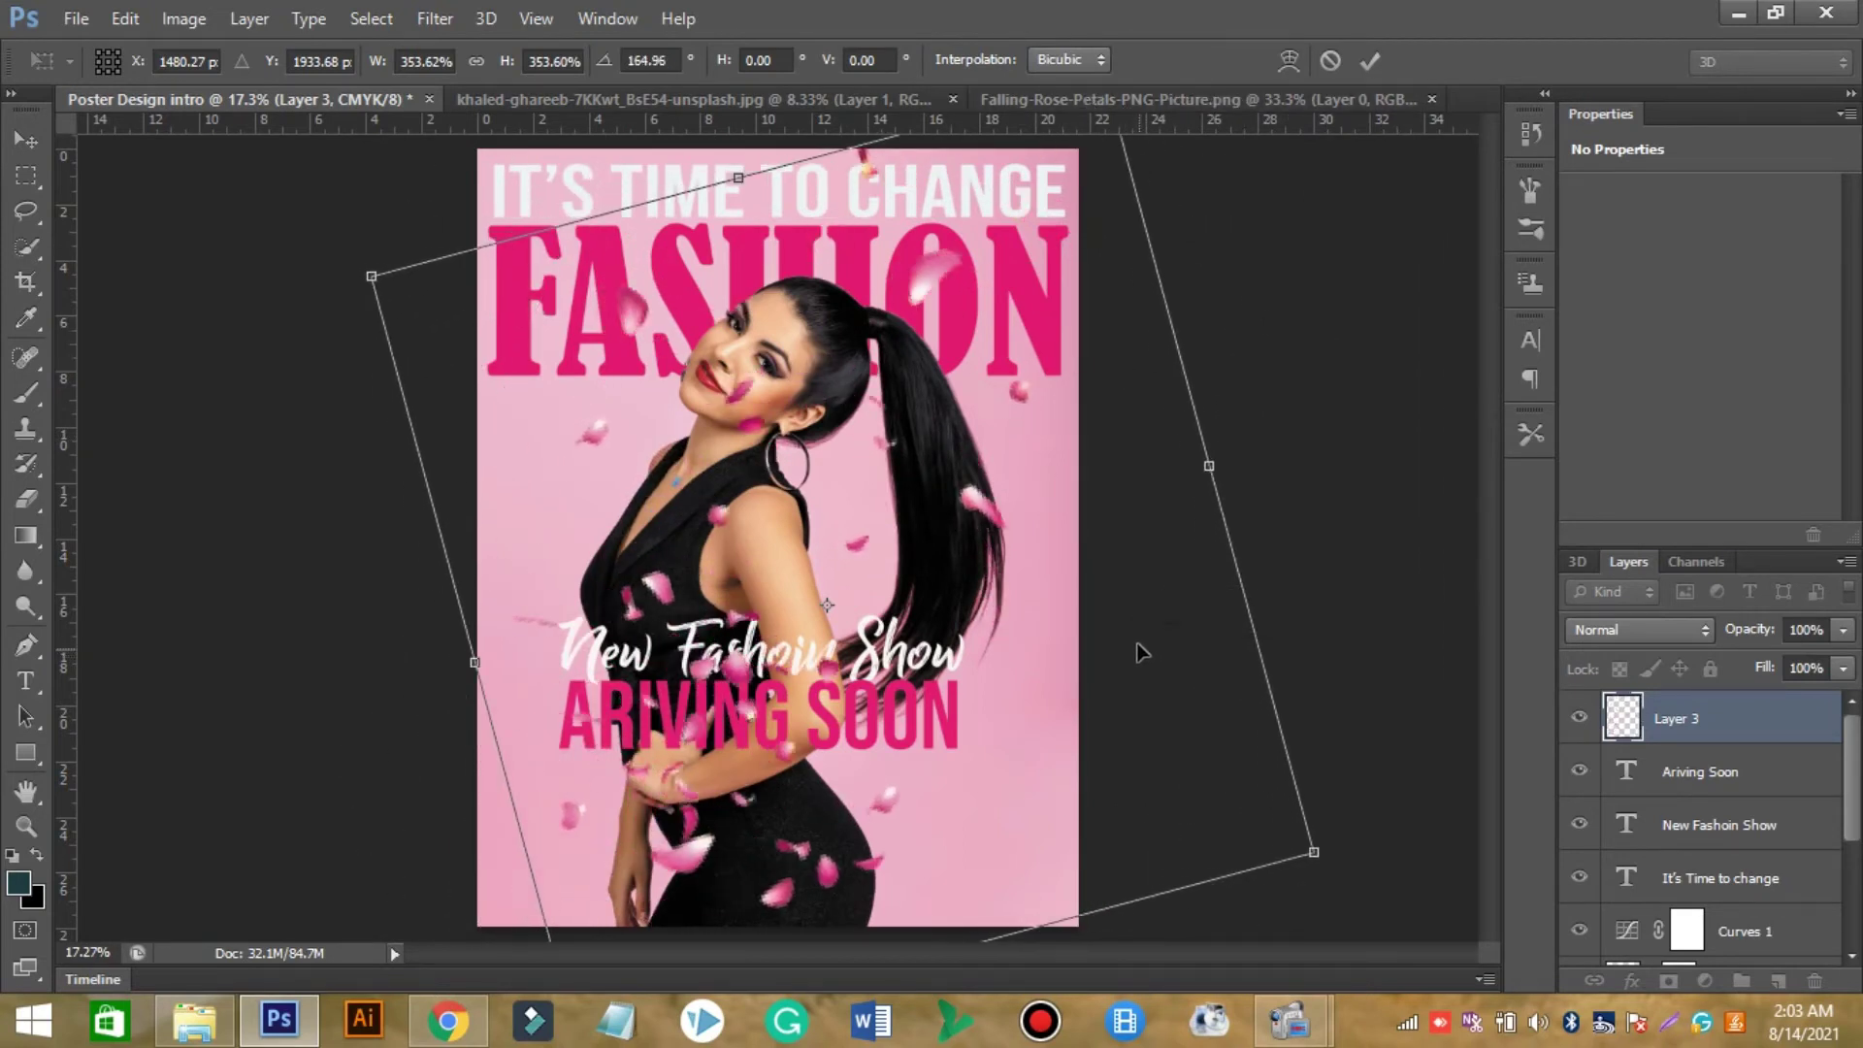
key("Return")
Place the petals Layer 3 behind the model and enlarge it to about 132%.
right_click(26, 499)
left_click(123, 503)
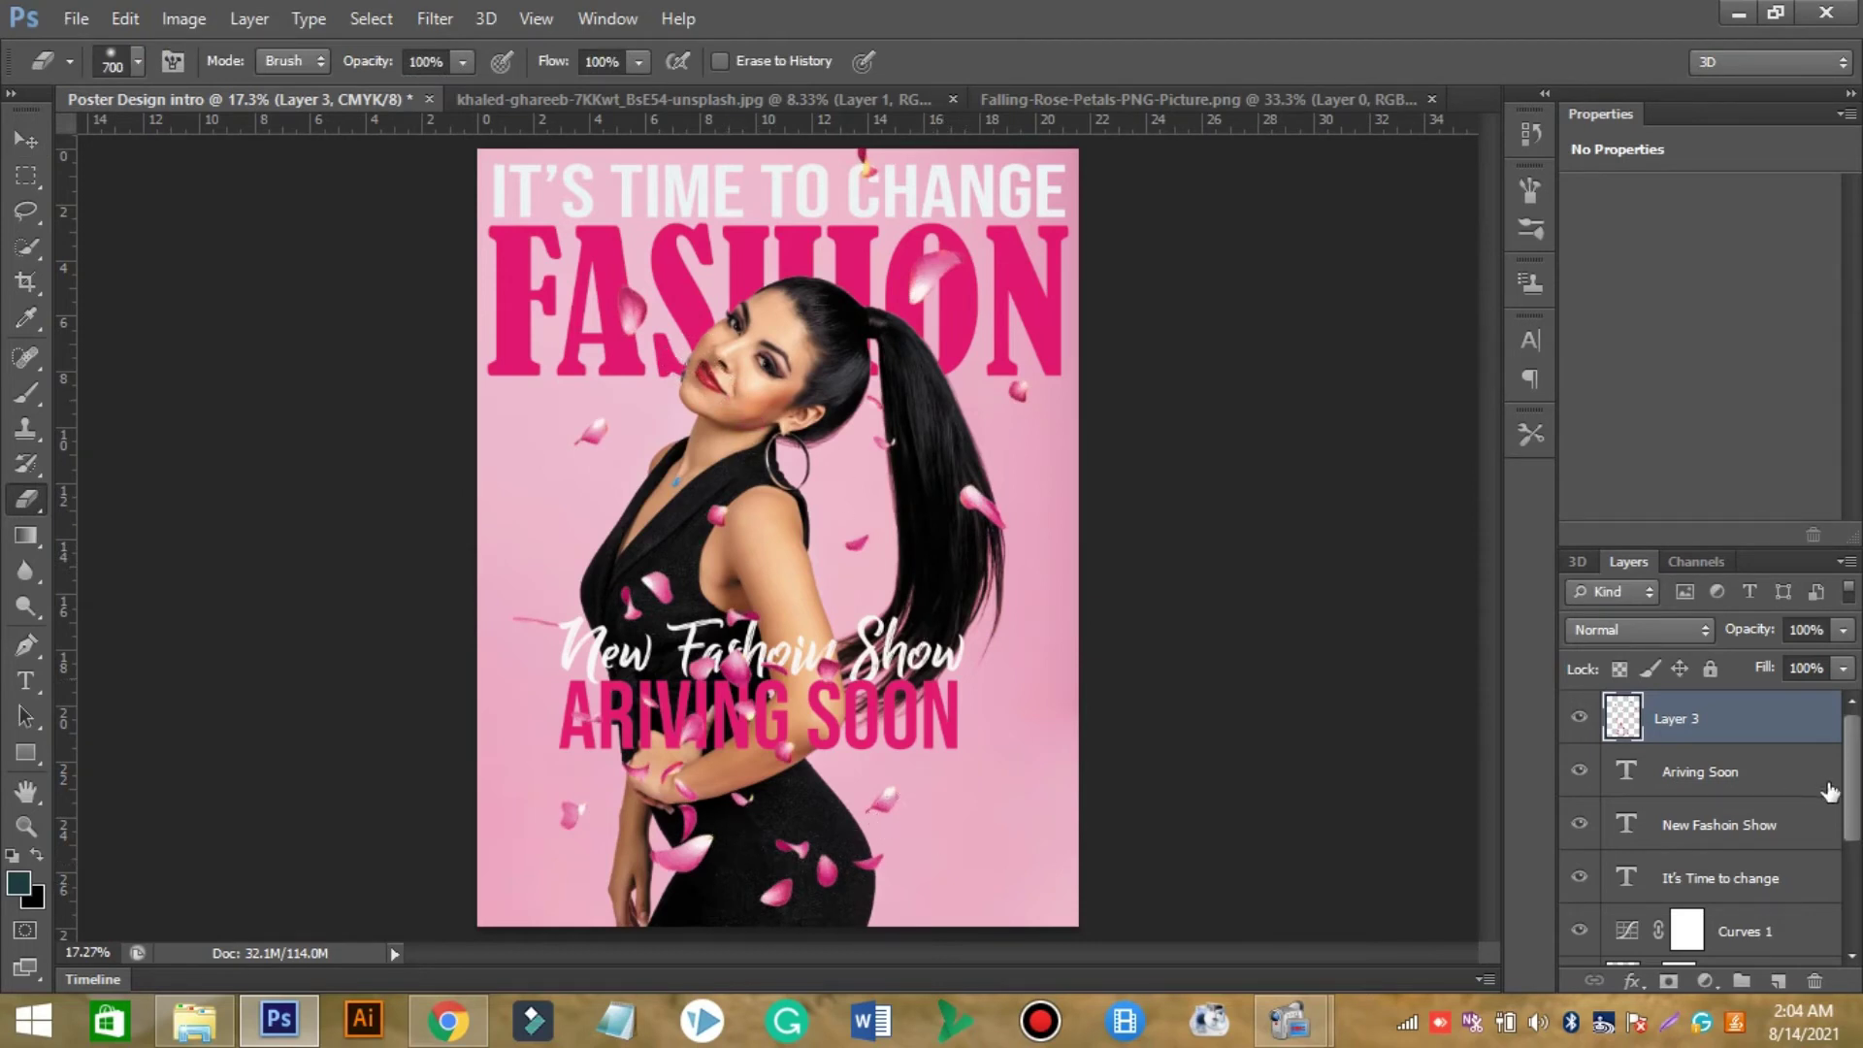
mouse_move(1829, 791)
left_mouse_down()
mouse_move(1749, 866)
mouse_move(1752, 922)
left_mouse_up()
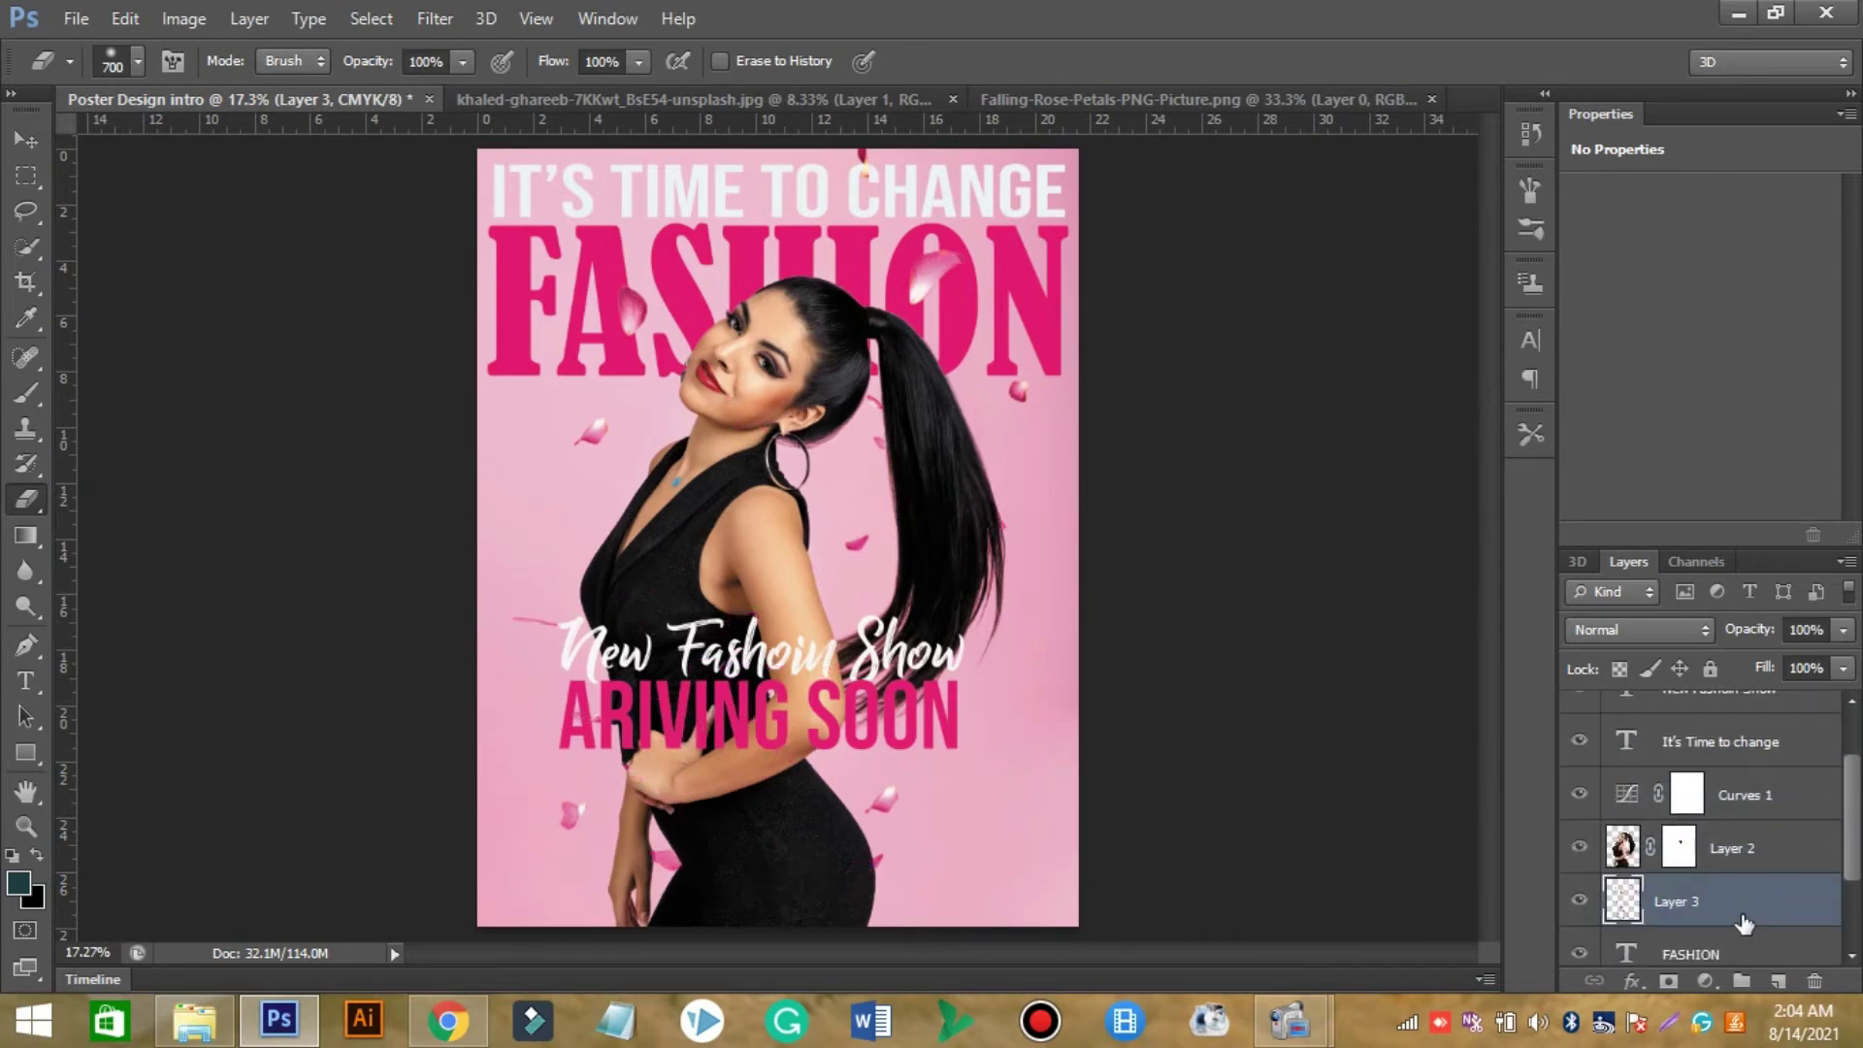
left_click(27, 142)
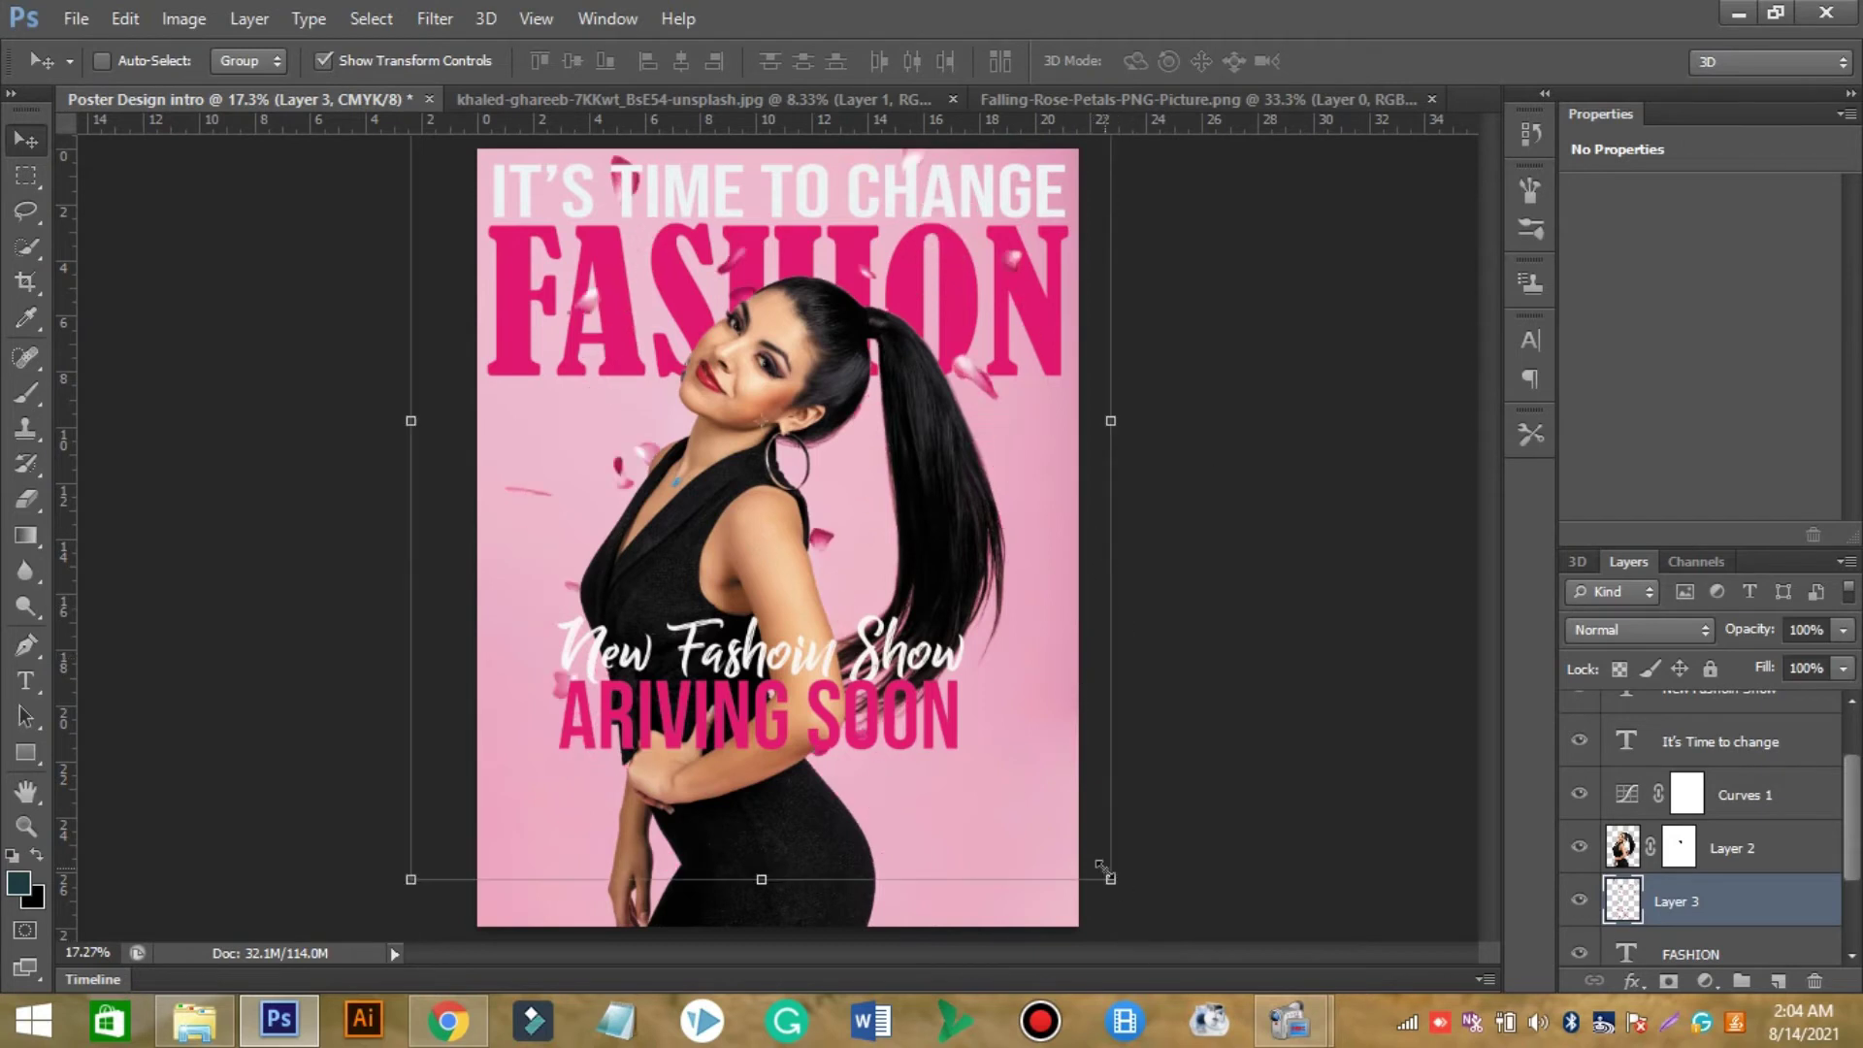
left_click_drag(1113, 881, 1344, 1046)
mouse_move(1174, 832)
left_mouse_down()
mouse_move(1223, 801)
mouse_move(1221, 828)
left_mouse_up()
scroll(1766, 900, "down", 1)
left_click(1370, 60)
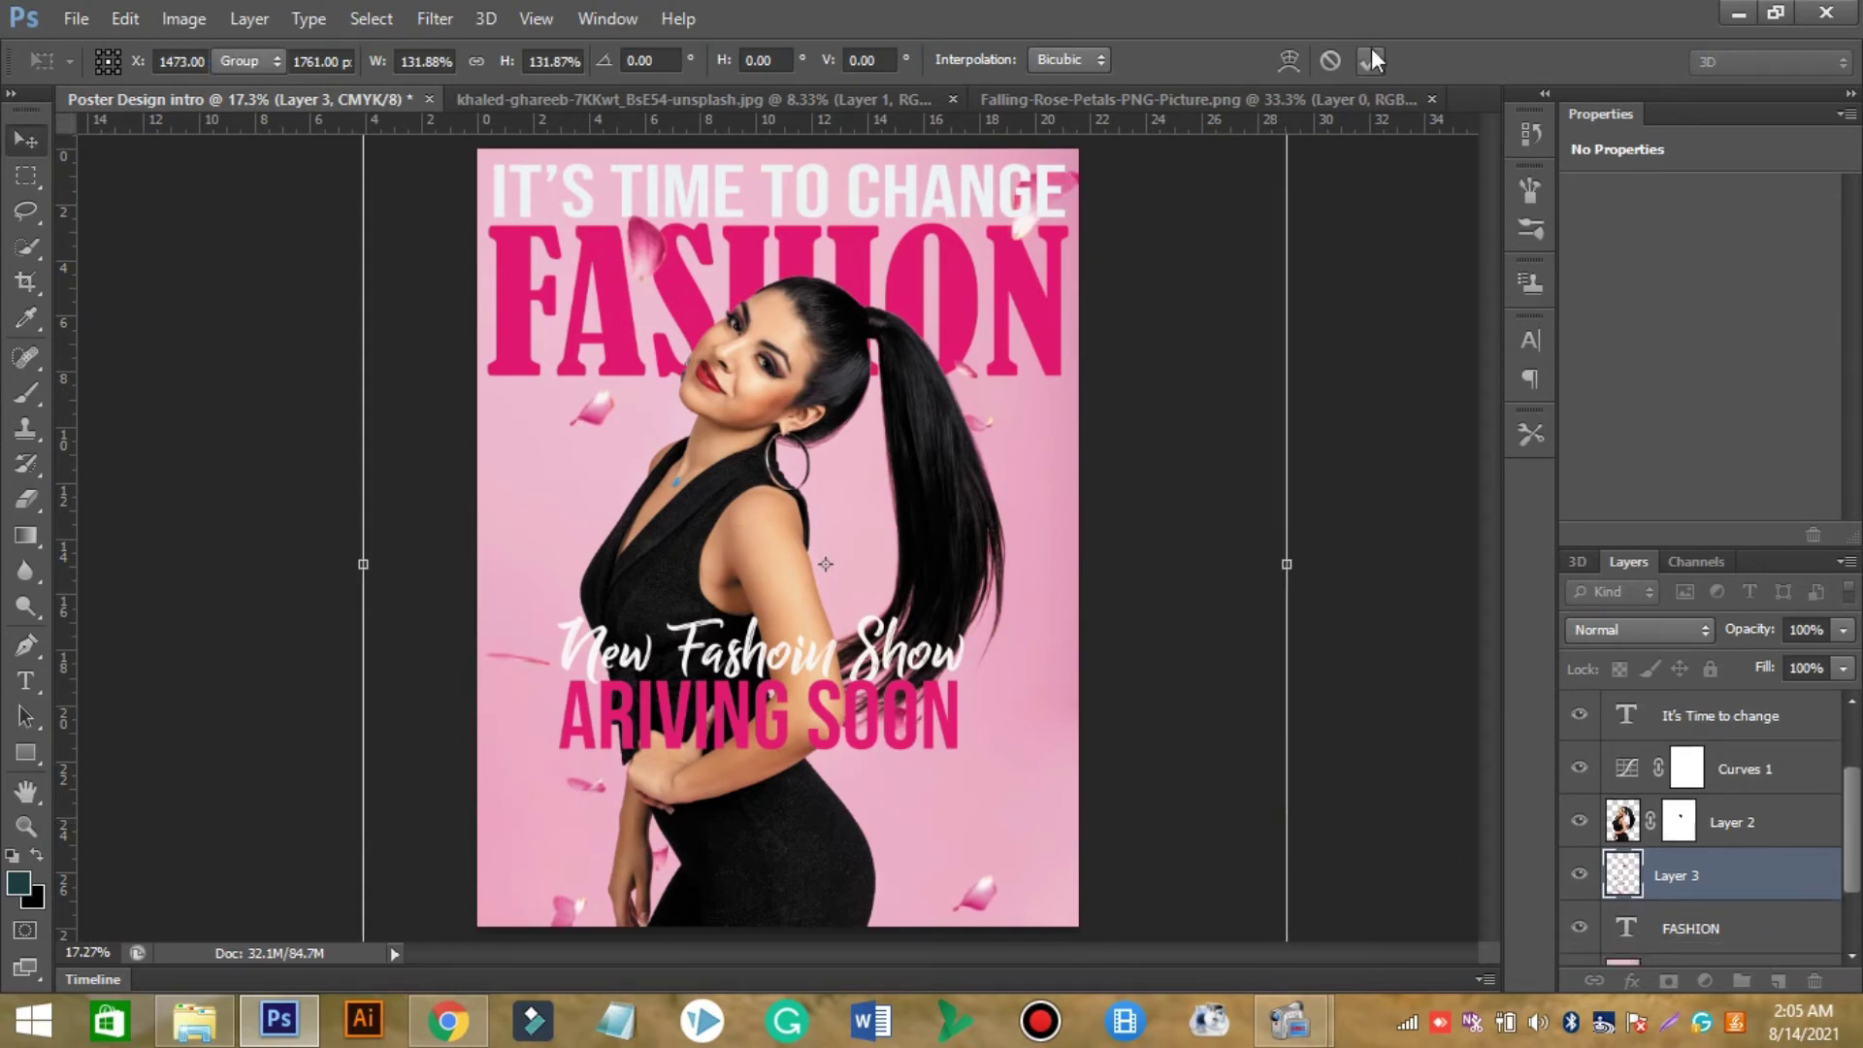
left_click_drag(1669, 878, 1668, 956)
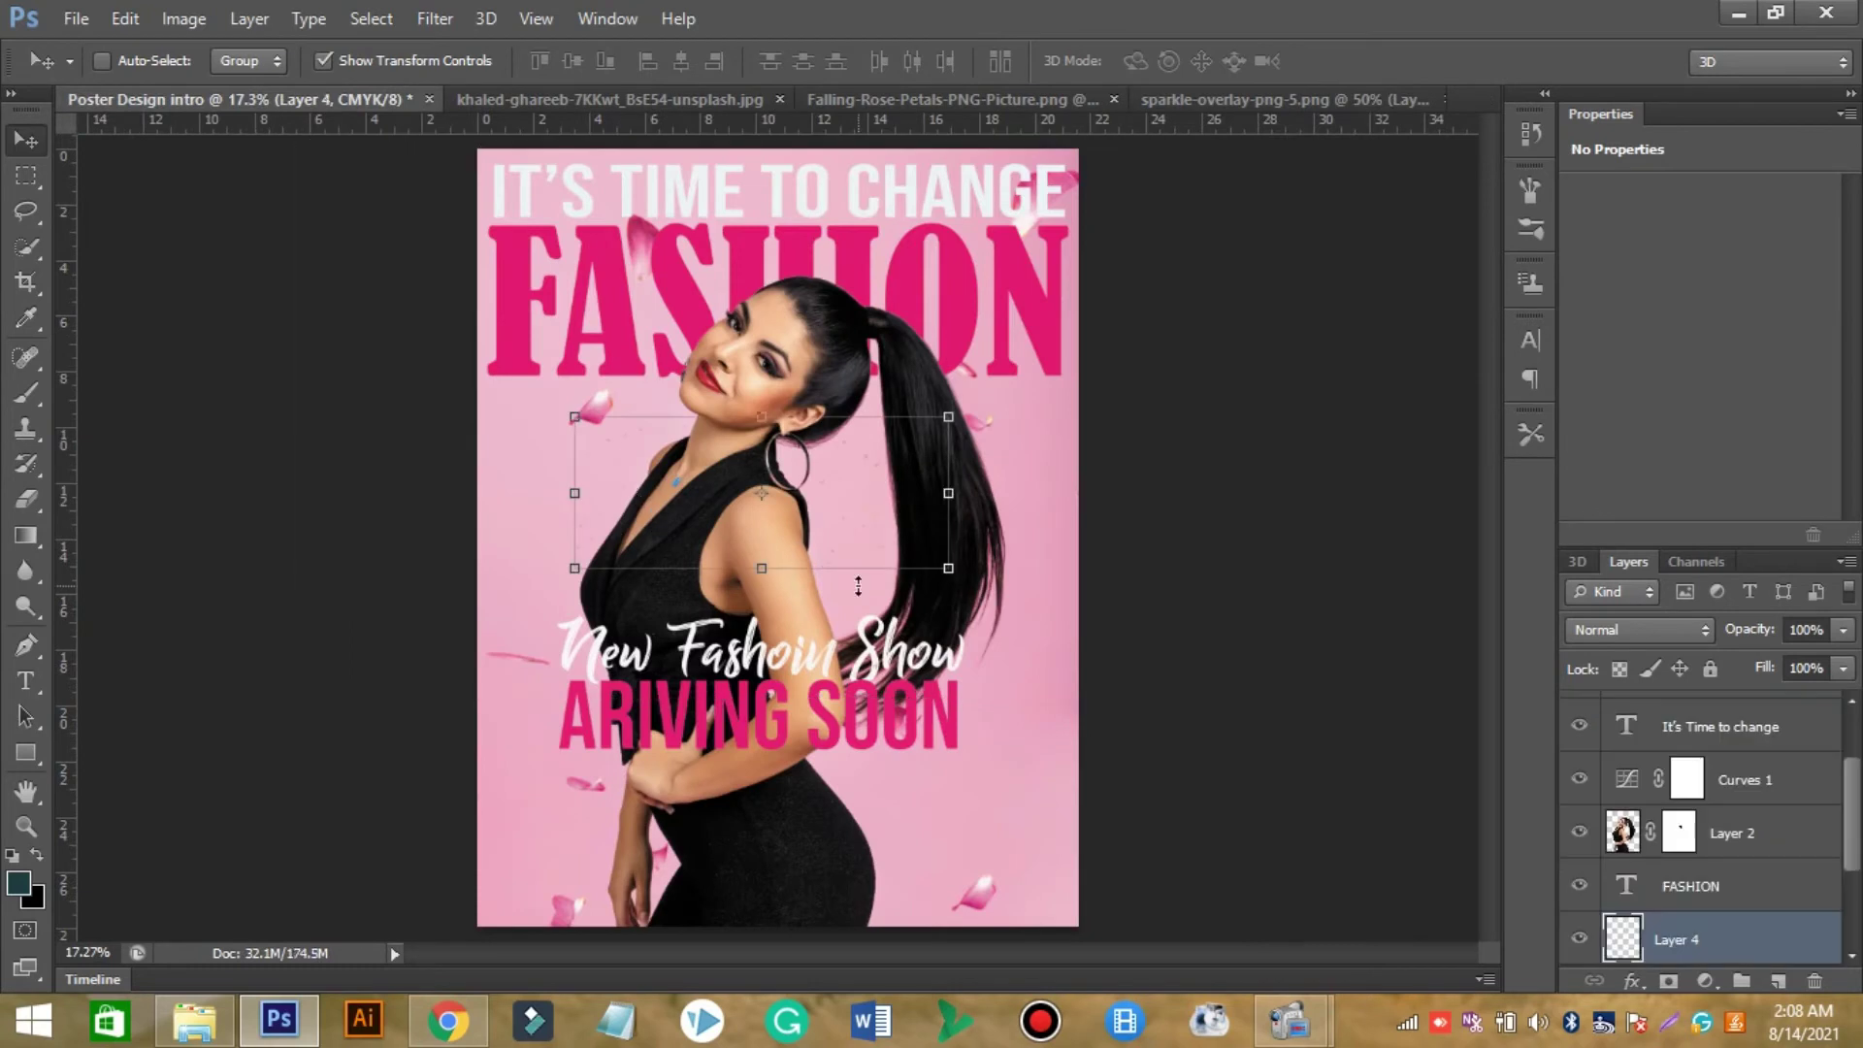
Rotate and enlarge sparkle Layer 4 over the poster, move it to the top, and widen it.
mouse_move(560, 594)
left_mouse_down()
mouse_move(832, 682)
mouse_move(881, 795)
mouse_move(1700, 1042)
left_mouse_up()
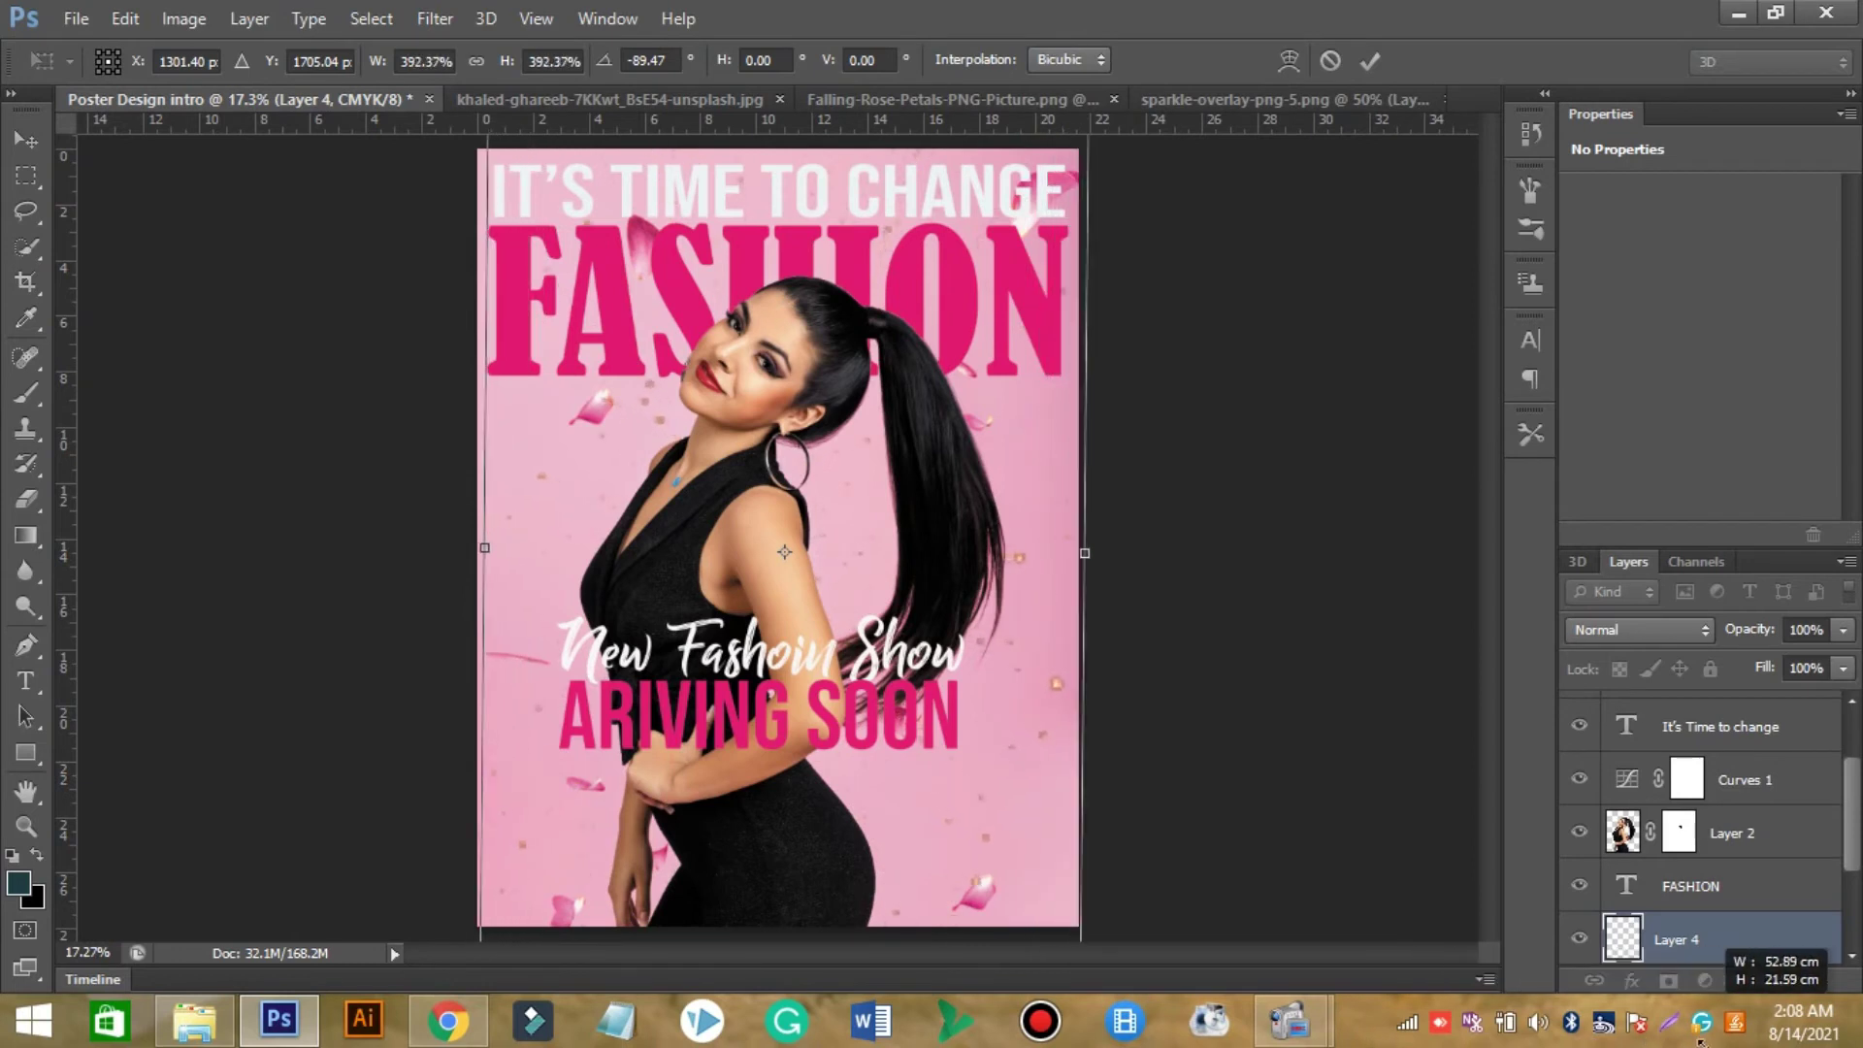
left_click(1369, 60)
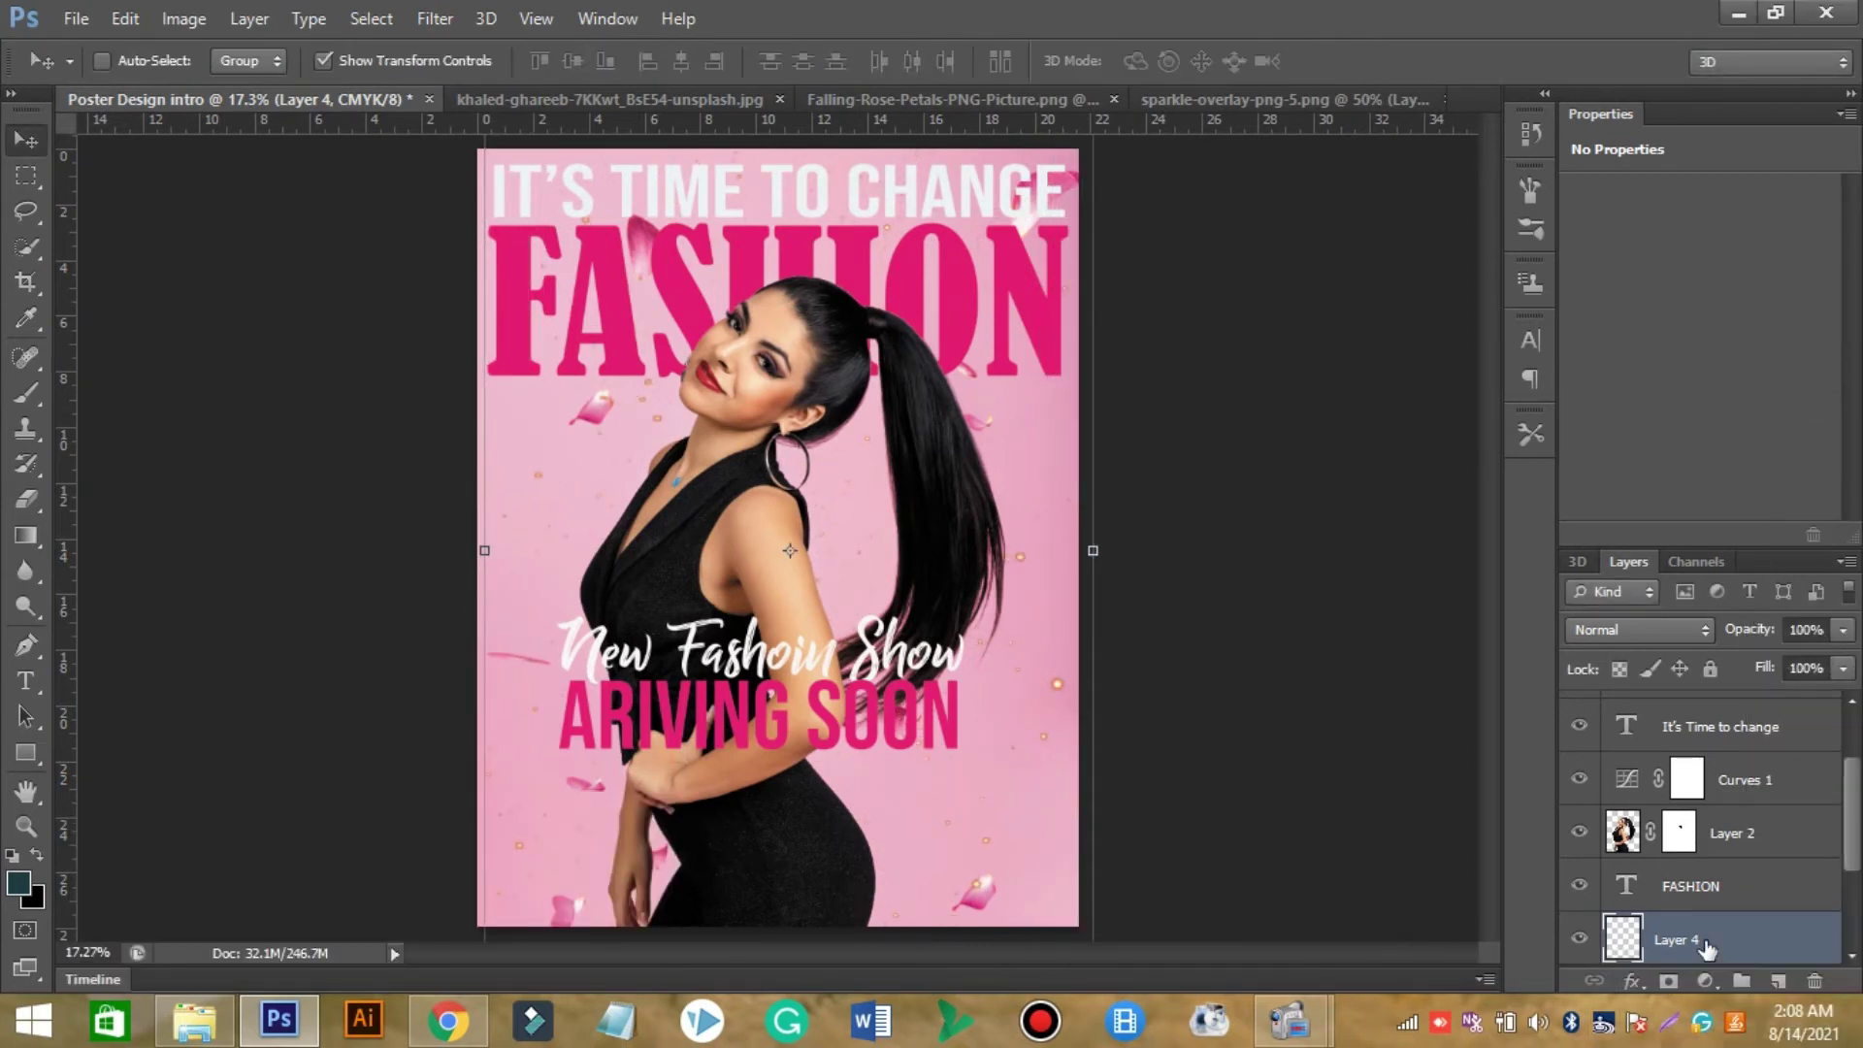
left_click_drag(1705, 946, 1668, 706)
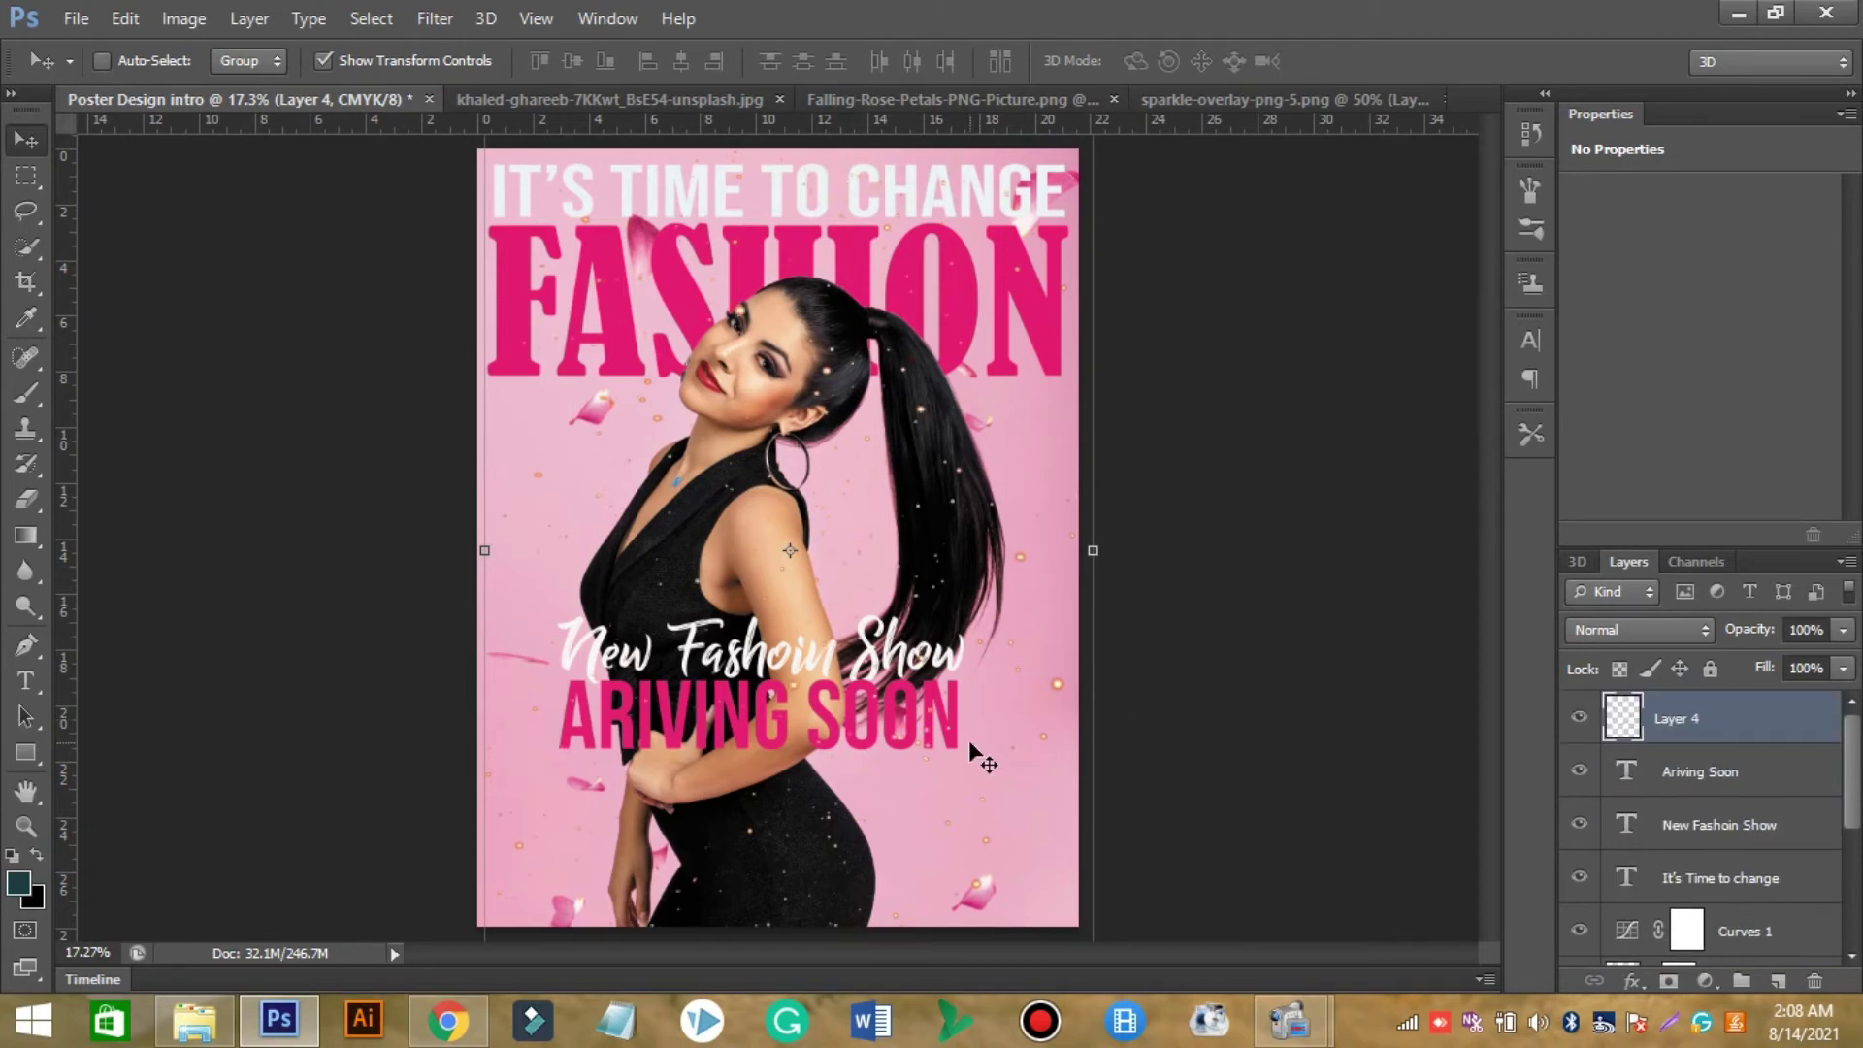
left_click_drag(485, 551, 420, 550)
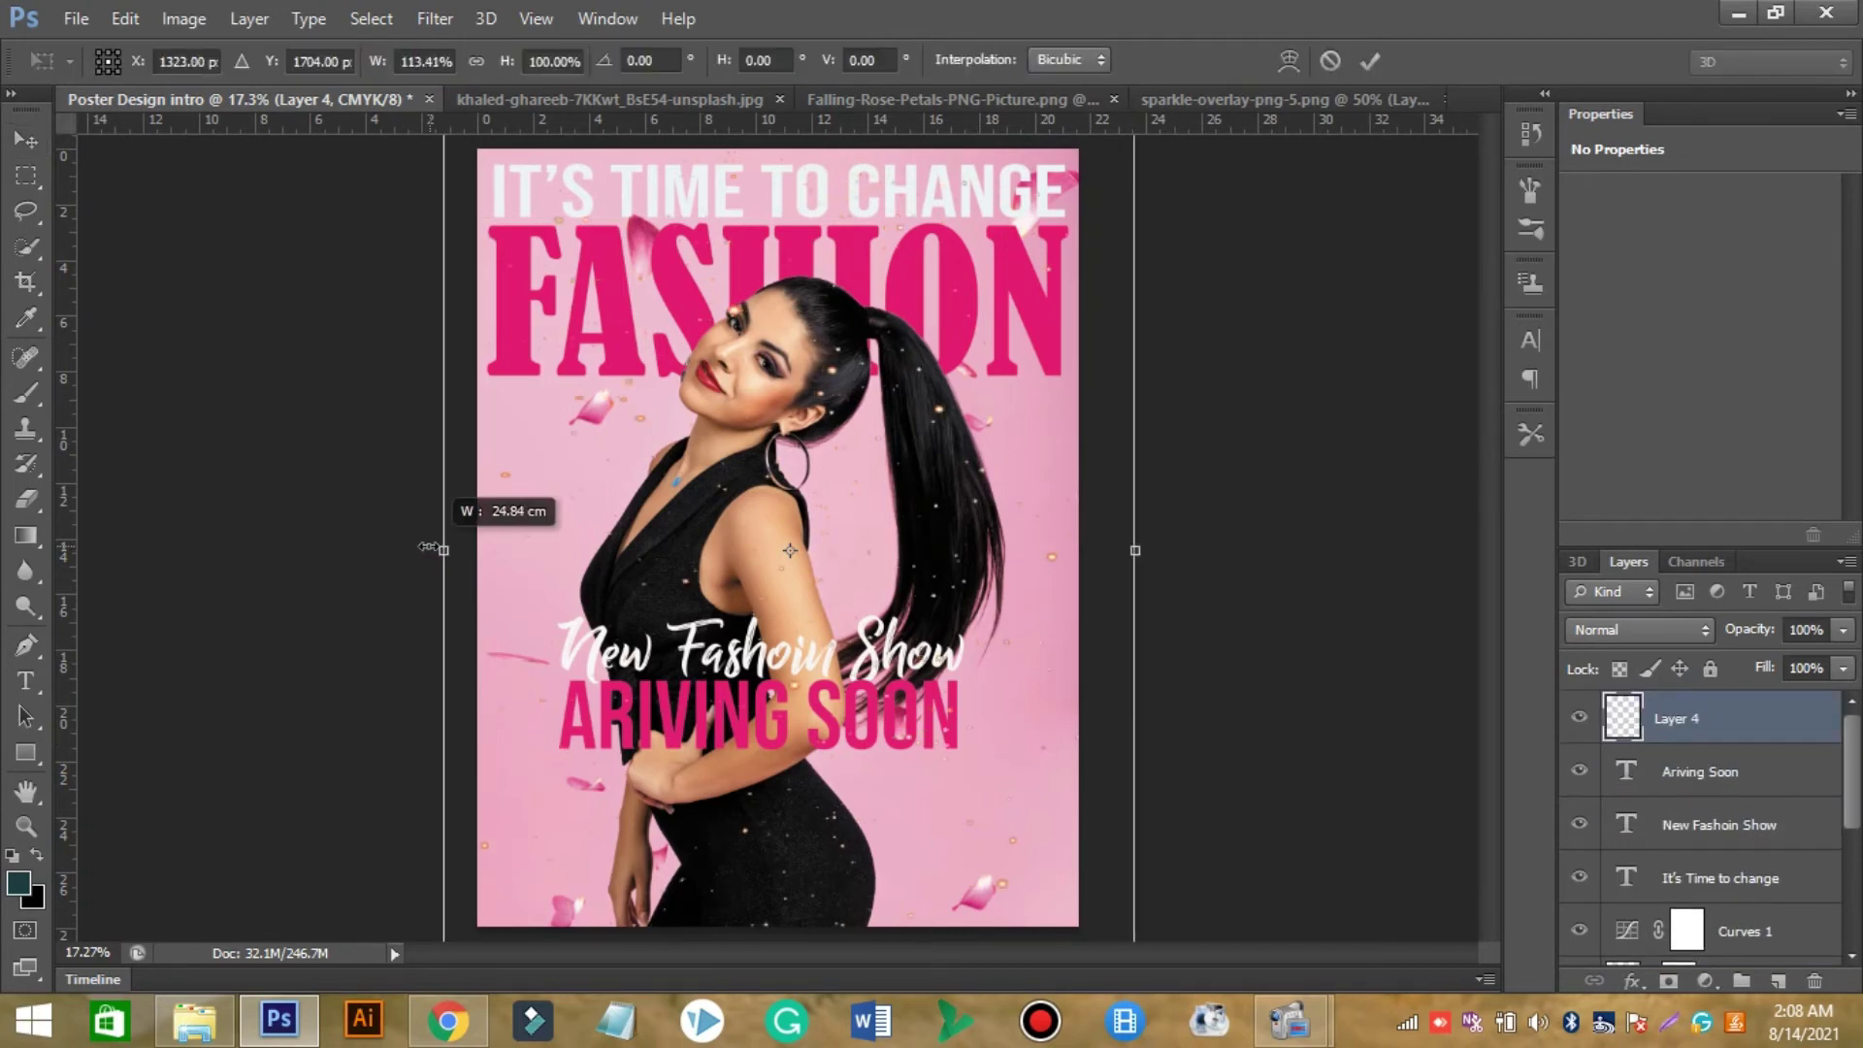
left_click(1369, 61)
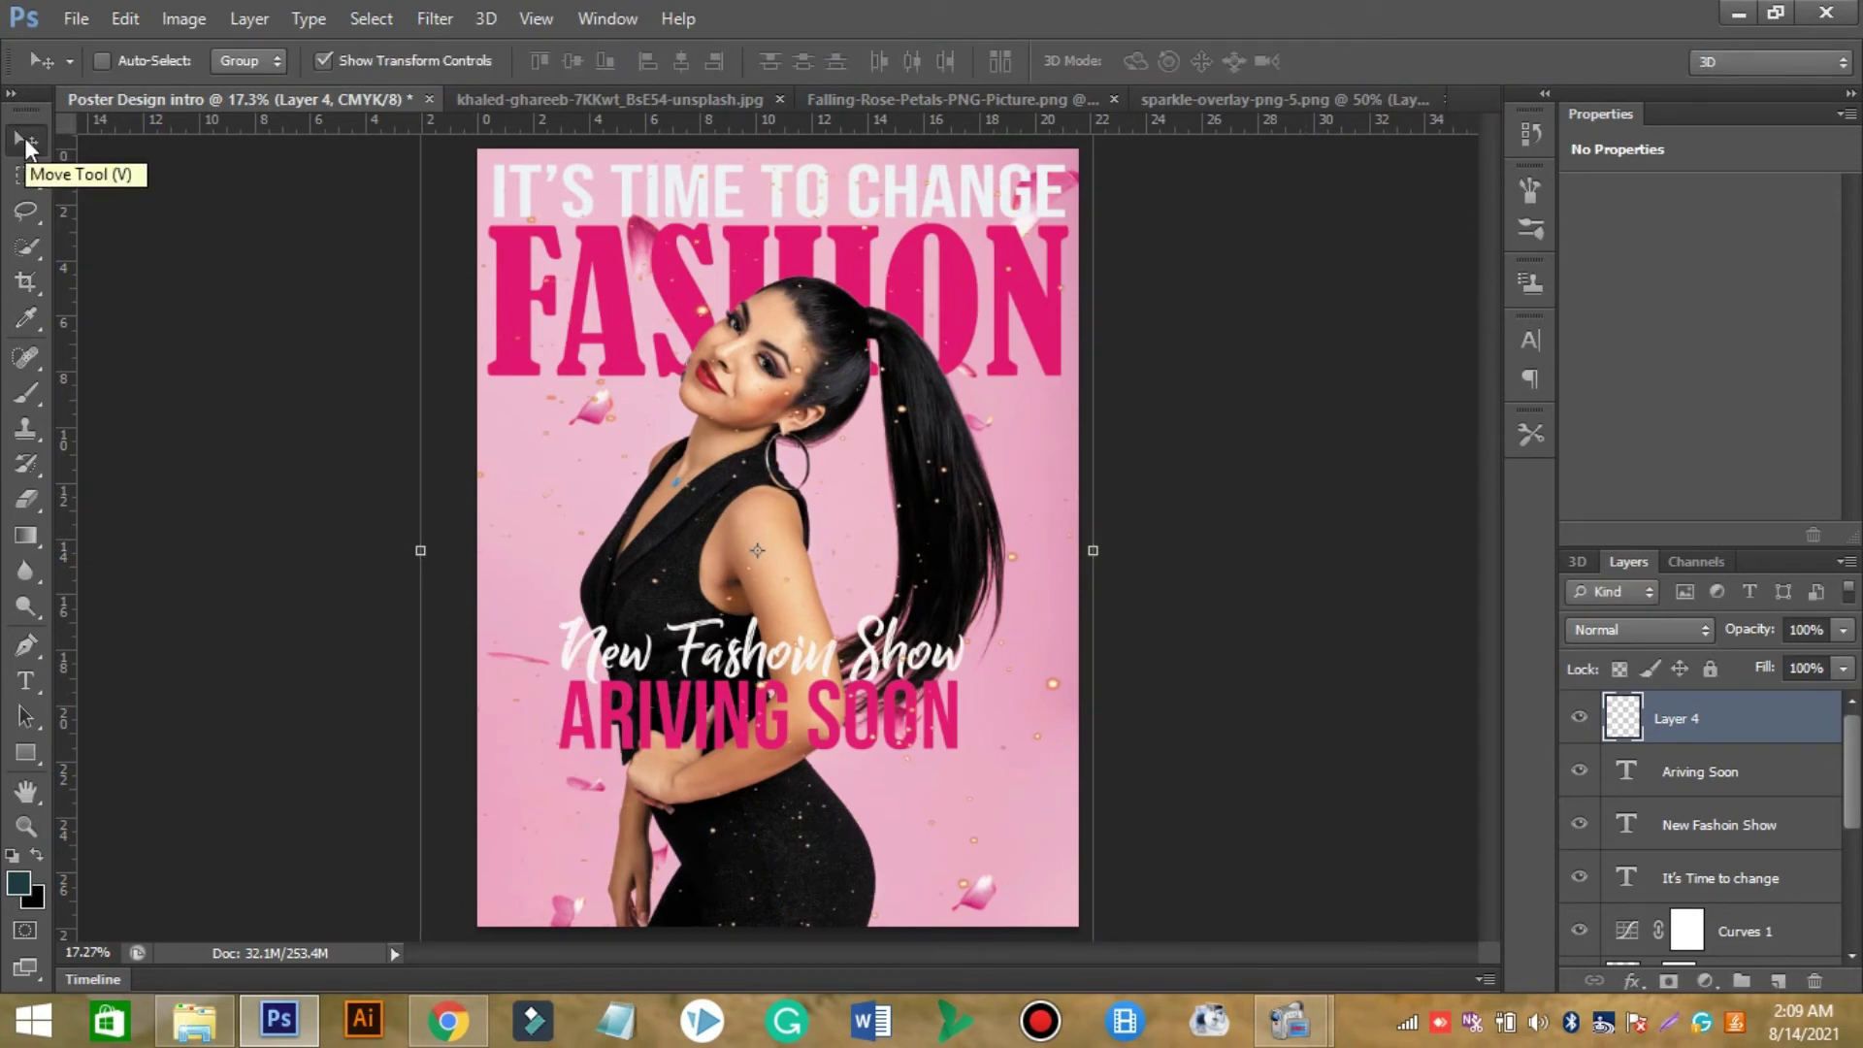
Replace the word CHANGE with UPDATE in the top headline text.
left_click(25, 680)
left_click(936, 198)
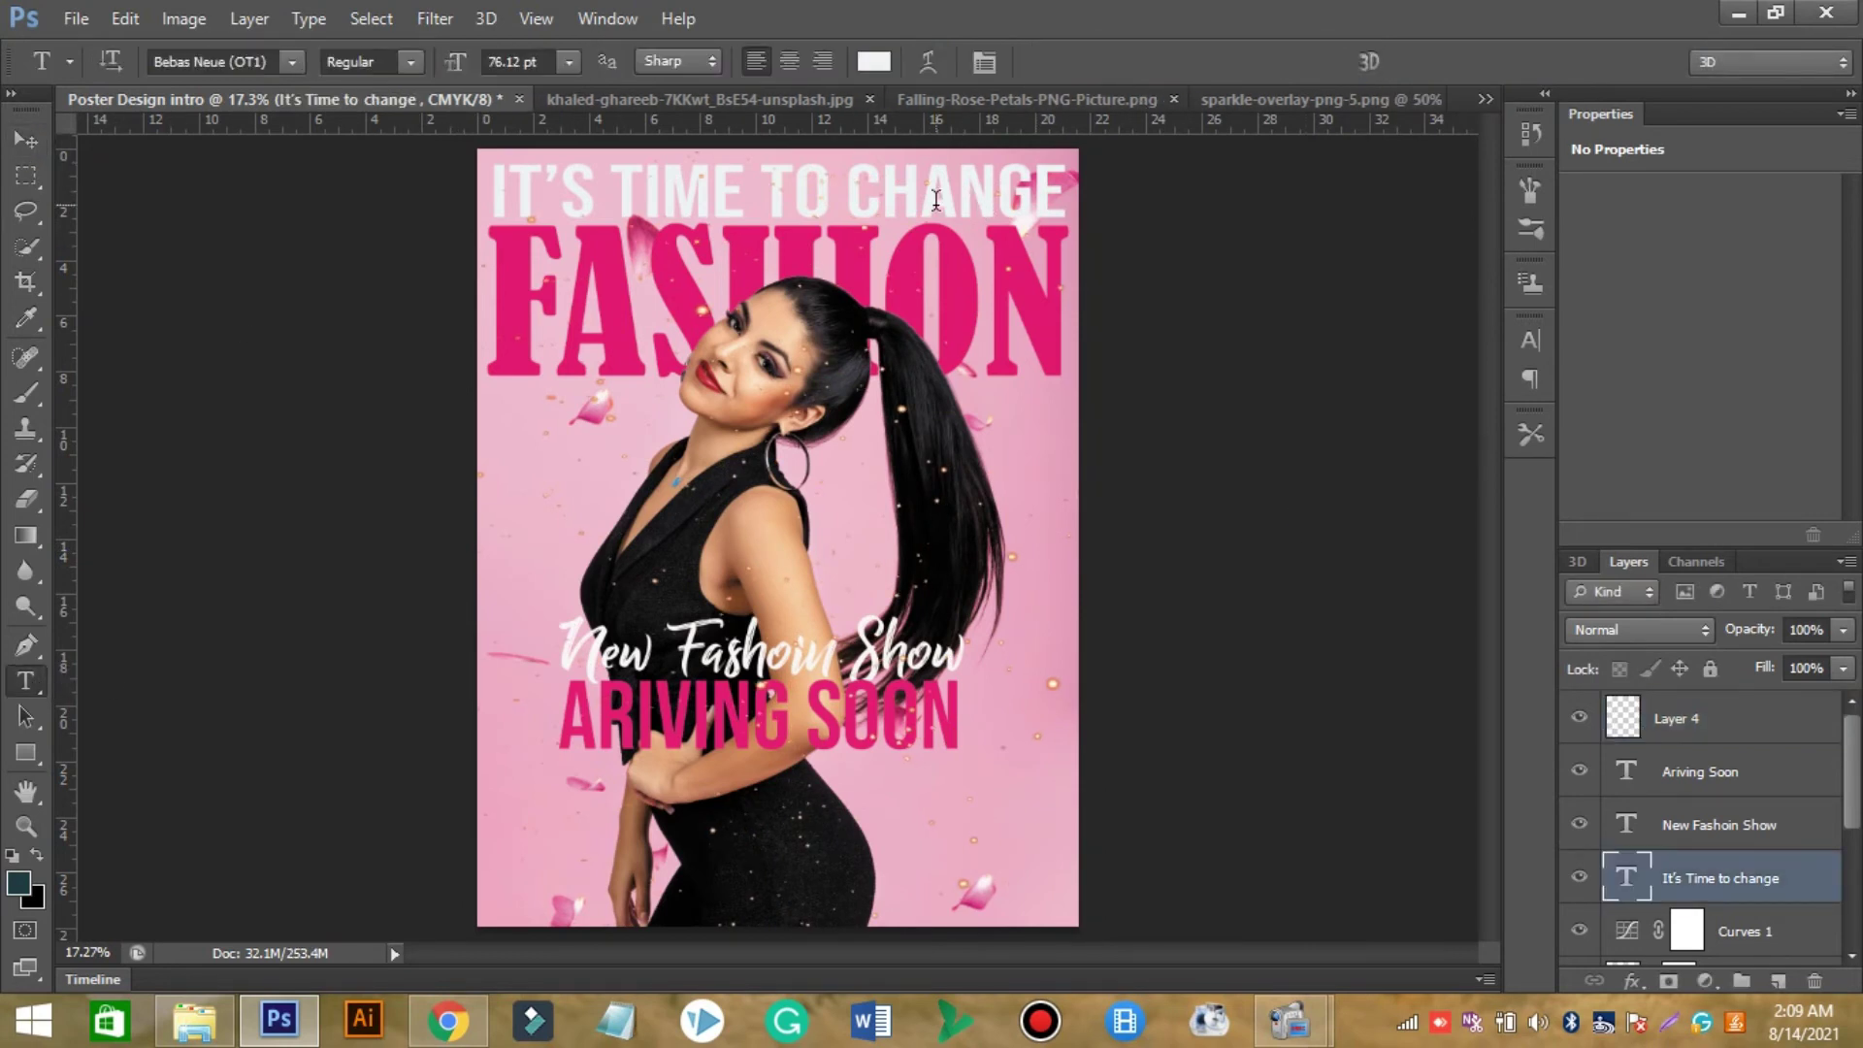
double_click(936, 199)
type("UPDATE")
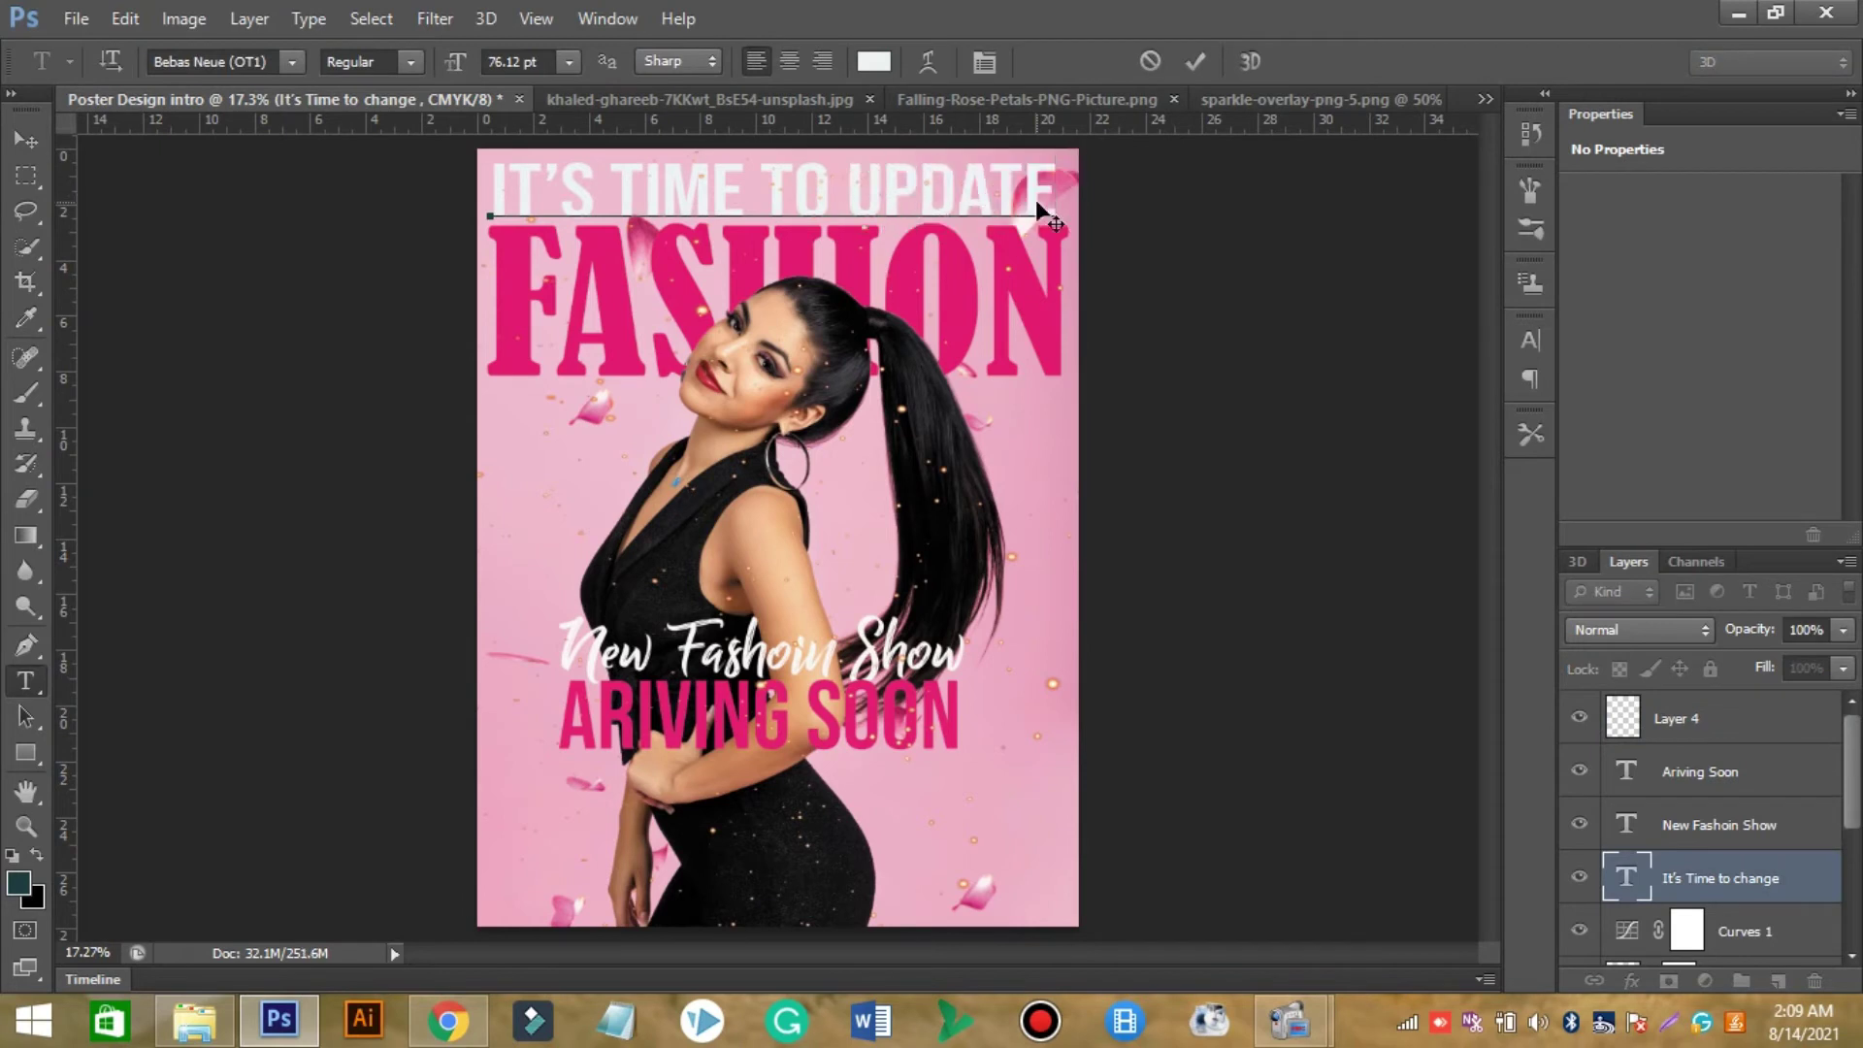
left_click(1193, 64)
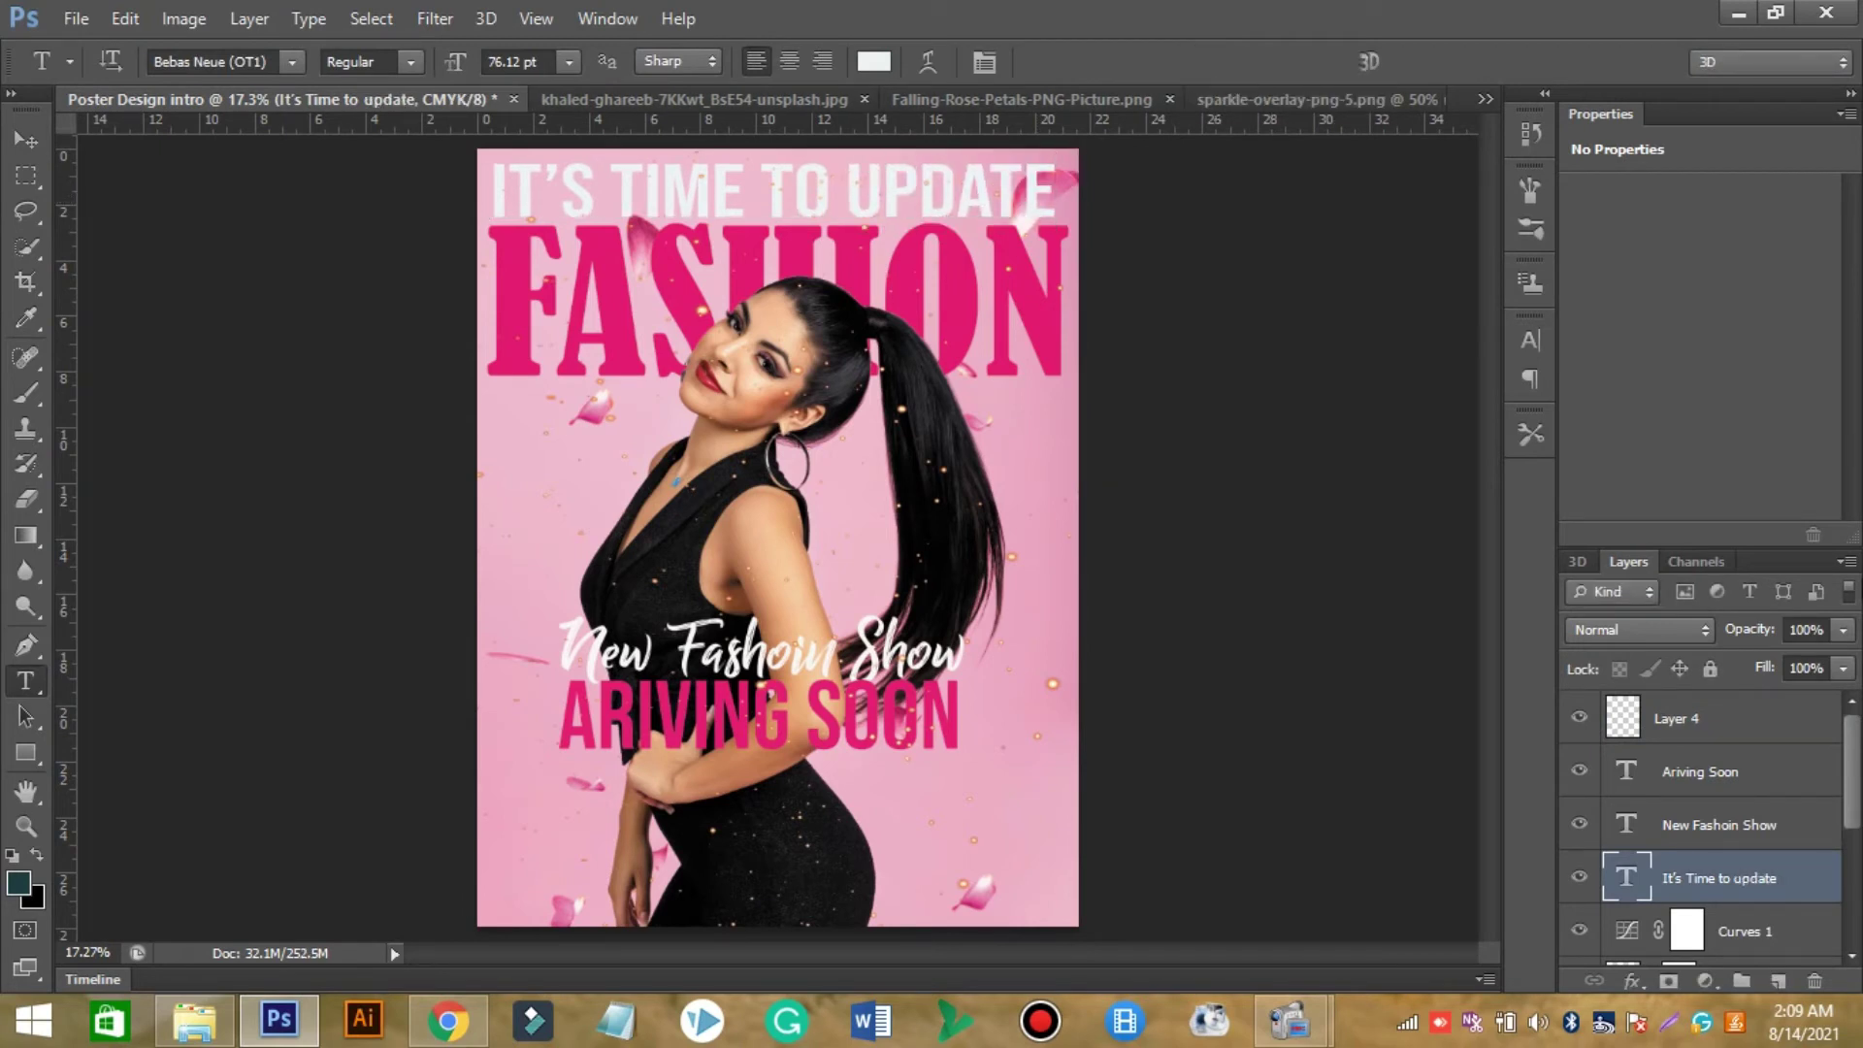
scroll(1726, 740, "down", 2)
scroll(1726, 740, "down", 3)
scroll(1726, 740, "up", 5)
left_click(1759, 729)
Add a Solid Color fill layer and clip it to the sparkle Layer 4.
left_click(1708, 983)
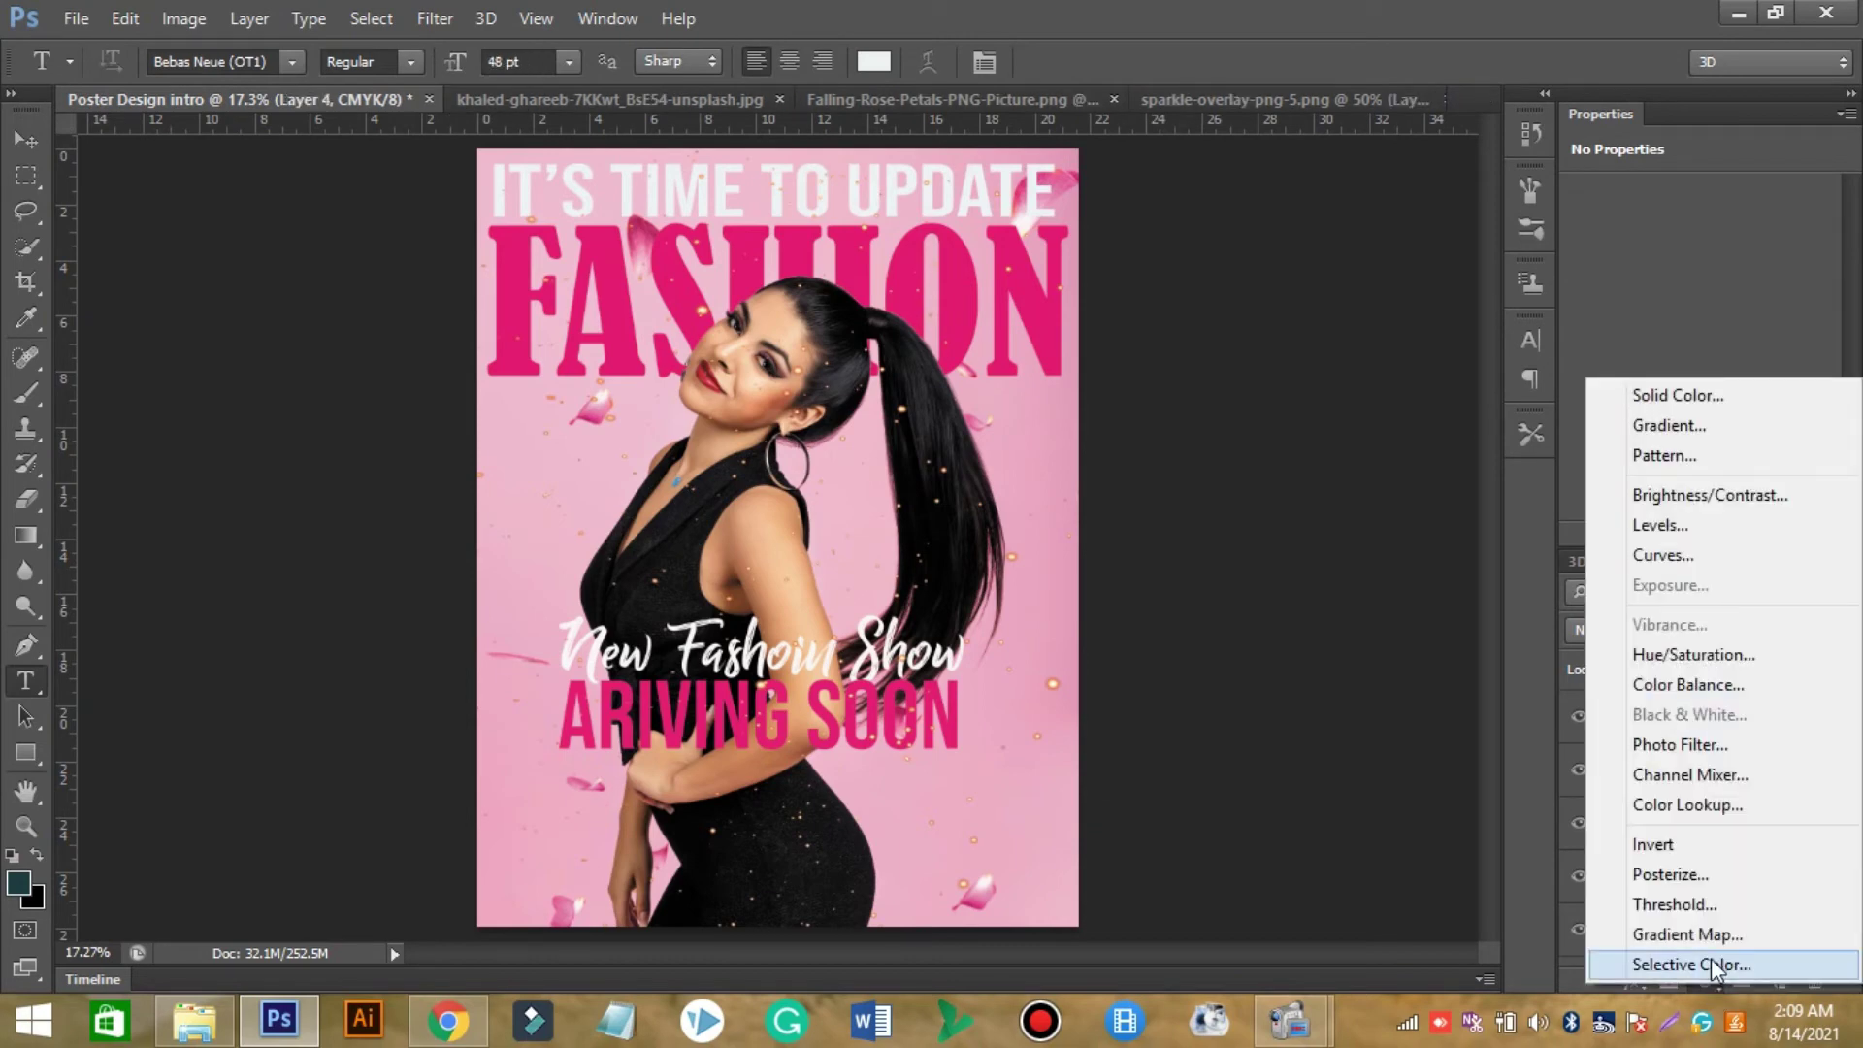
left_click(1704, 397)
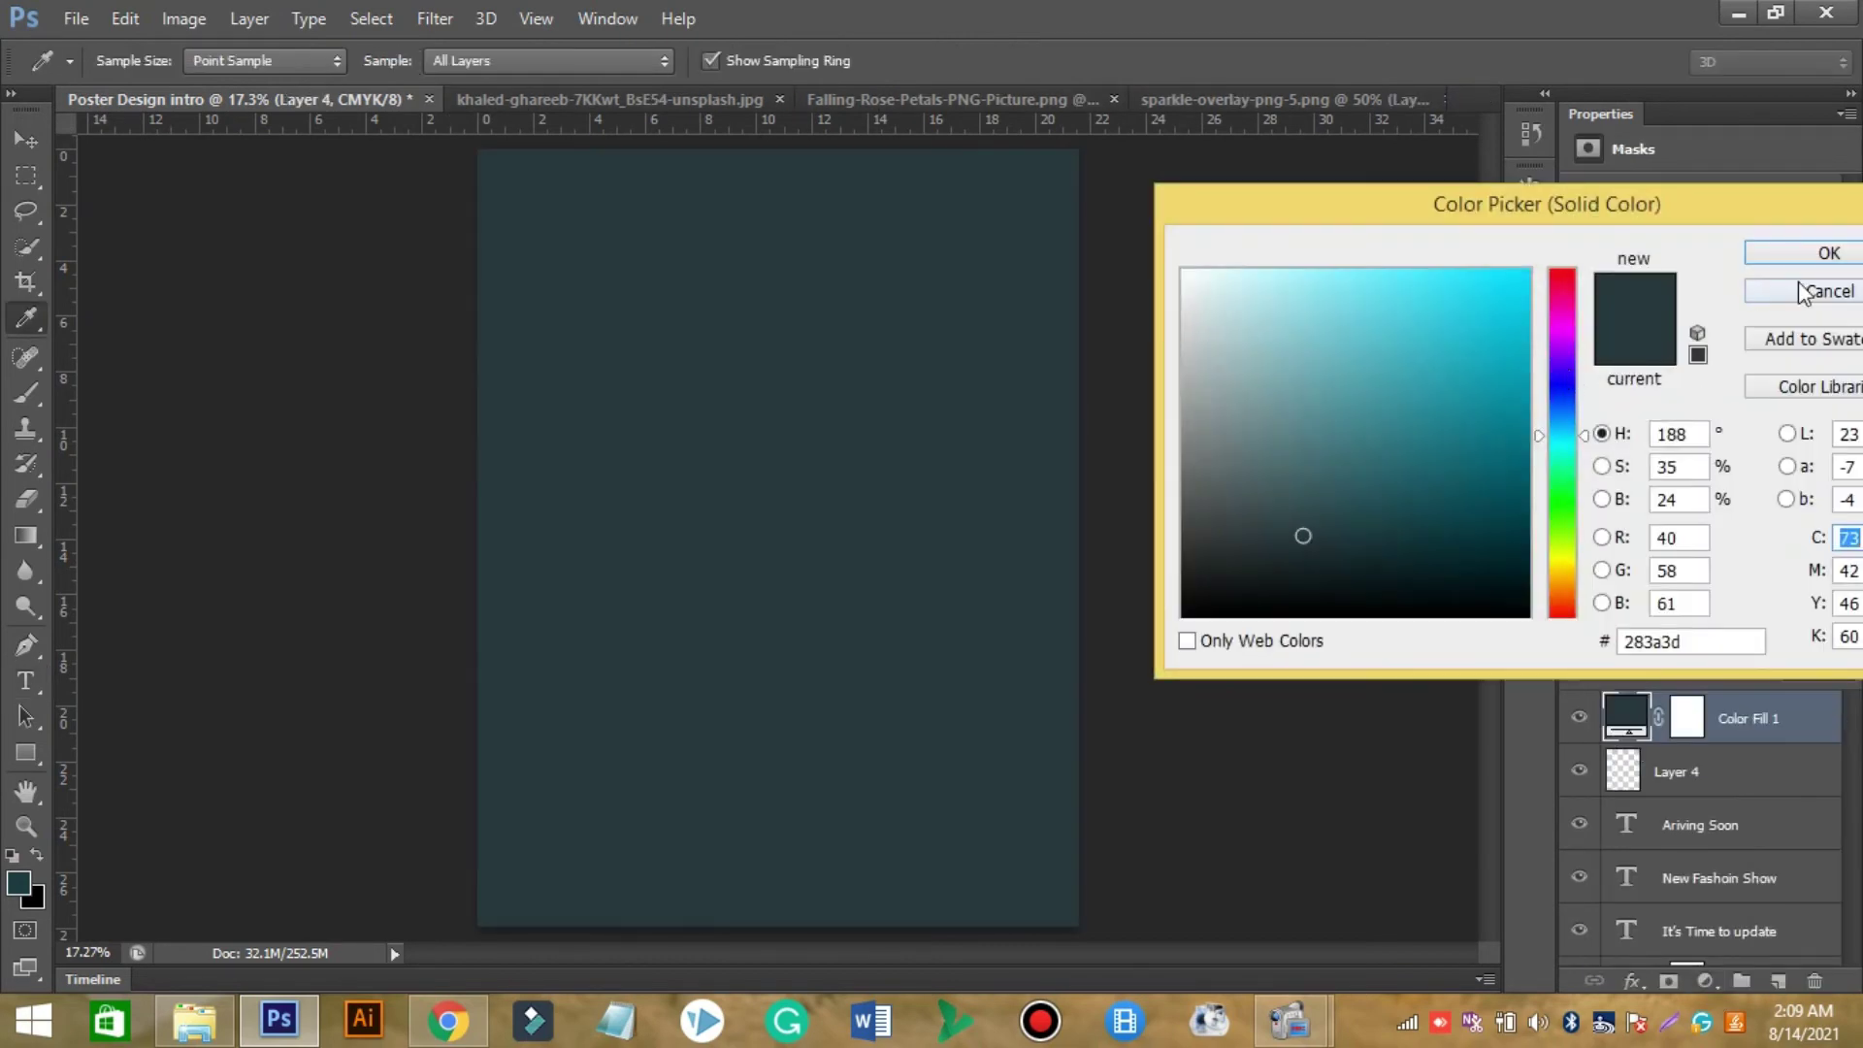
left_click(1371, 285)
left_click(1824, 252)
right_click(1751, 718)
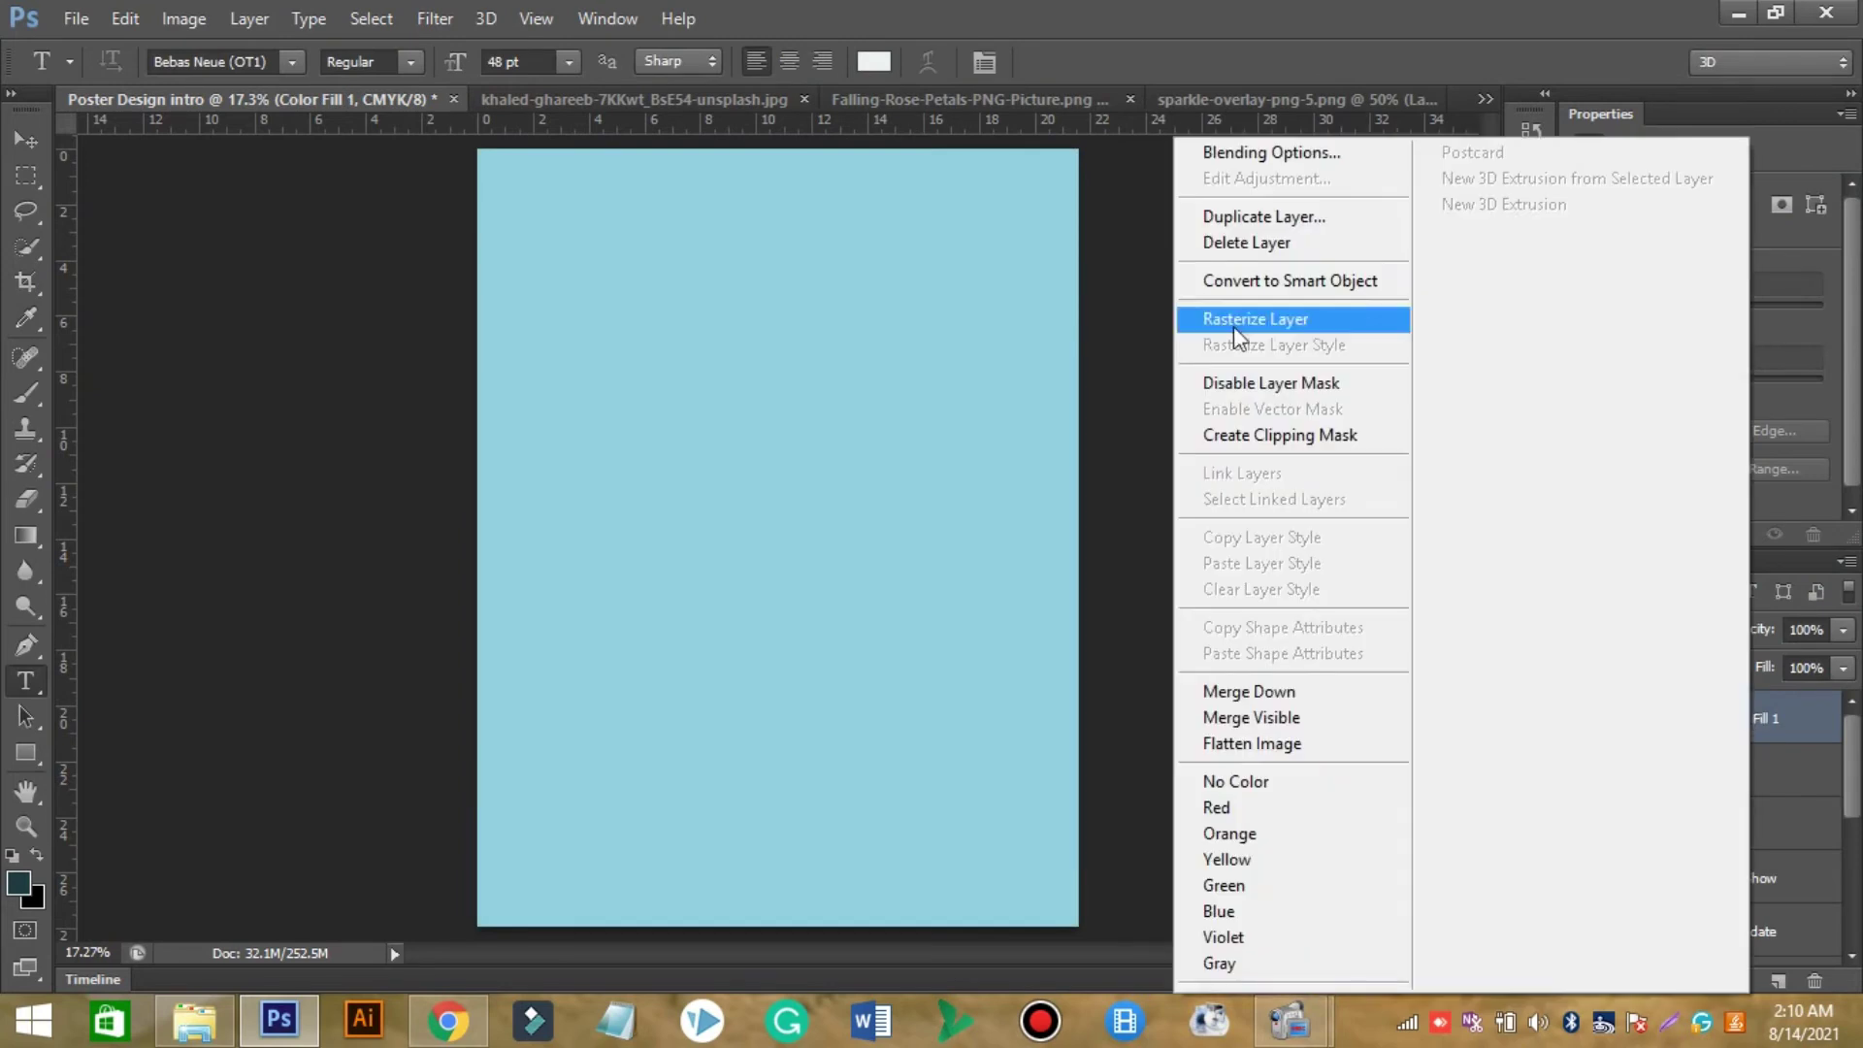
left_click(1245, 438)
Change the clipped fill colour to pink #f47ab6.
left_click(1708, 718)
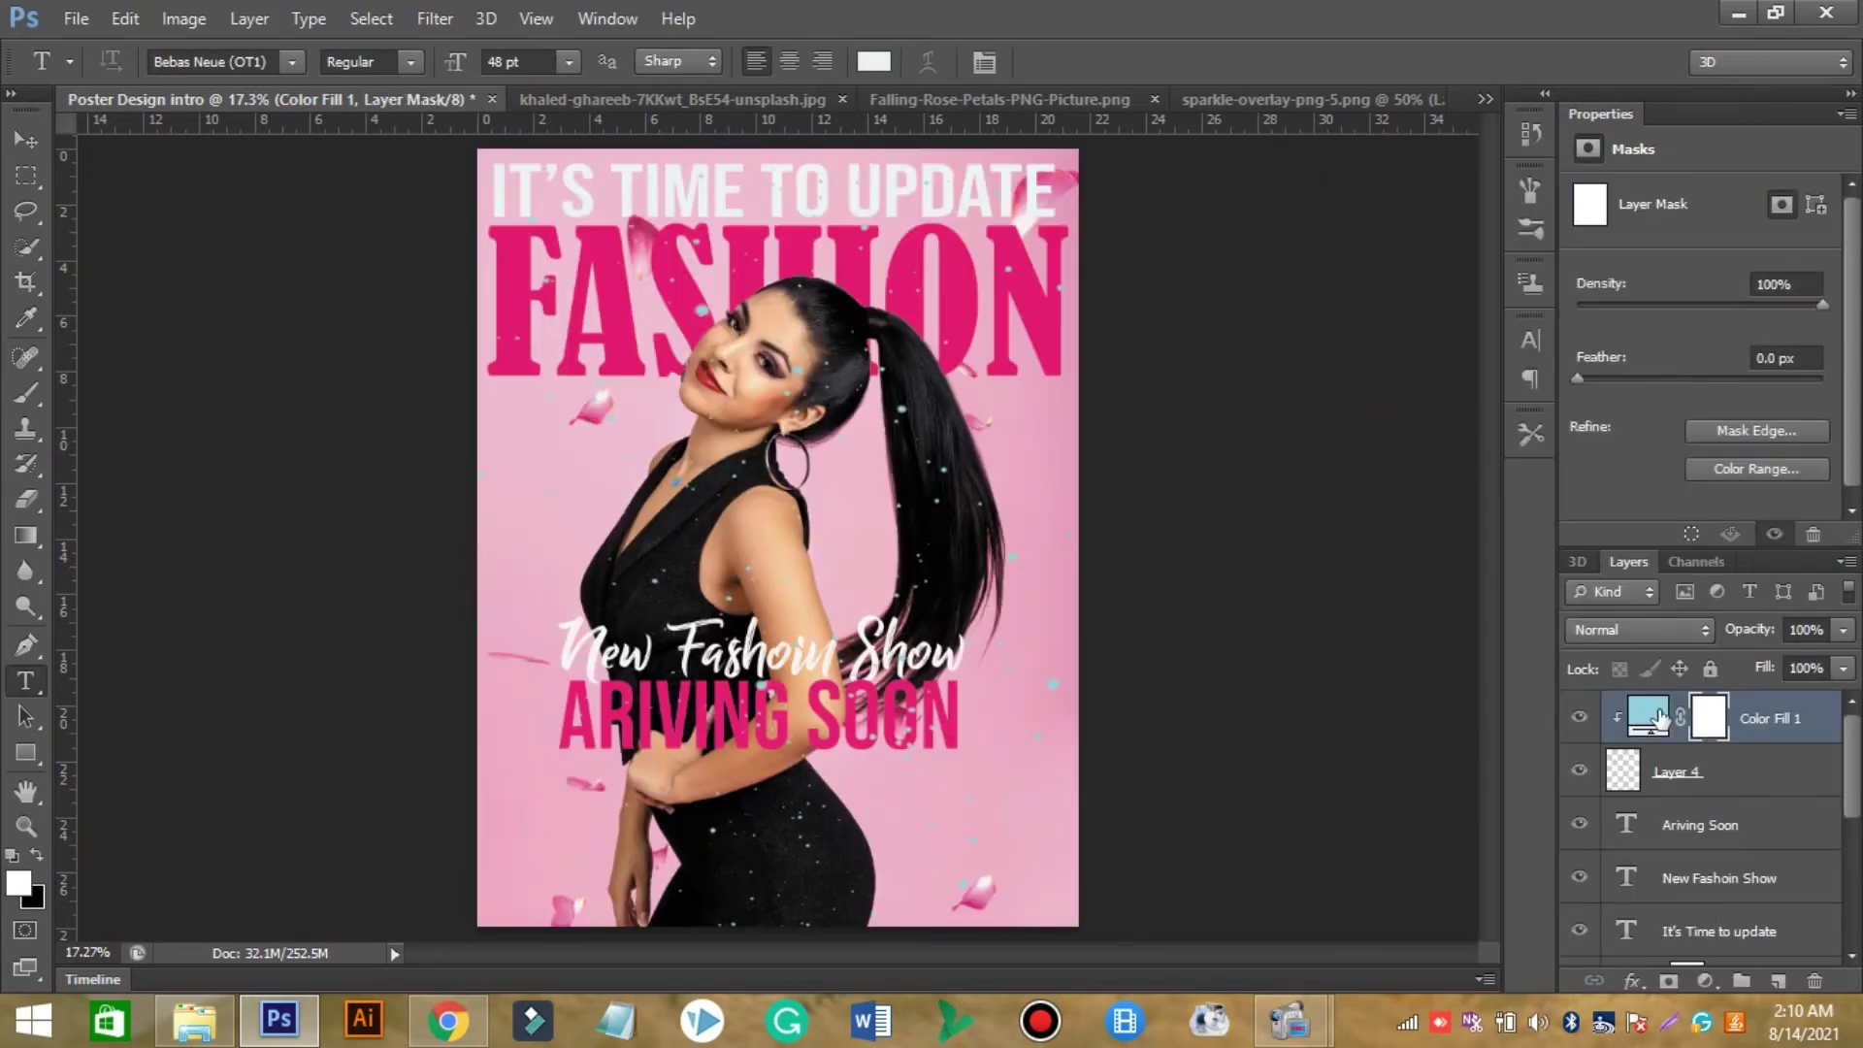
left_click(1647, 718)
double_click(1646, 718)
left_click_drag(1460, 478, 1289, 468)
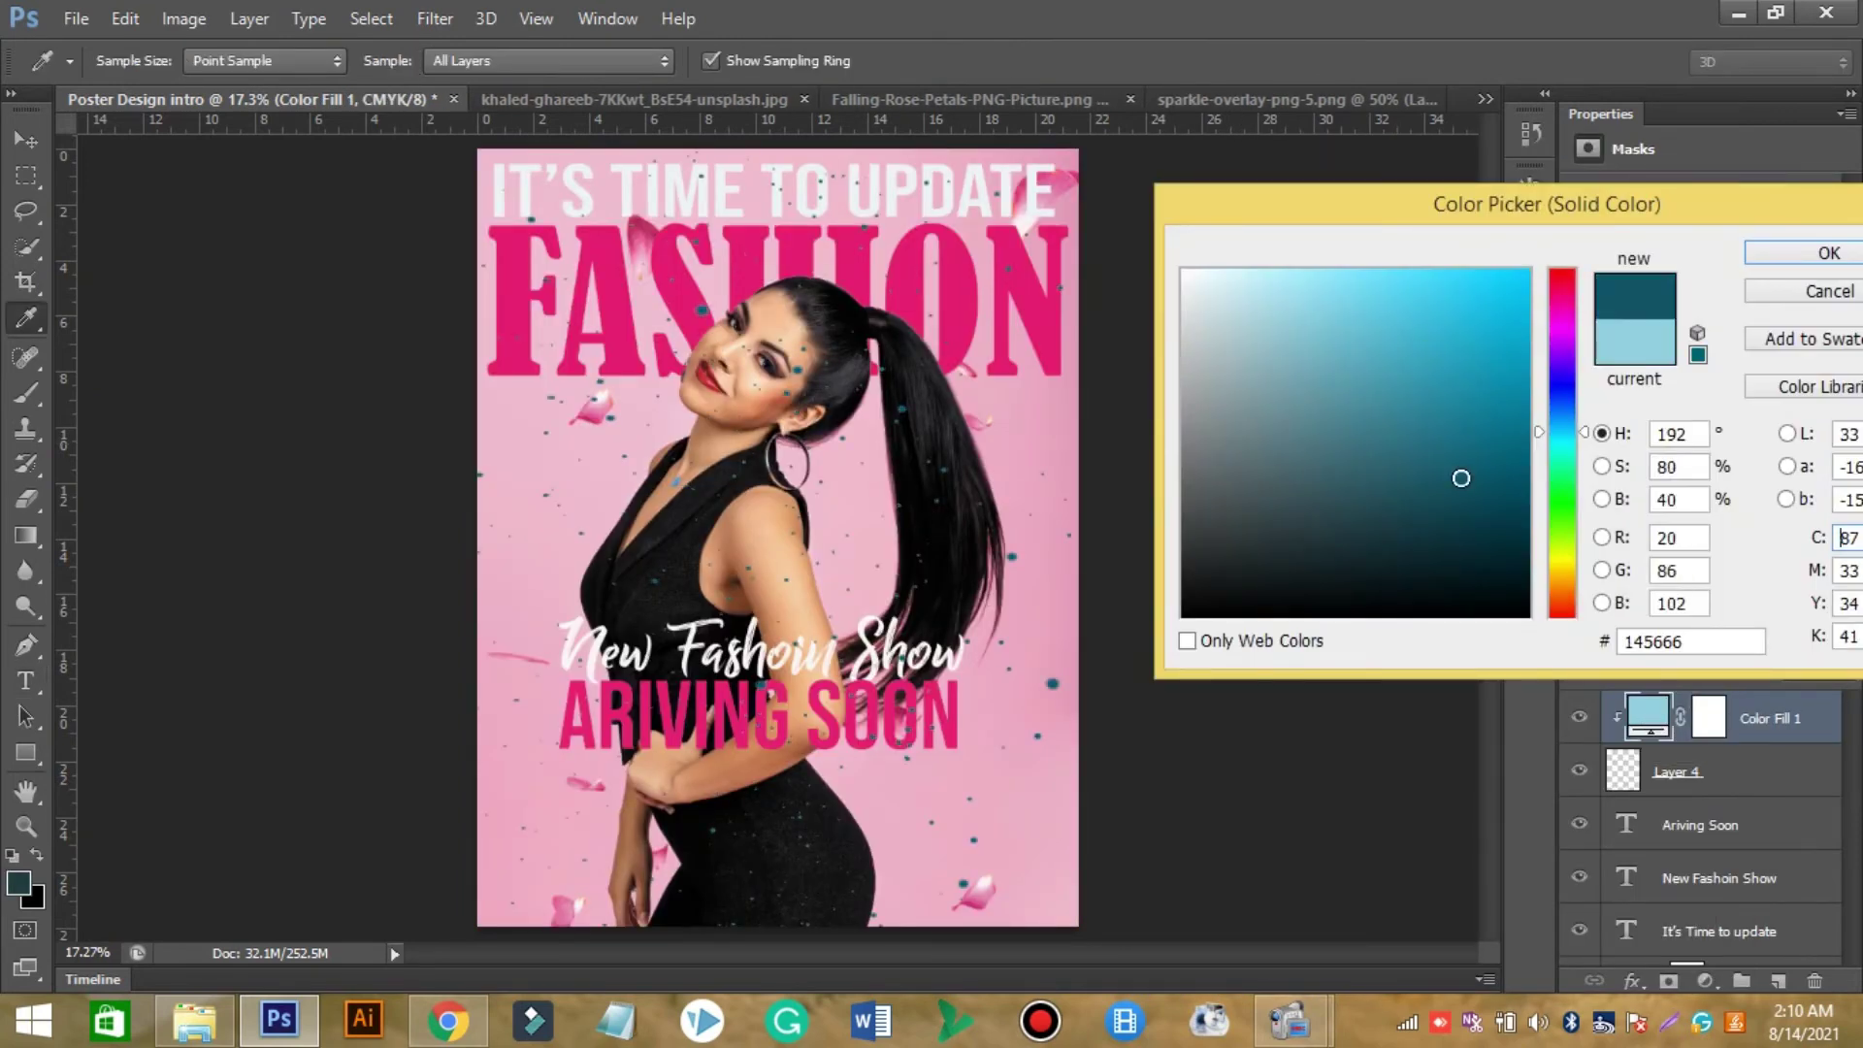
left_click(1563, 296)
left_click_drag(1415, 380, 1267, 319)
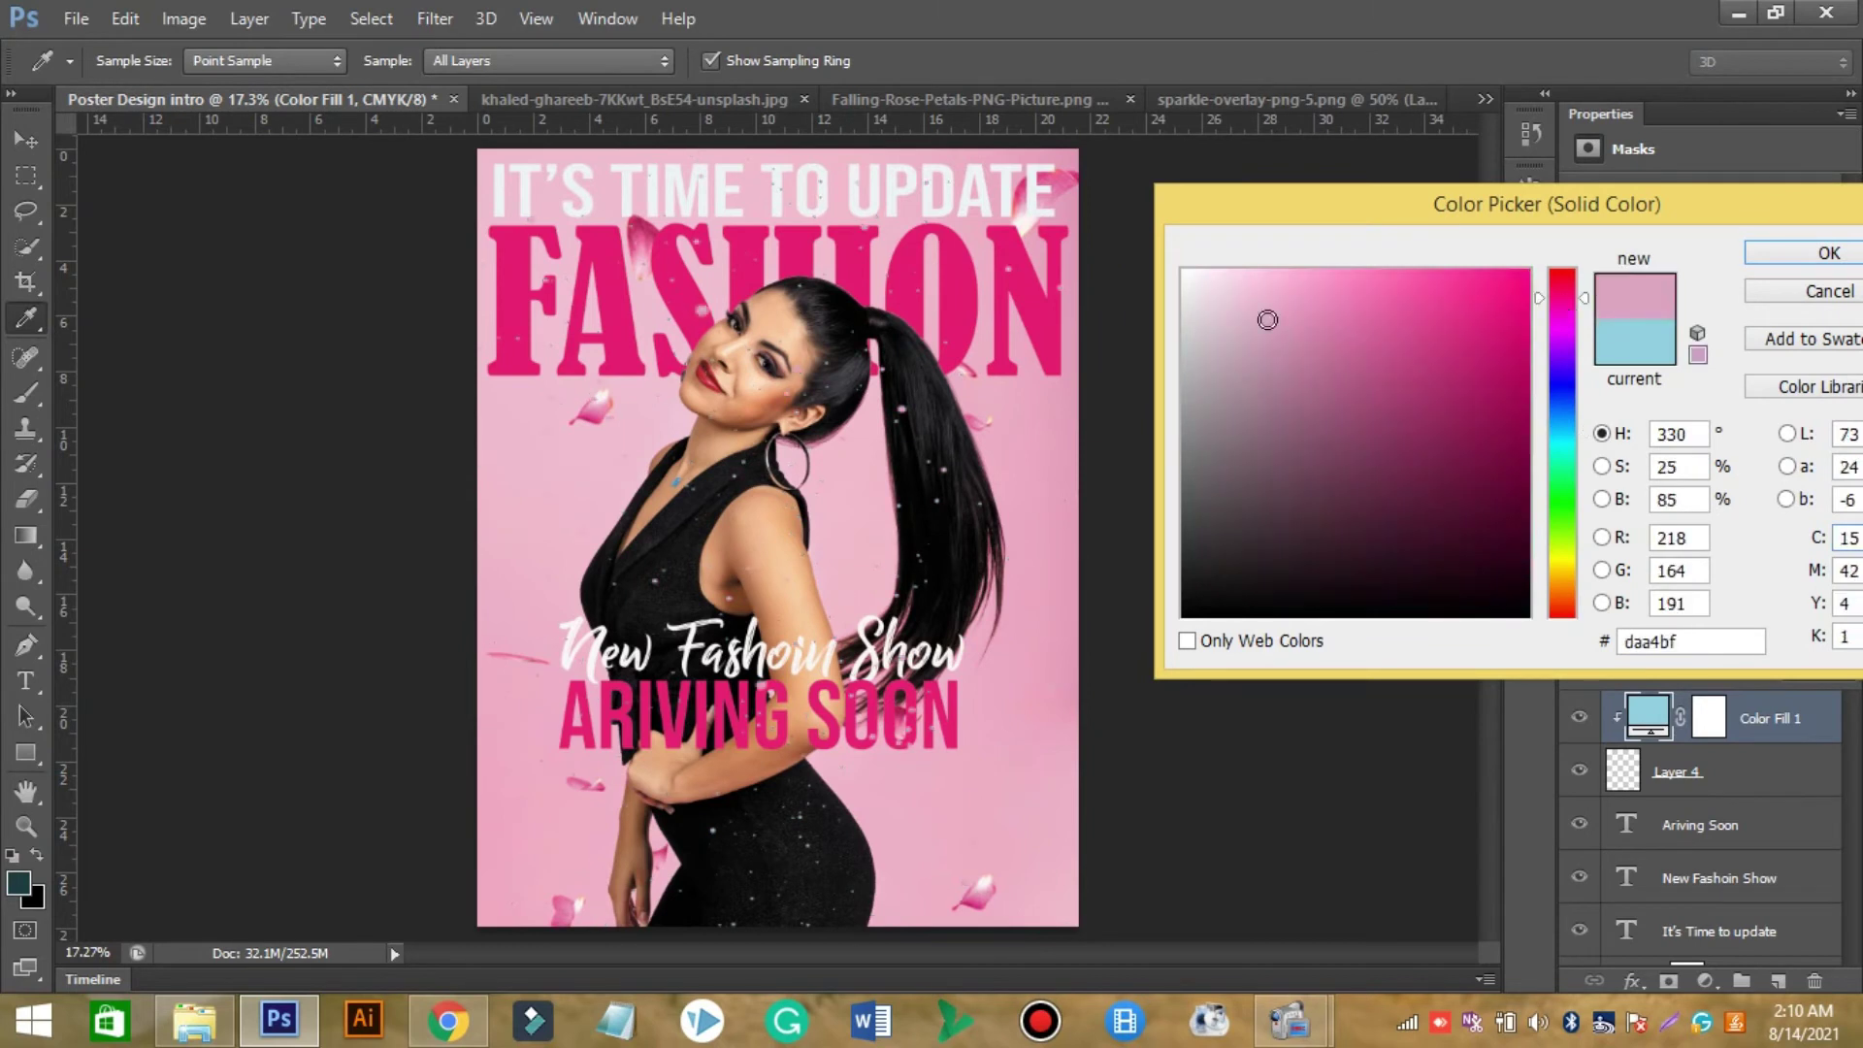
left_click(1357, 285)
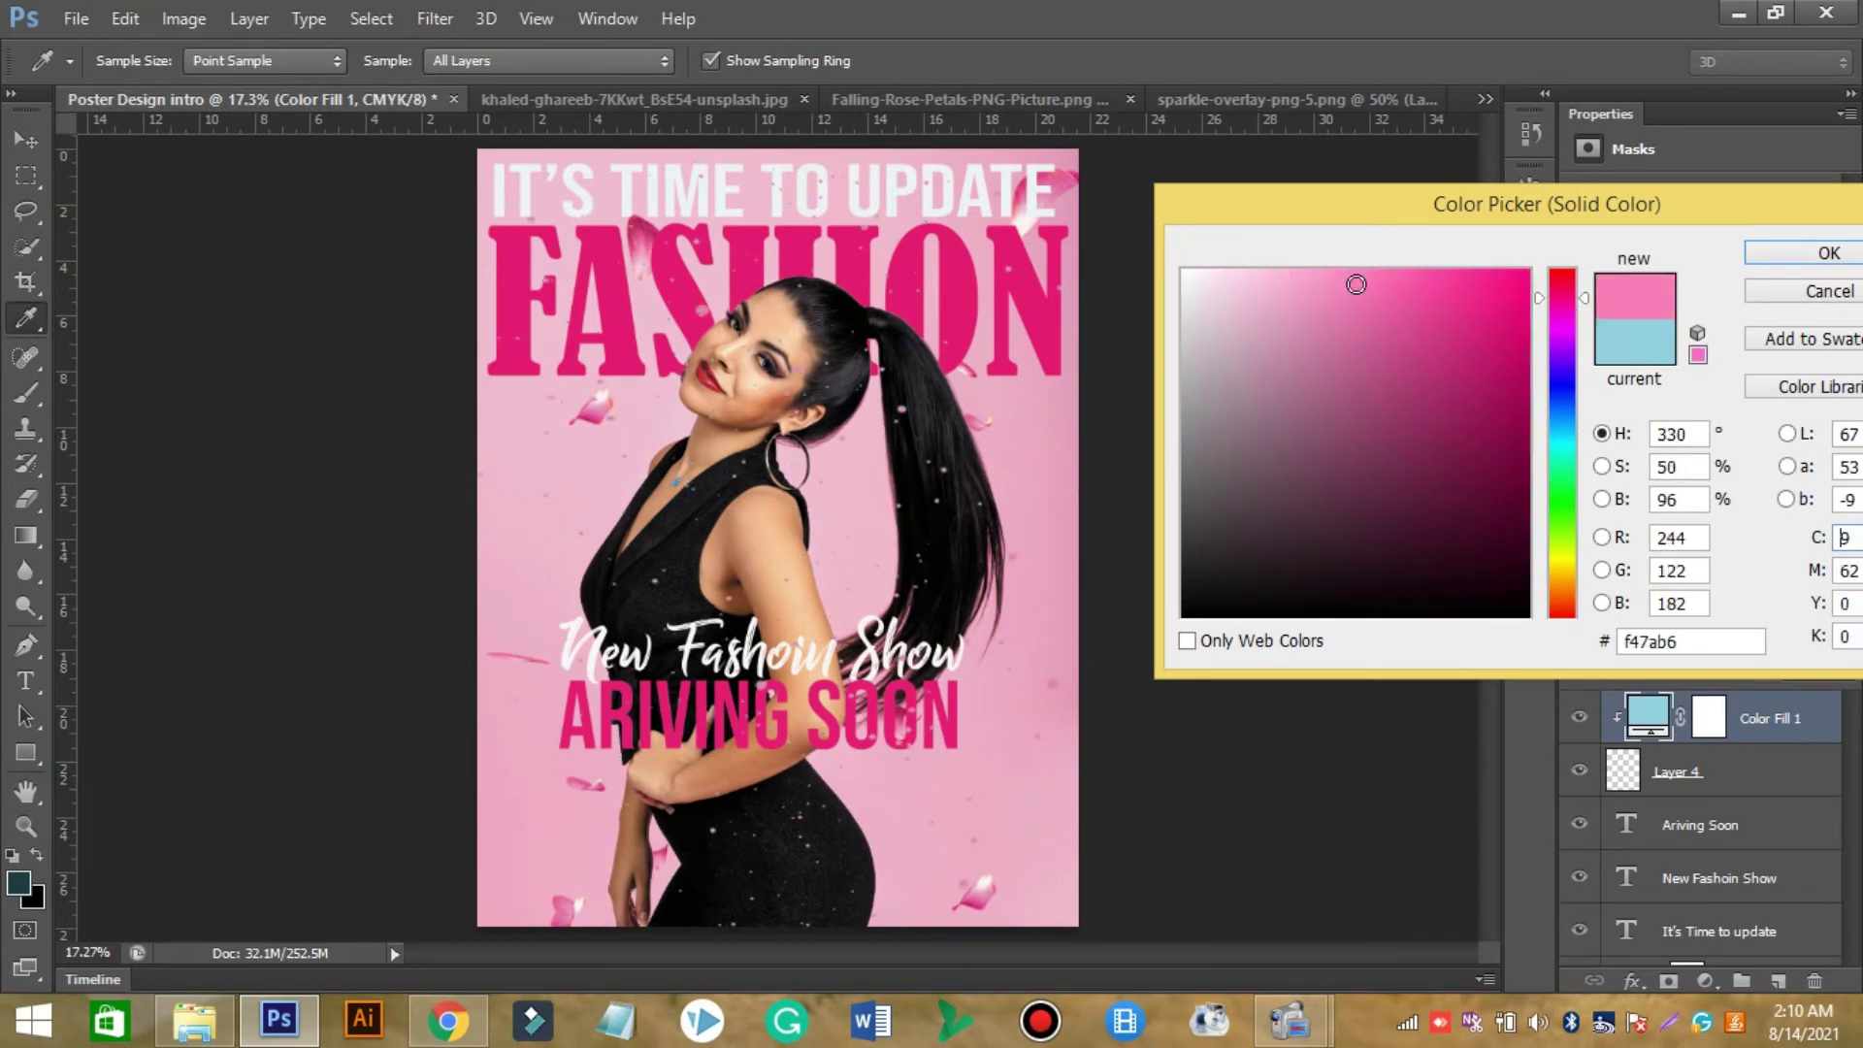
left_click(1802, 256)
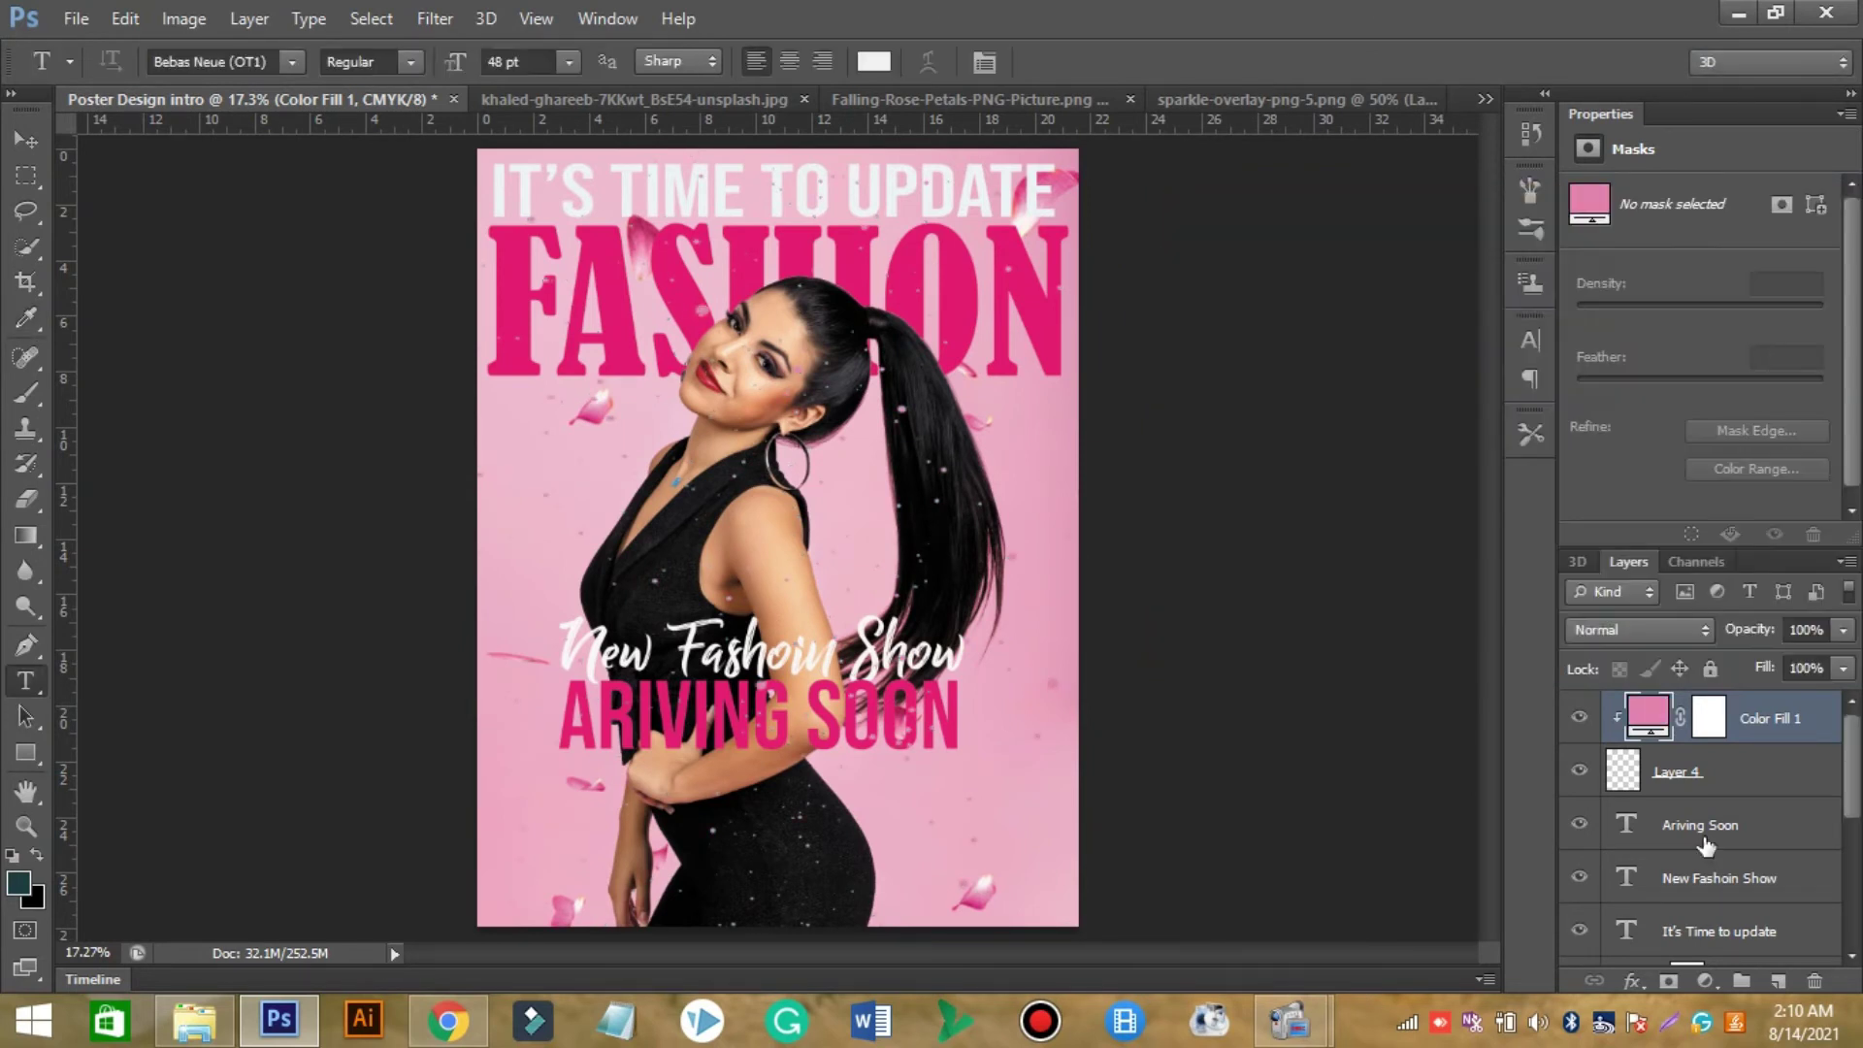
scroll(1846, 801, "down", 5)
Add a new layer above Layer 1 and choose the Brush tool with a 2500 px splash preset.
left_click(1708, 930)
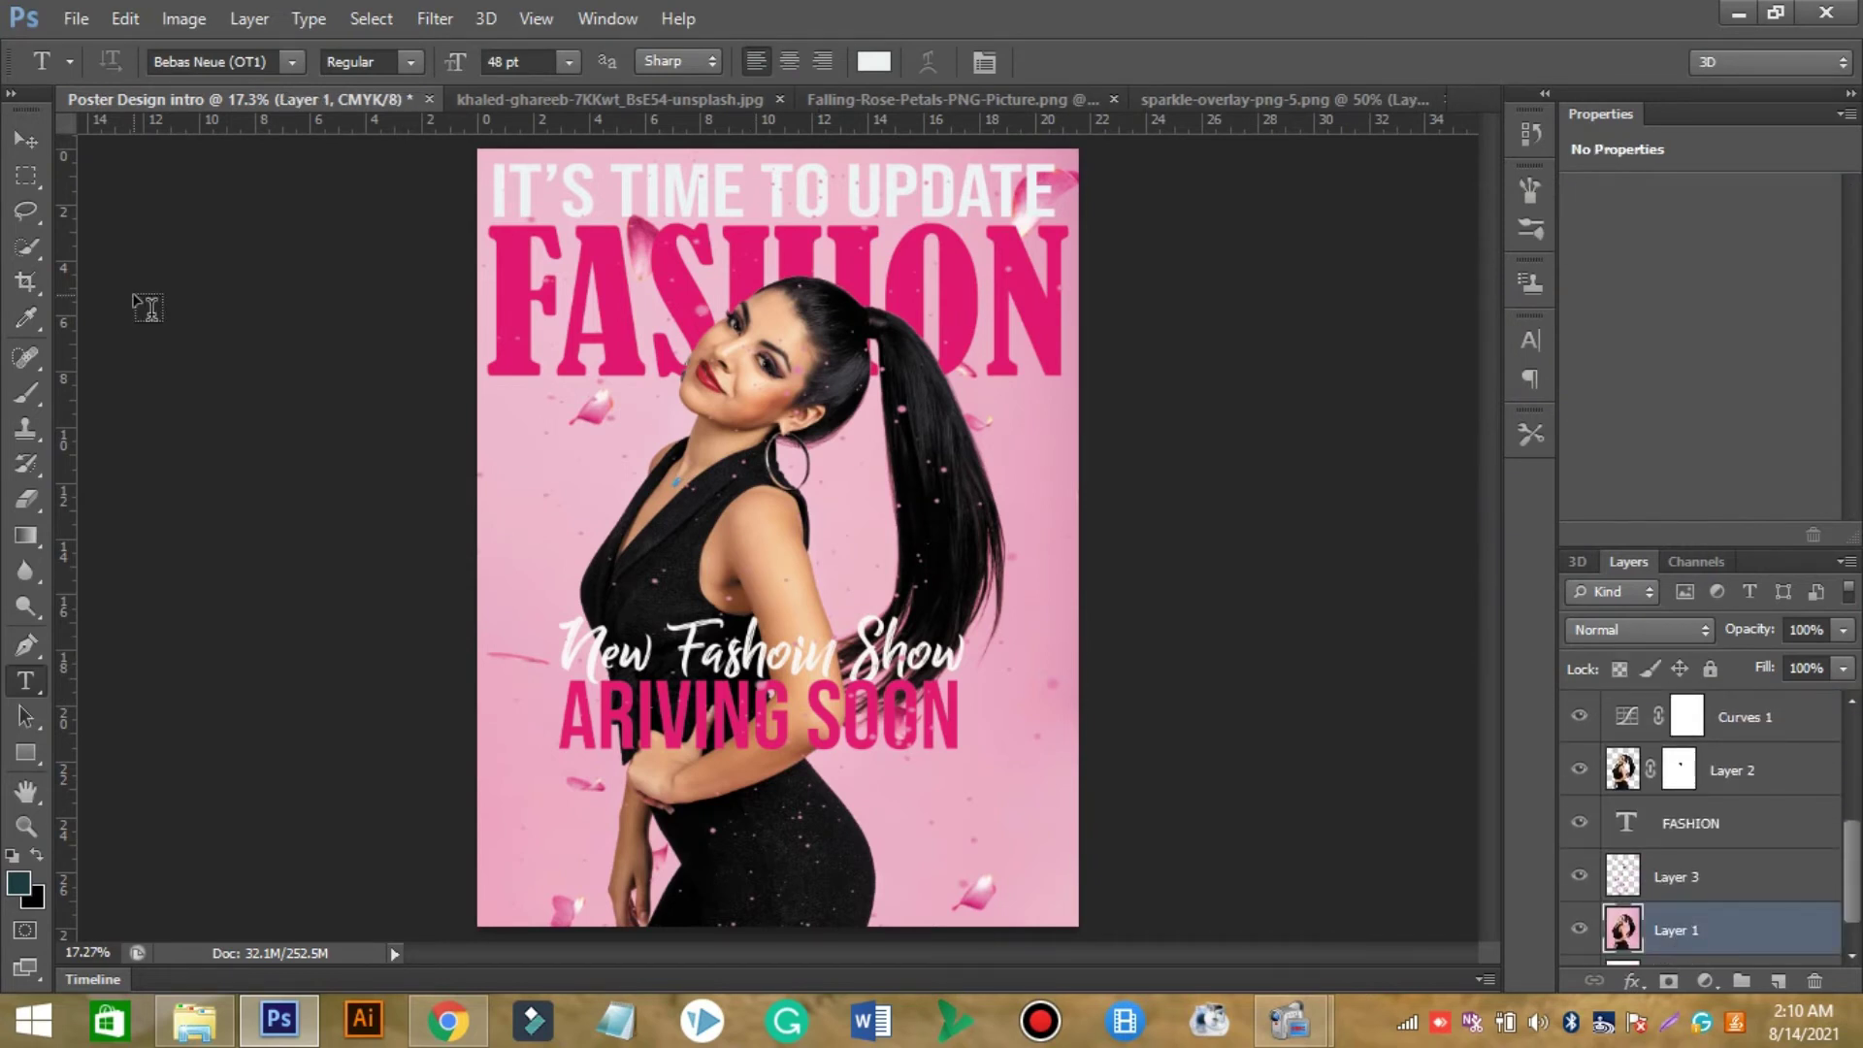
left_click(27, 247)
left_click(27, 393)
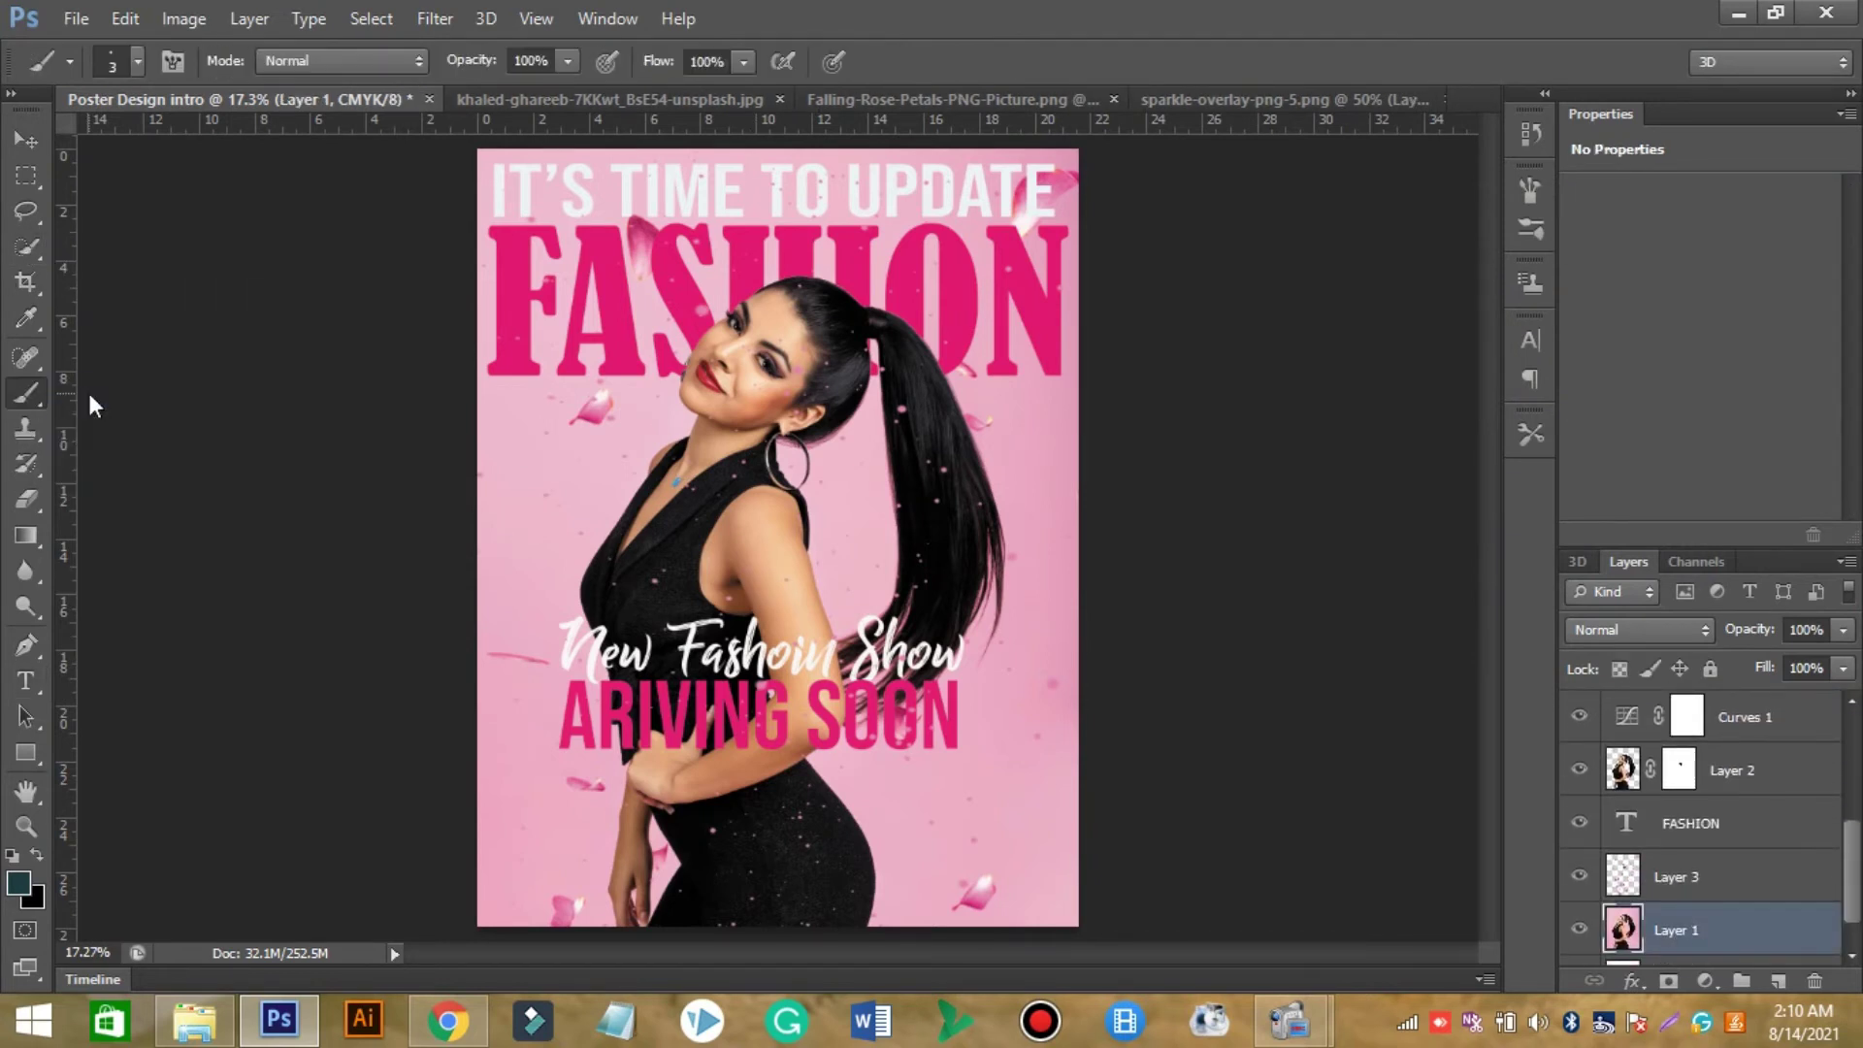
left_click_drag(299, 282, 320, 376)
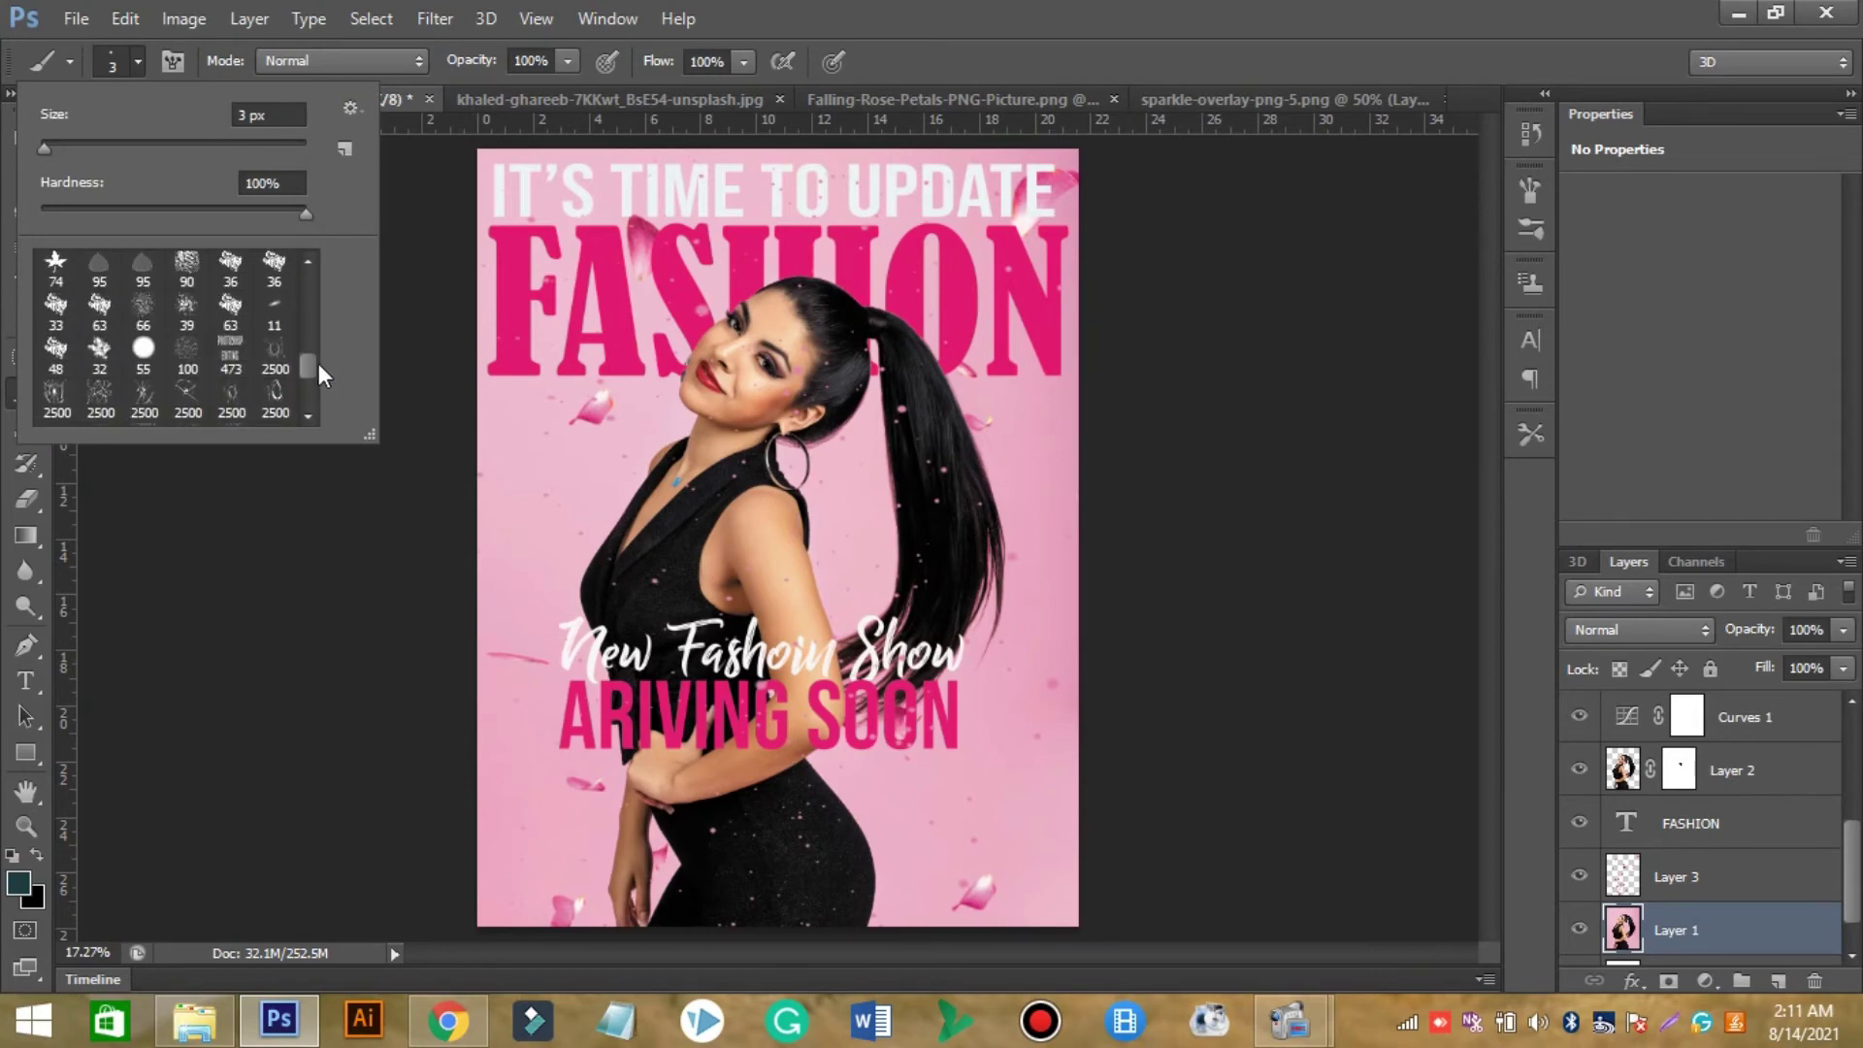
Set a light pink foreground colour, undoing an earlier salmon splash.
left_click(18, 882)
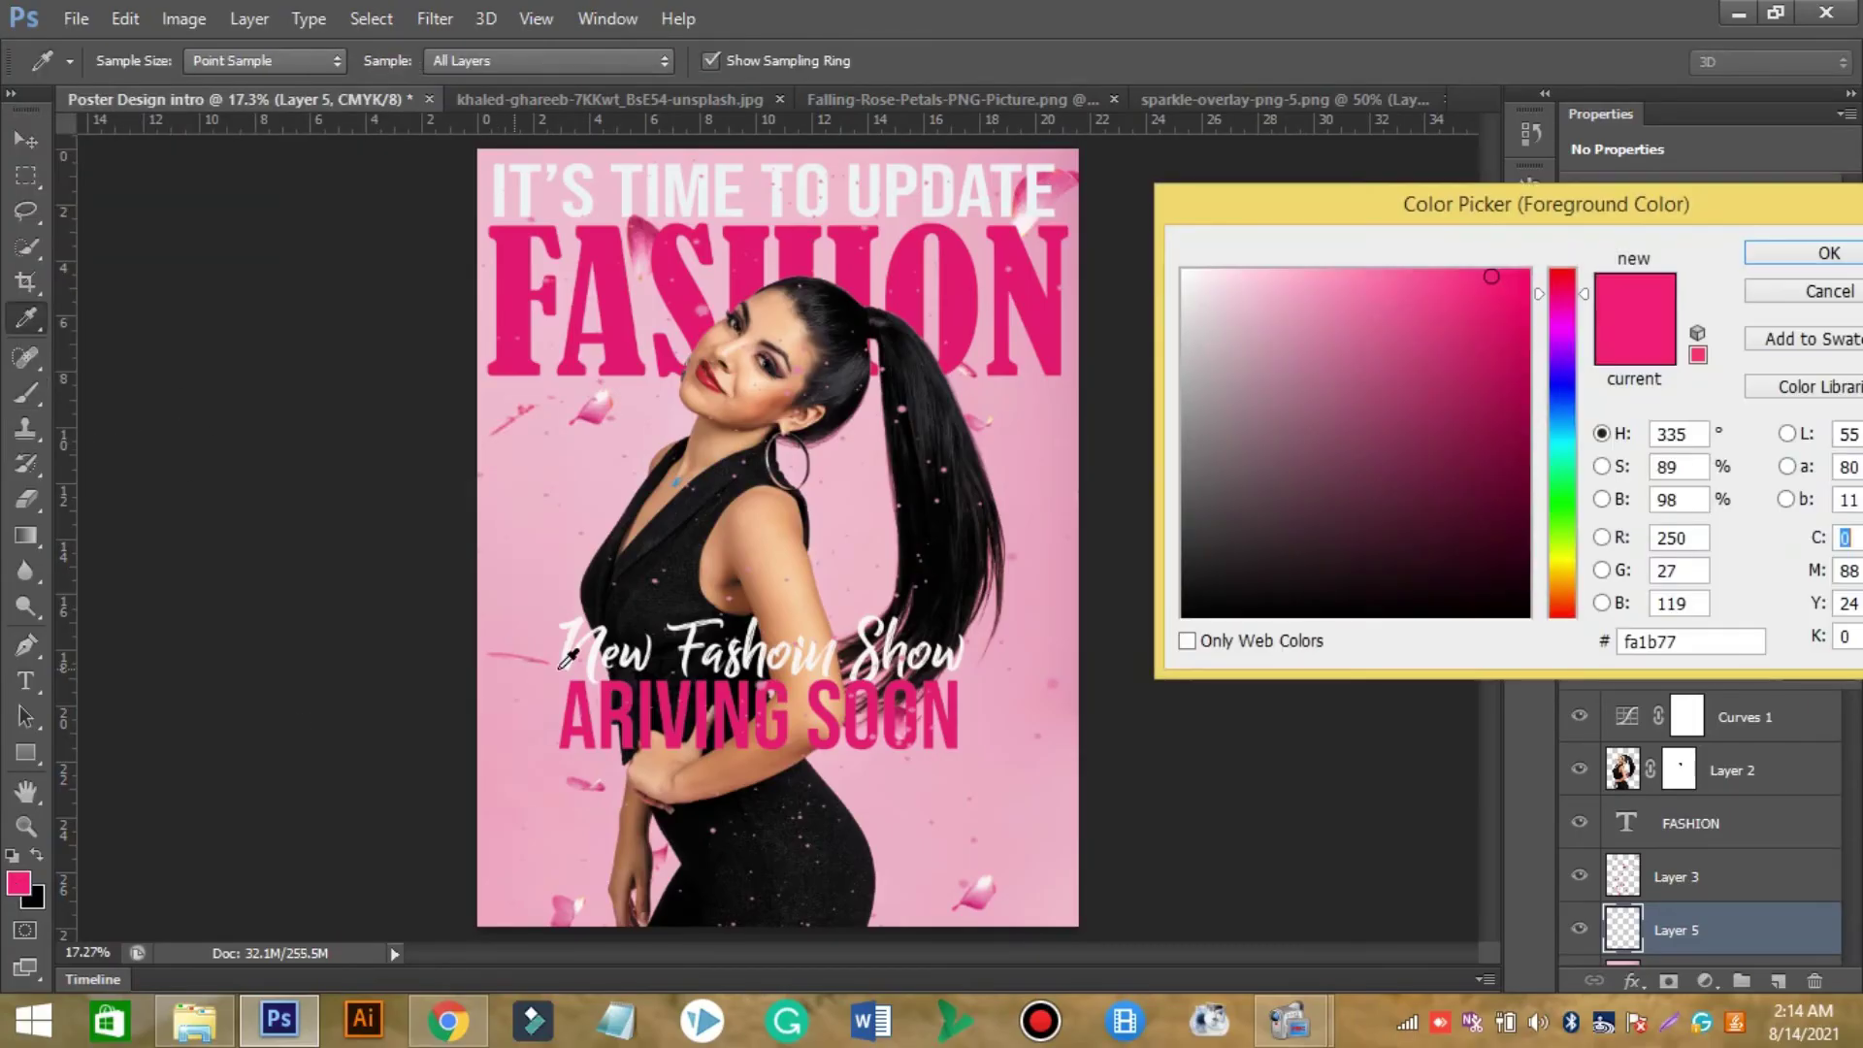
left_click_drag(1547, 309, 1536, 269)
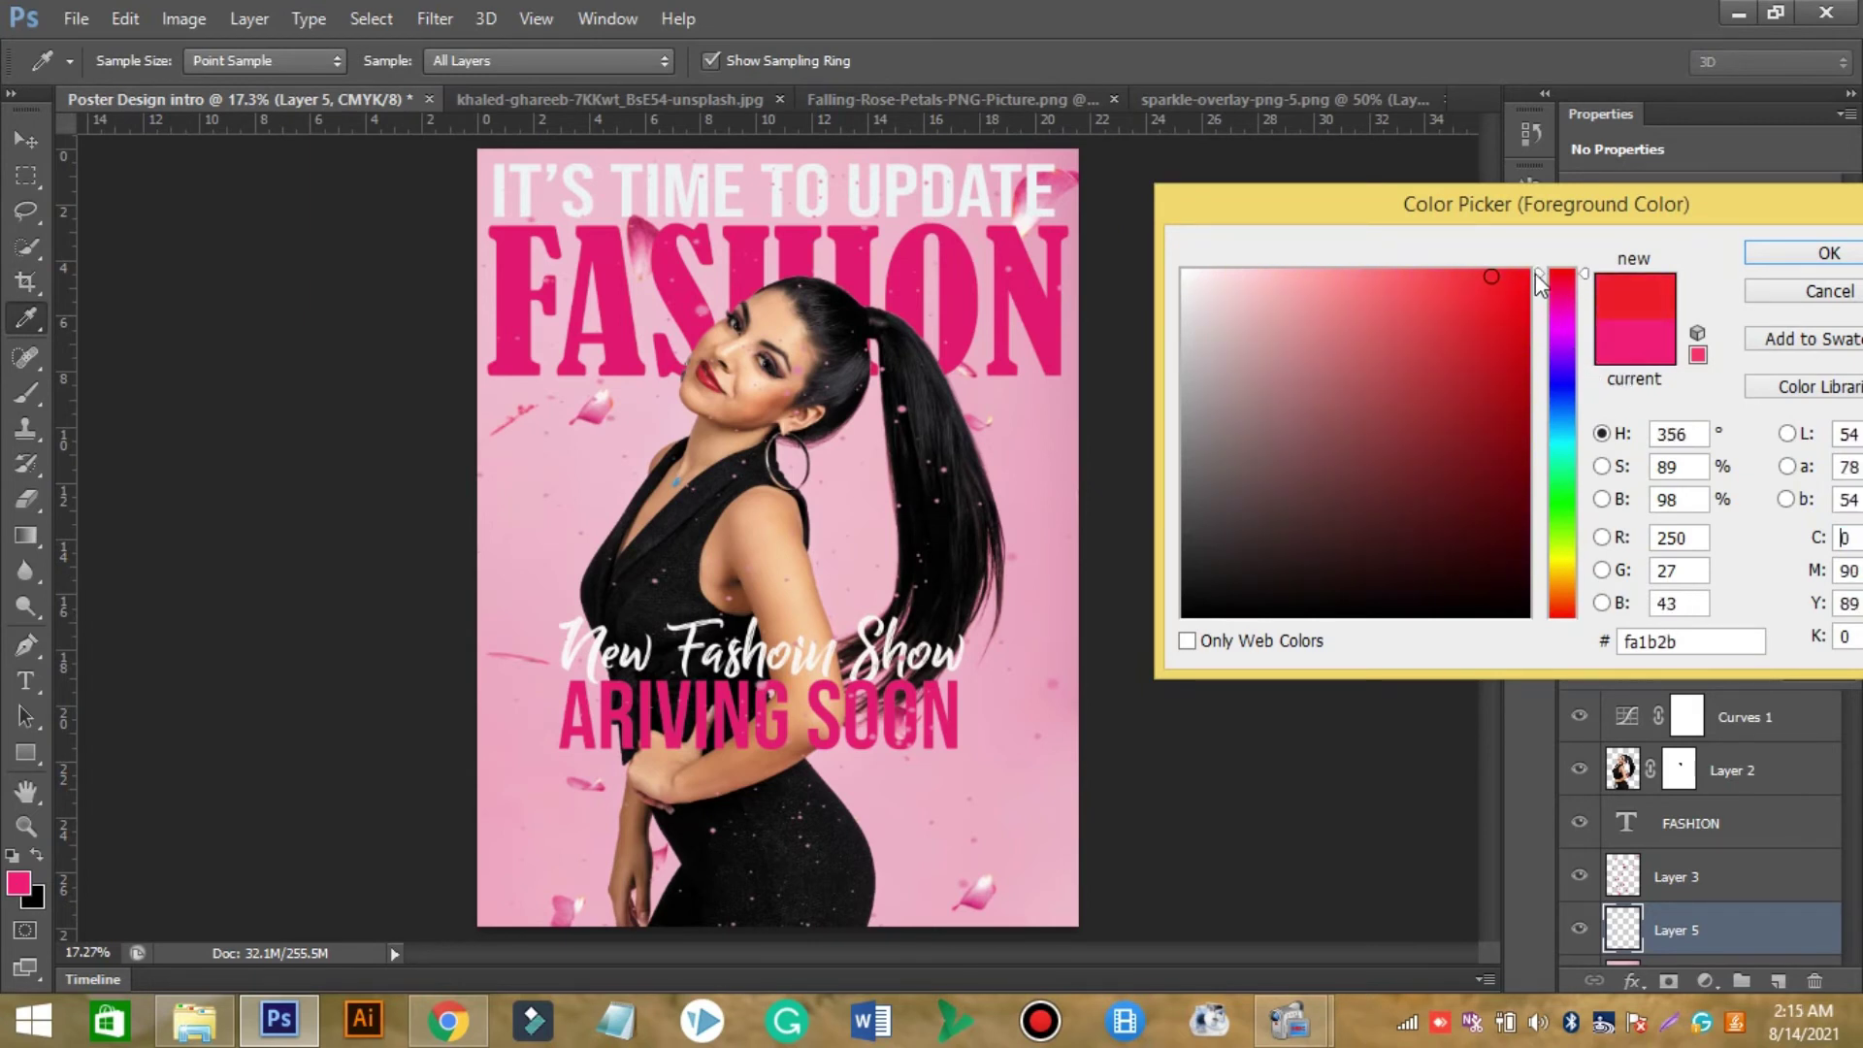
left_click_drag(1405, 304, 1374, 271)
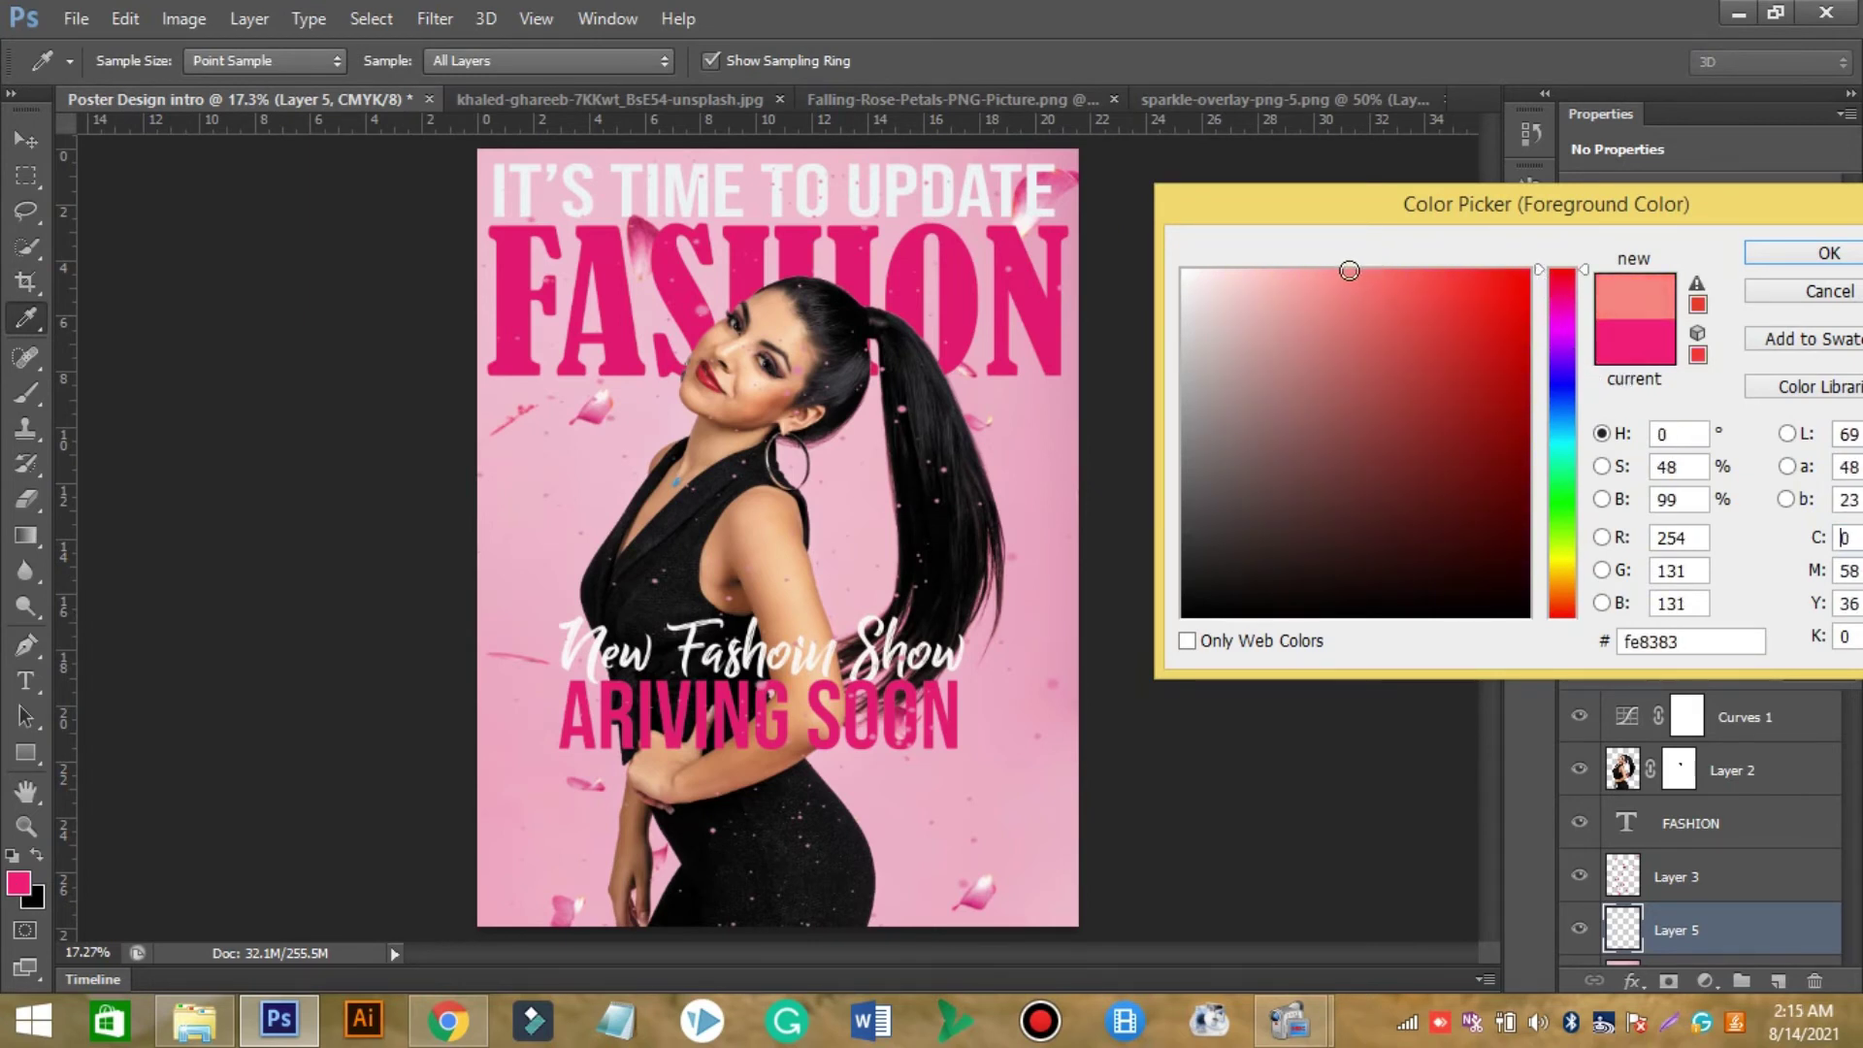
left_click(1829, 252)
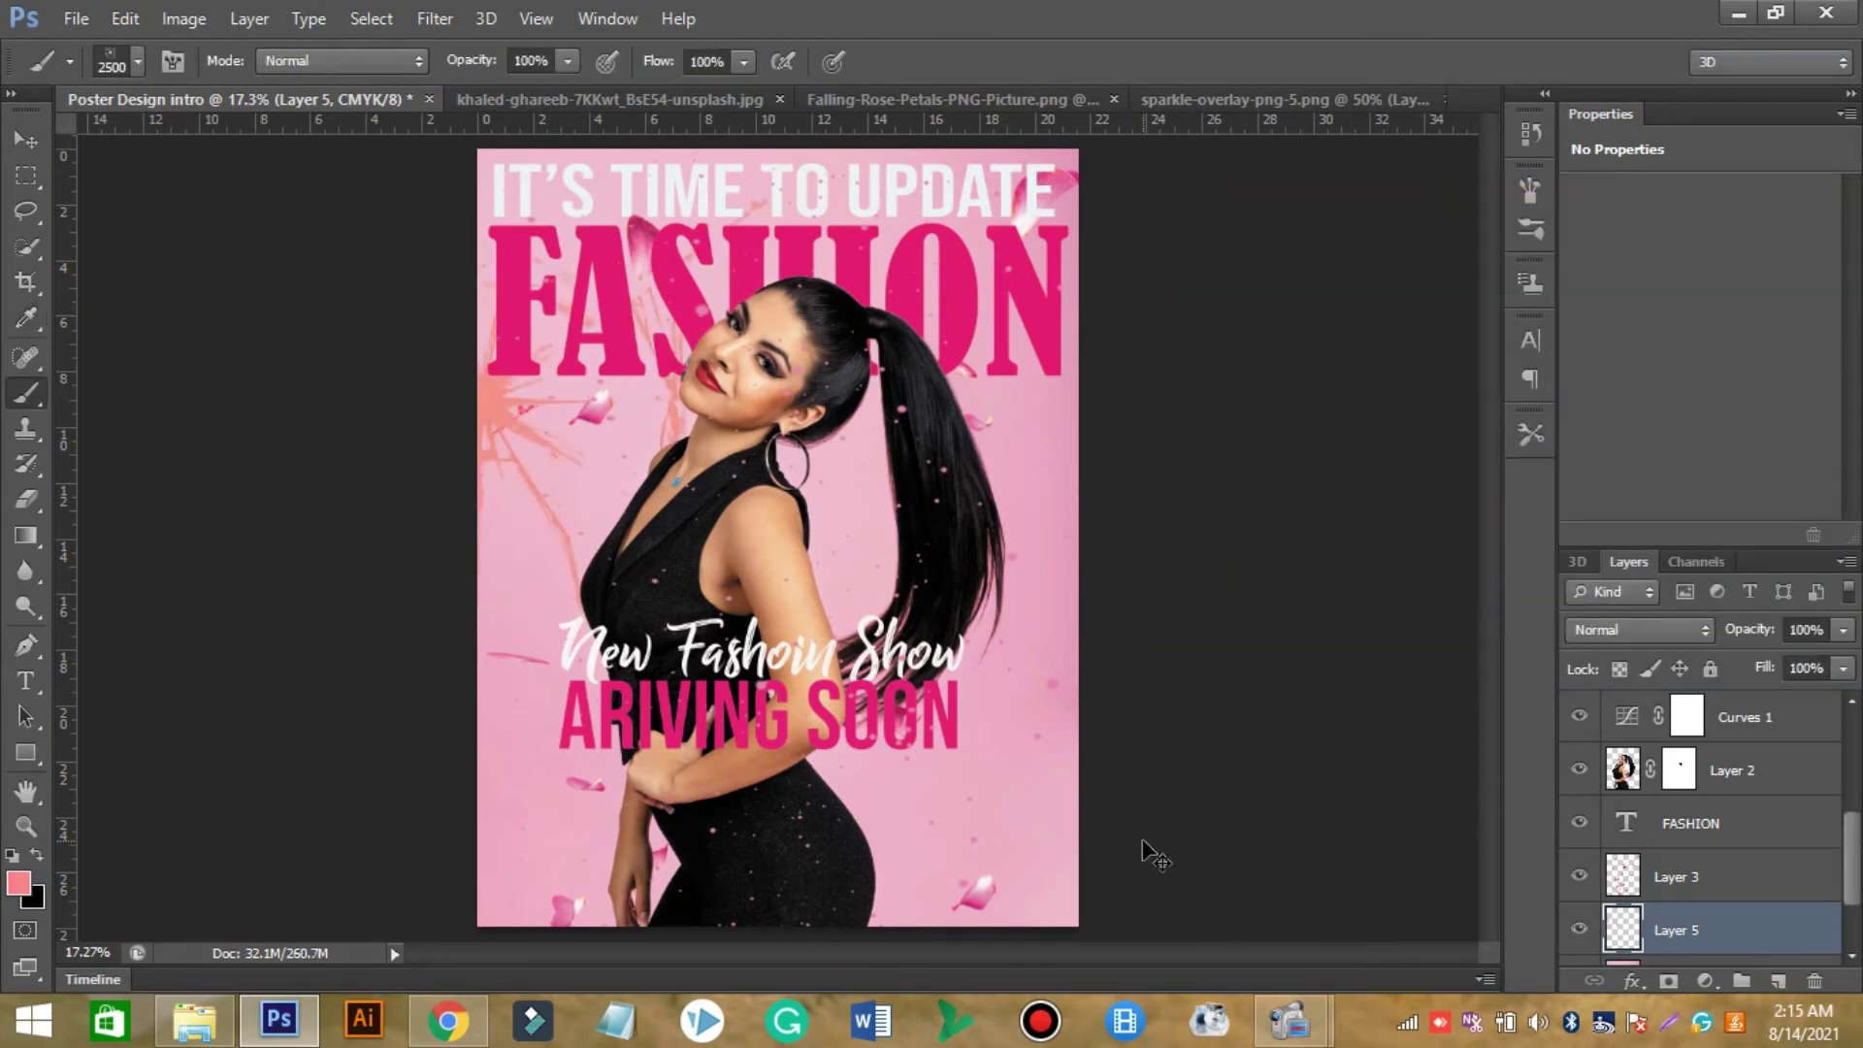
key("ctrl+z")
left_click(17, 888)
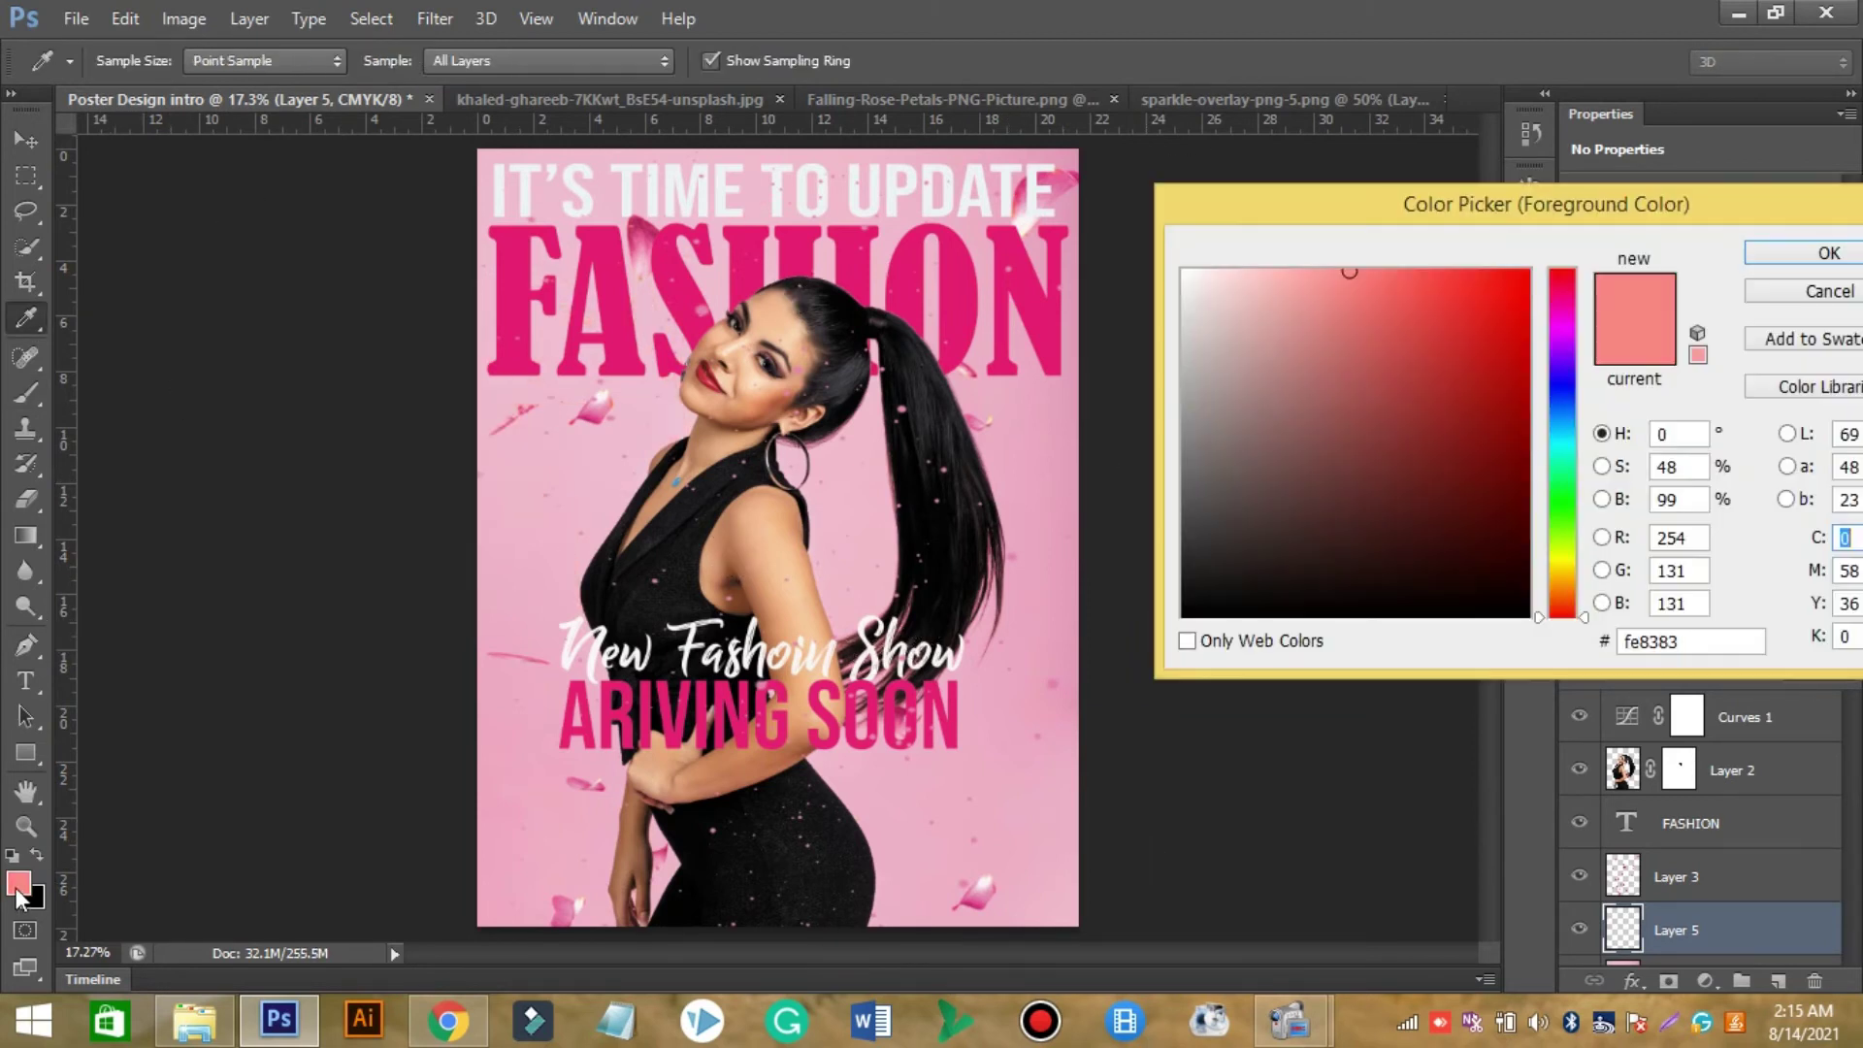
left_click(1568, 319)
left_click_drag(1348, 272, 1335, 278)
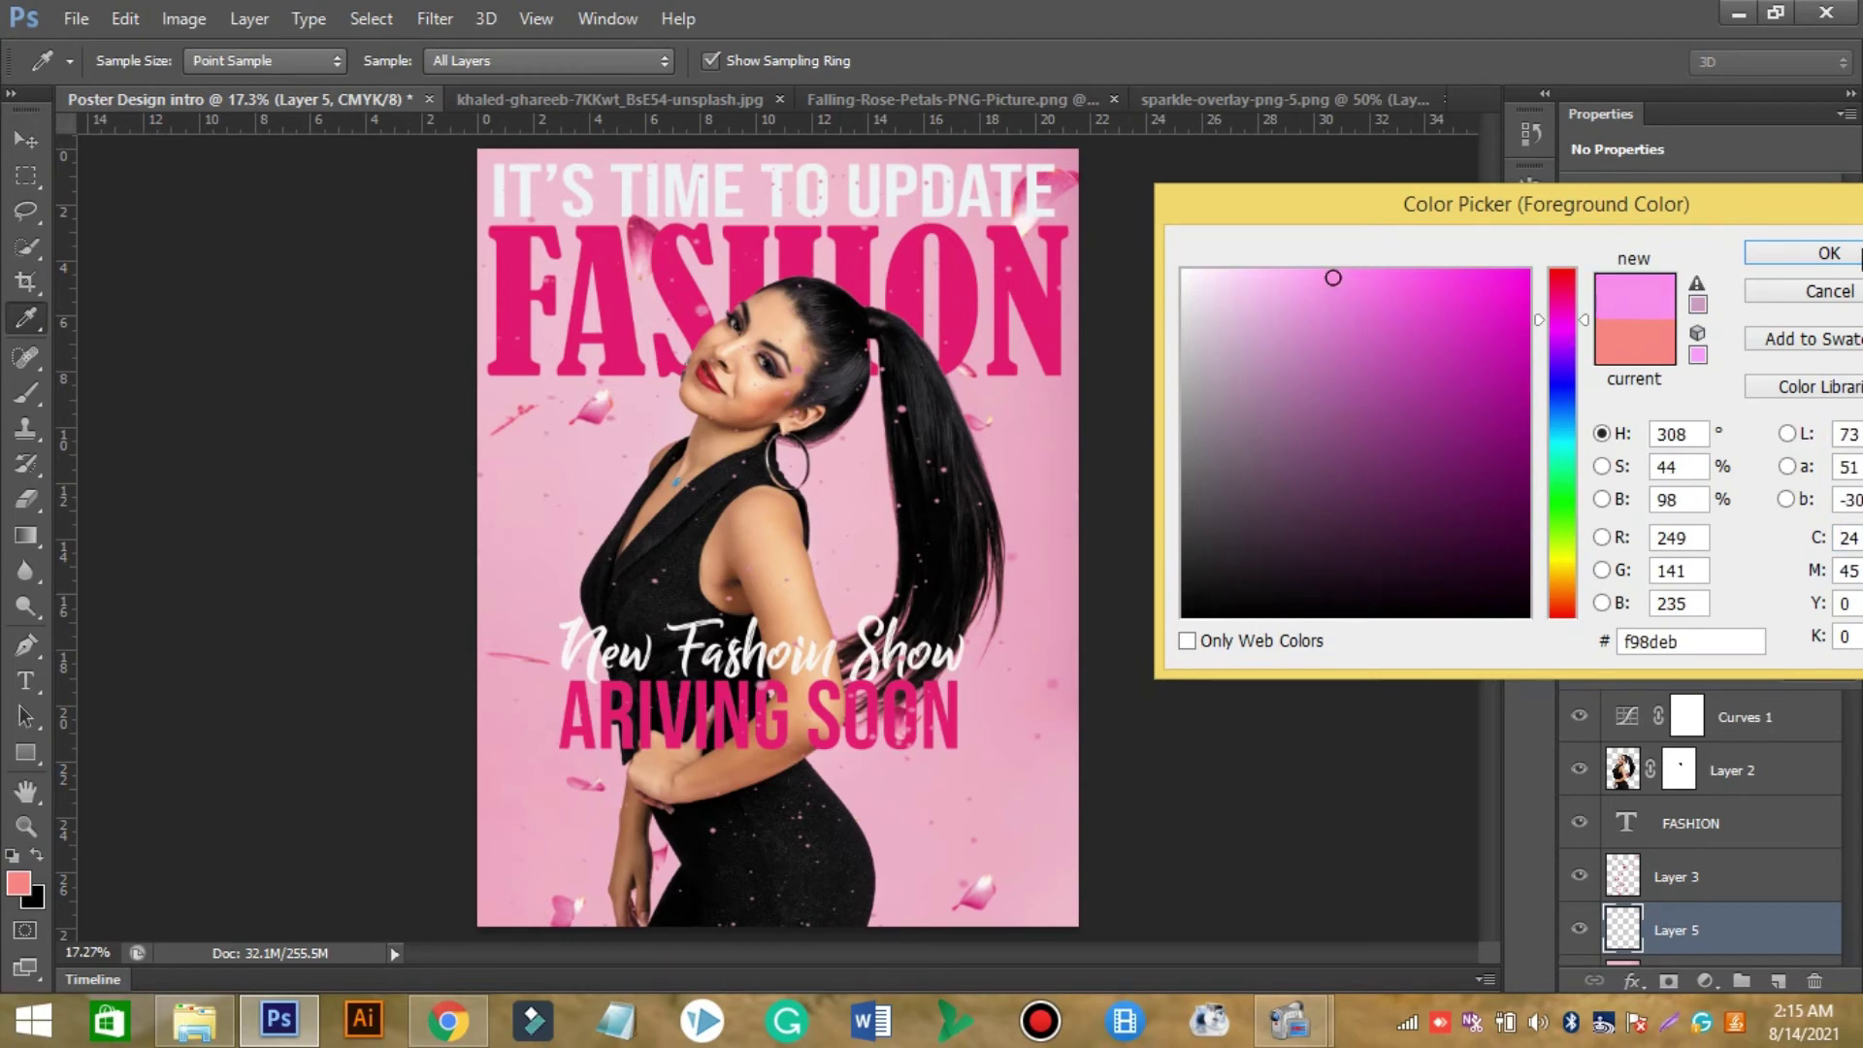
left_click(1829, 253)
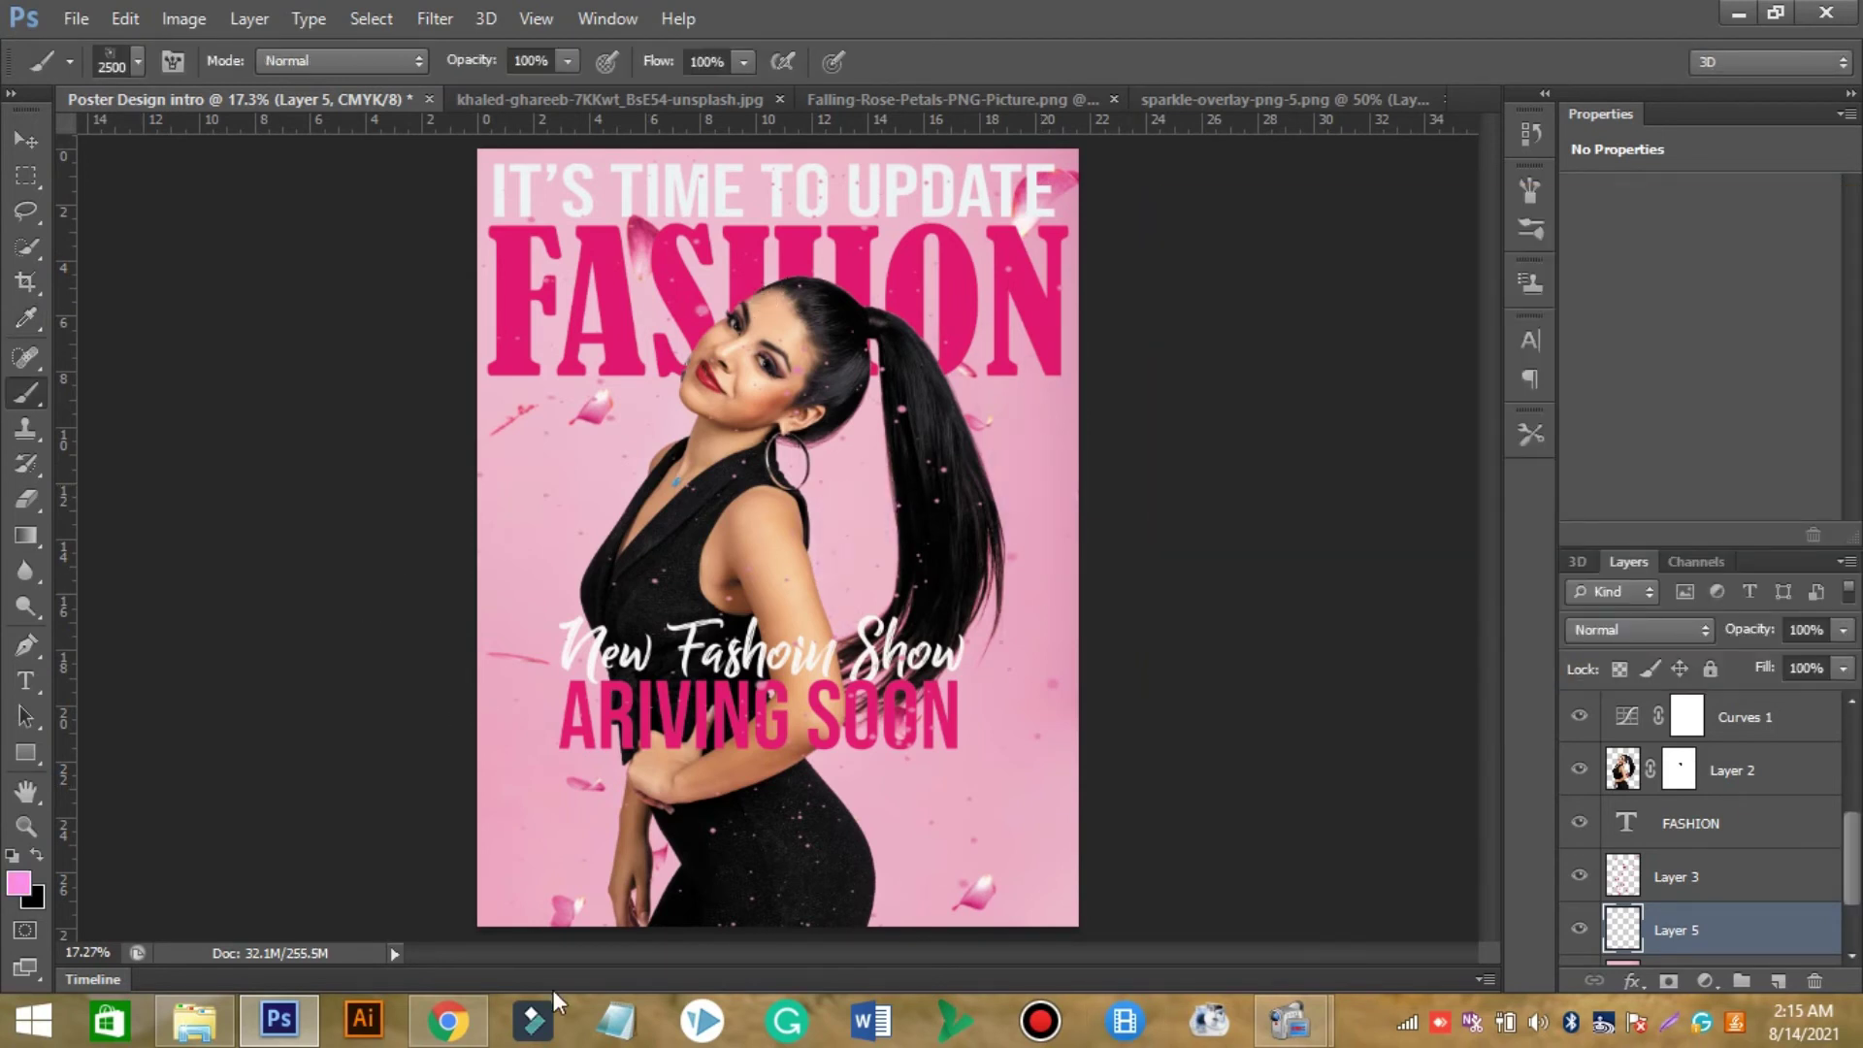
Fine-tune the foreground colour to a stronger pink.
left_click(17, 883)
left_click(1469, 311)
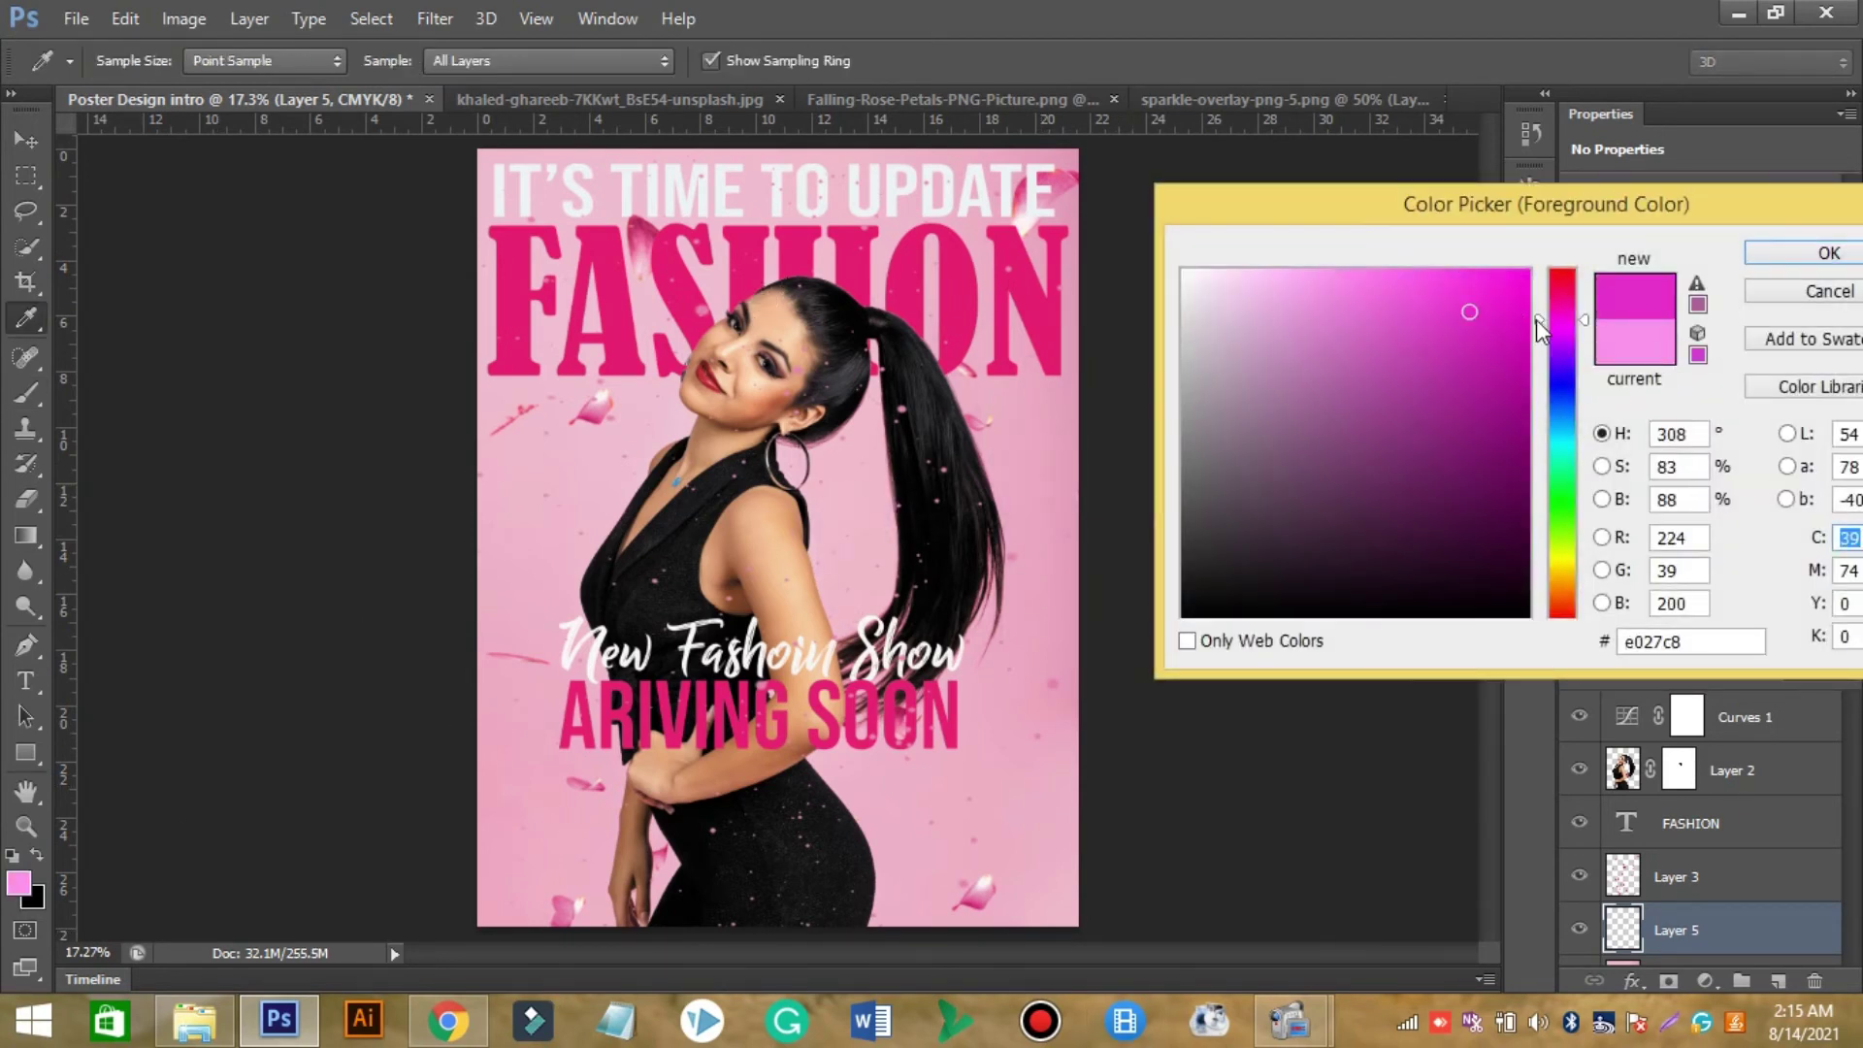
left_click(1326, 283)
mouse_move(1539, 295)
left_mouse_down()
mouse_move(1512, 574)
mouse_move(1523, 270)
mouse_move(1539, 316)
mouse_move(1539, 292)
left_mouse_up()
left_click(1268, 279)
left_click(1371, 280)
left_click(1541, 283)
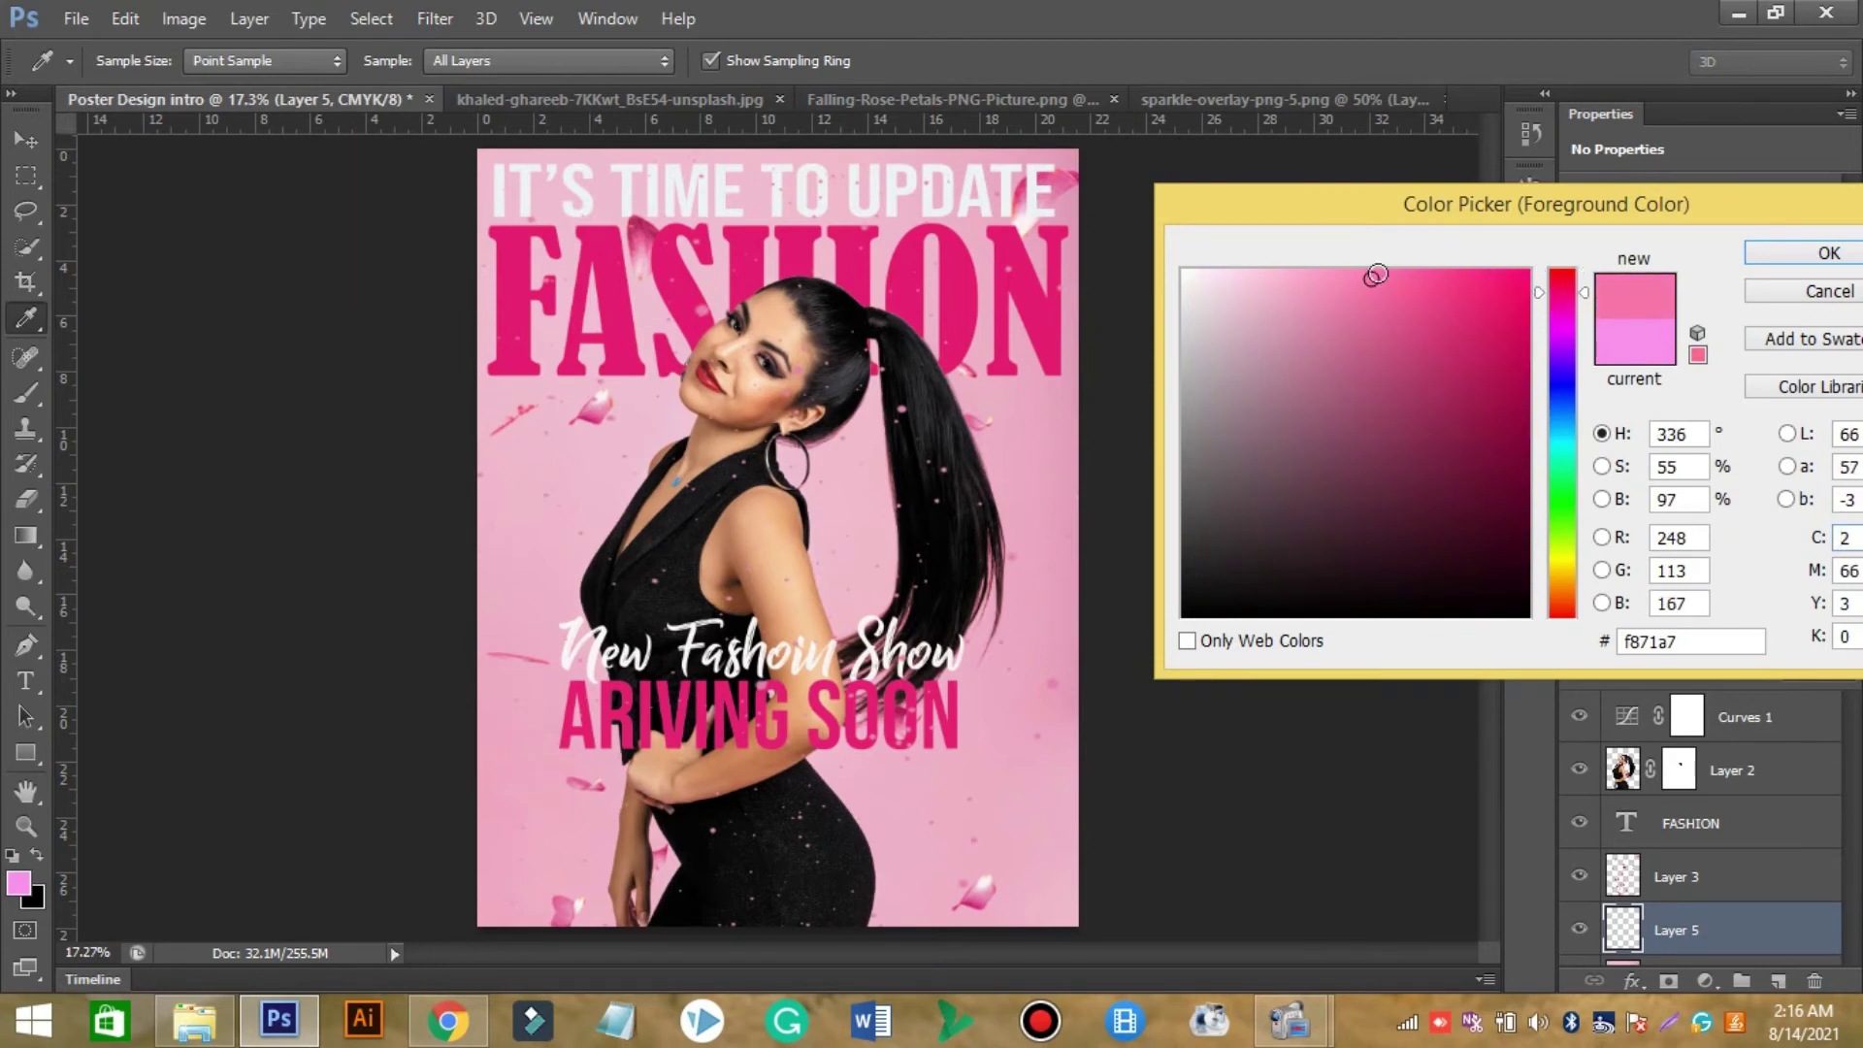
left_click(1331, 275)
left_click(1395, 315)
mouse_move(1306, 333)
left_mouse_down()
mouse_move(1255, 304)
mouse_move(1375, 269)
left_mouse_up()
left_click(1805, 252)
Stamp pink splashes at the upper left, lower right and bottom left.
key("b")
left_click(532, 466)
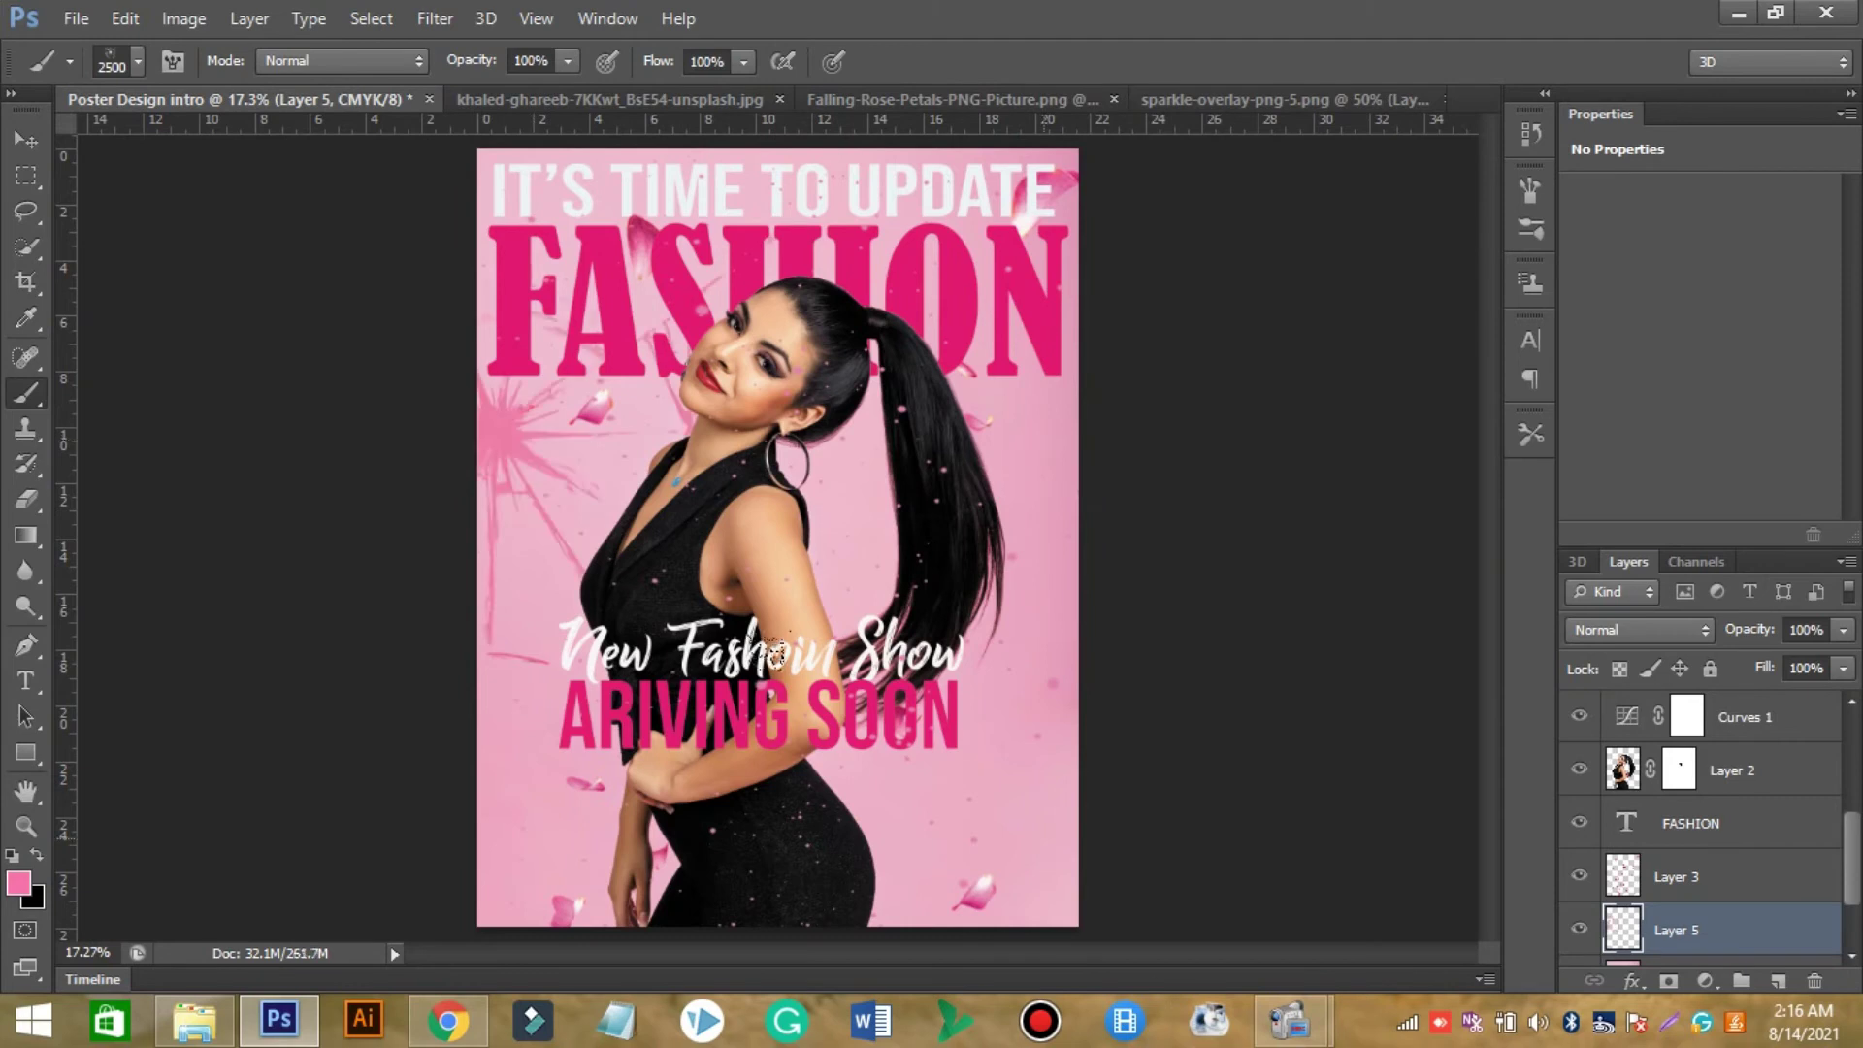
left_click(985, 824)
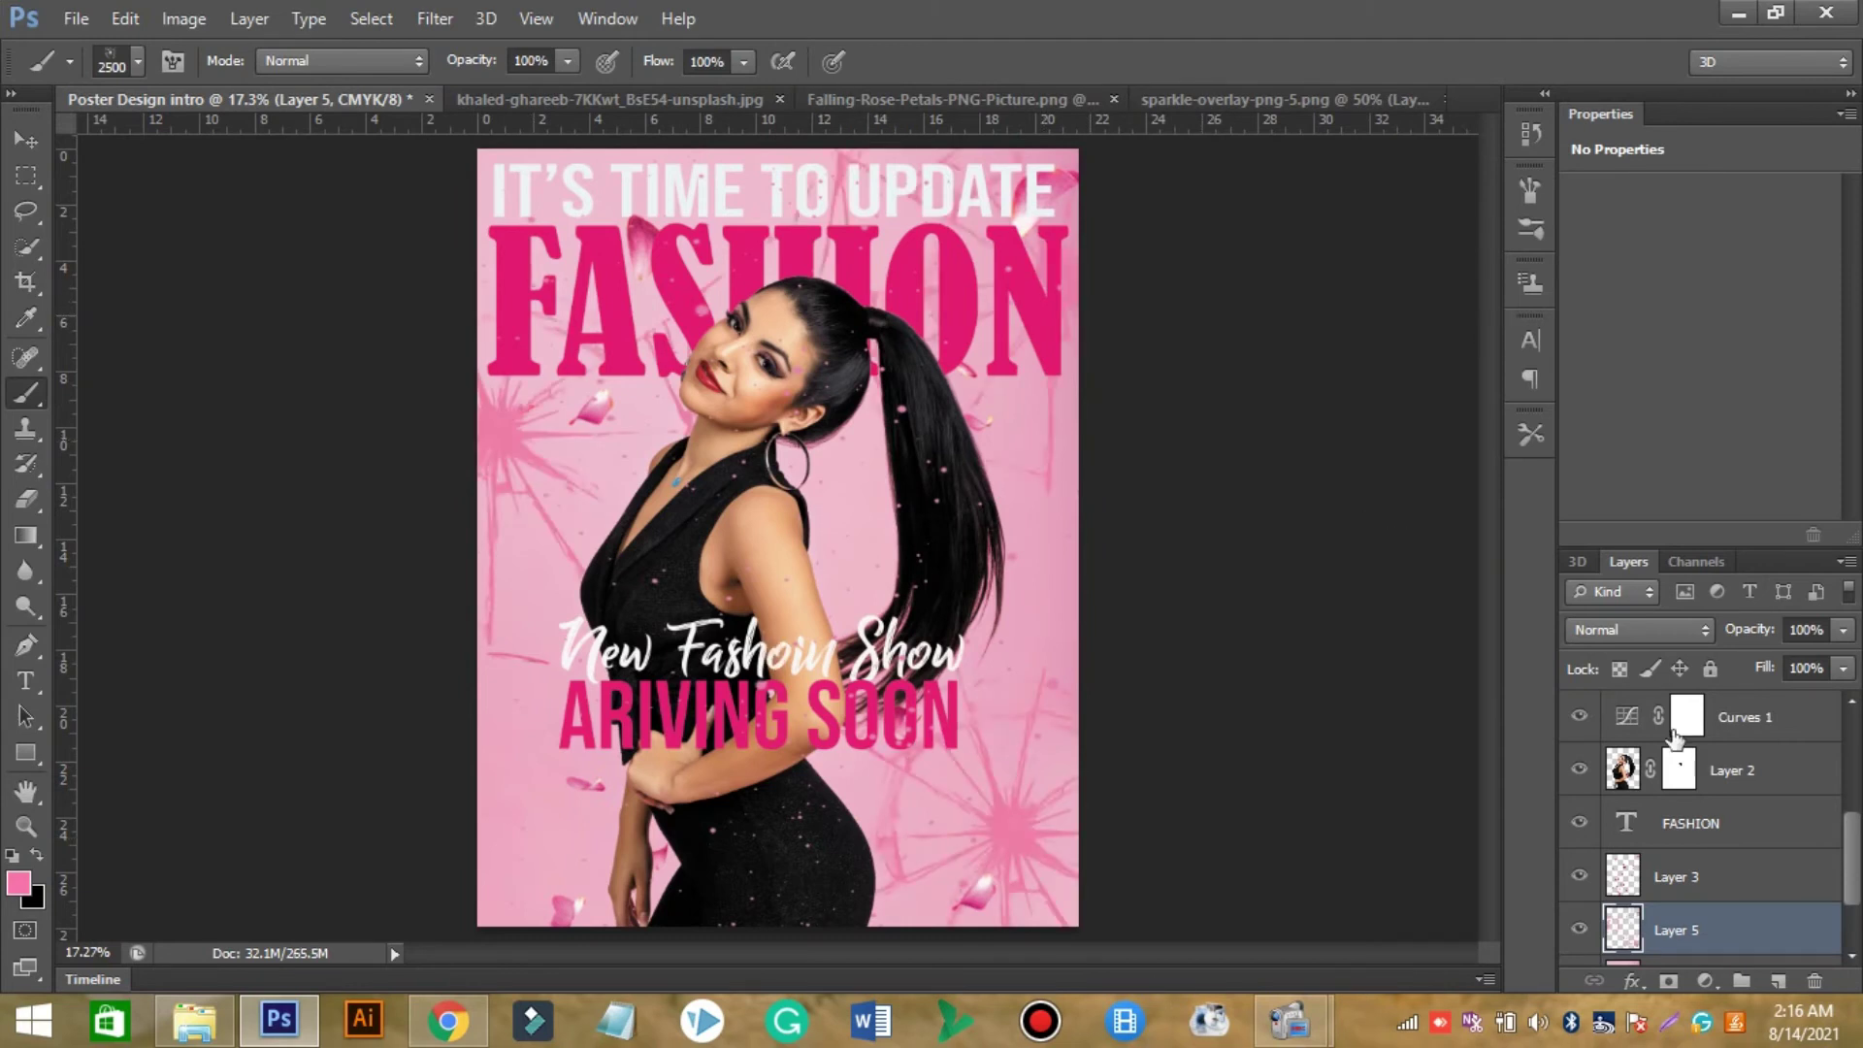
left_click(529, 888)
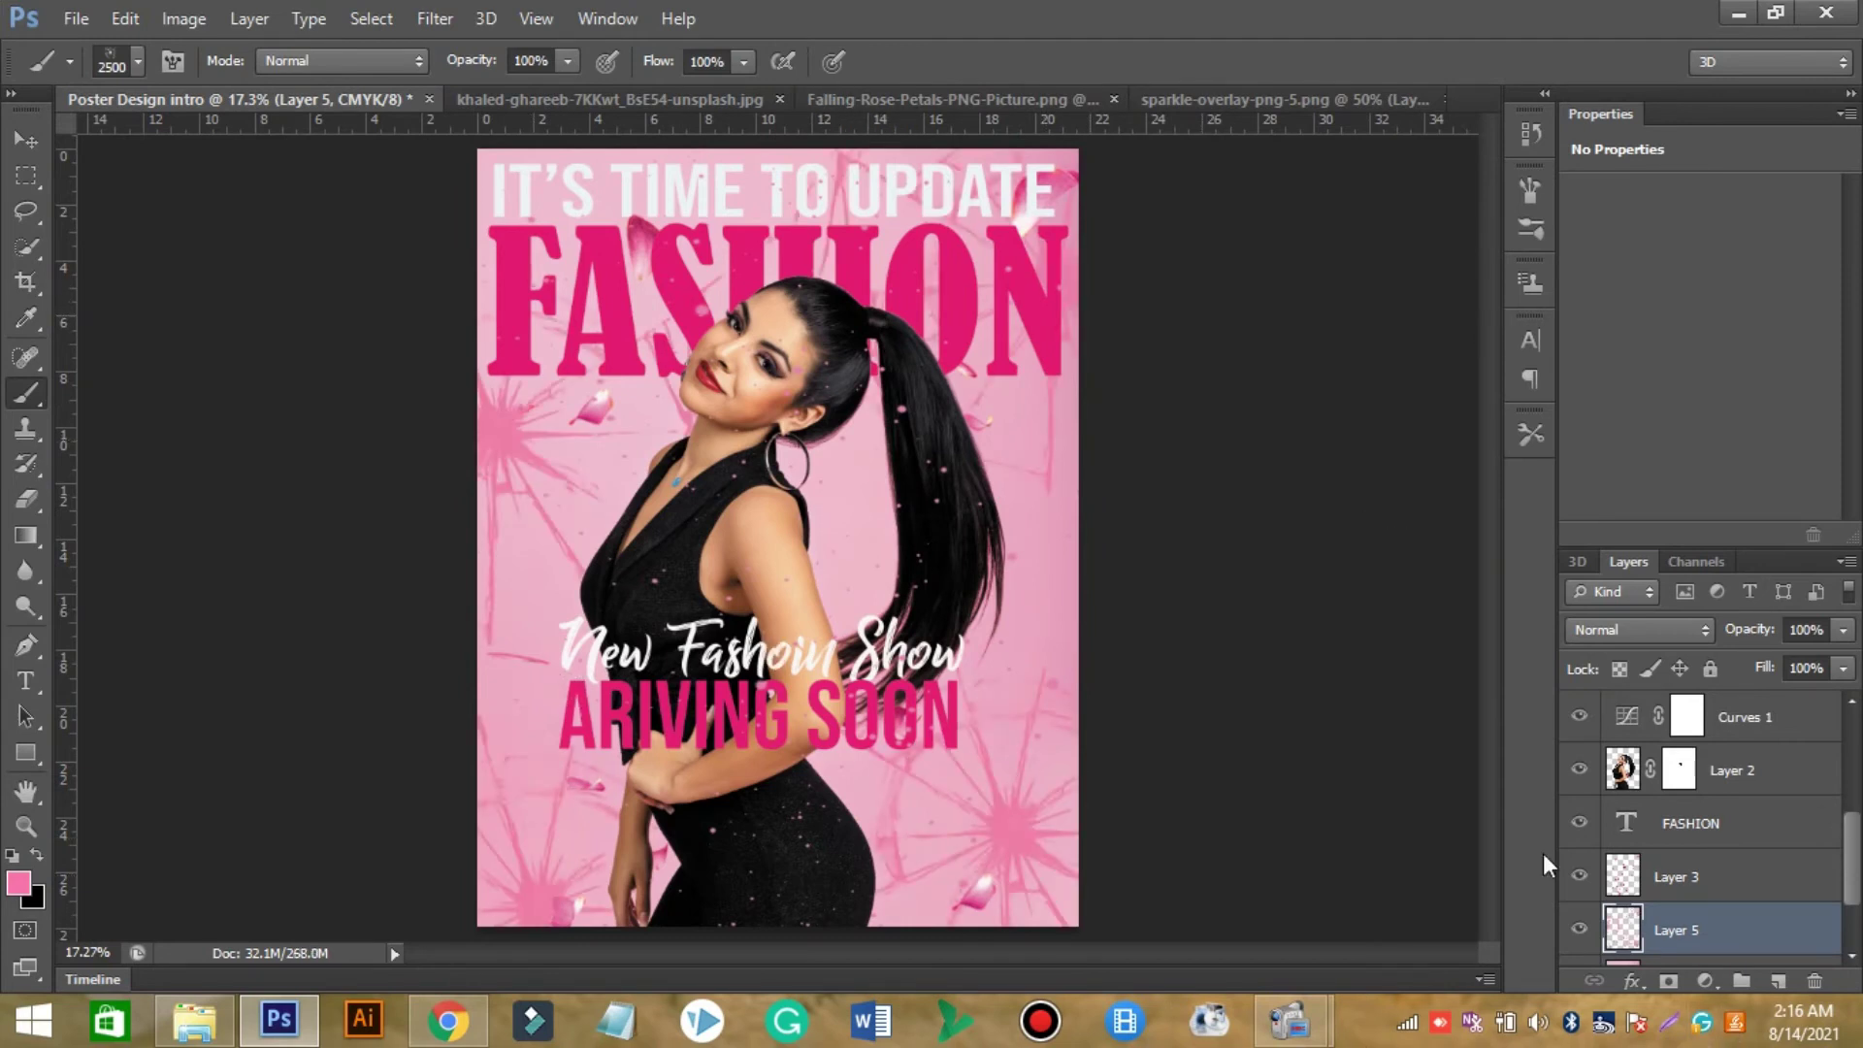
left_click(29, 140)
Enlarge the splash stroke layer to about 160%.
left_click_drag(476, 148, 187, 8)
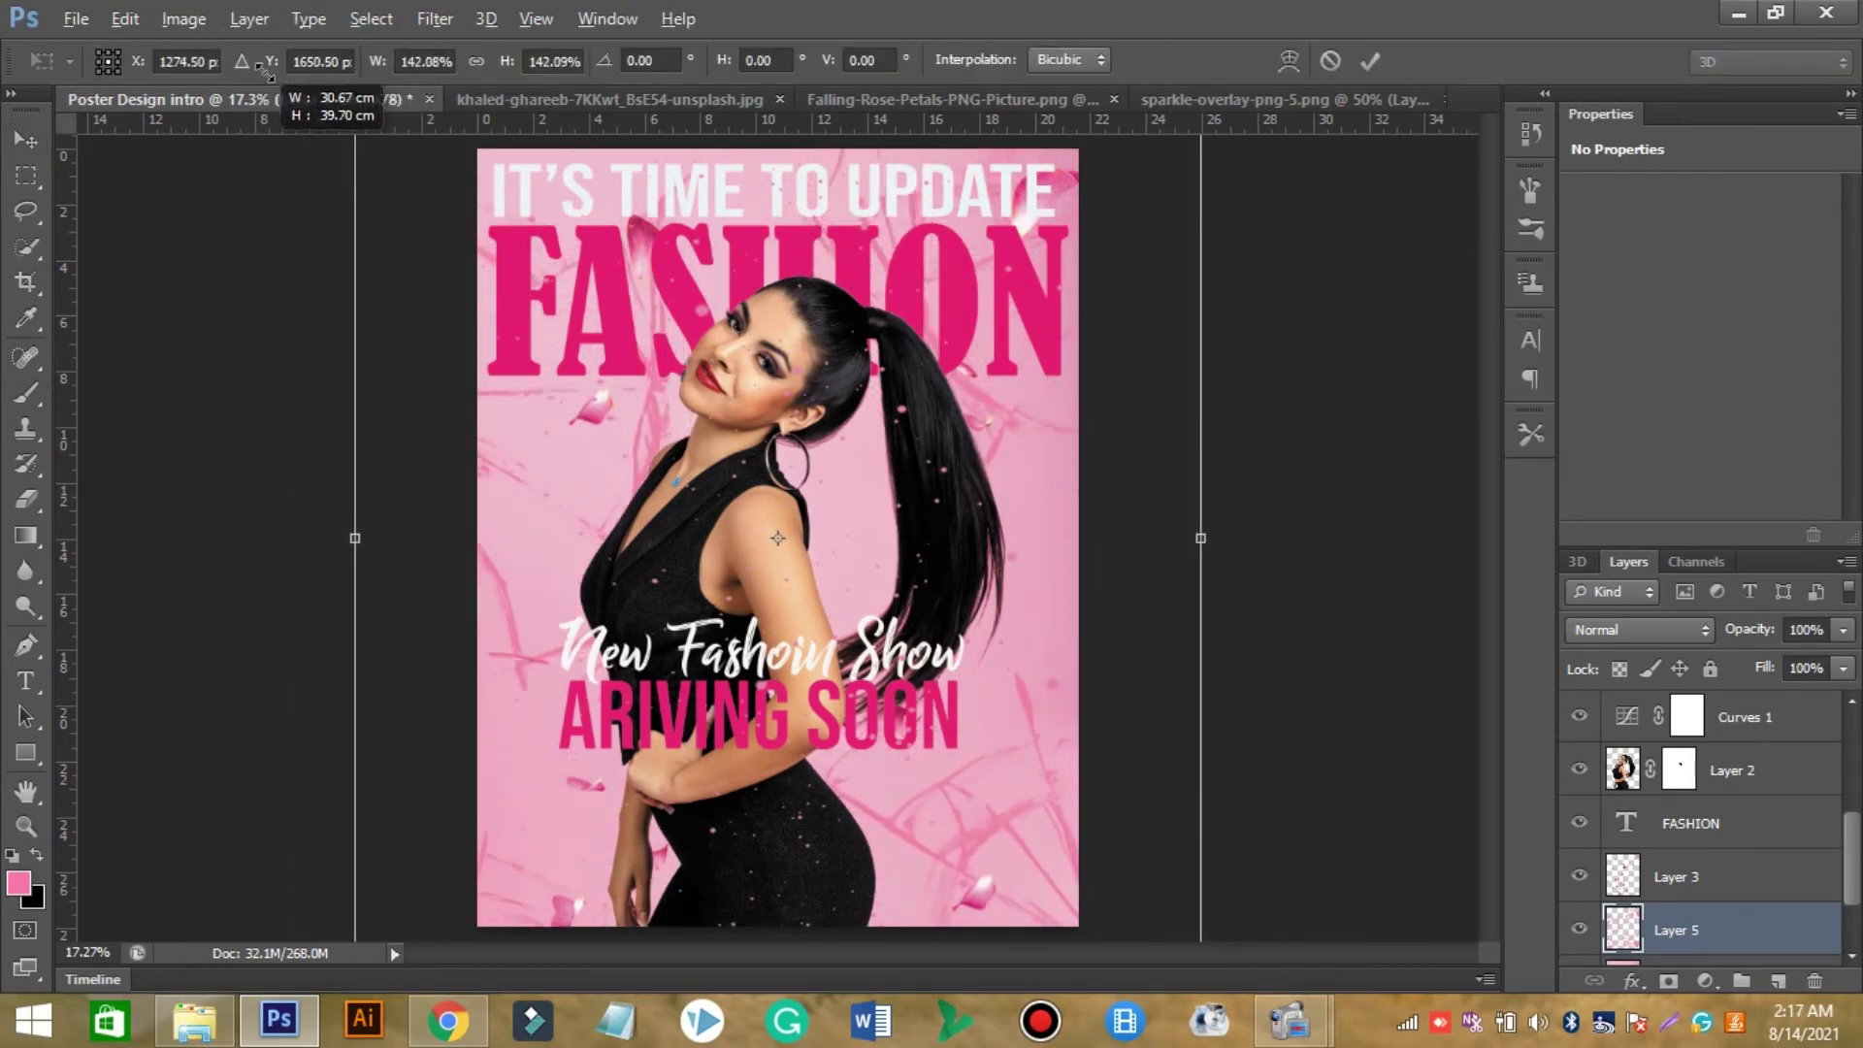
left_click_drag(187, 8, 190, 9)
left_click(1370, 61)
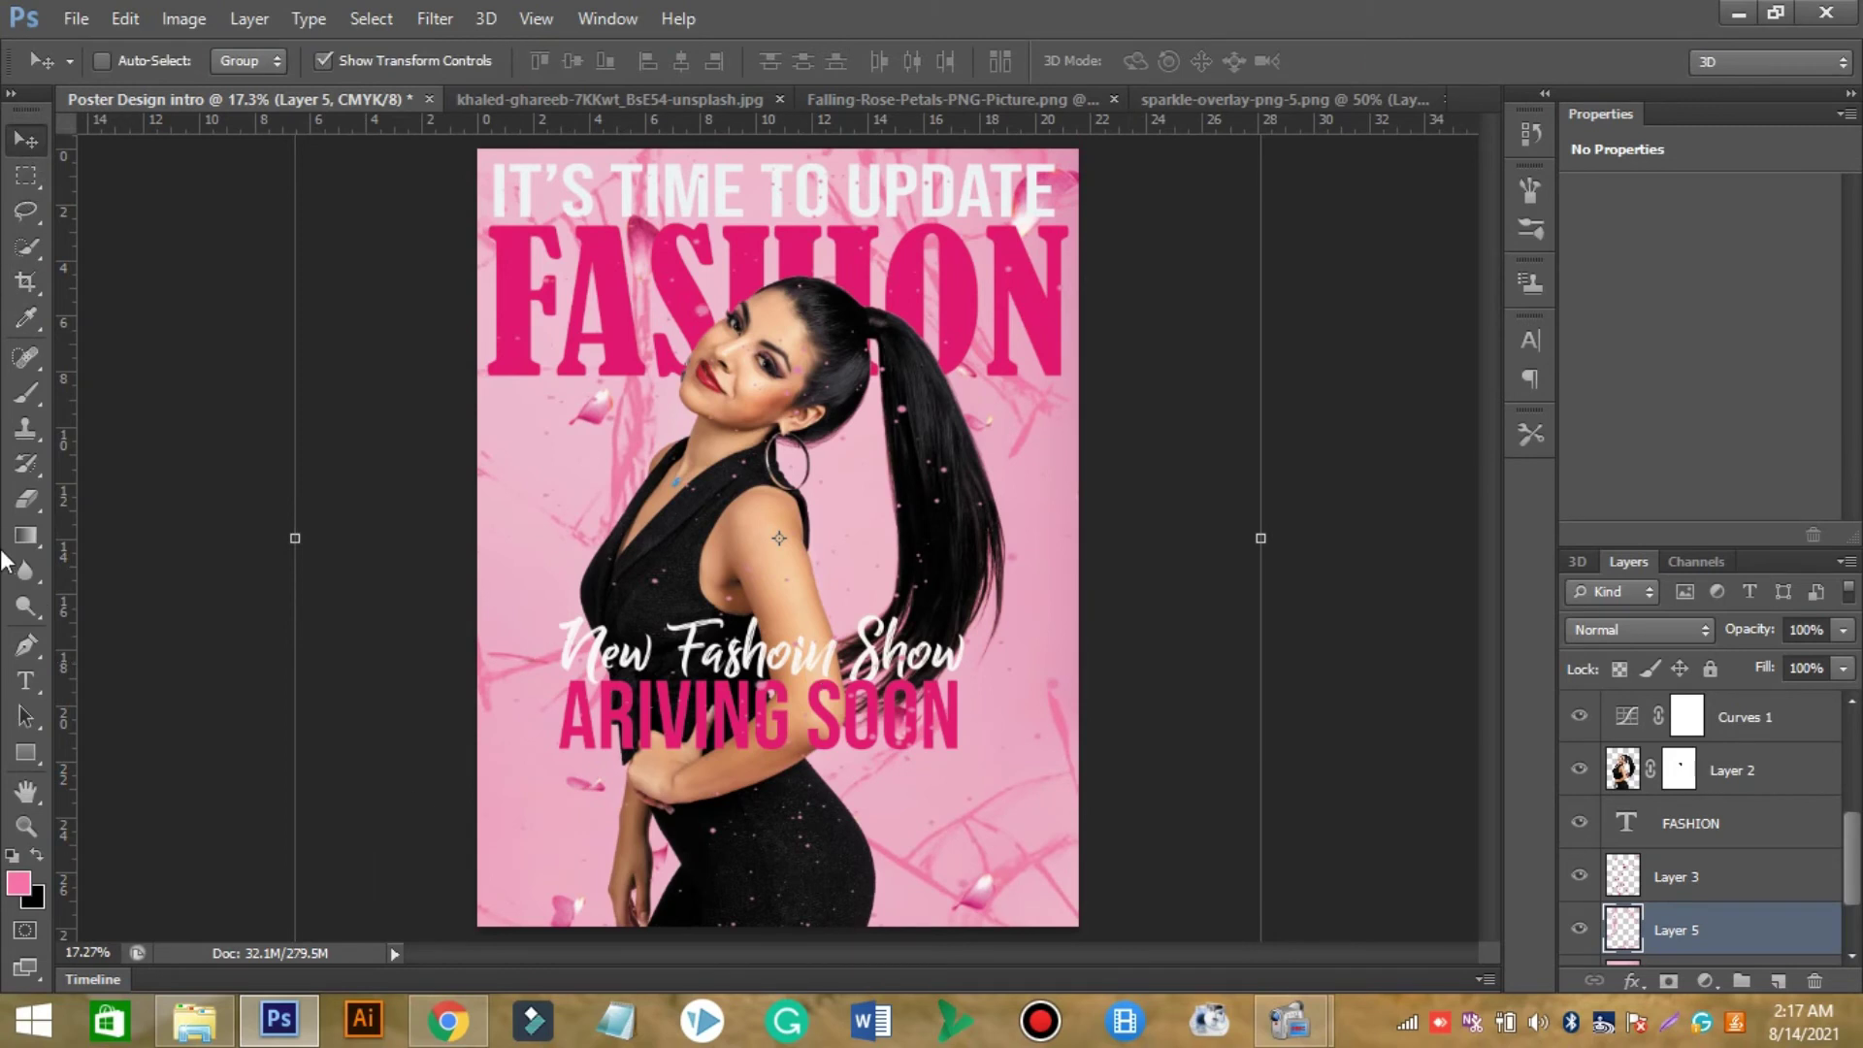
Centre the three text lines horizontally and show the Curves 1 mask properties.
scroll(1707, 825, "up", 5)
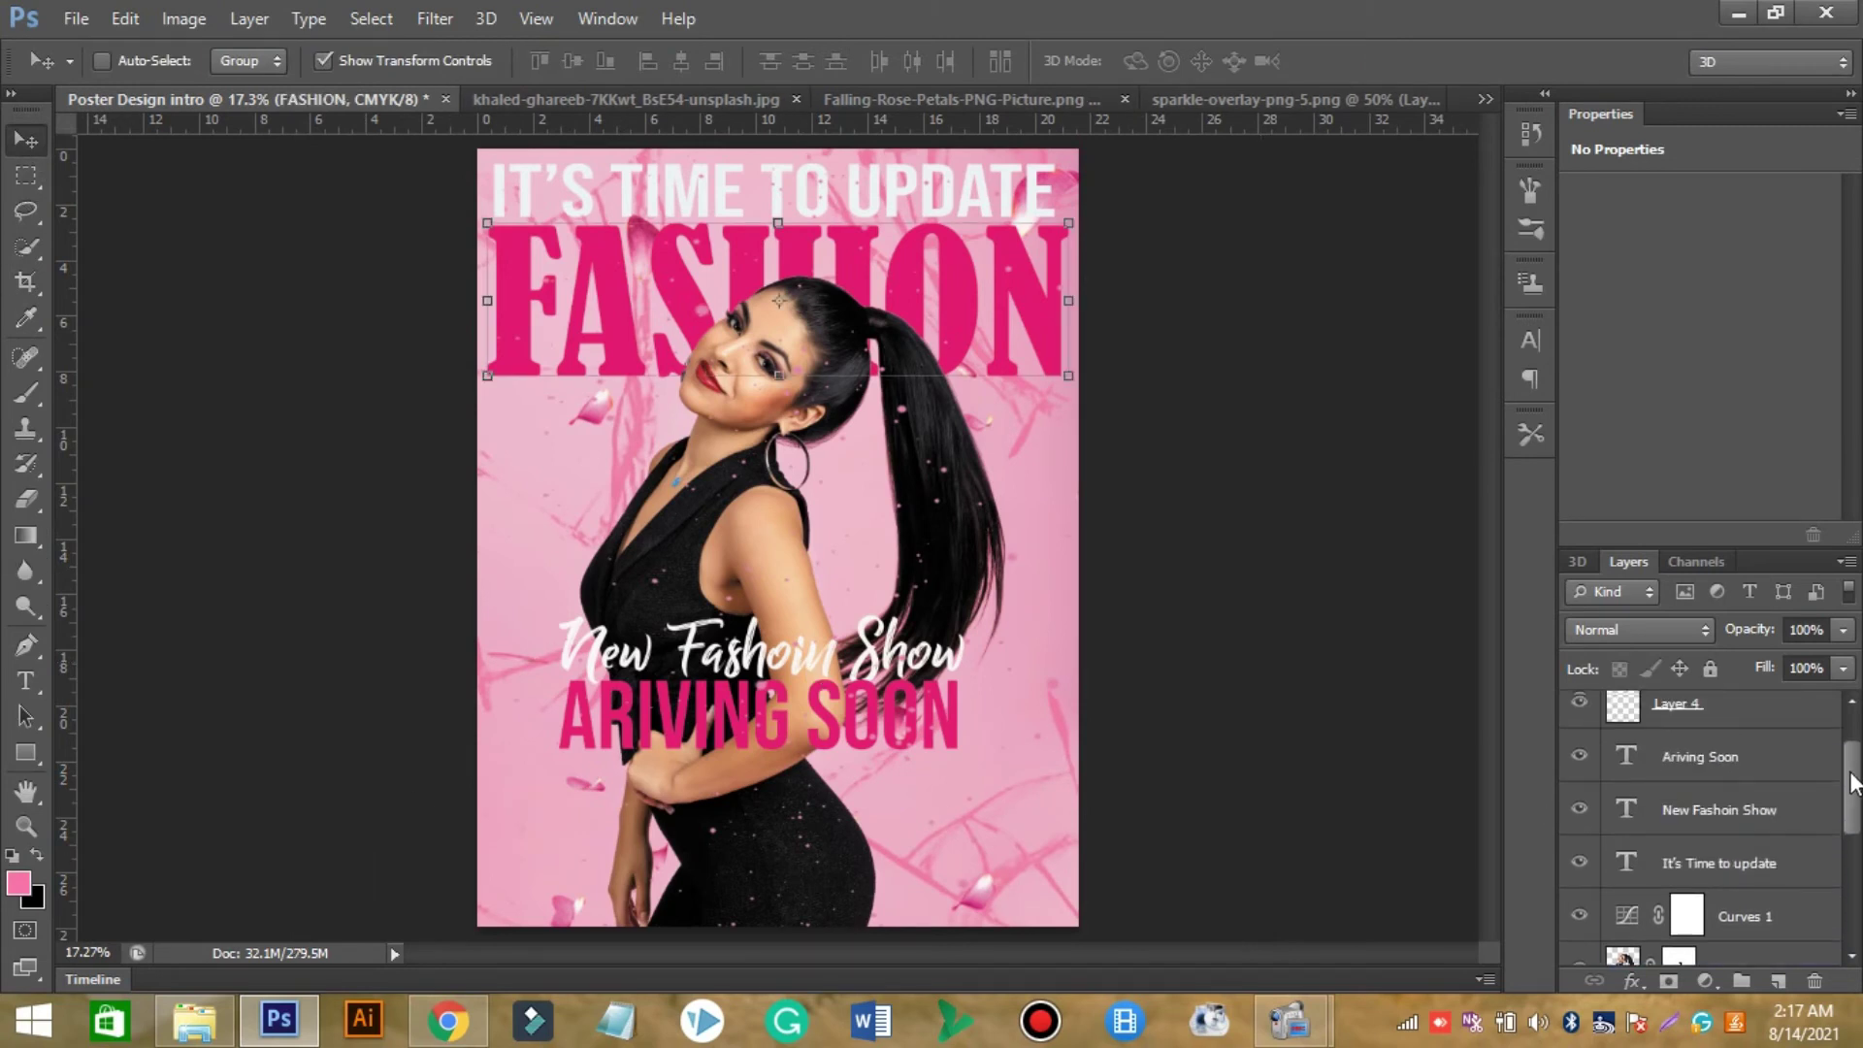
left_click(1717, 909)
left_click(1718, 856, "ctrl")
left_click(1730, 823, "ctrl")
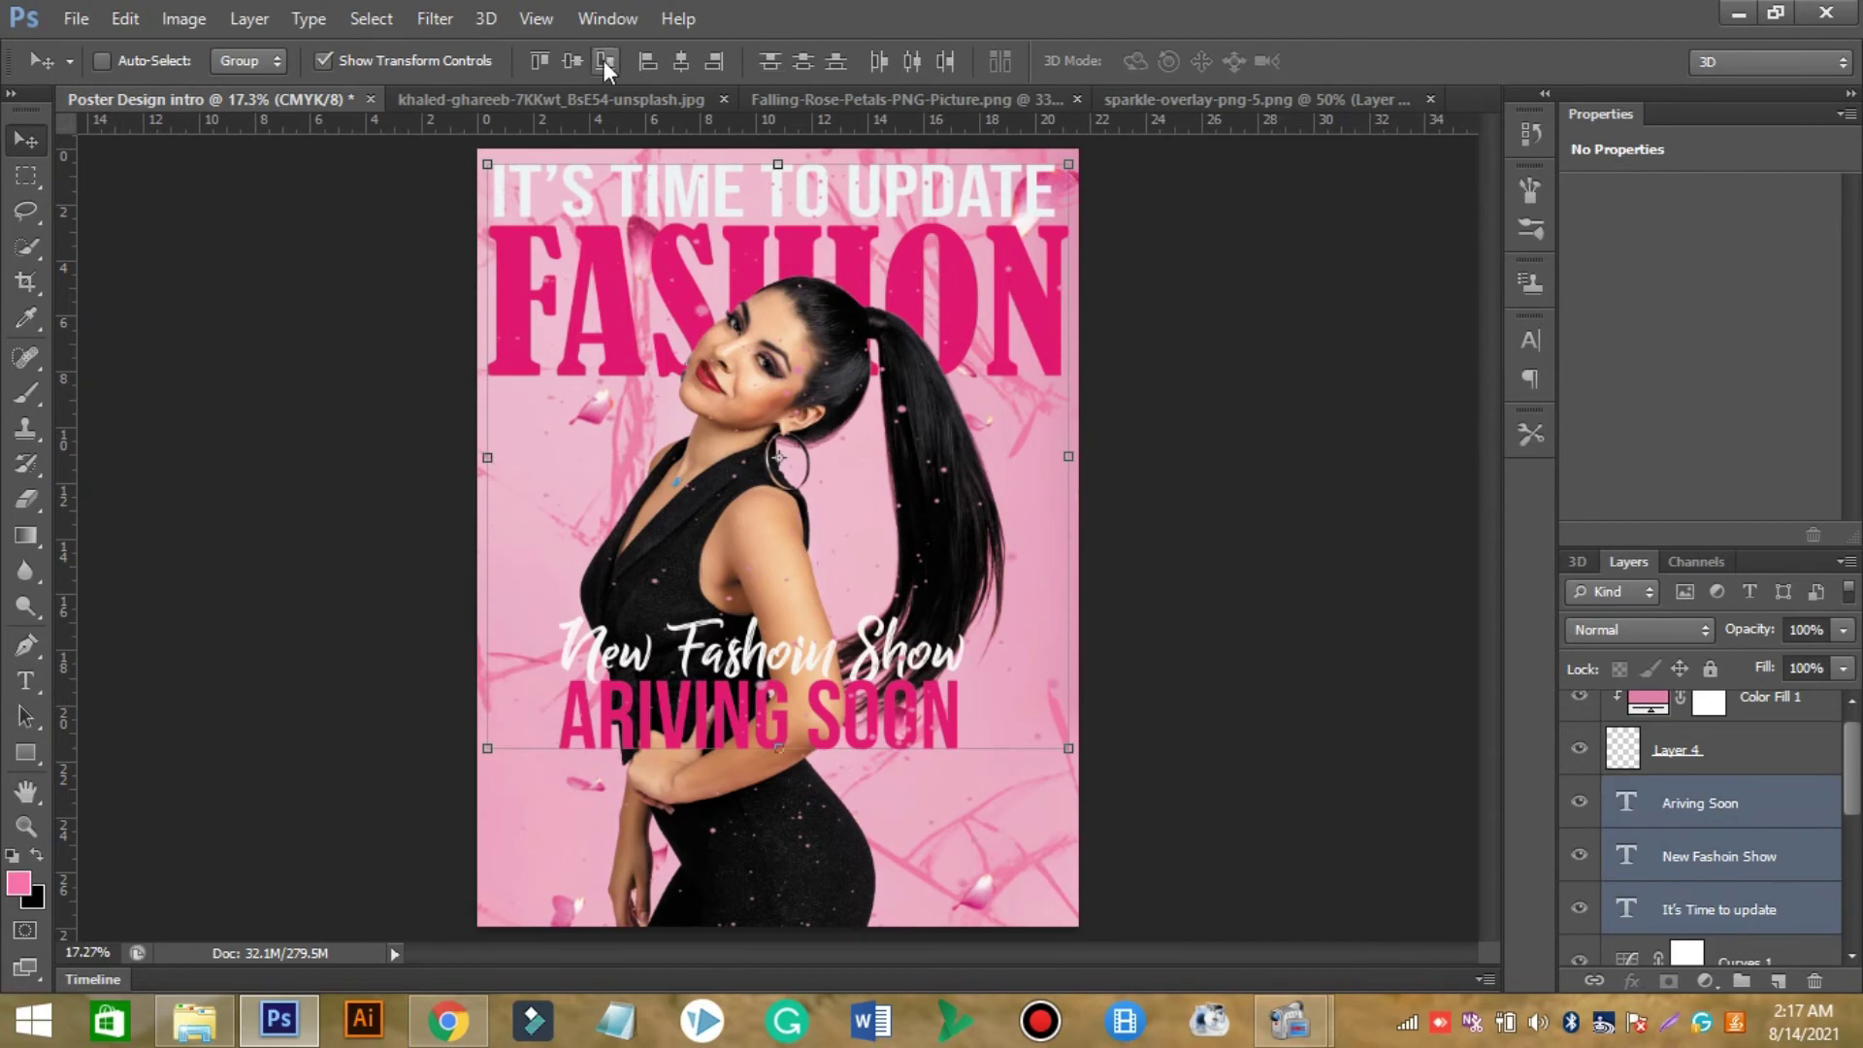
left_click(679, 62)
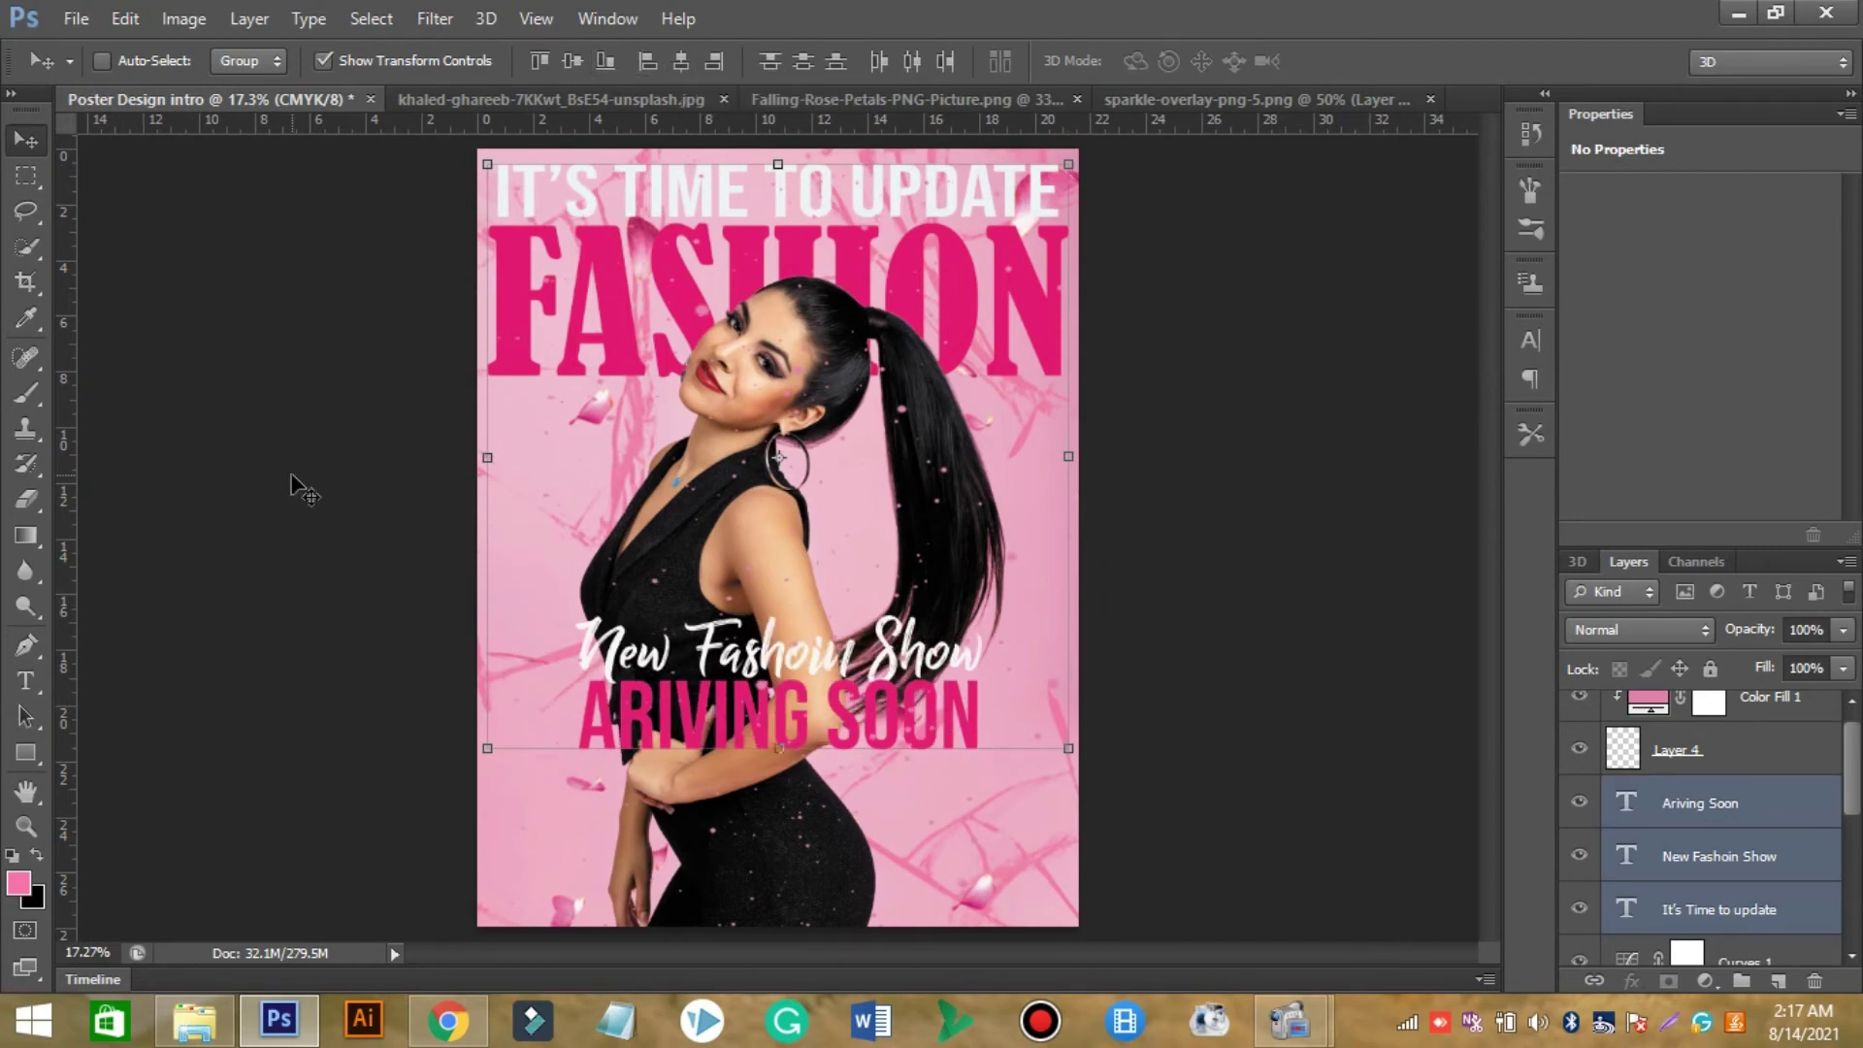
scroll(1698, 834, "down", 2)
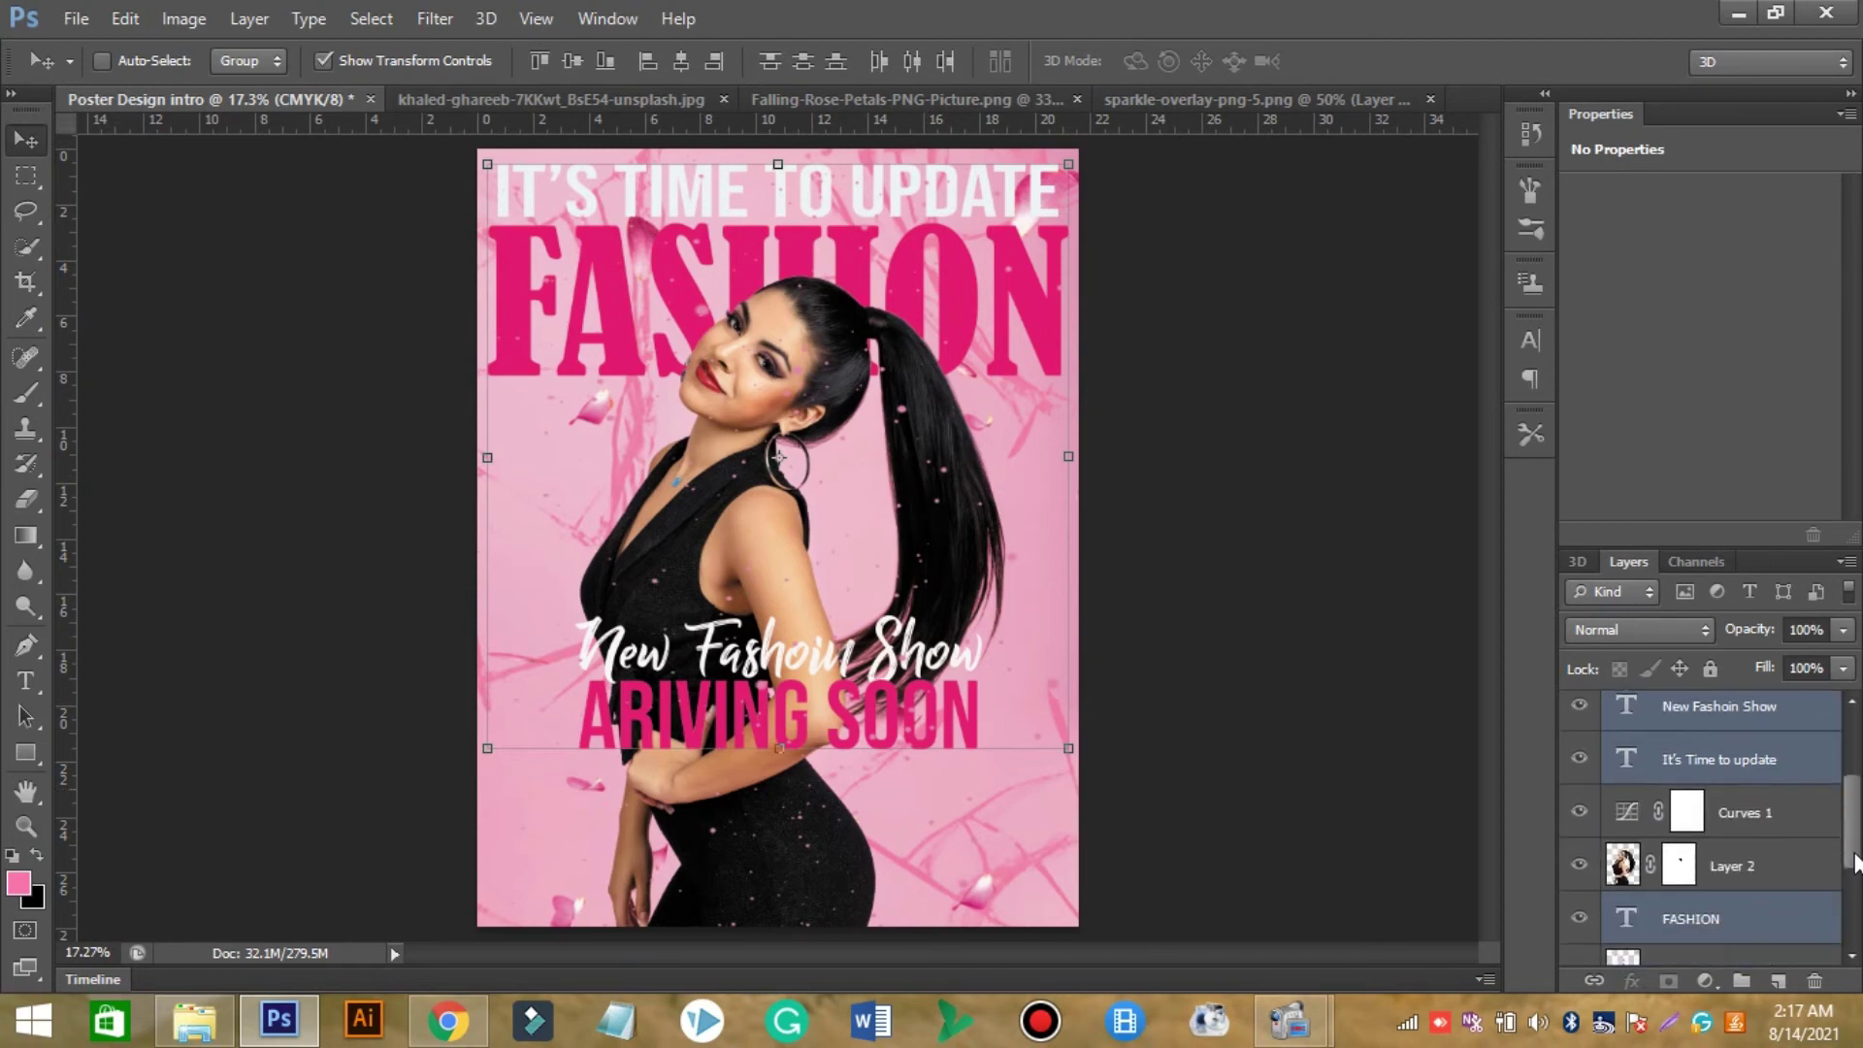
left_click(1689, 837)
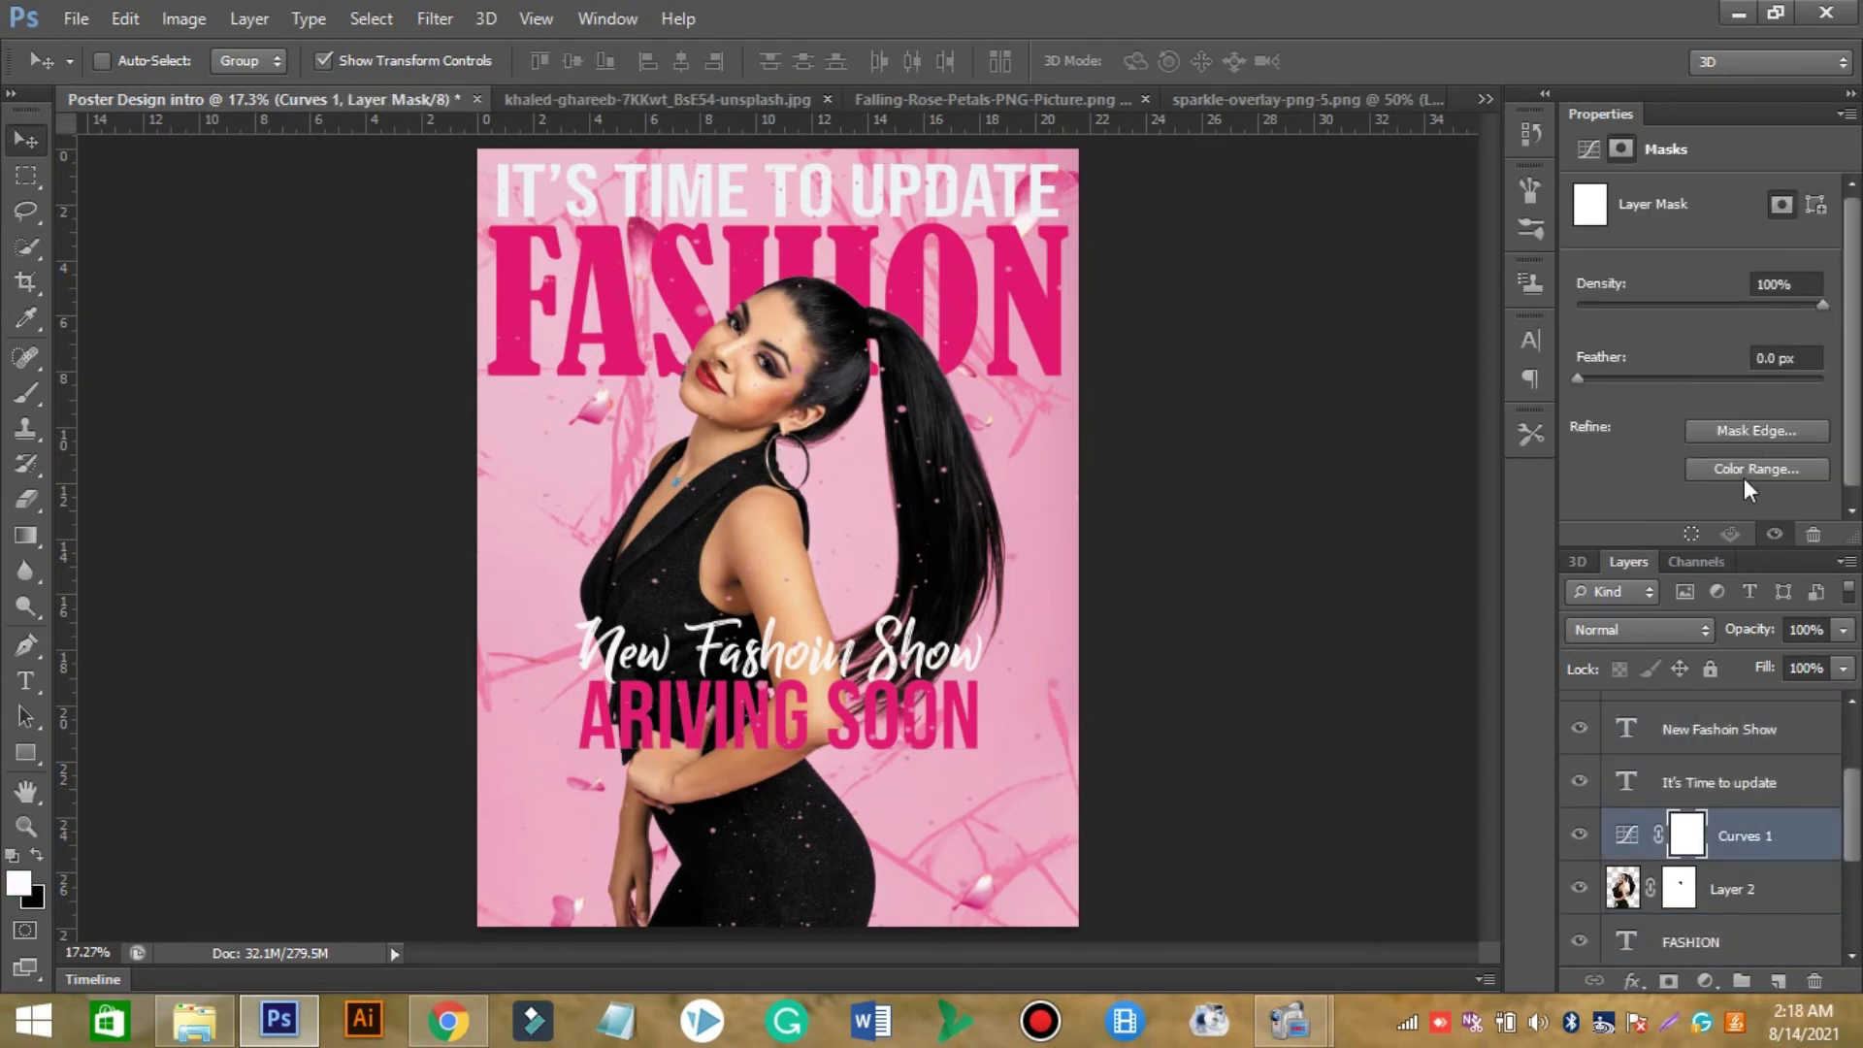
Raise the Curves 1 curve to Input 50, Output 71 and clip it to the model's Layer 2.
left_click(1589, 149)
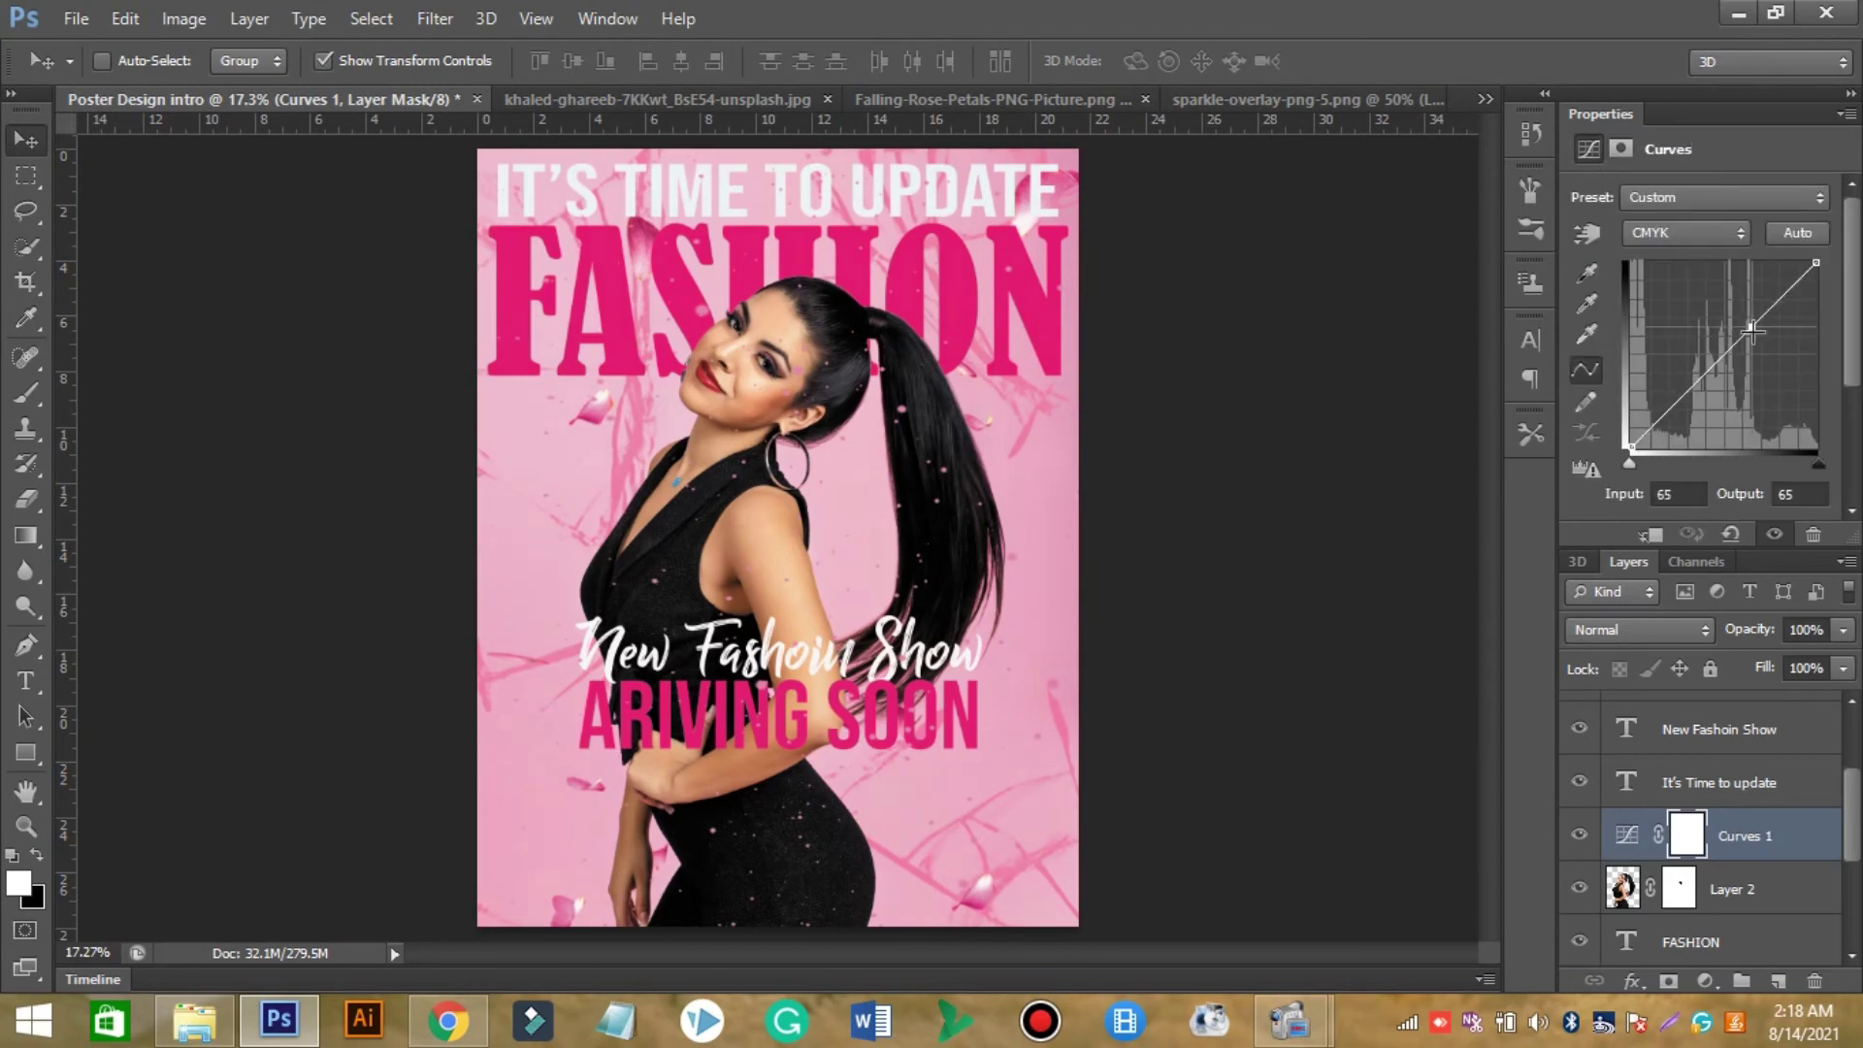
mouse_move(1693, 386)
left_mouse_down()
mouse_move(1677, 375)
mouse_move(1771, 336)
mouse_move(1730, 313)
left_mouse_up()
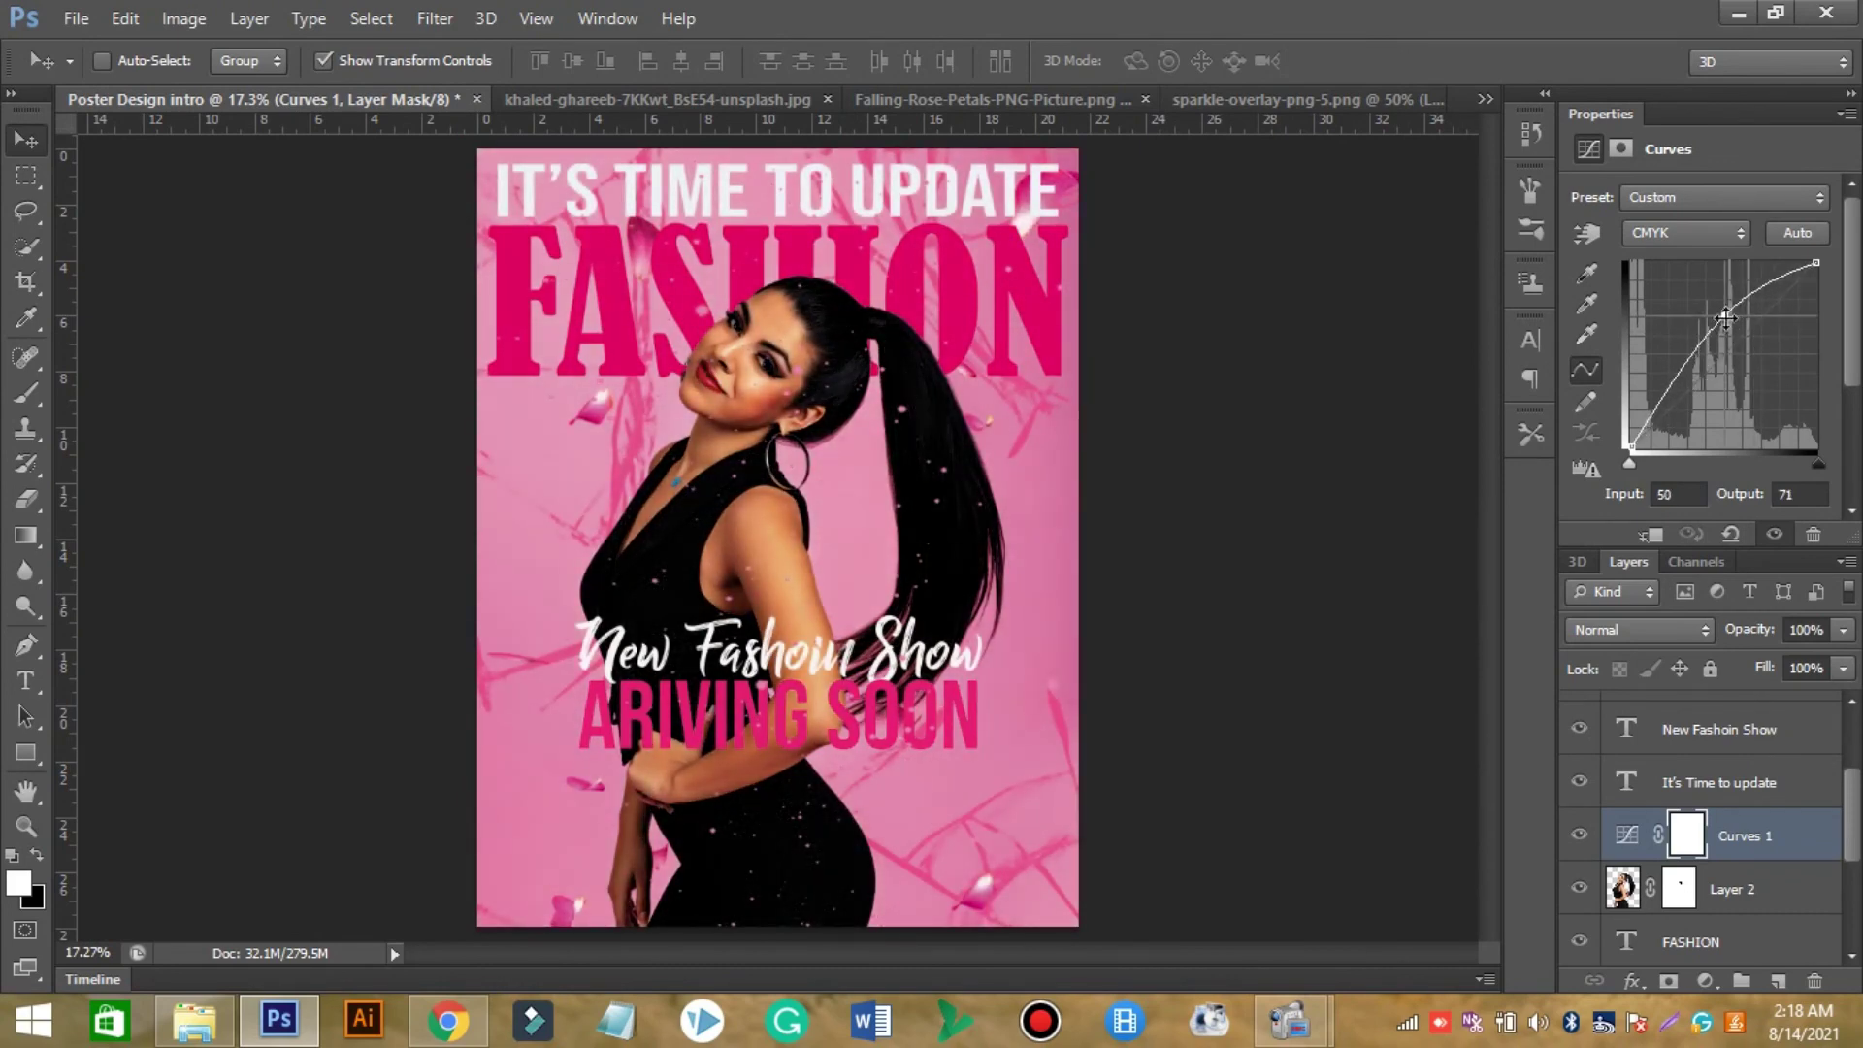
right_click(1630, 836)
left_click(1406, 833)
right_click(1669, 842)
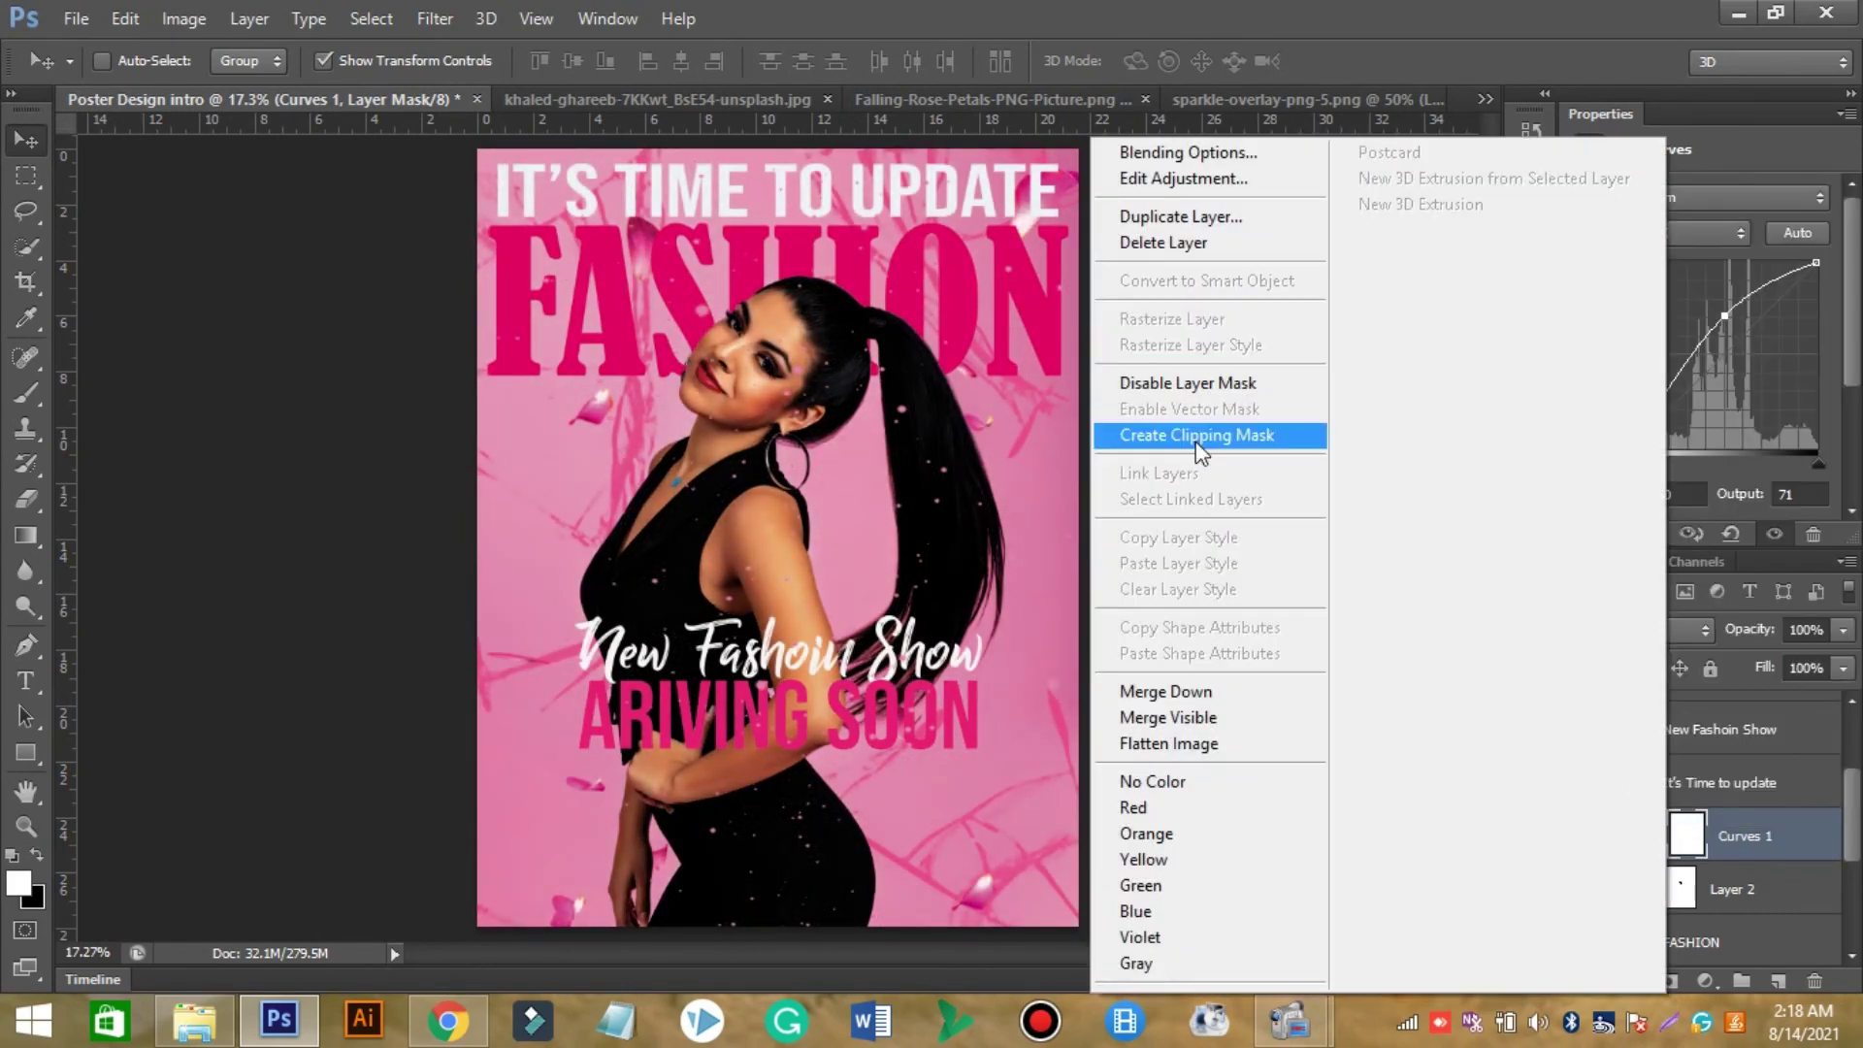
left_click(1193, 667)
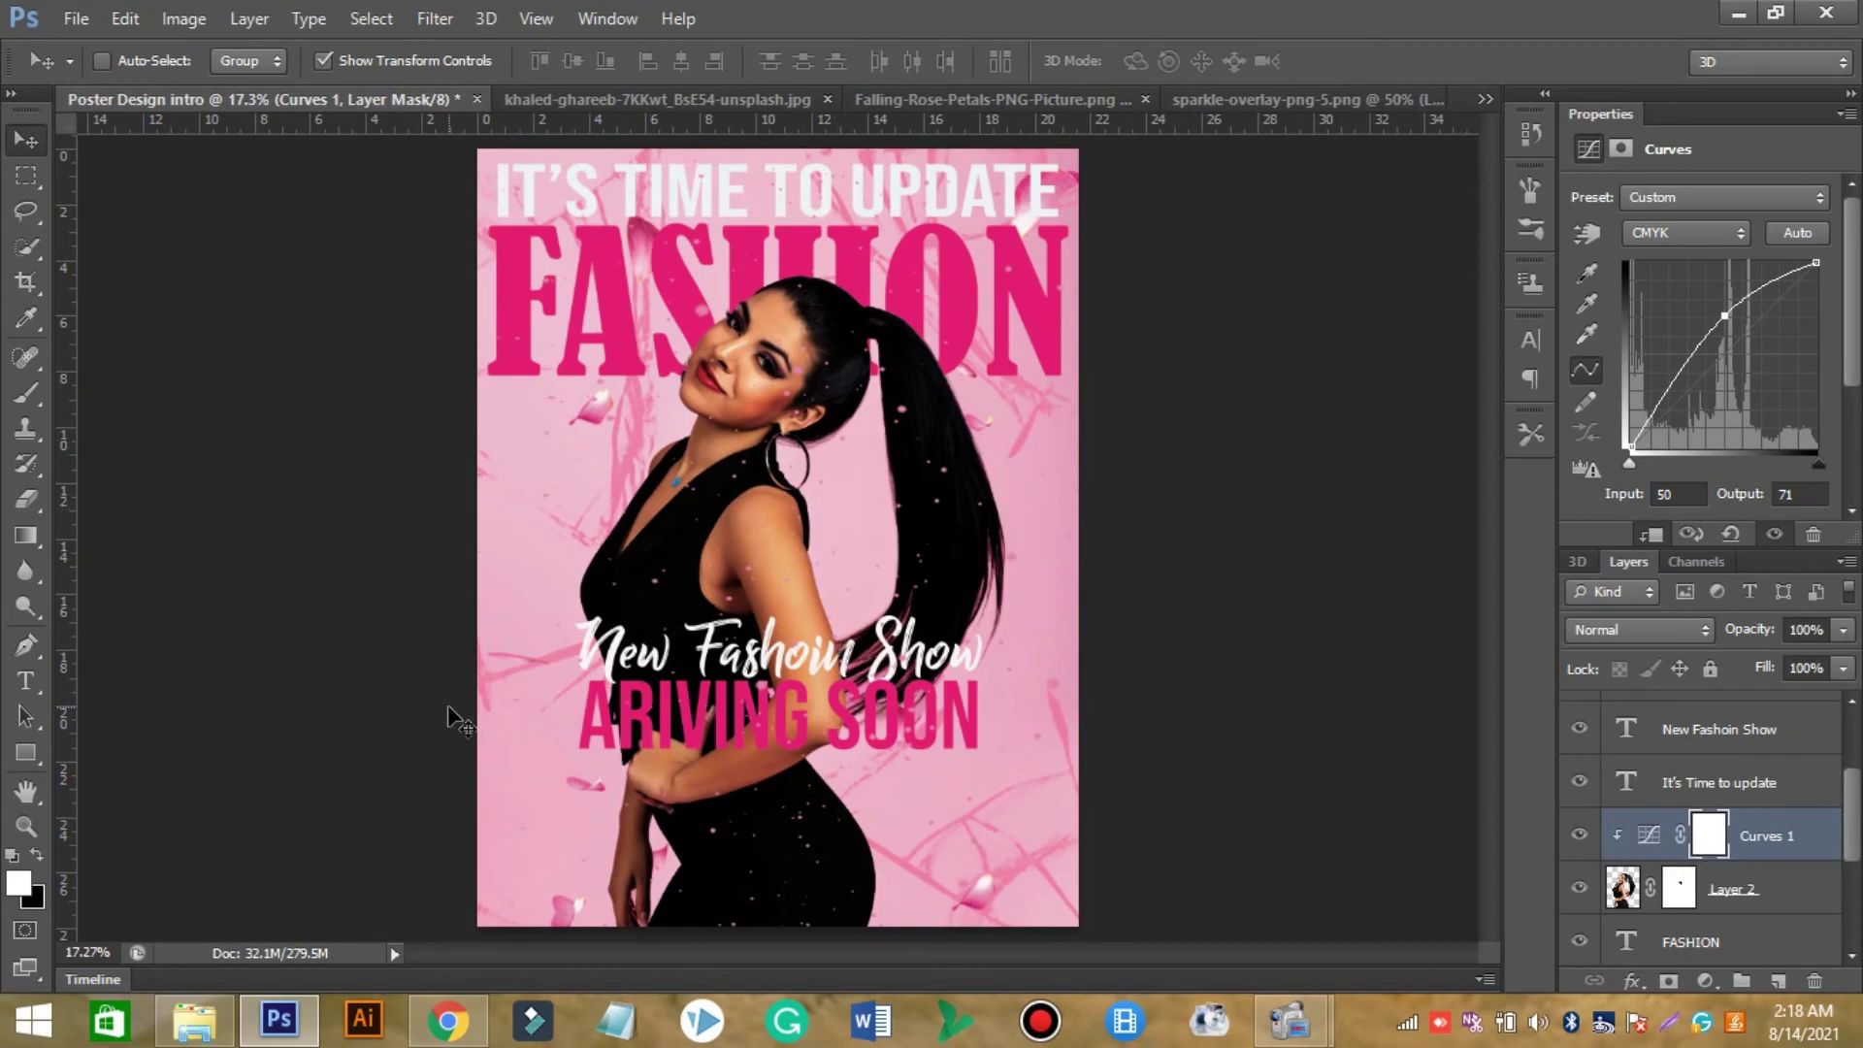
left_click(27, 399)
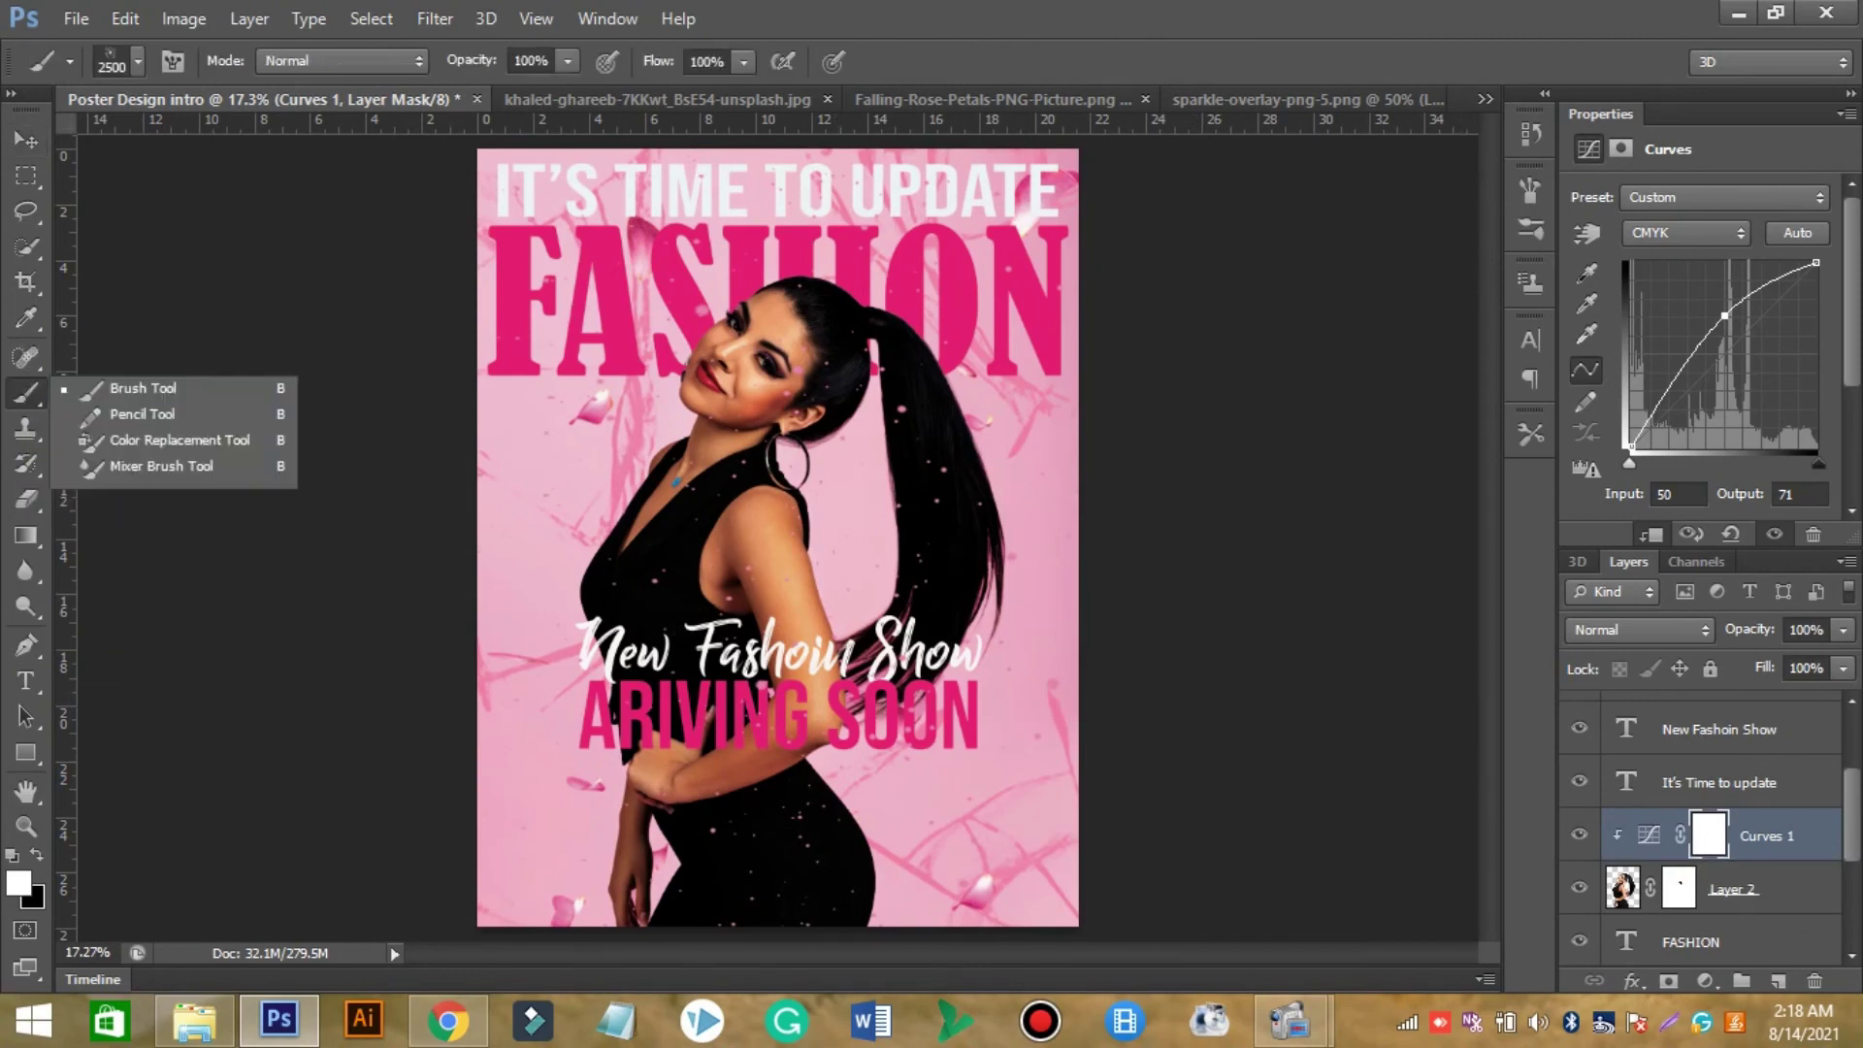
Set the brush to a soft round tip at 166 px.
left_click(138, 61)
left_click_drag(307, 376, 307, 283)
left_click(57, 271)
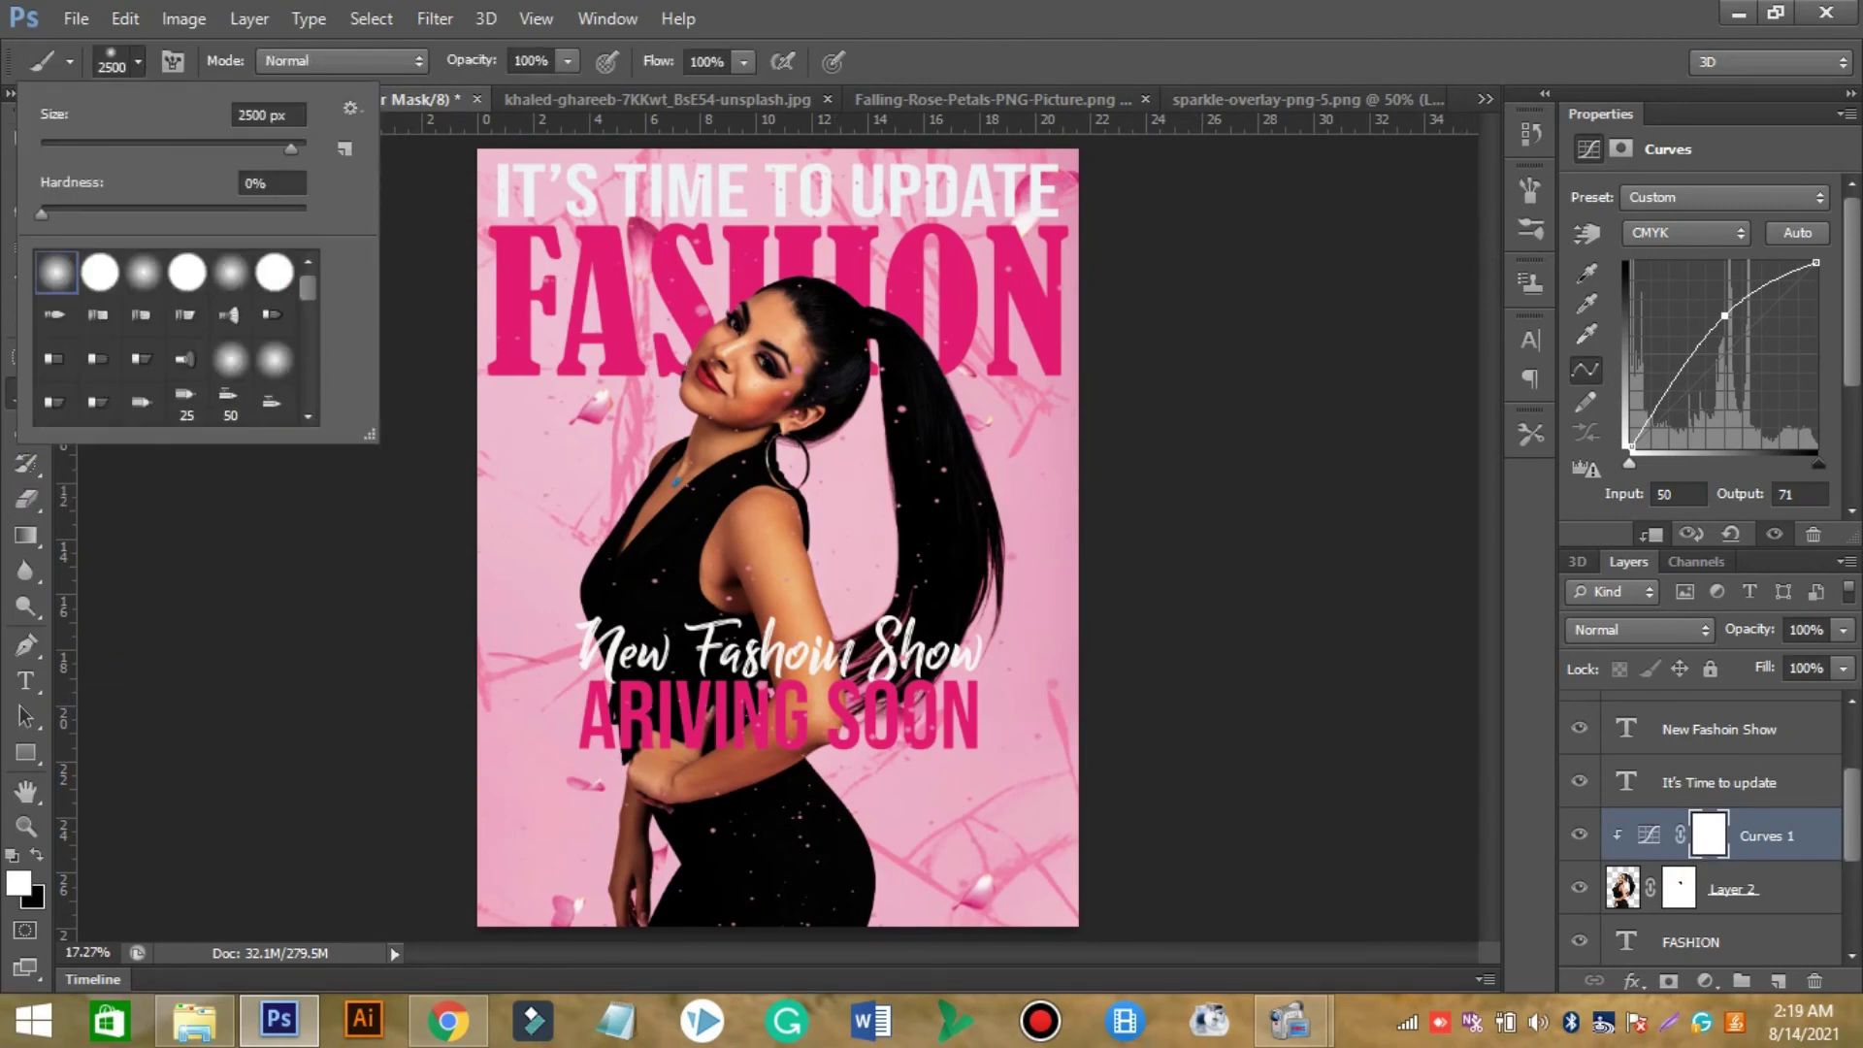
left_click(142, 272)
left_click(320, 766)
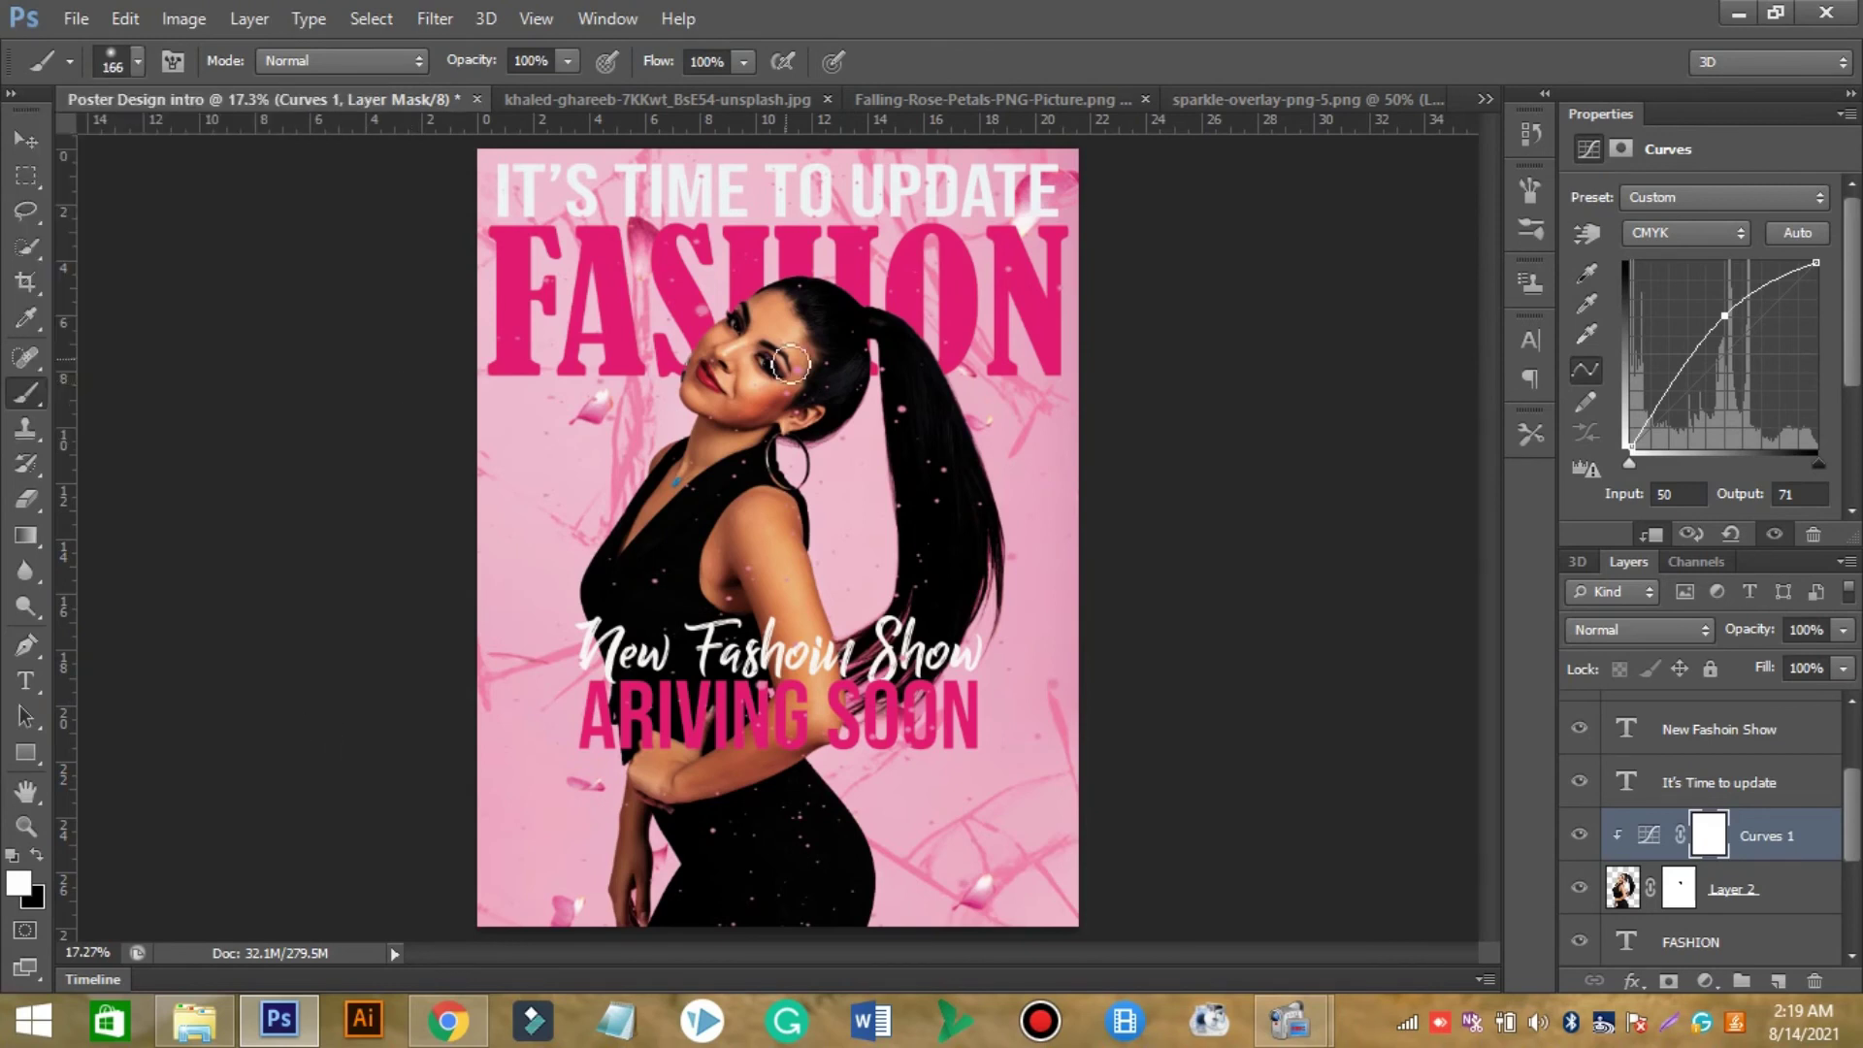
Paint a black stroke on the mask over her face, then undo it.
left_click(1679, 887)
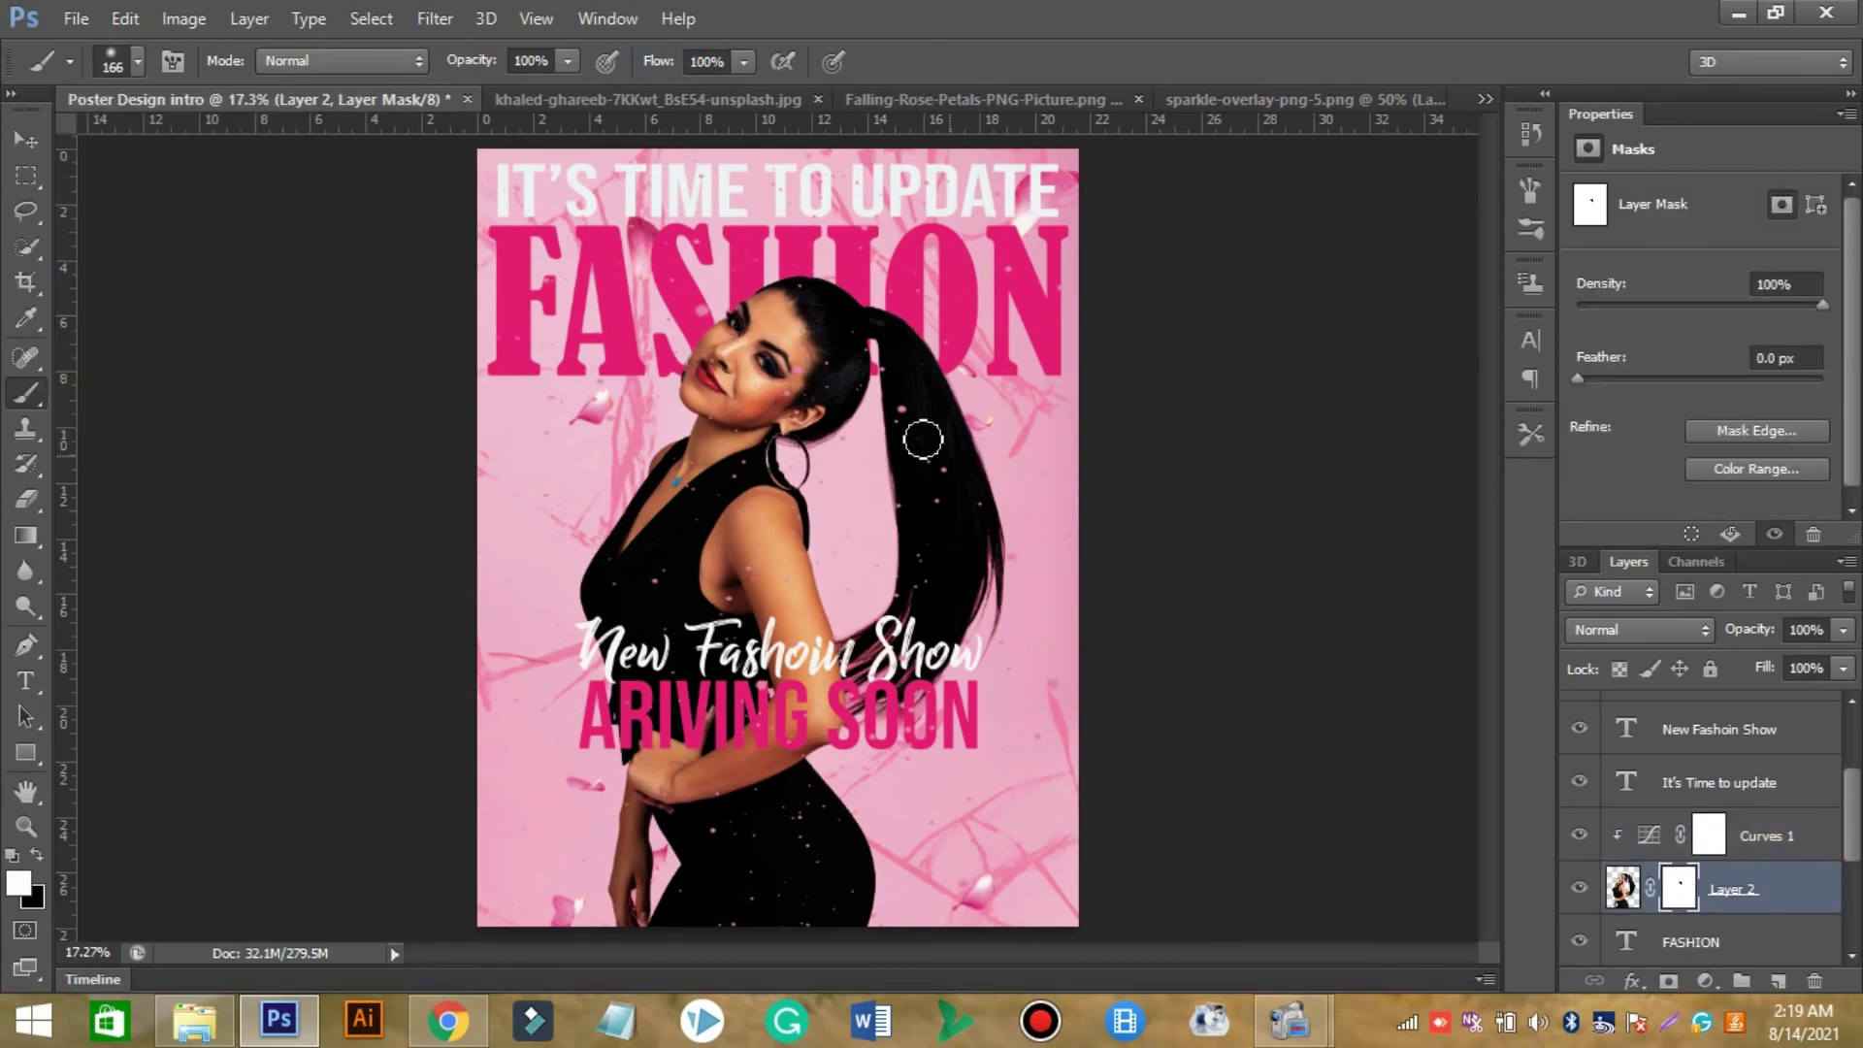
left_click(37, 855)
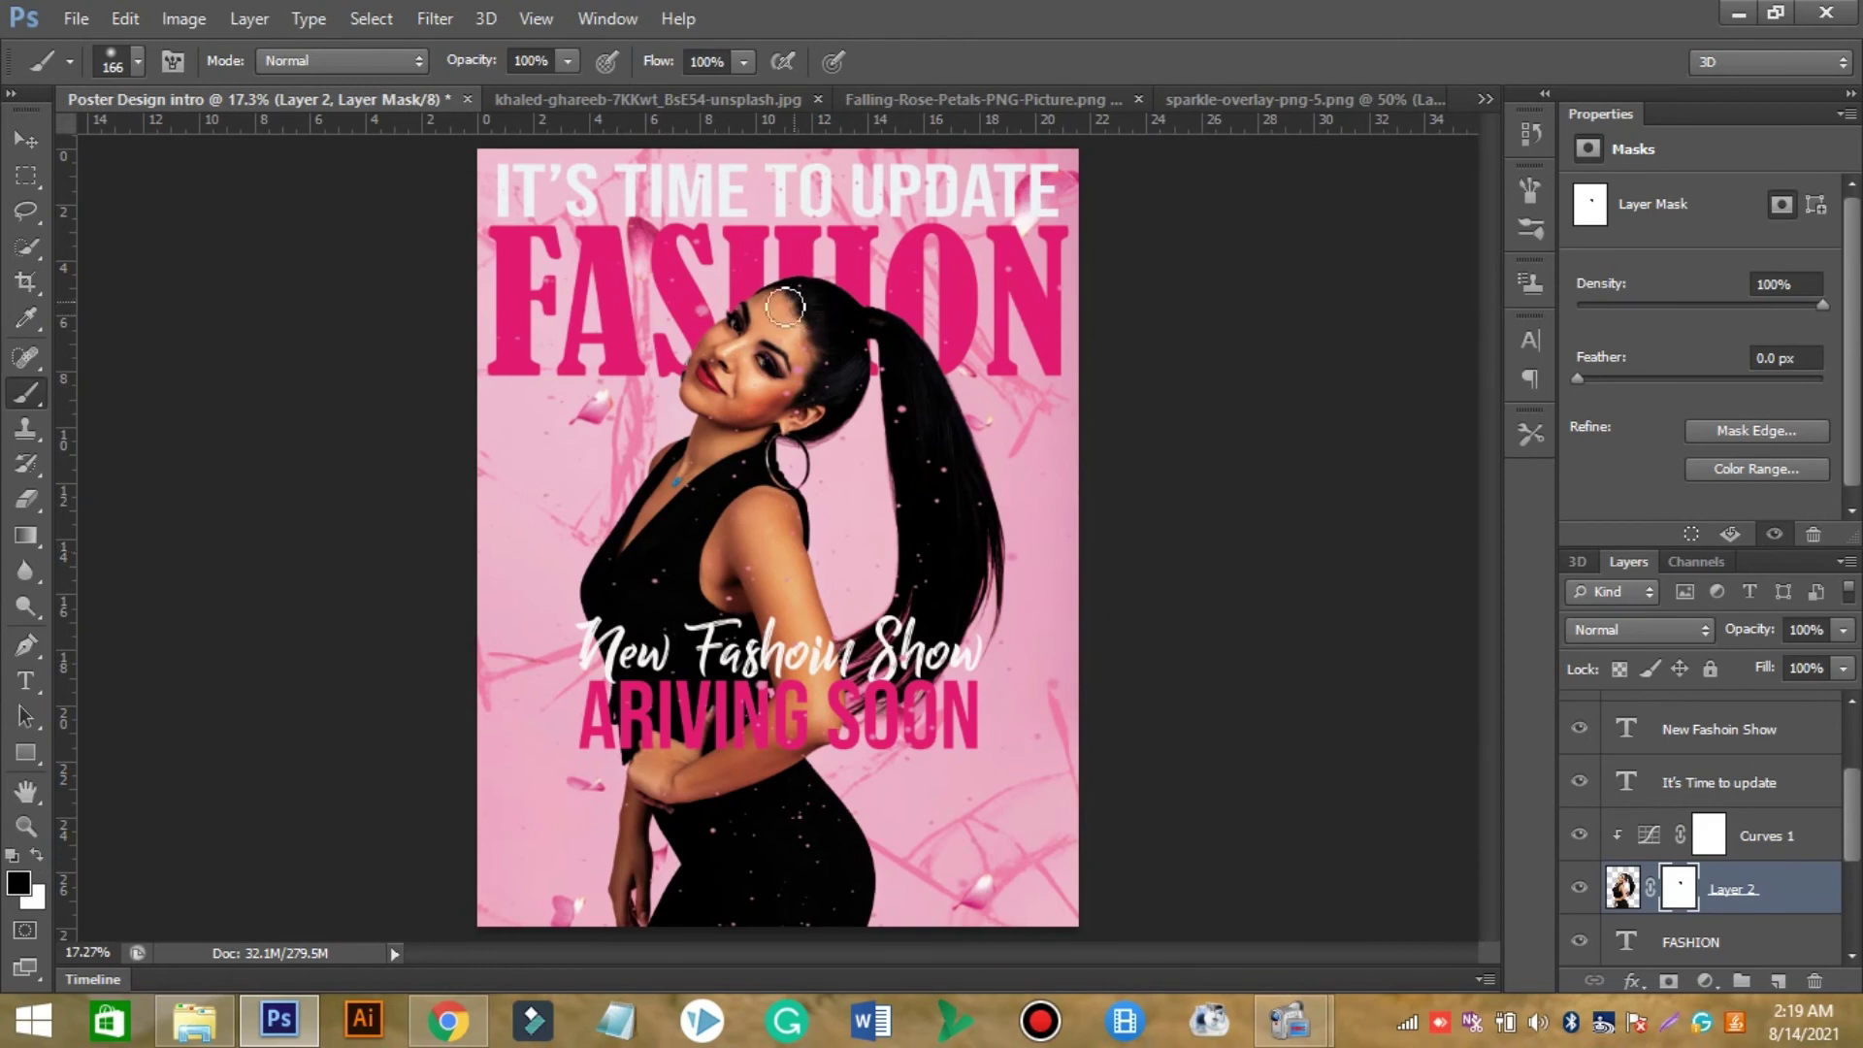
left_click_drag(787, 301, 718, 359)
key("ctrl+z")
scroll(1698, 835, "down", 3)
scroll(1698, 835, "up", 3)
Erase with white on the Curves 1 mask over the woman's upper and lower body.
left_click(1637, 825)
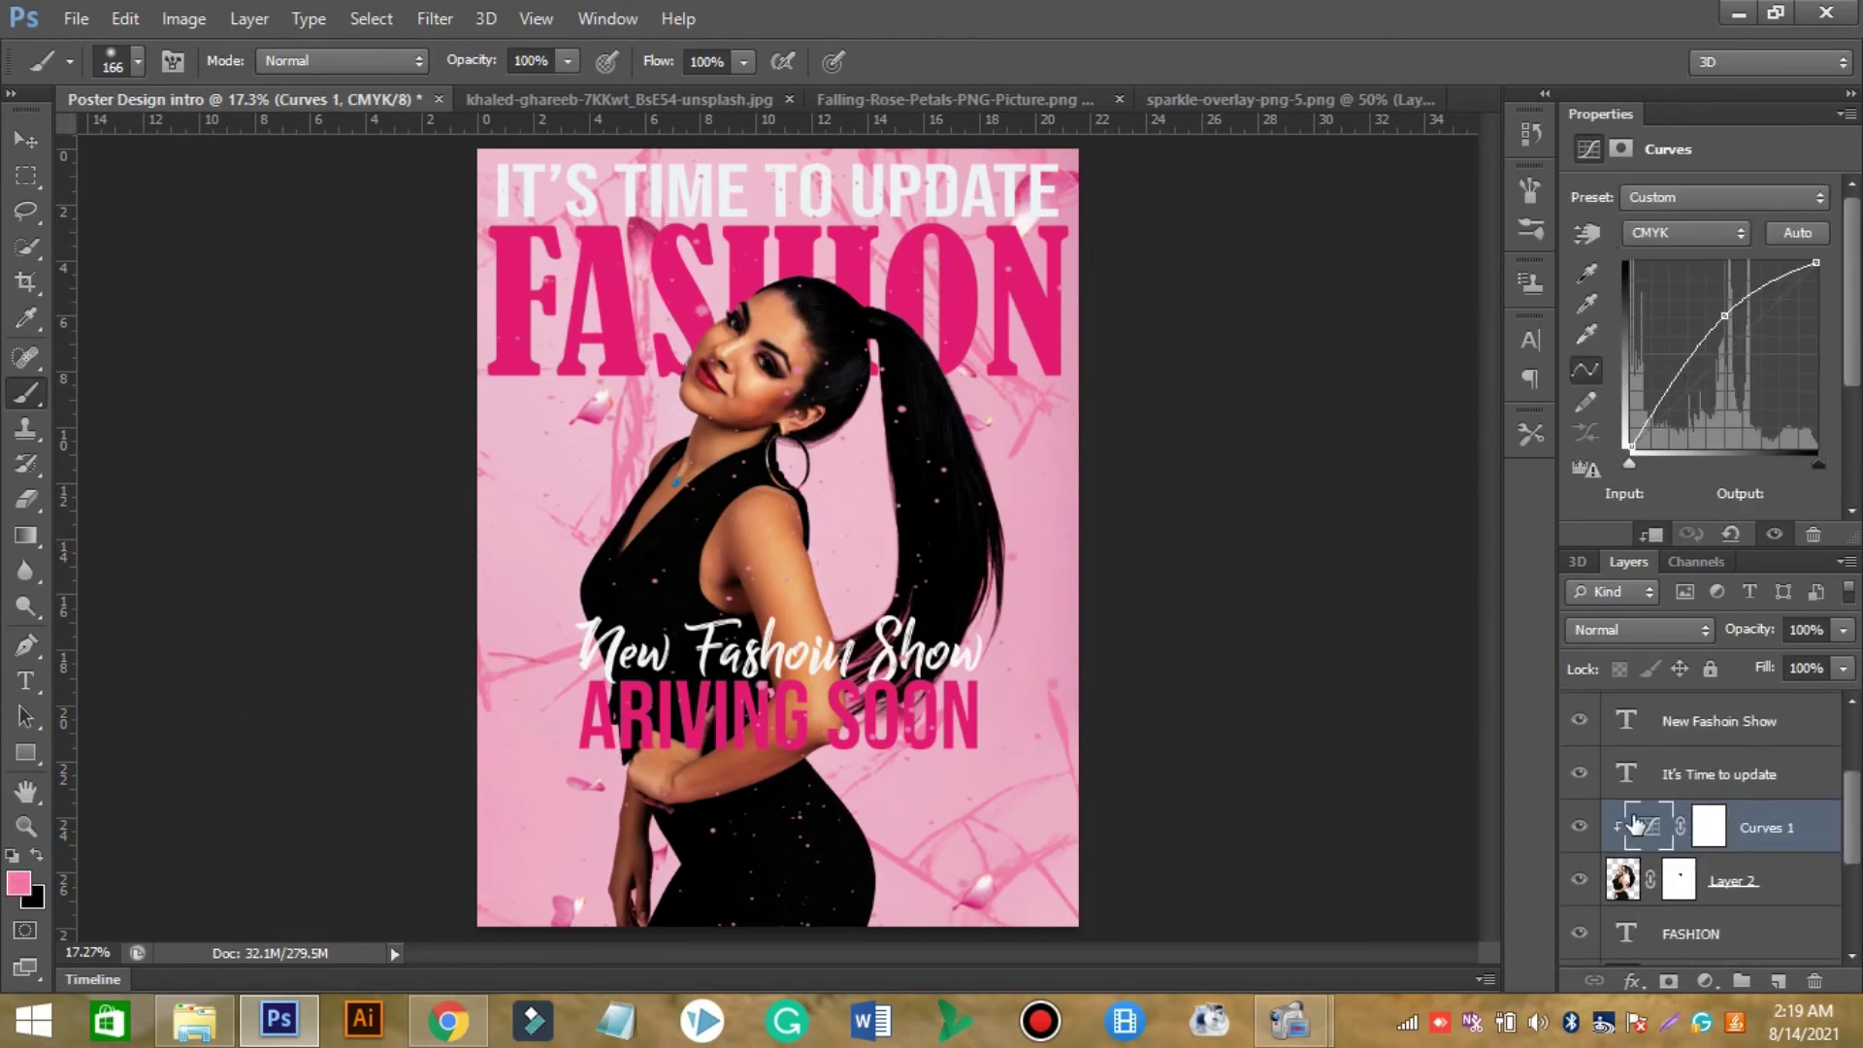
left_click(25, 499)
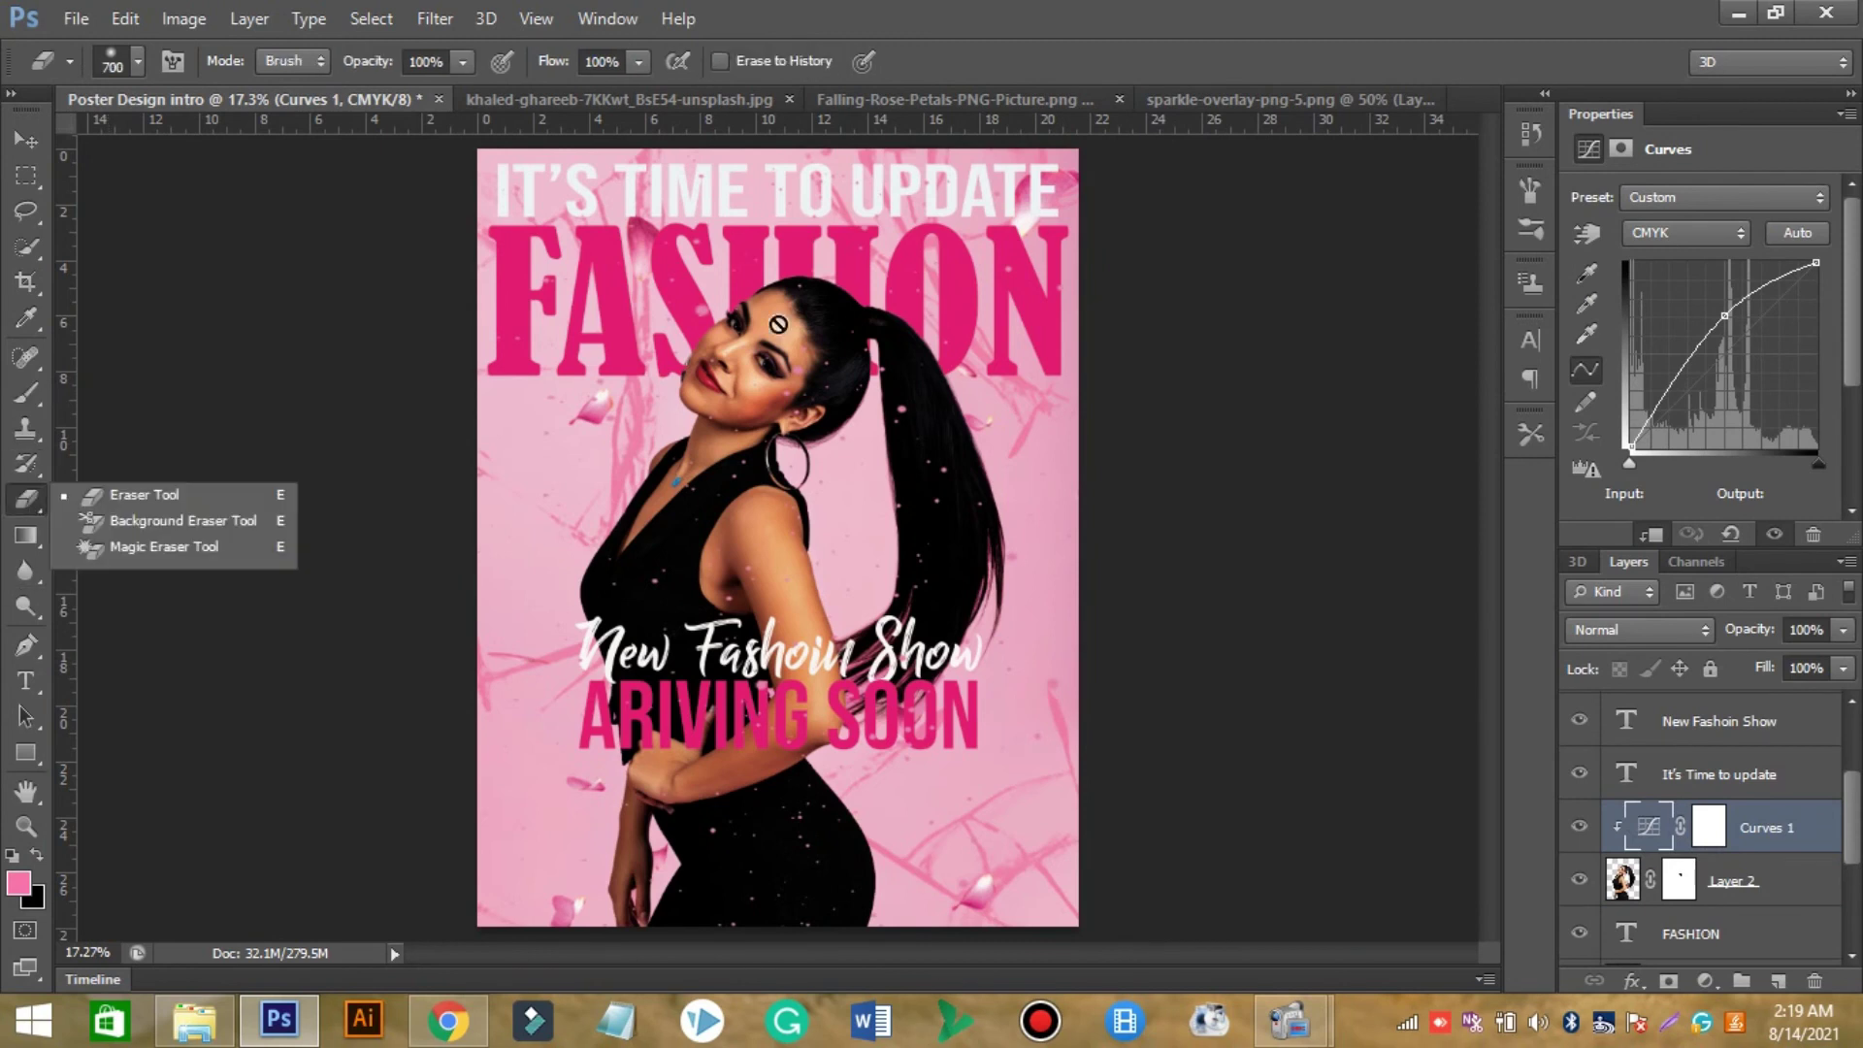
left_click(354, 386)
key("Return")
left_click(1710, 827)
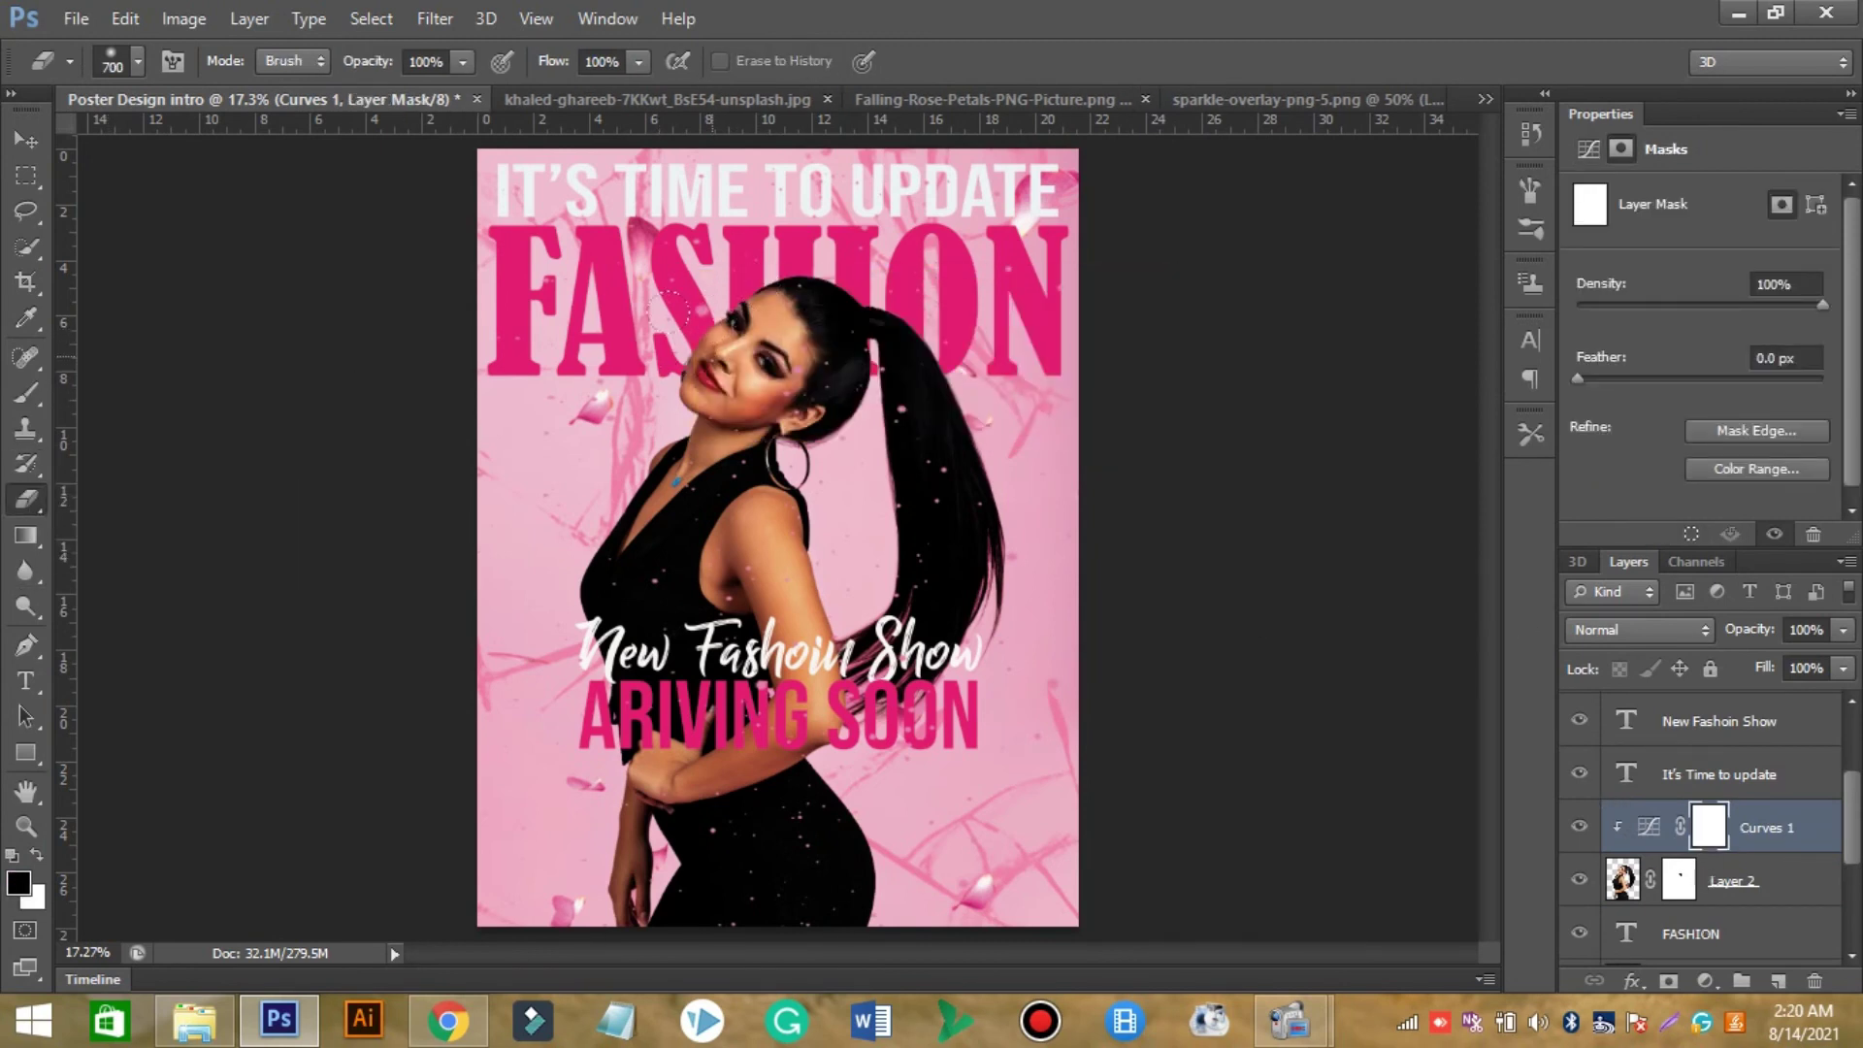
left_click(38, 854)
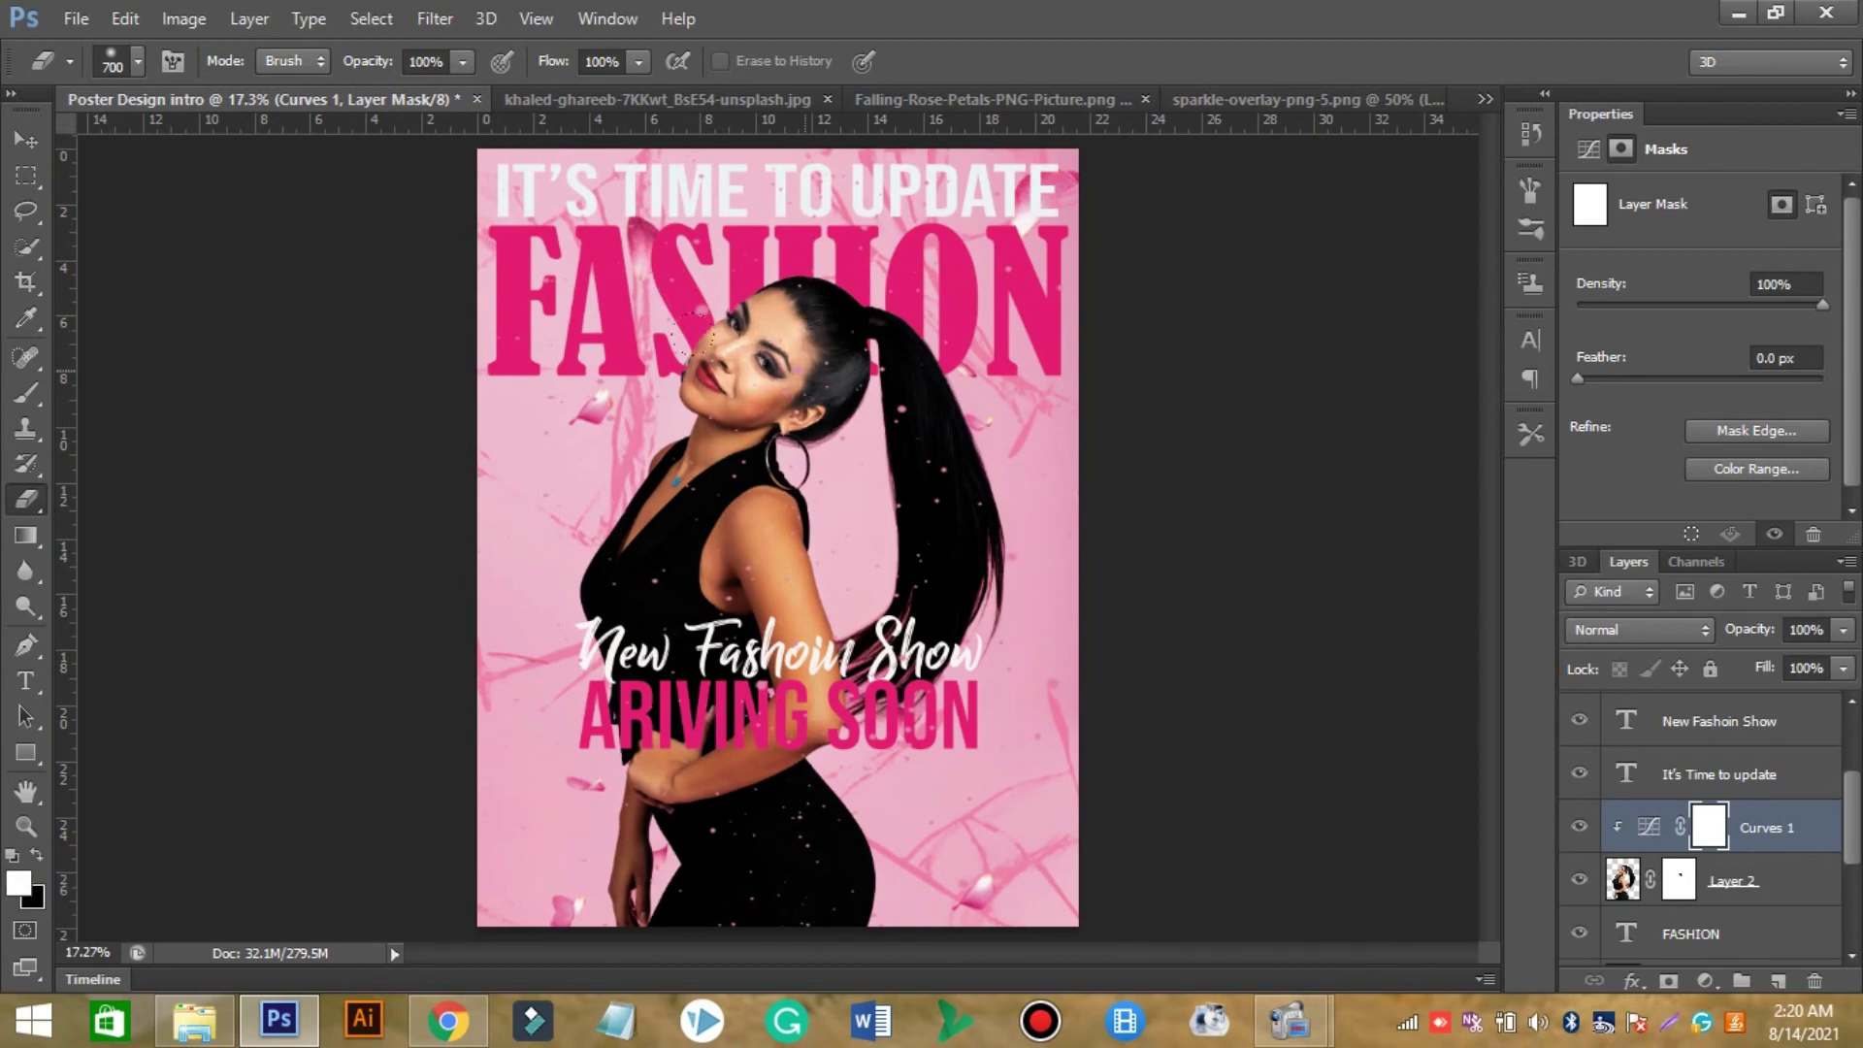
left_click_drag(582, 472, 930, 458)
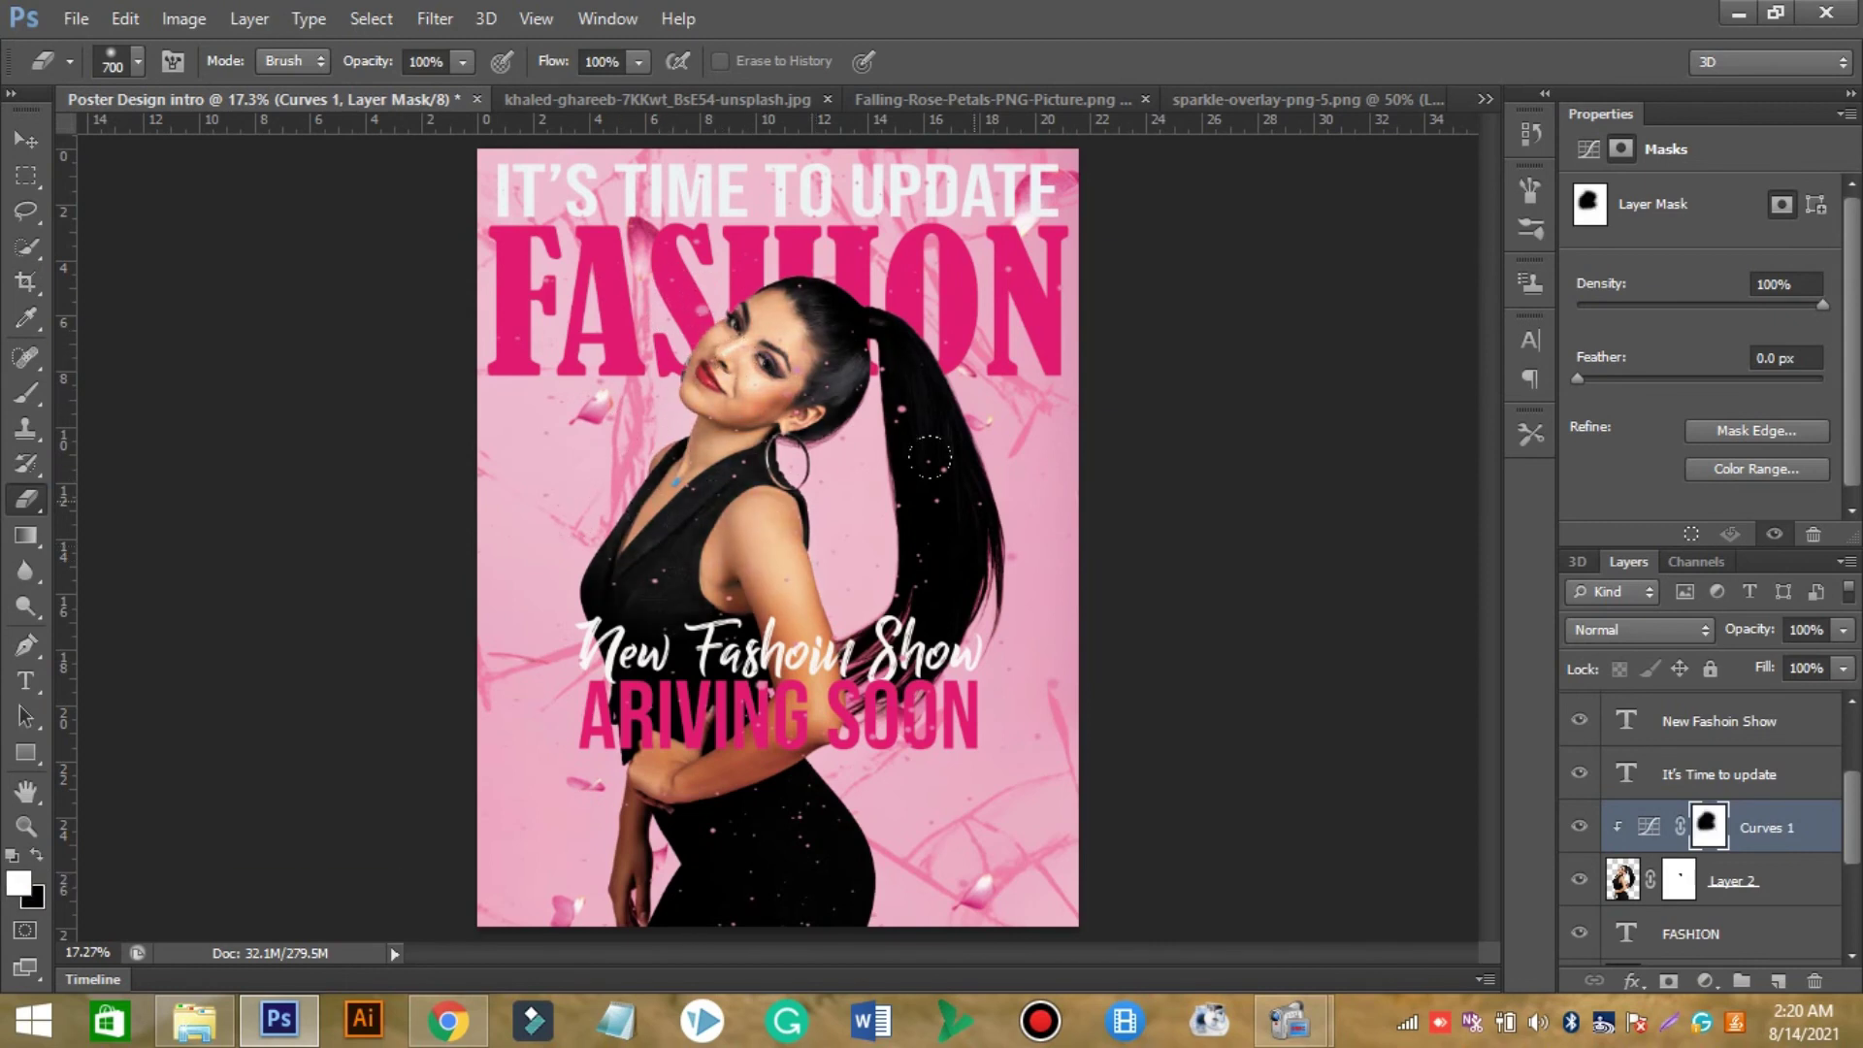
left_click_drag(694, 799, 781, 861)
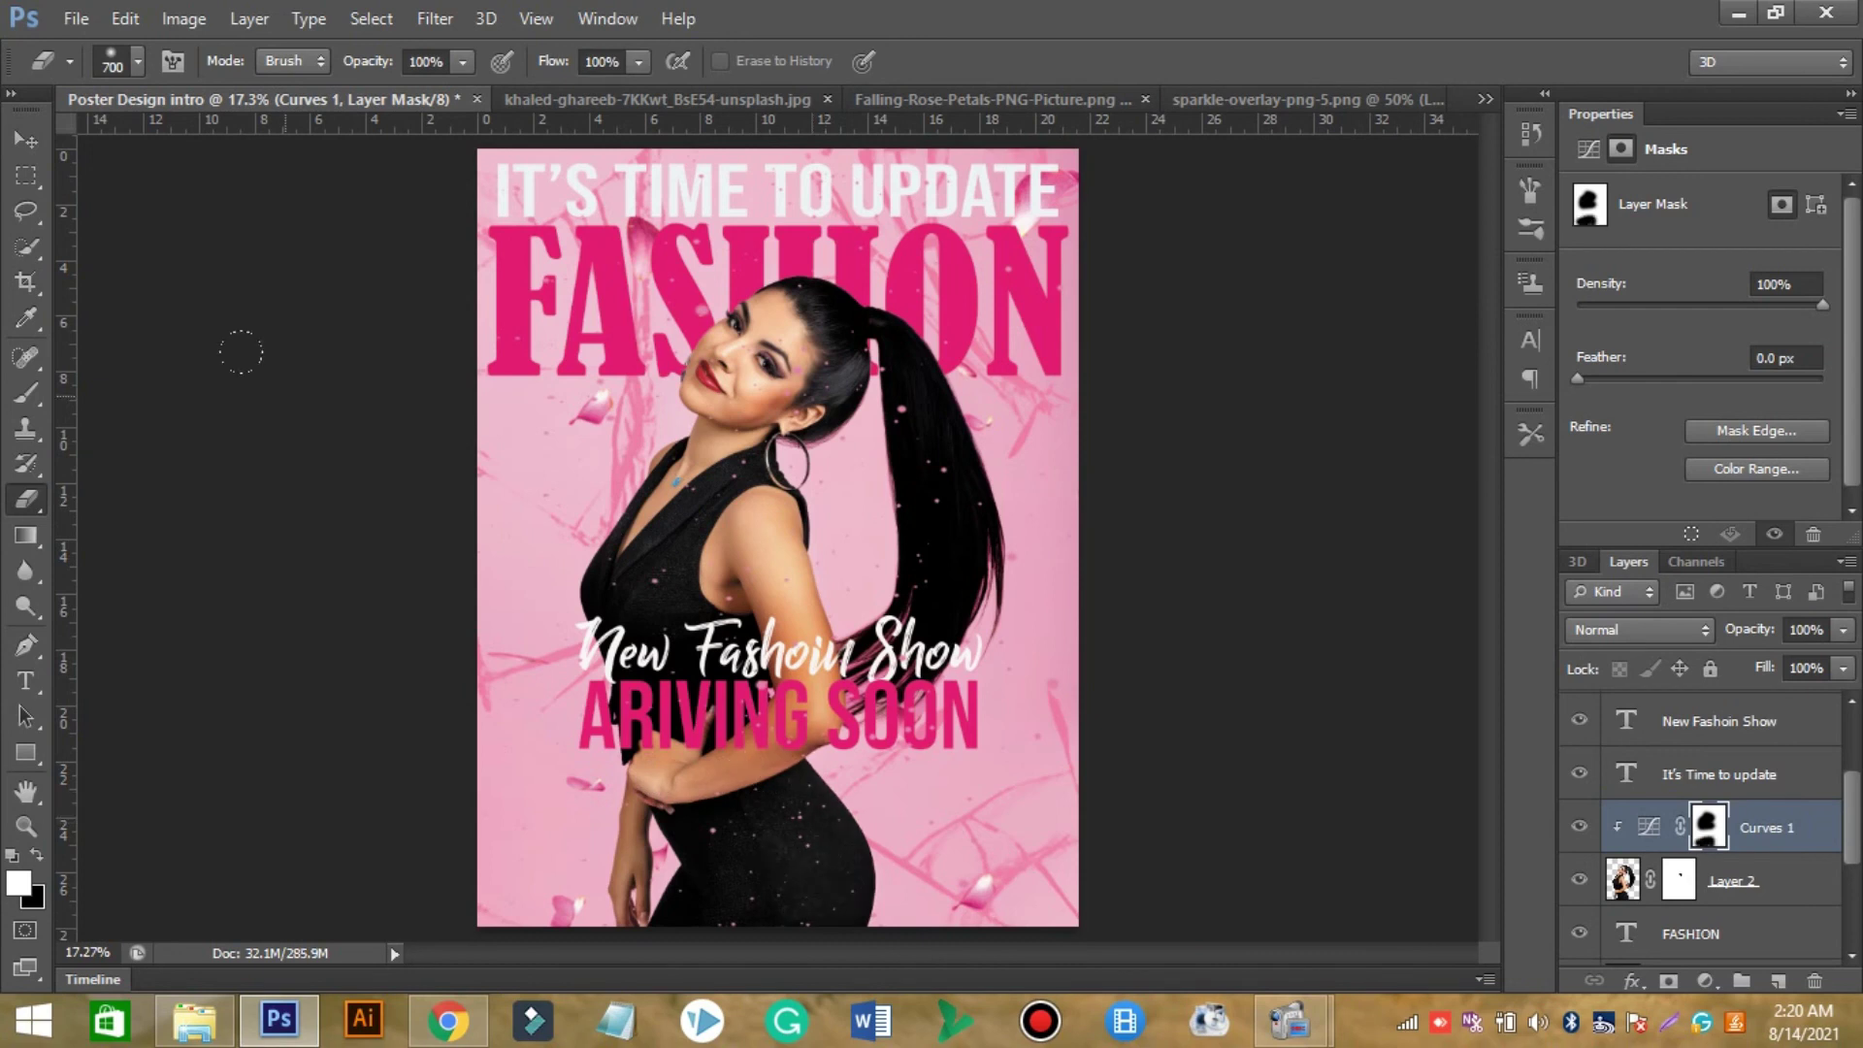
left_click(26, 753)
Draw a white rectangle behind ARIVING SOON and duplicate it.
left_click_drag(573, 677, 985, 750)
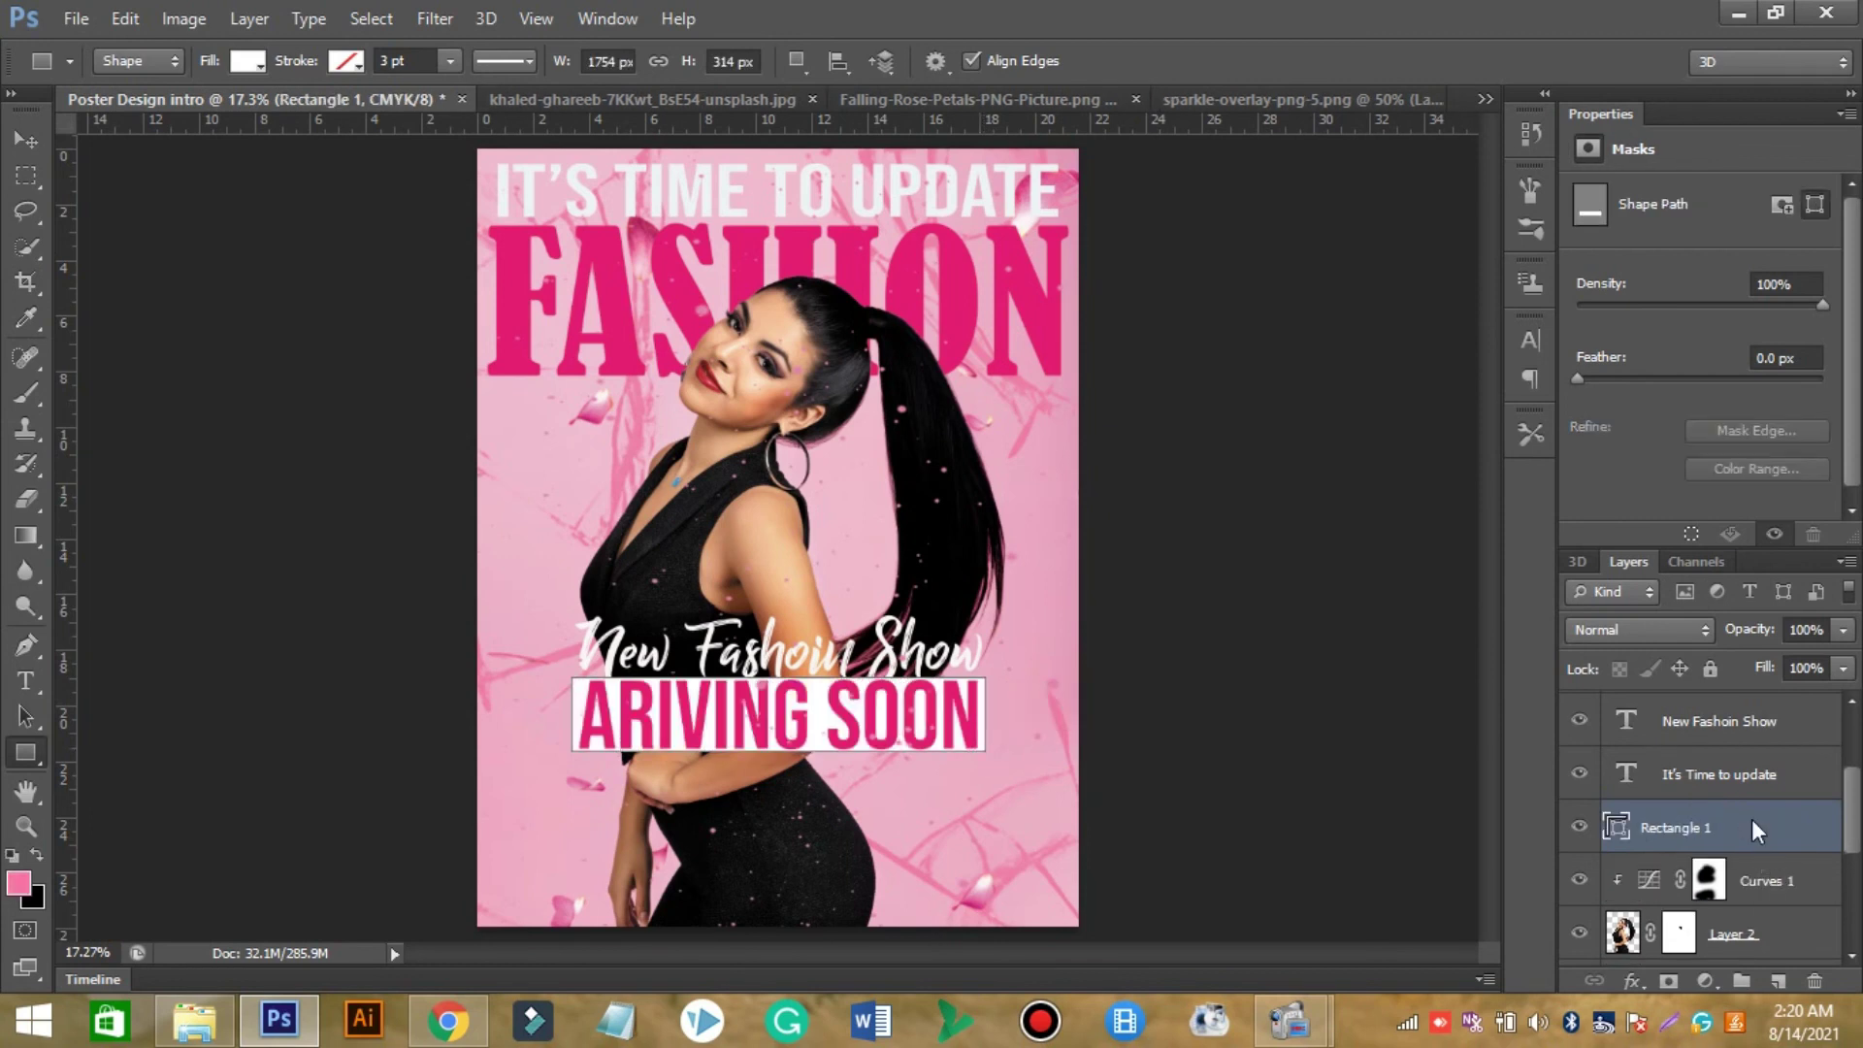
key("ctrl+j")
mouse_move(1756, 828)
left_mouse_down()
mouse_move(1742, 956)
mouse_move(1732, 915)
left_mouse_up()
Move the rectangle copy up behind FASHION and enlarge it to cover the headline.
key("v")
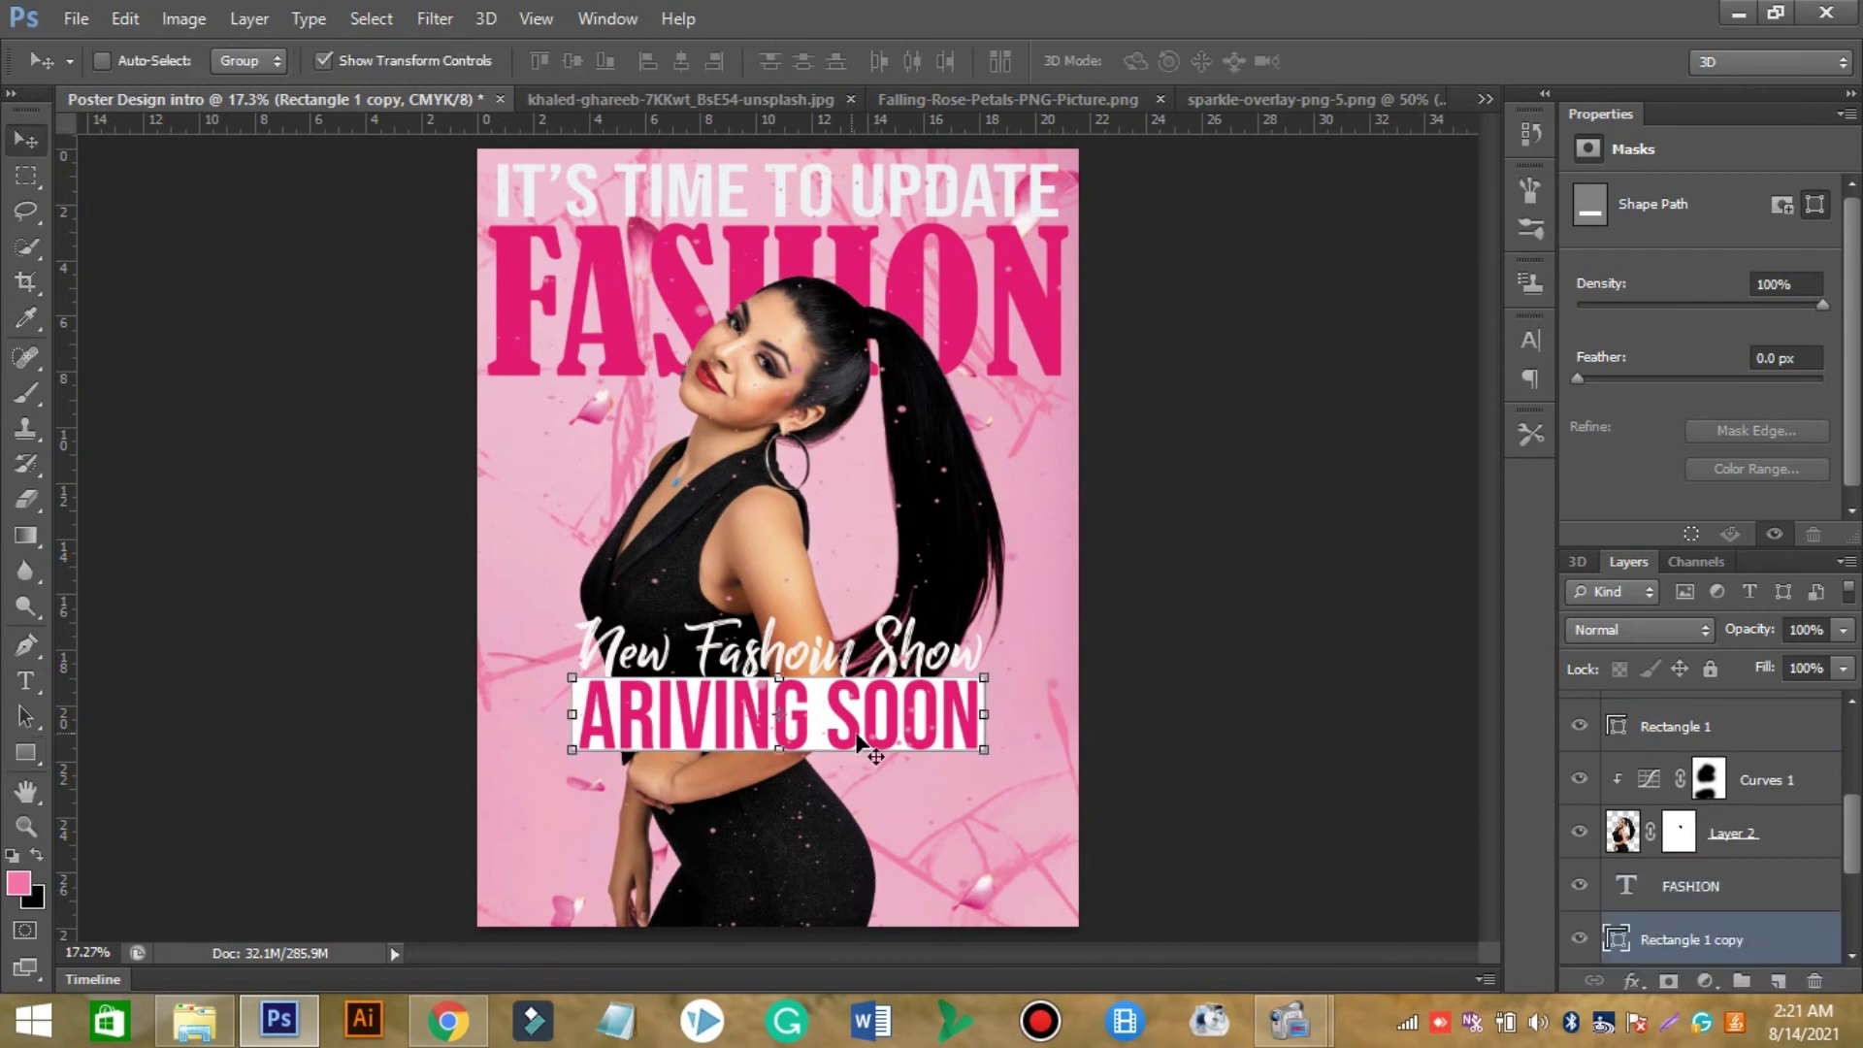
left_click_drag(862, 742, 778, 287)
key("ctrl+t")
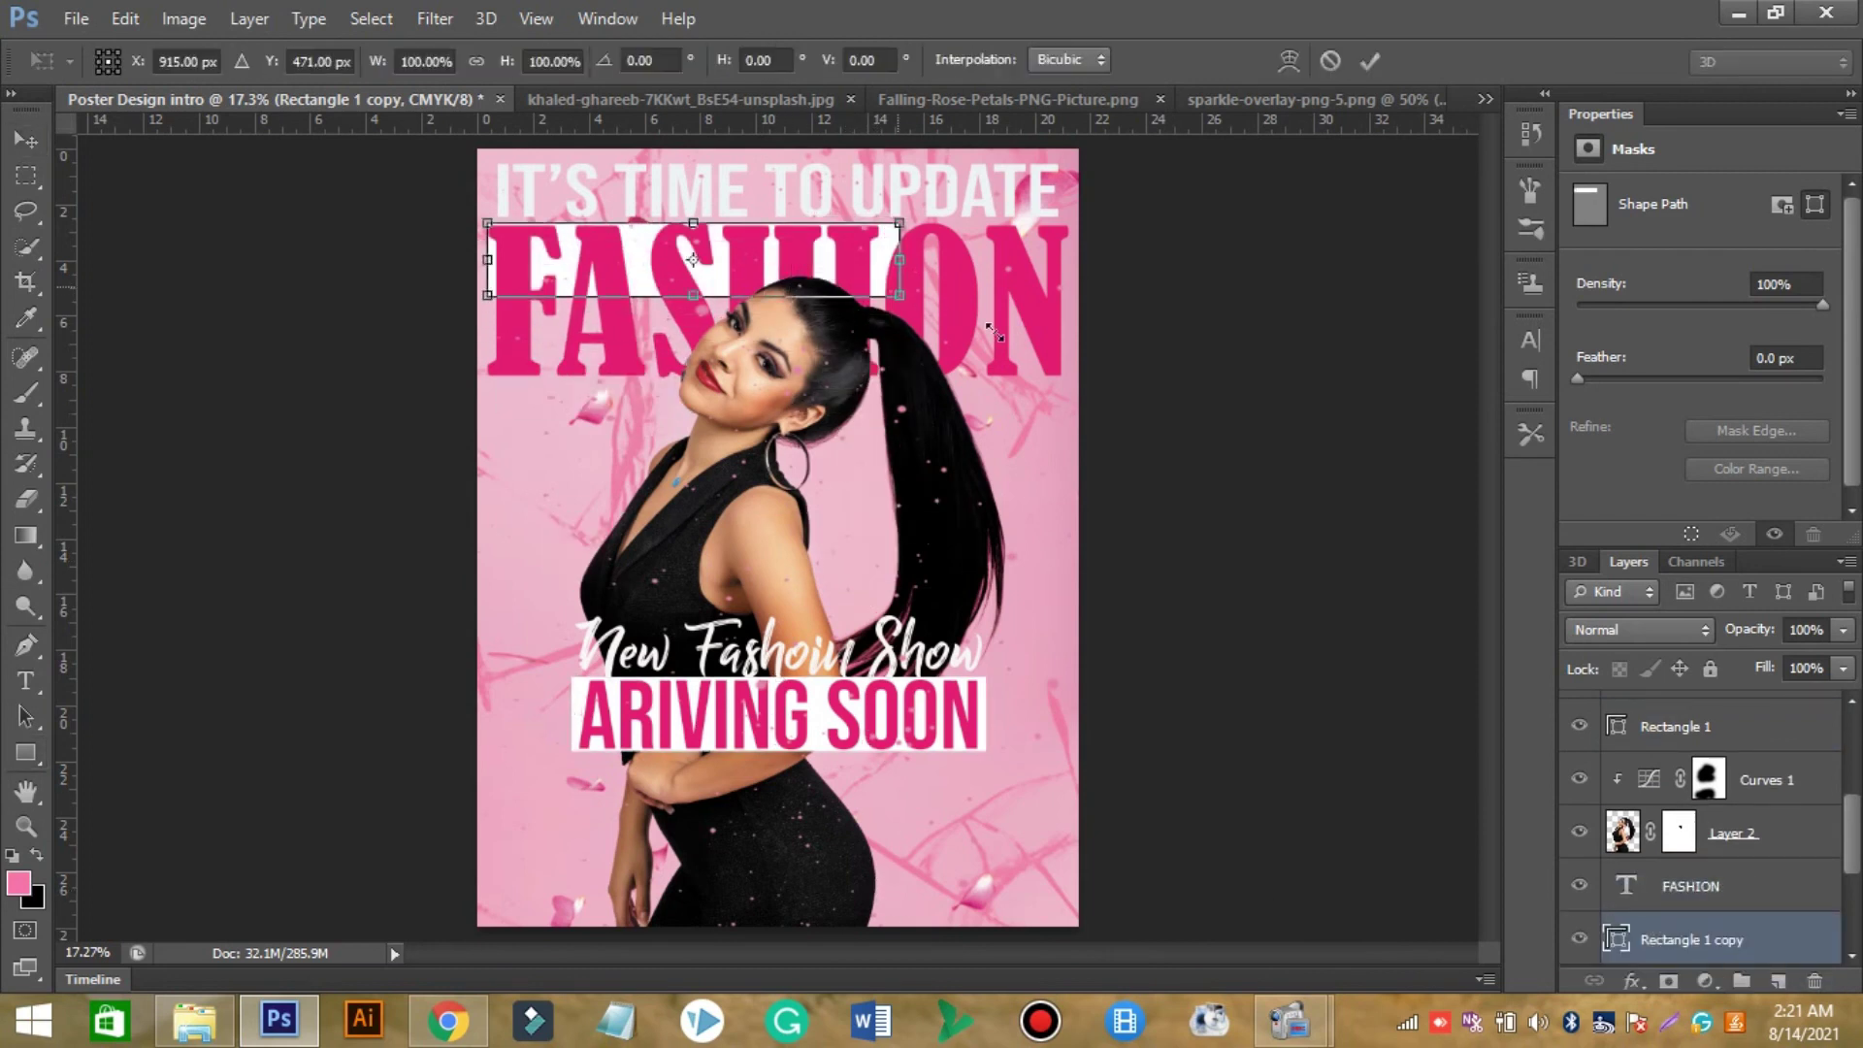
left_click_drag(899, 295, 1069, 375)
left_click(1369, 62)
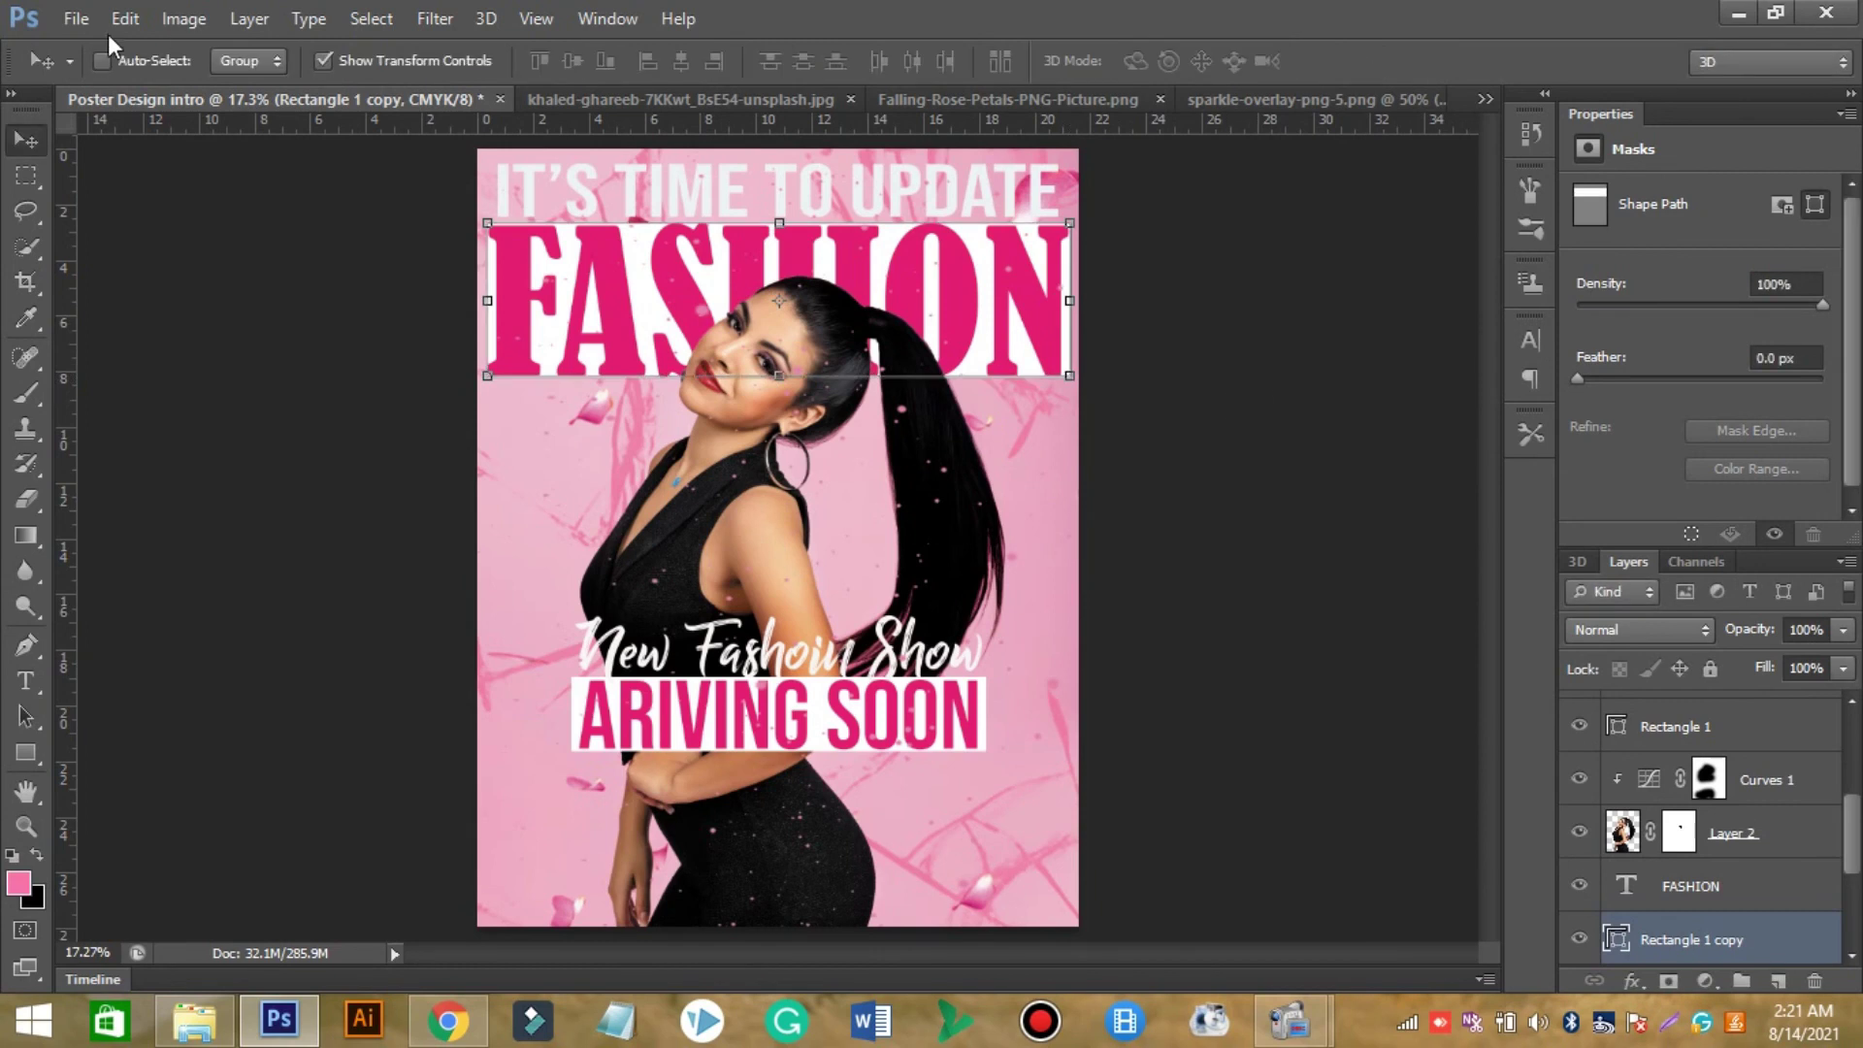
Try brushing on the shape without rasterizing, add an empty layer and remove the ARIVING SOON box.
left_click(27, 393)
left_click(604, 567)
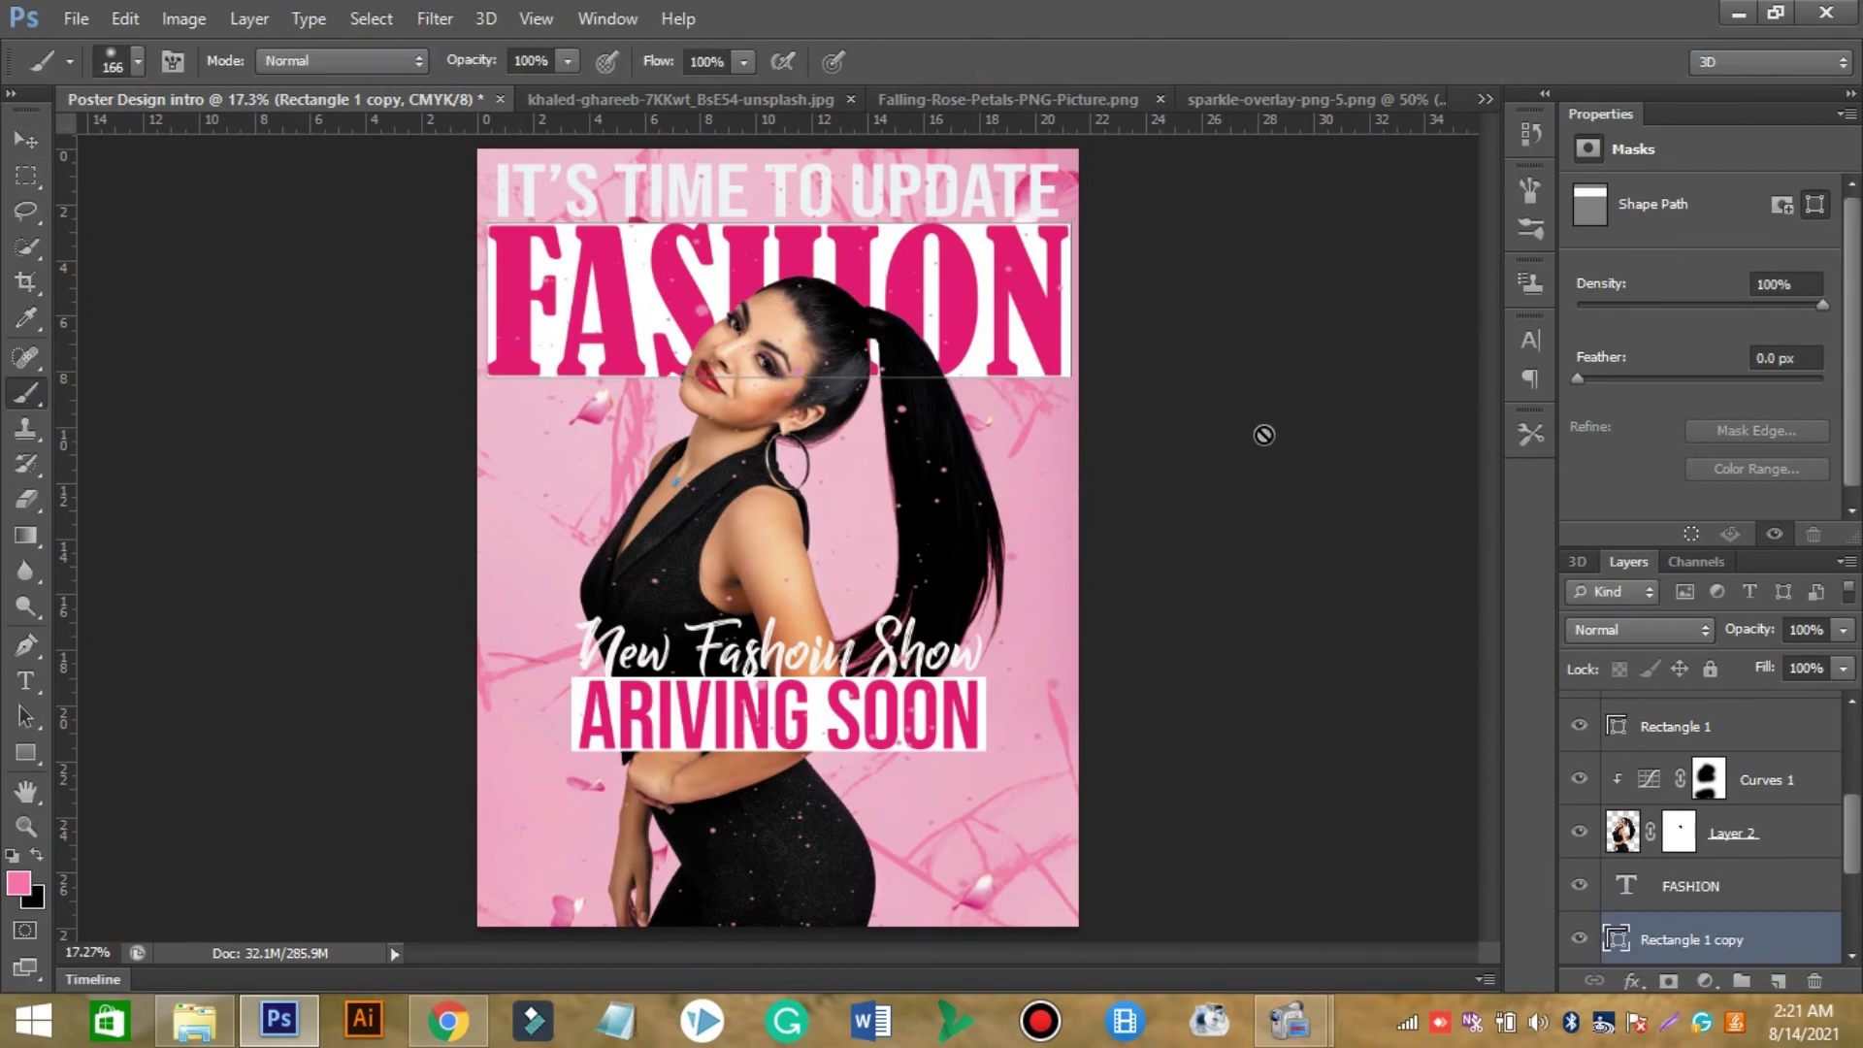
left_click(1262, 427)
left_click(970, 403)
left_click(904, 406)
key("ctrl+shift+alt+n")
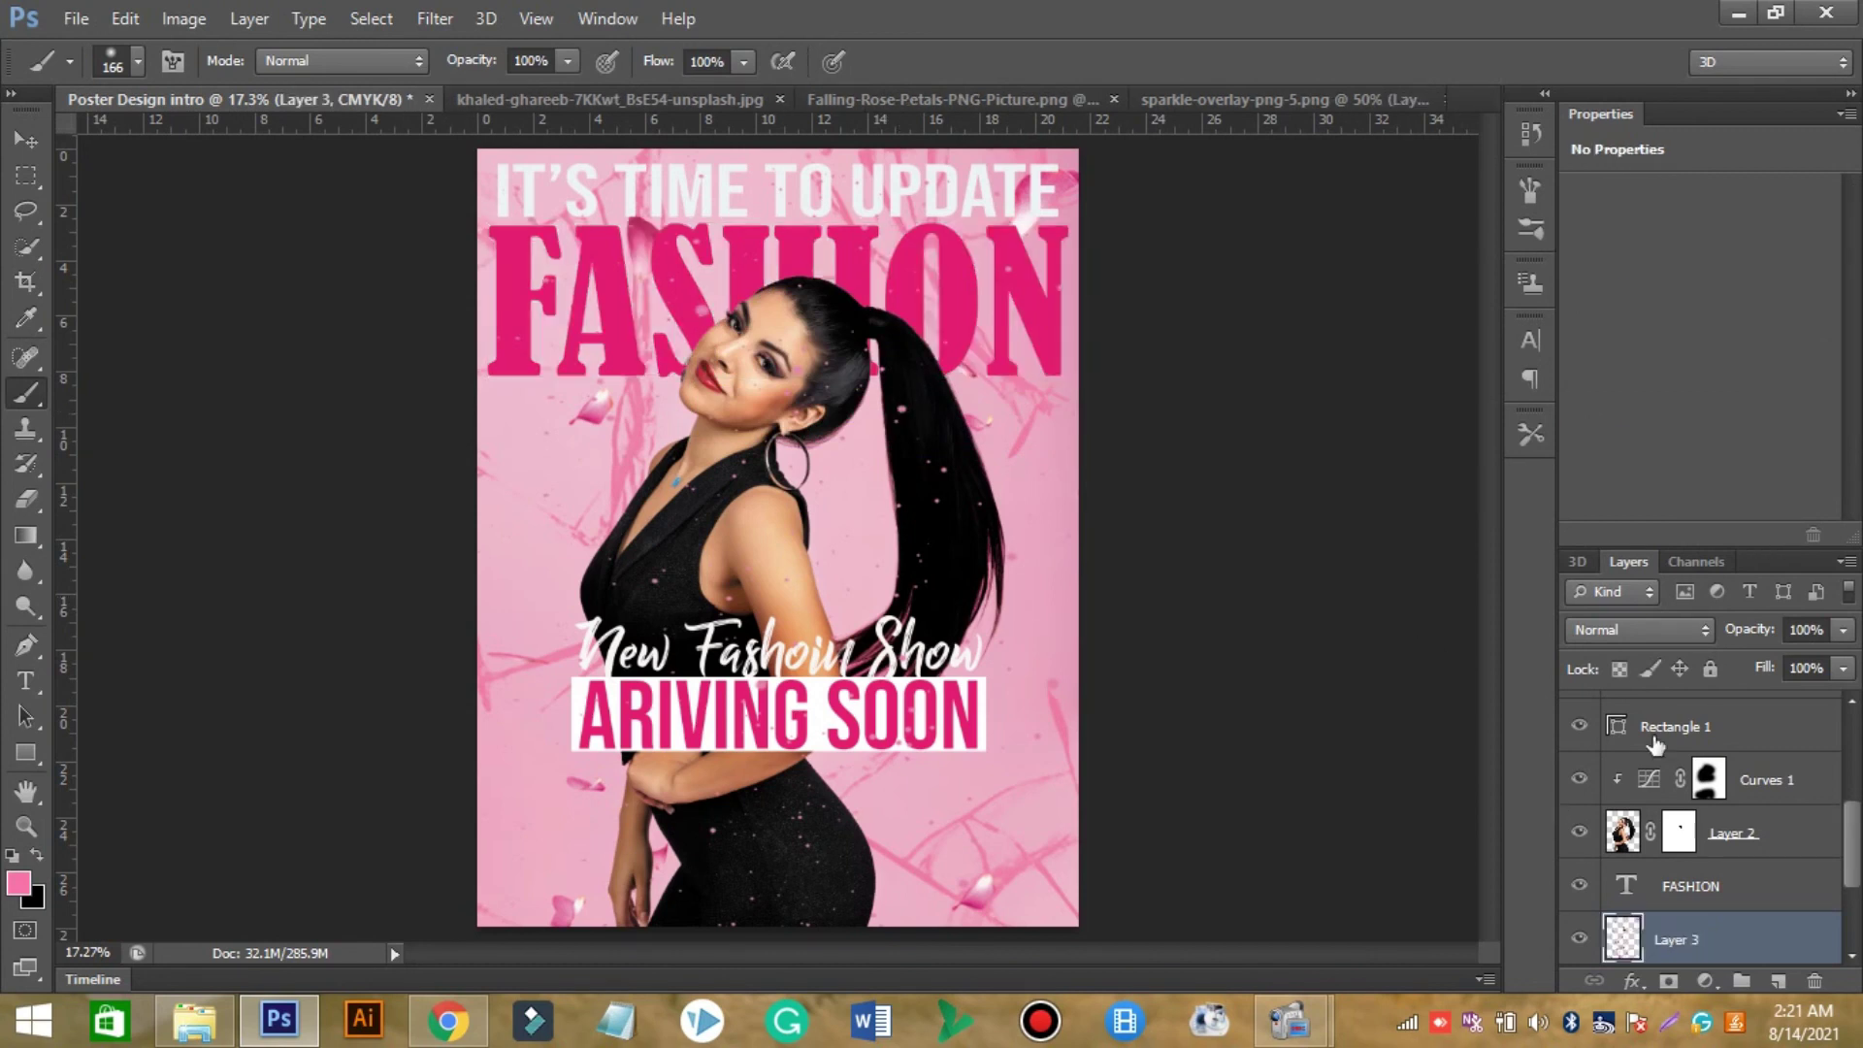
key("ctrl+alt+z")
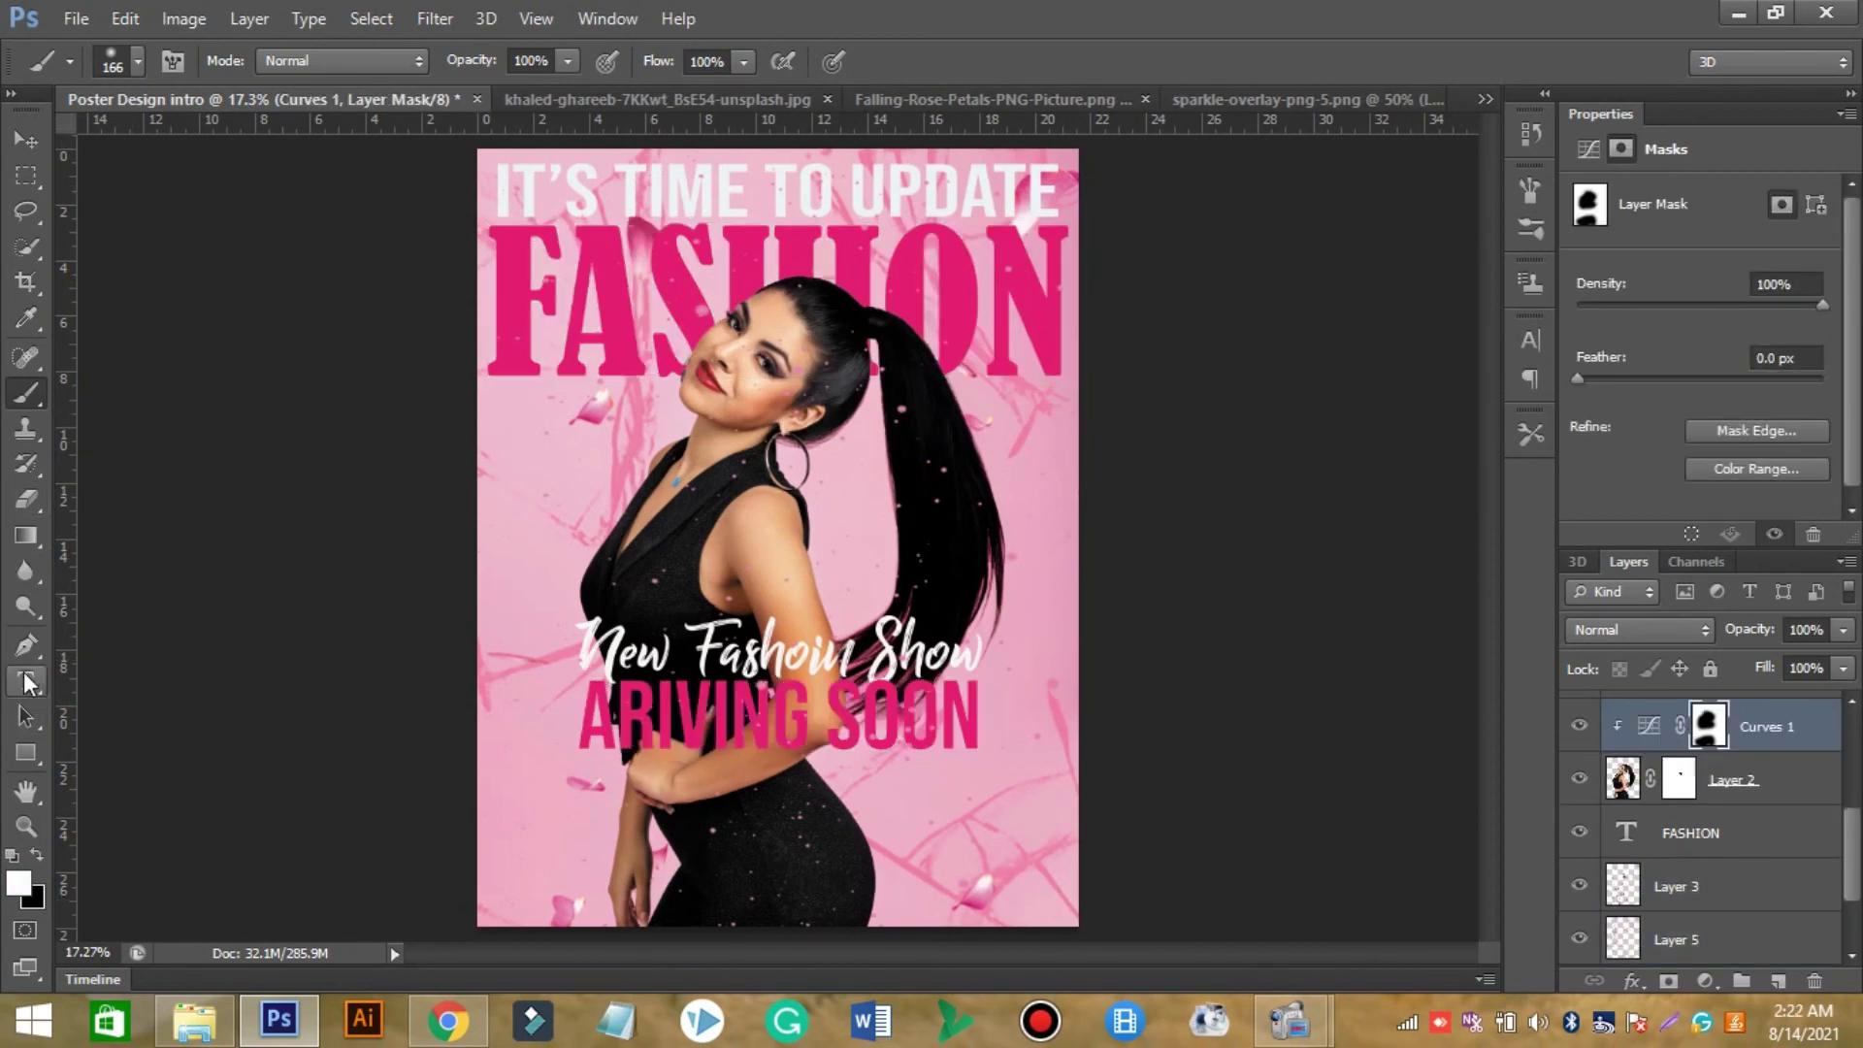
Scale the New Fashoin Show and ARIVING SOON text layers together to about 113%.
left_click(26, 142)
left_click_drag(1855, 866, 1855, 766)
left_click(1698, 813)
left_click(1718, 867, "ctrl")
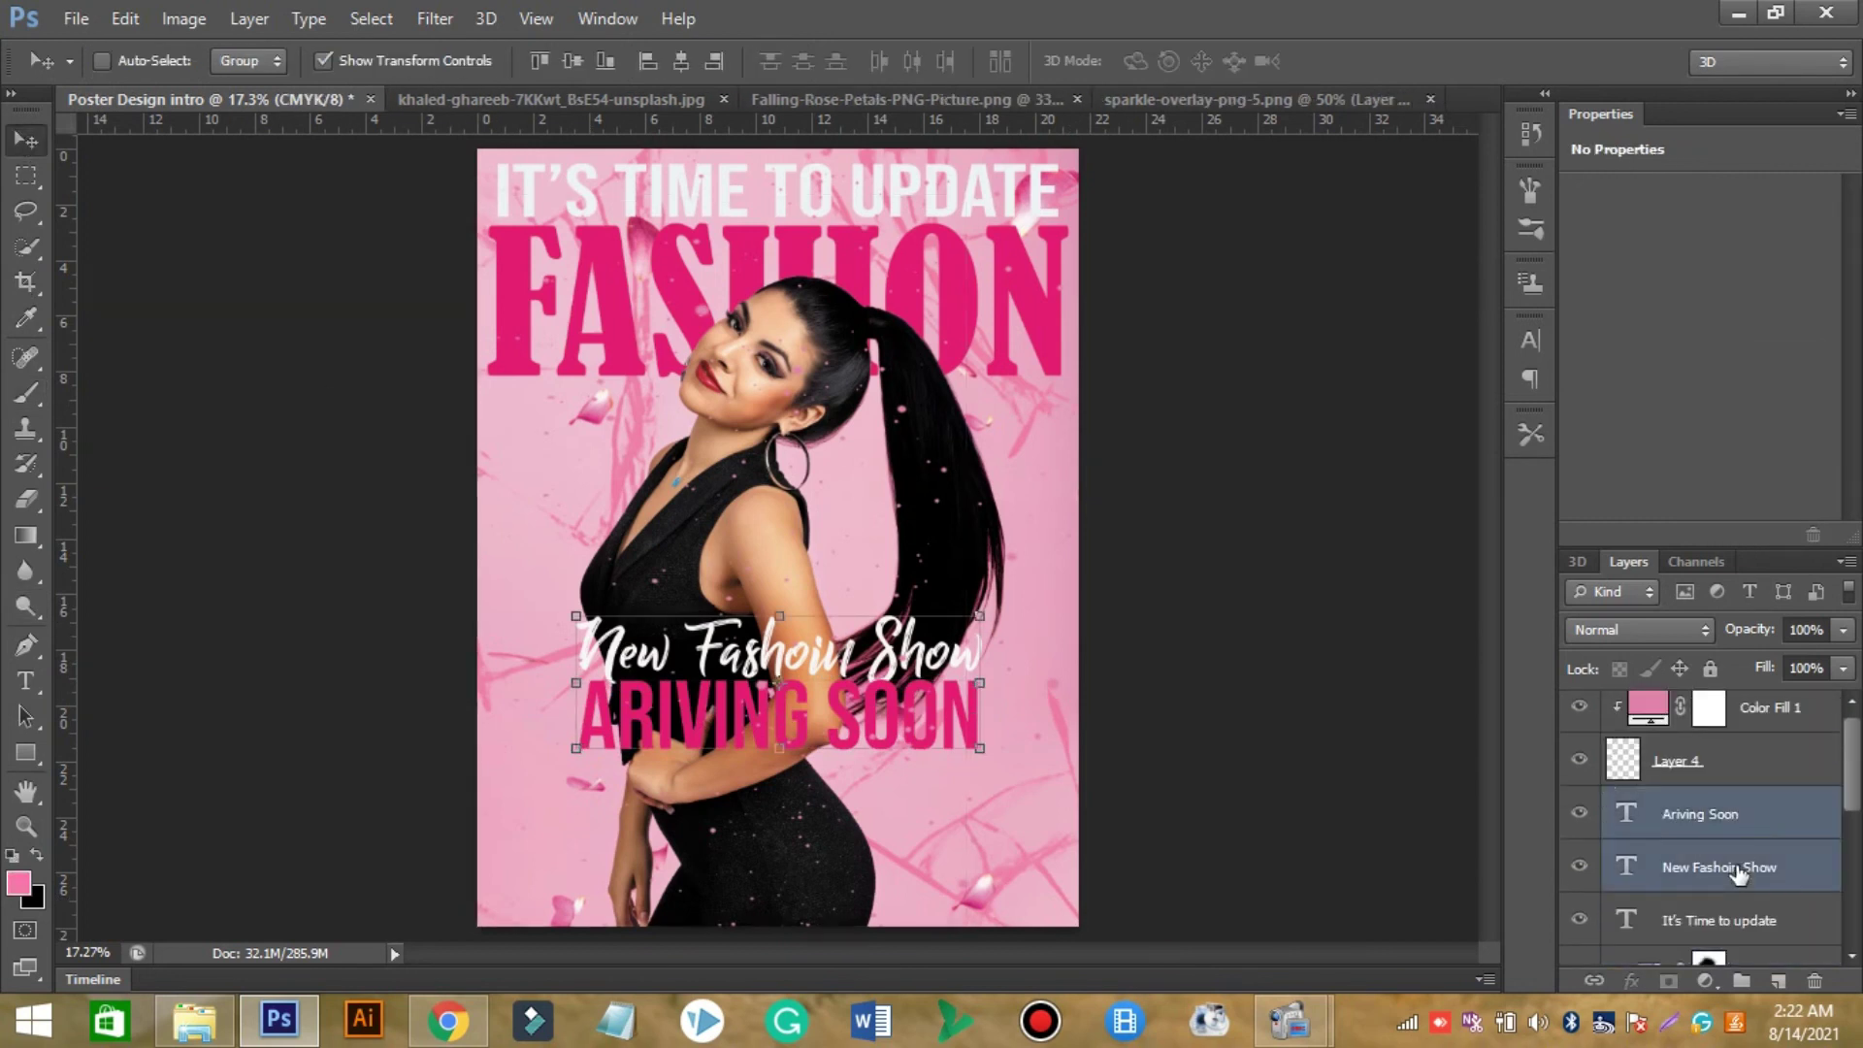
left_click_drag(980, 613, 1010, 593)
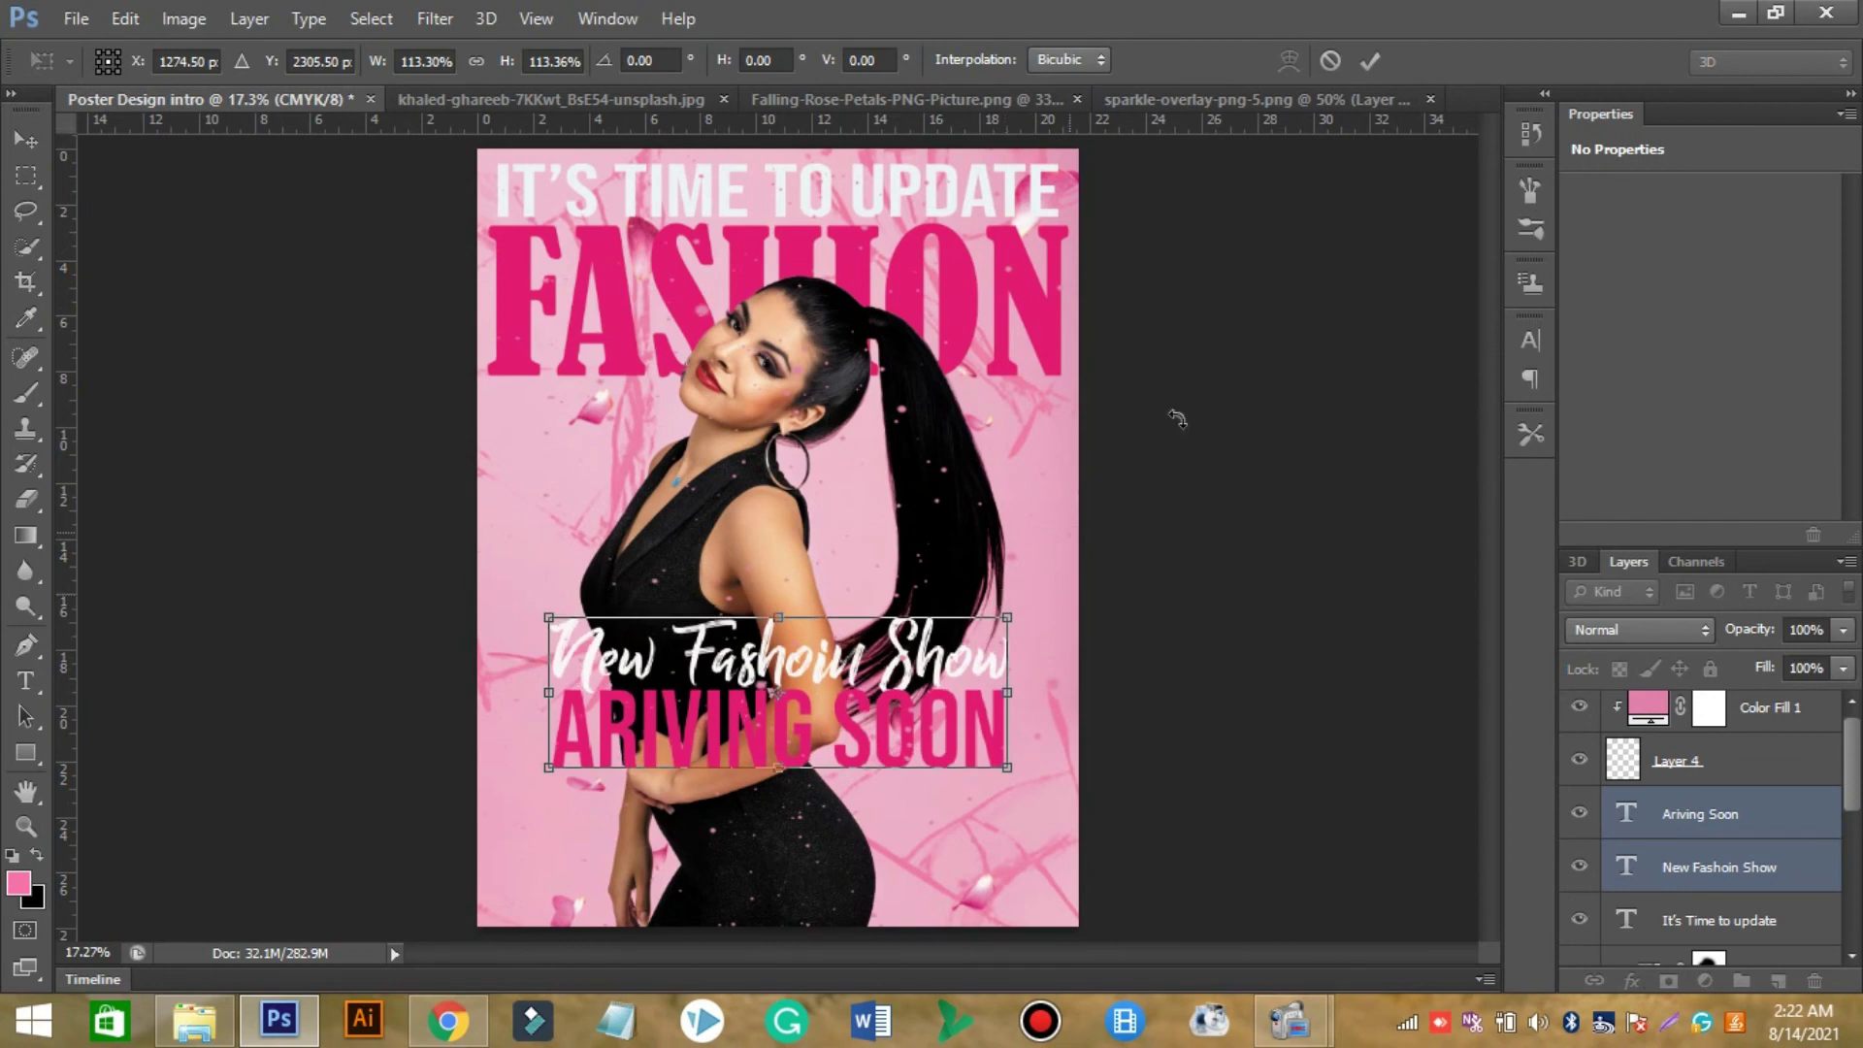
left_click(1369, 61)
Select the Curves 1 mask, reset colours to black and white, and nudge the mask right twice.
left_click_drag(1853, 813, 1853, 862)
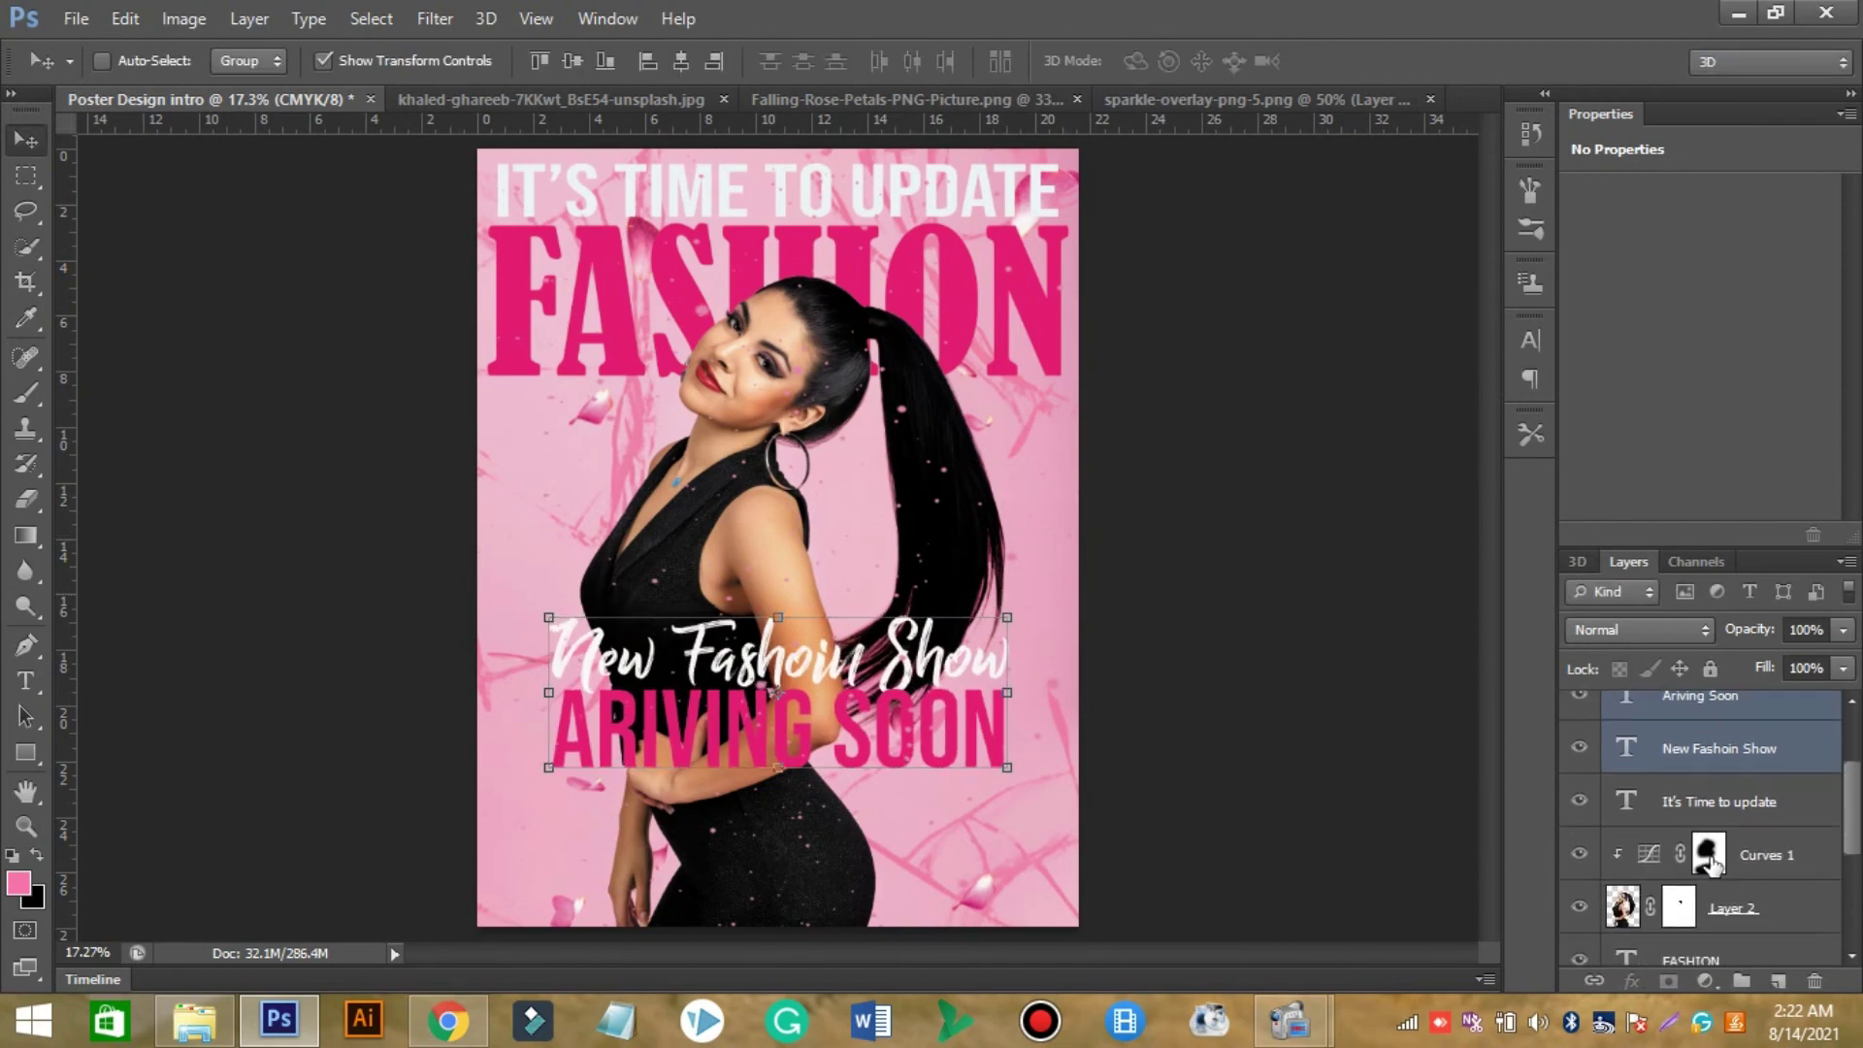
left_click(1707, 854)
left_click(26, 499)
key("d")
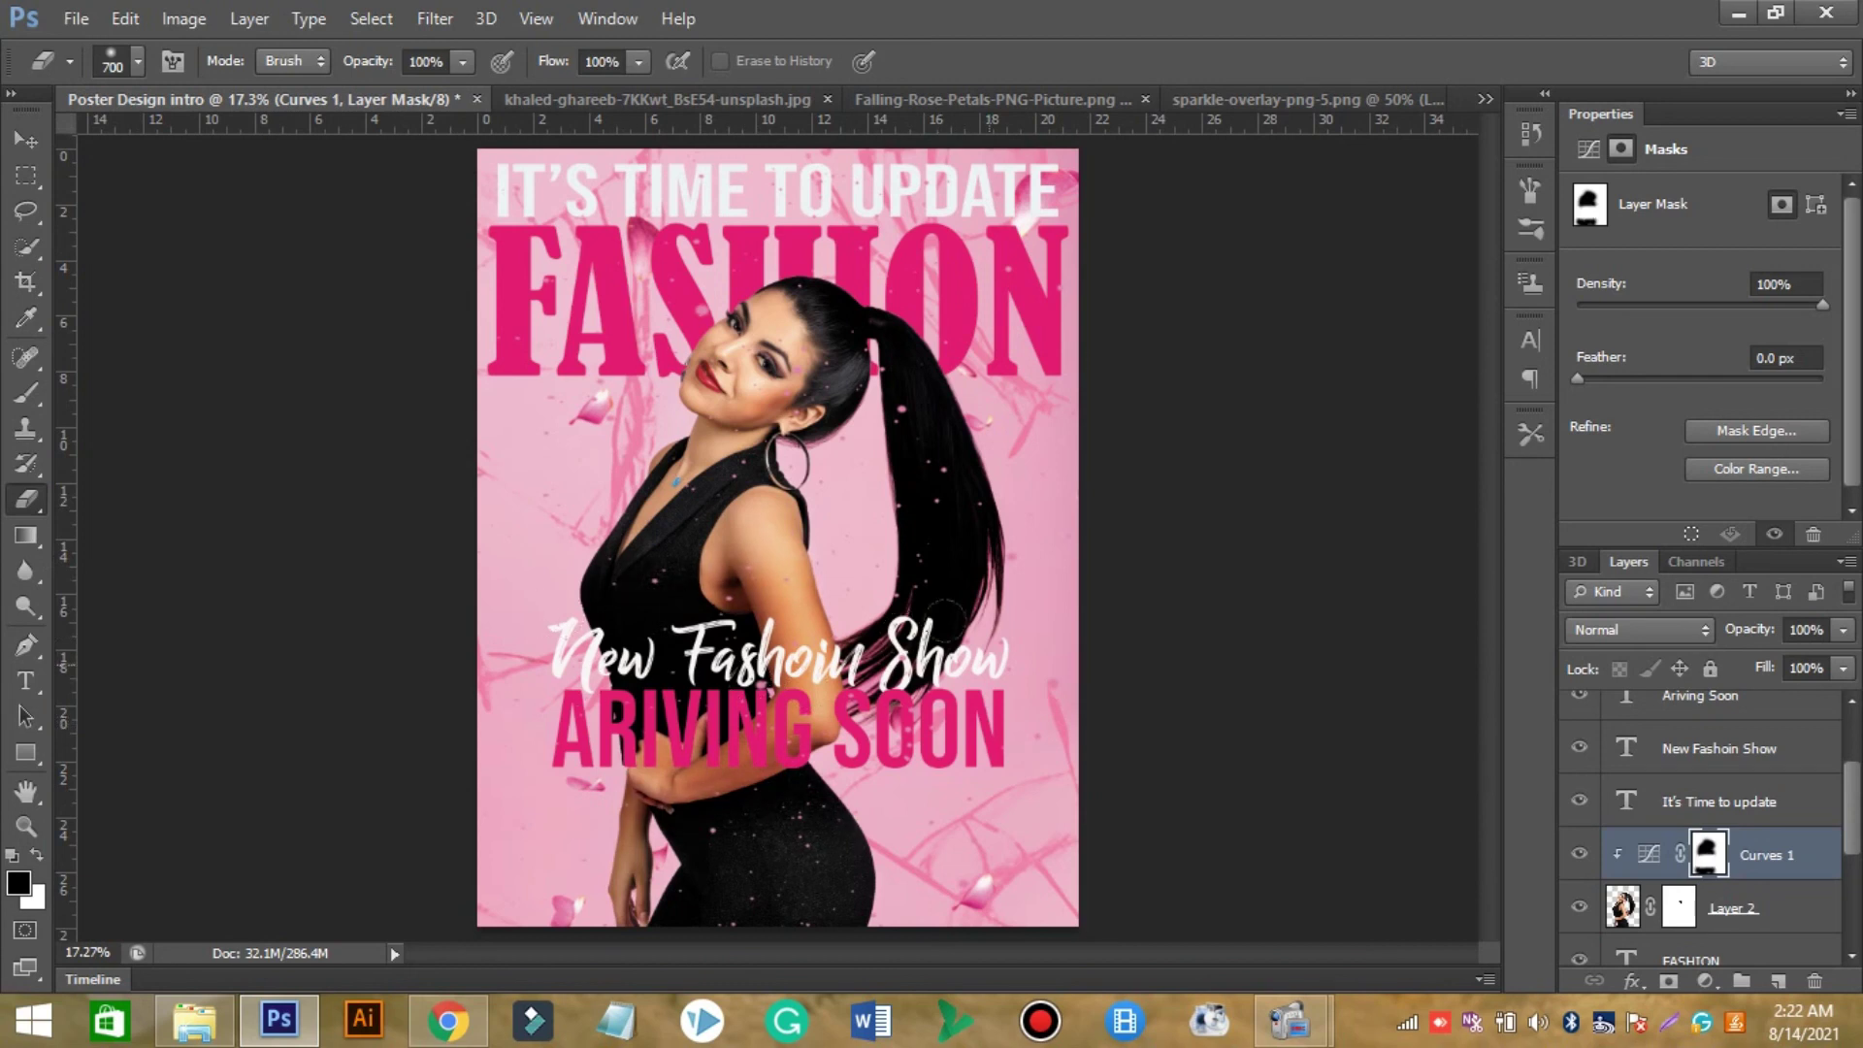
left_click(14, 146)
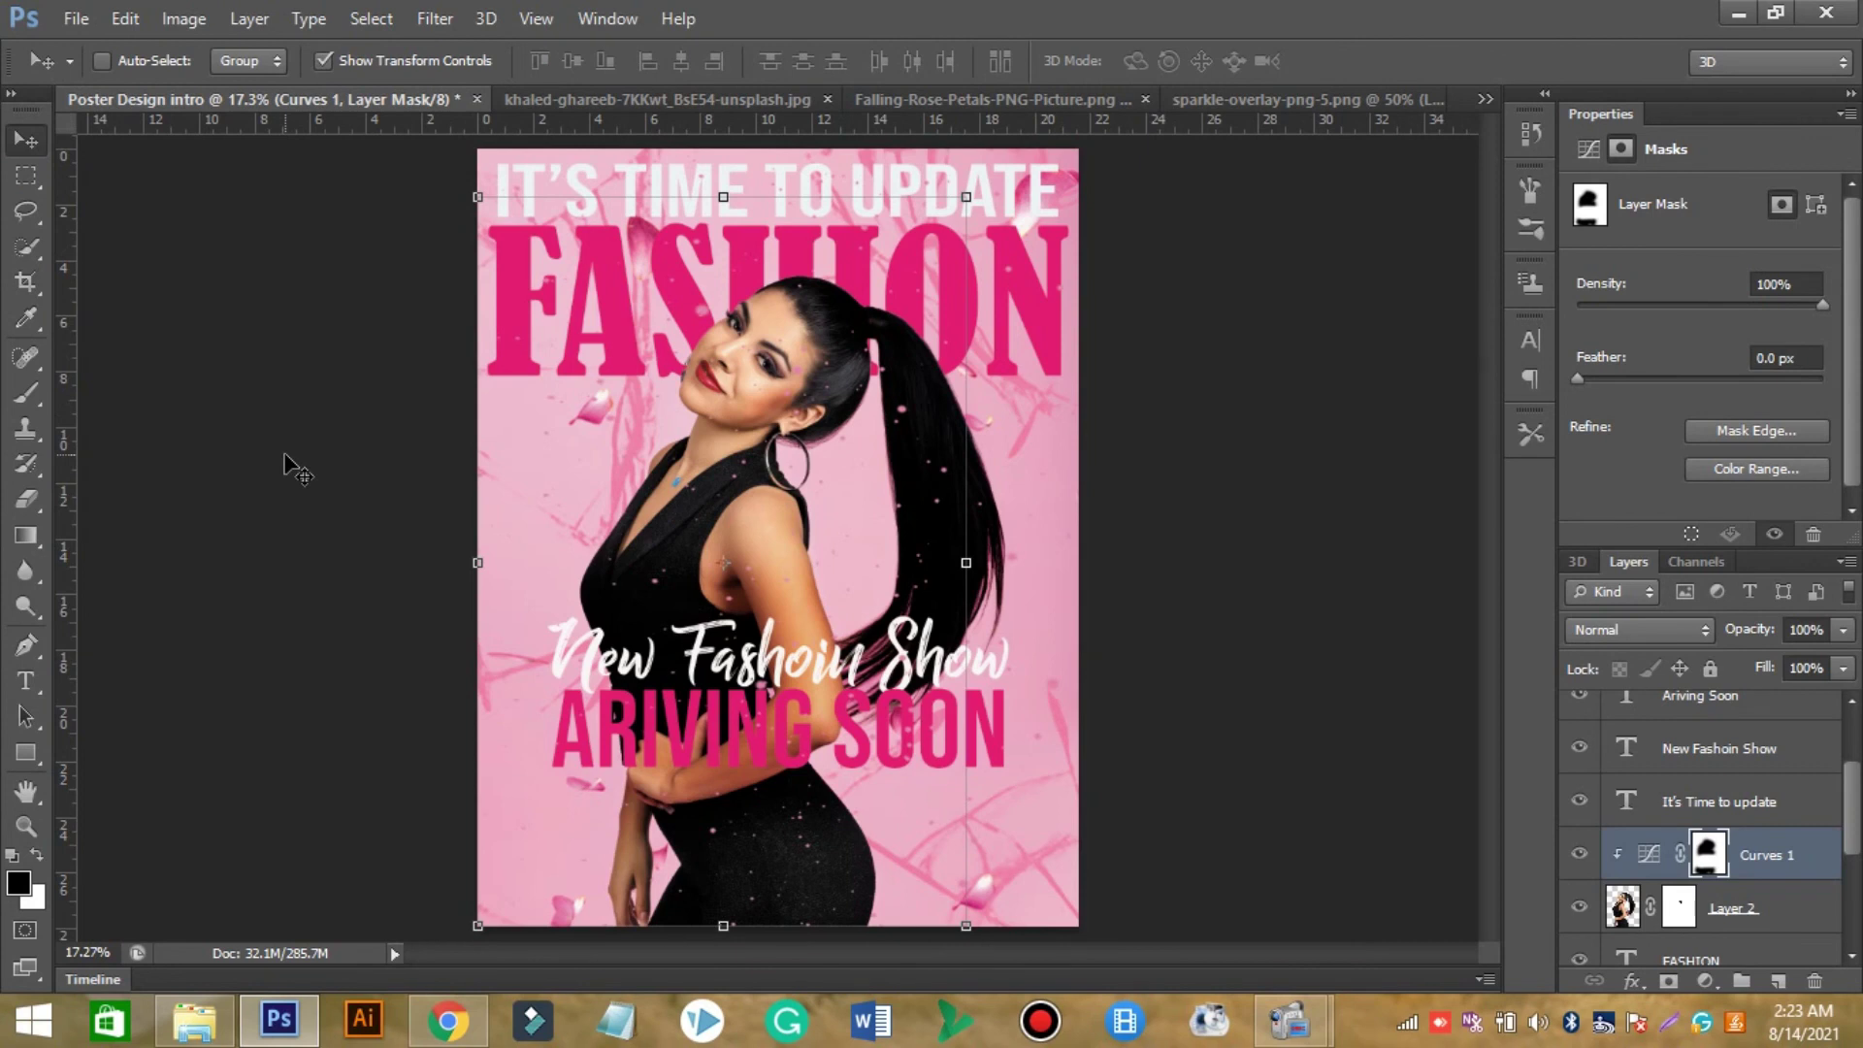
key("shift+Right")
key("shift+Right")
key("shift+Right")
key("shift+Right")
key("shift+Right")
key("shift+Right")
key("shift+Right")
key("shift+Right")
key("shift+Right")
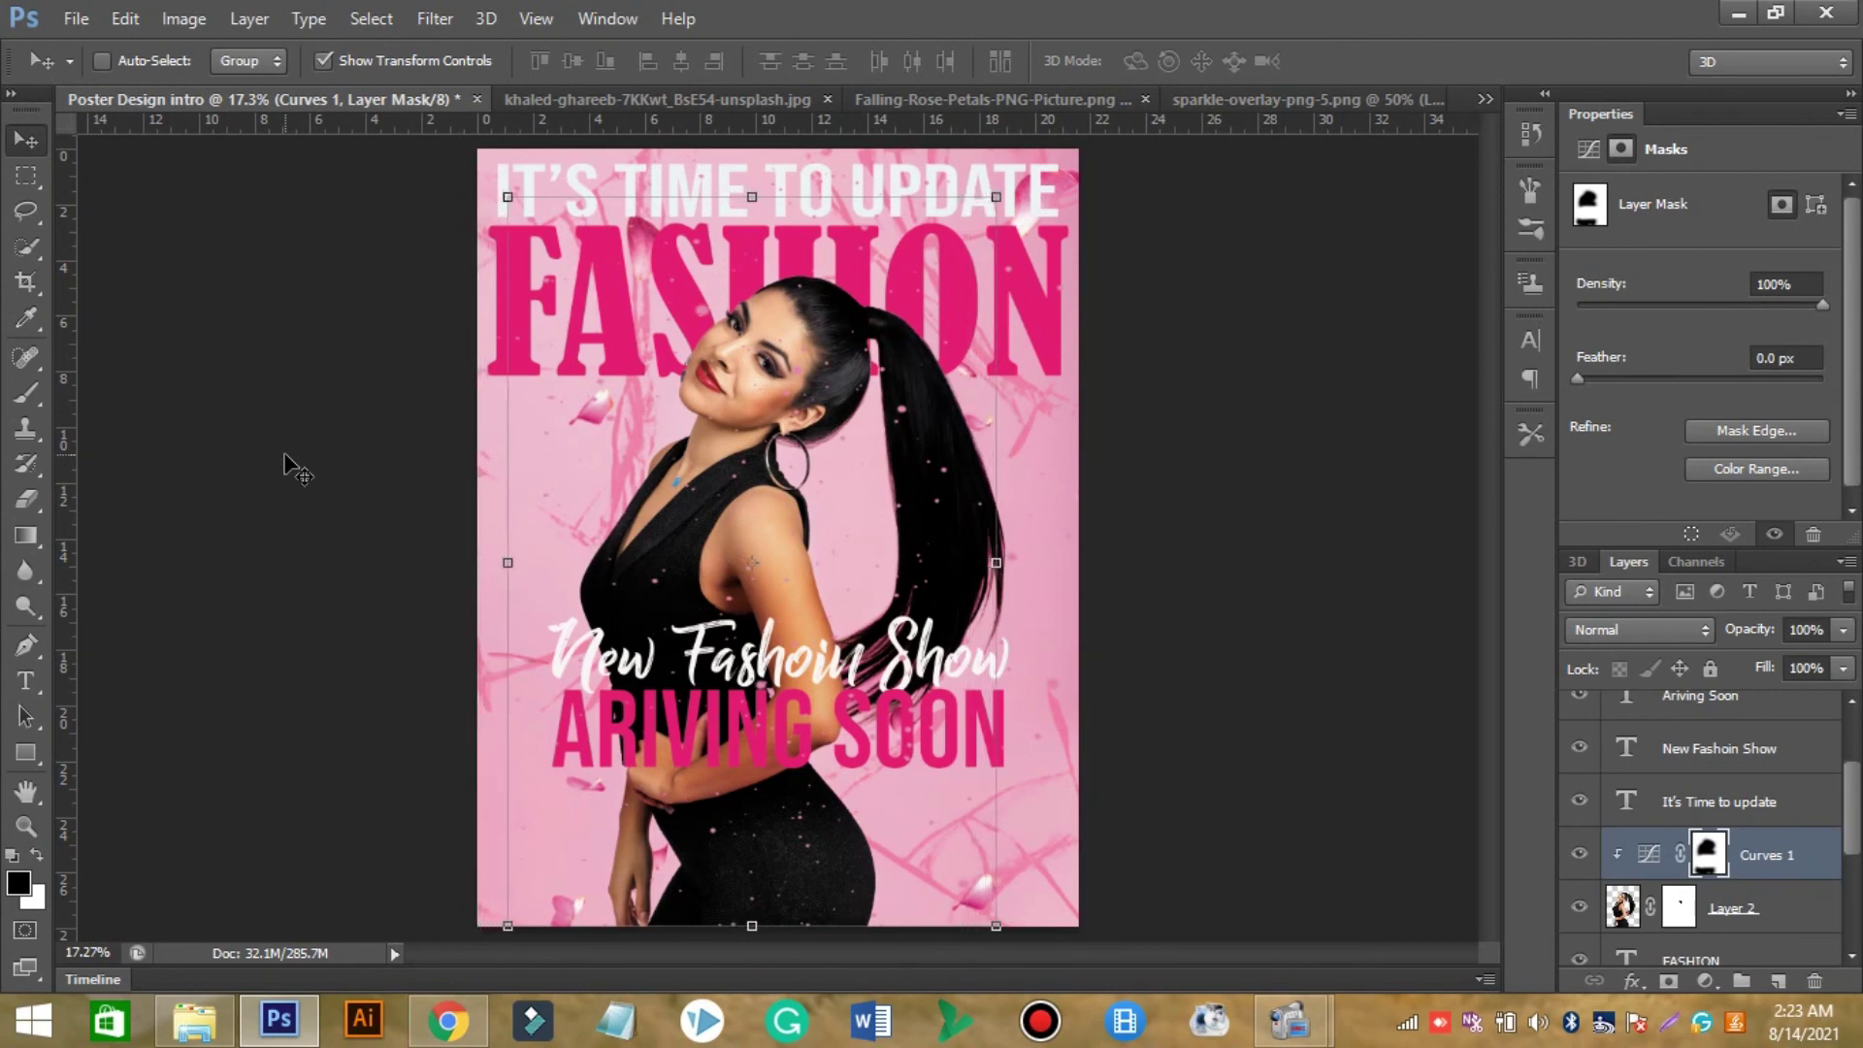
key("shift+Right")
key("shift+Right")
key("shift+Right")
key("shift+Right")
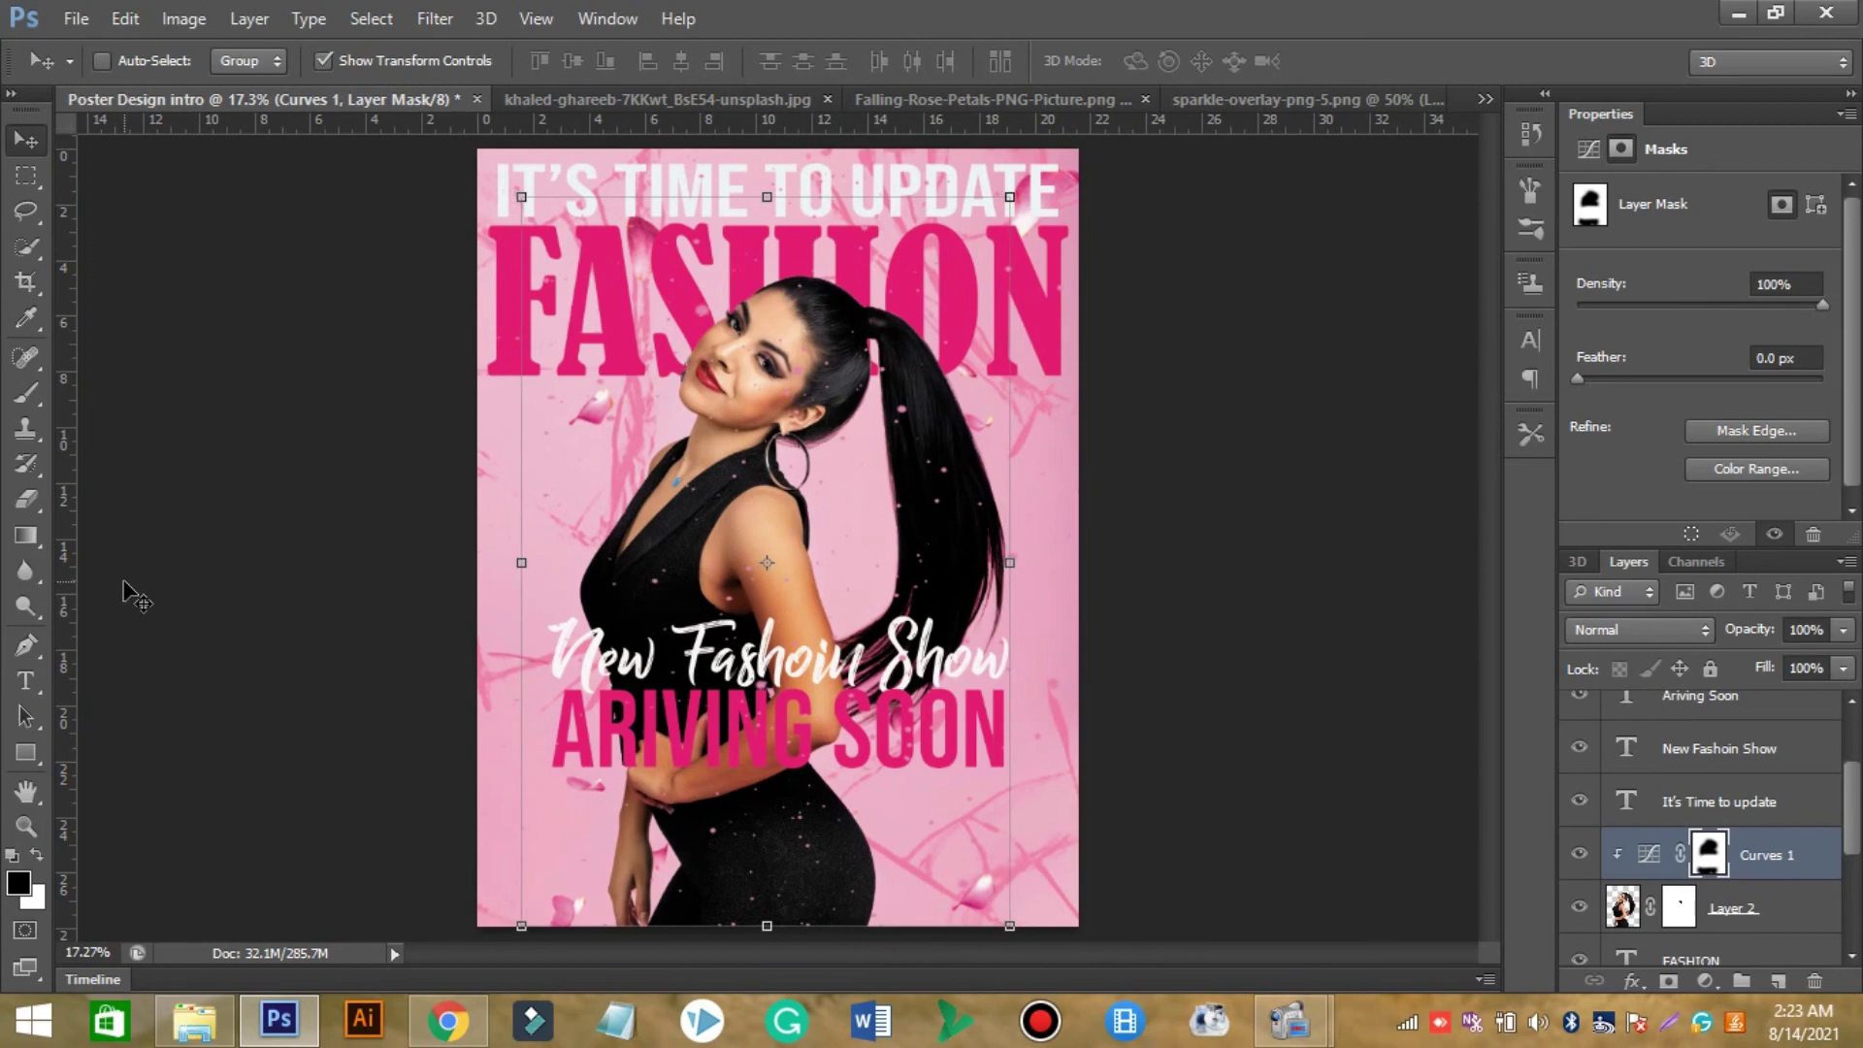